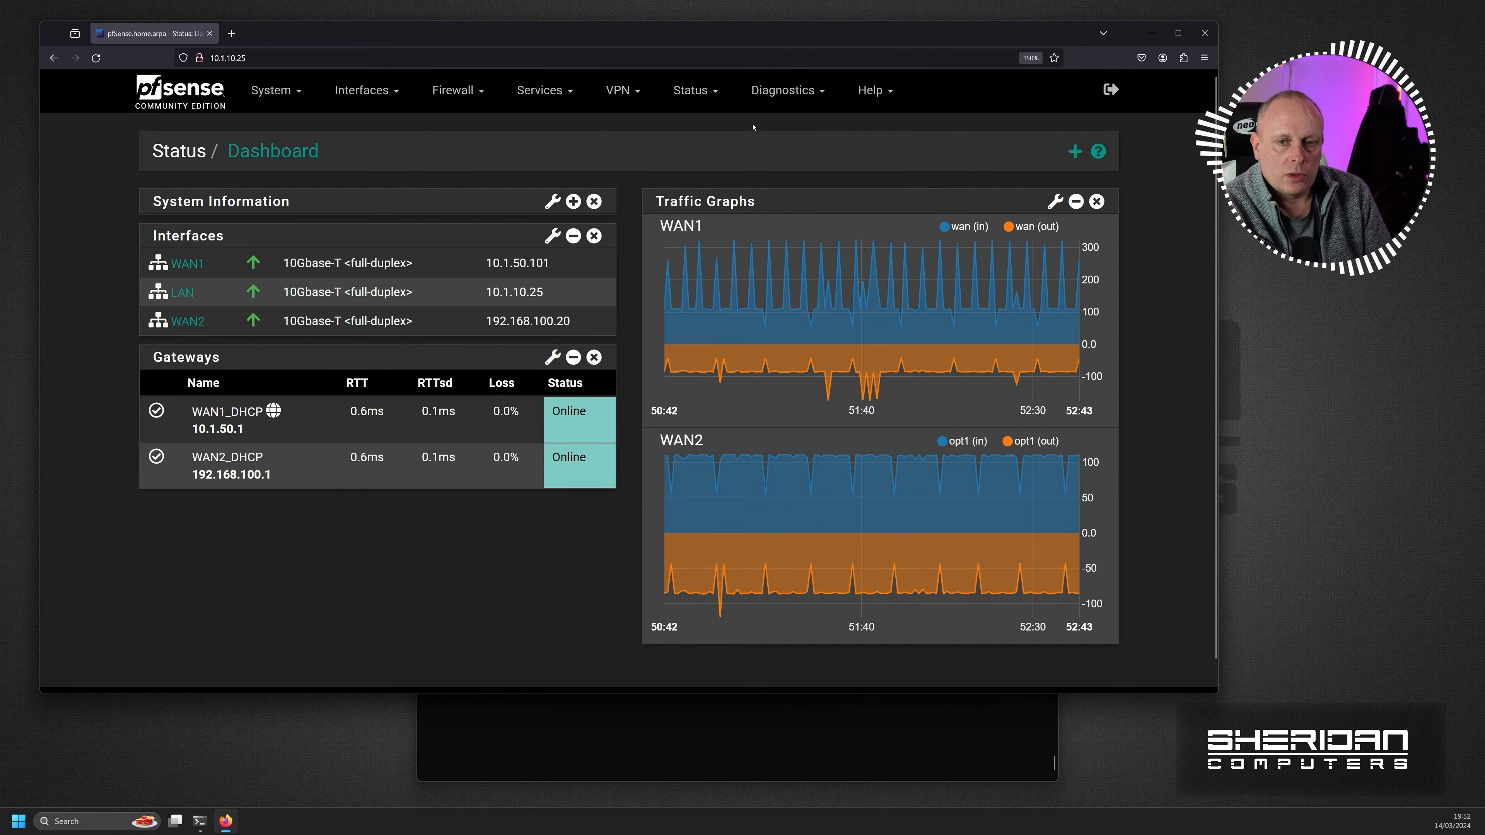
Run a ping diagnostic to 8.8.8.8 using WAN1 as the source address.
click(758, 93)
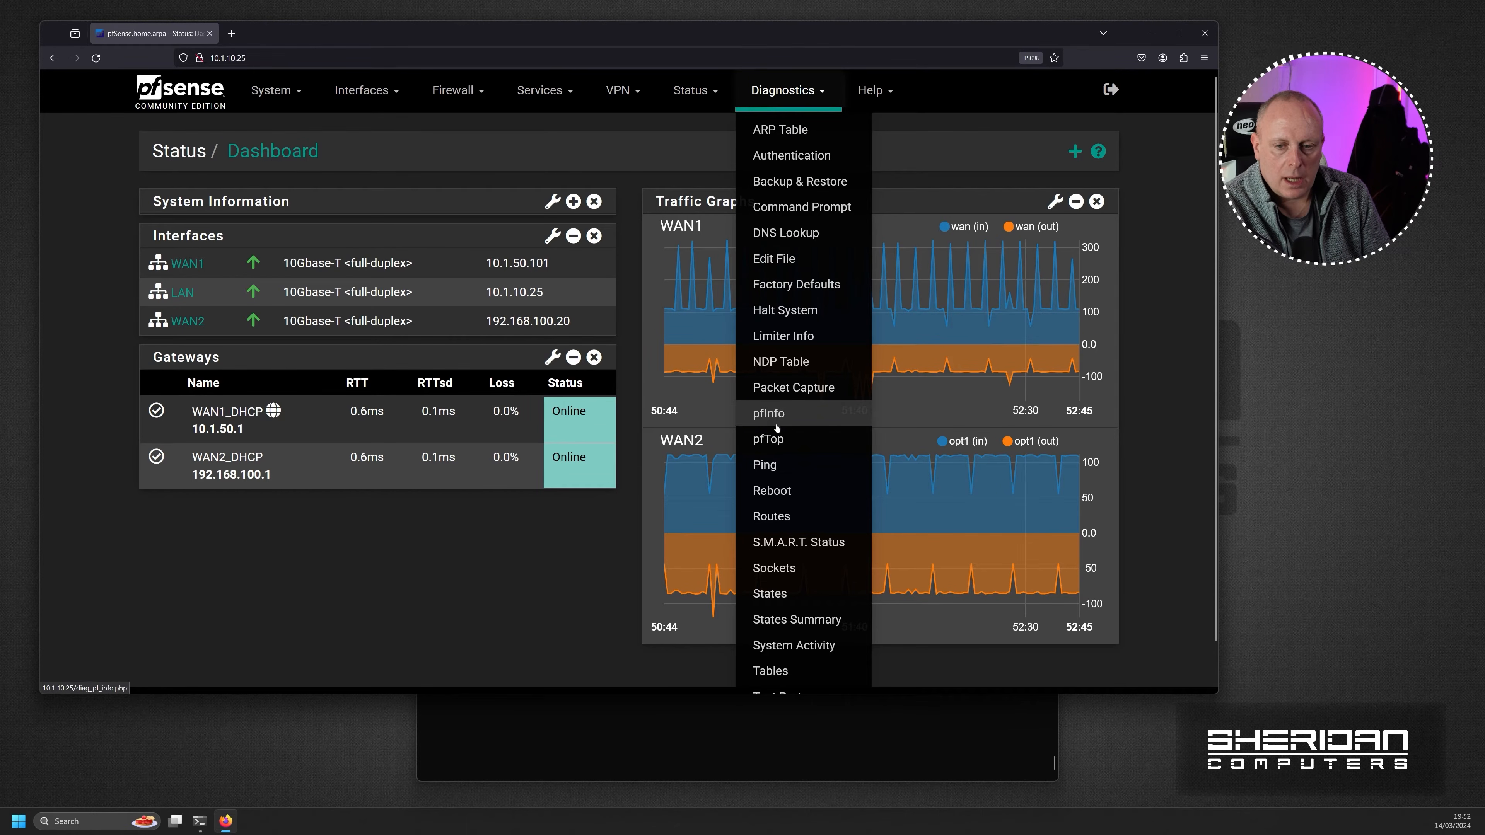
click(775, 464)
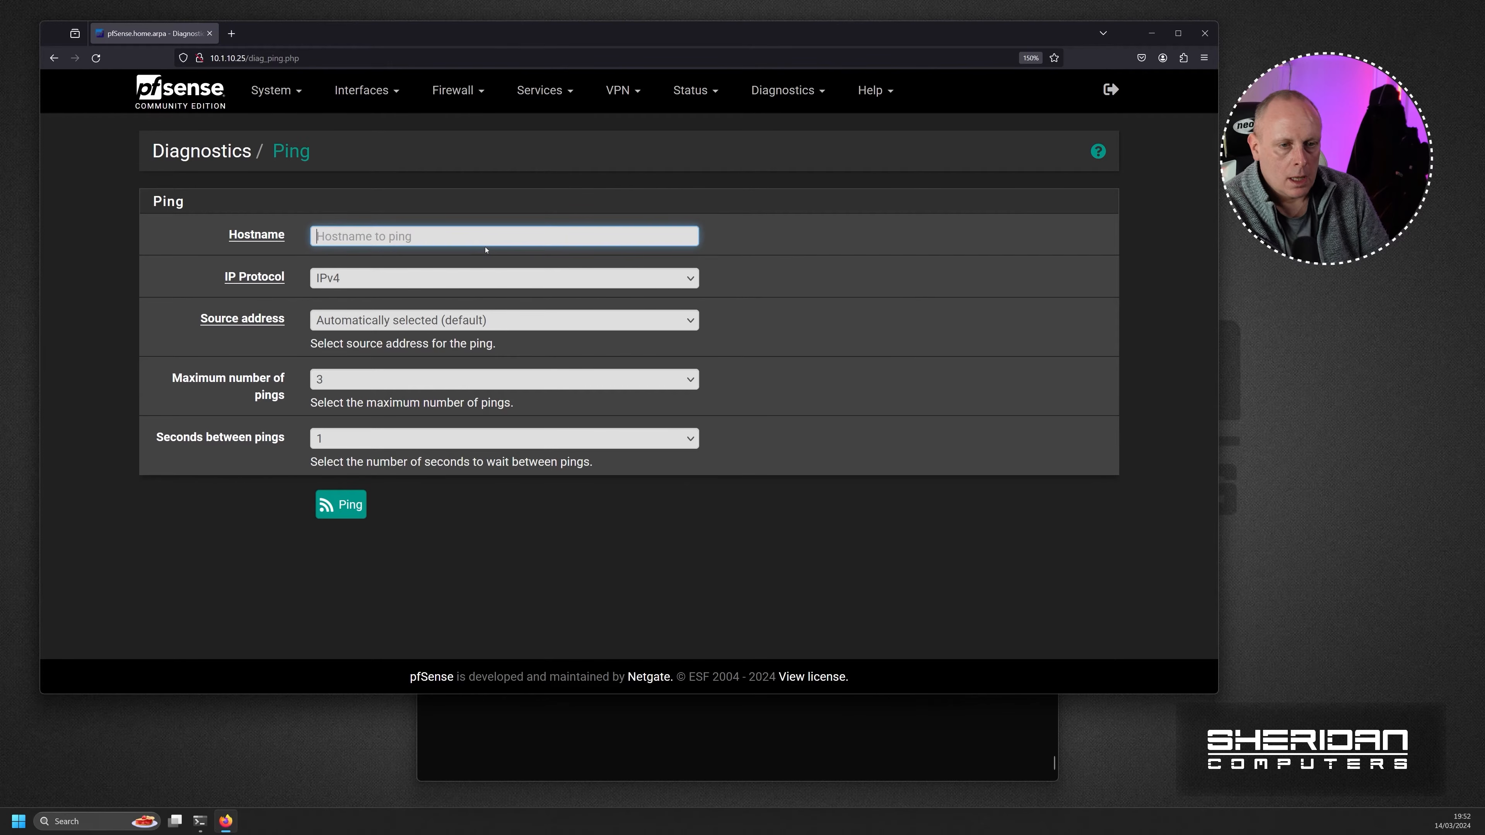
text(8.8.8.8)
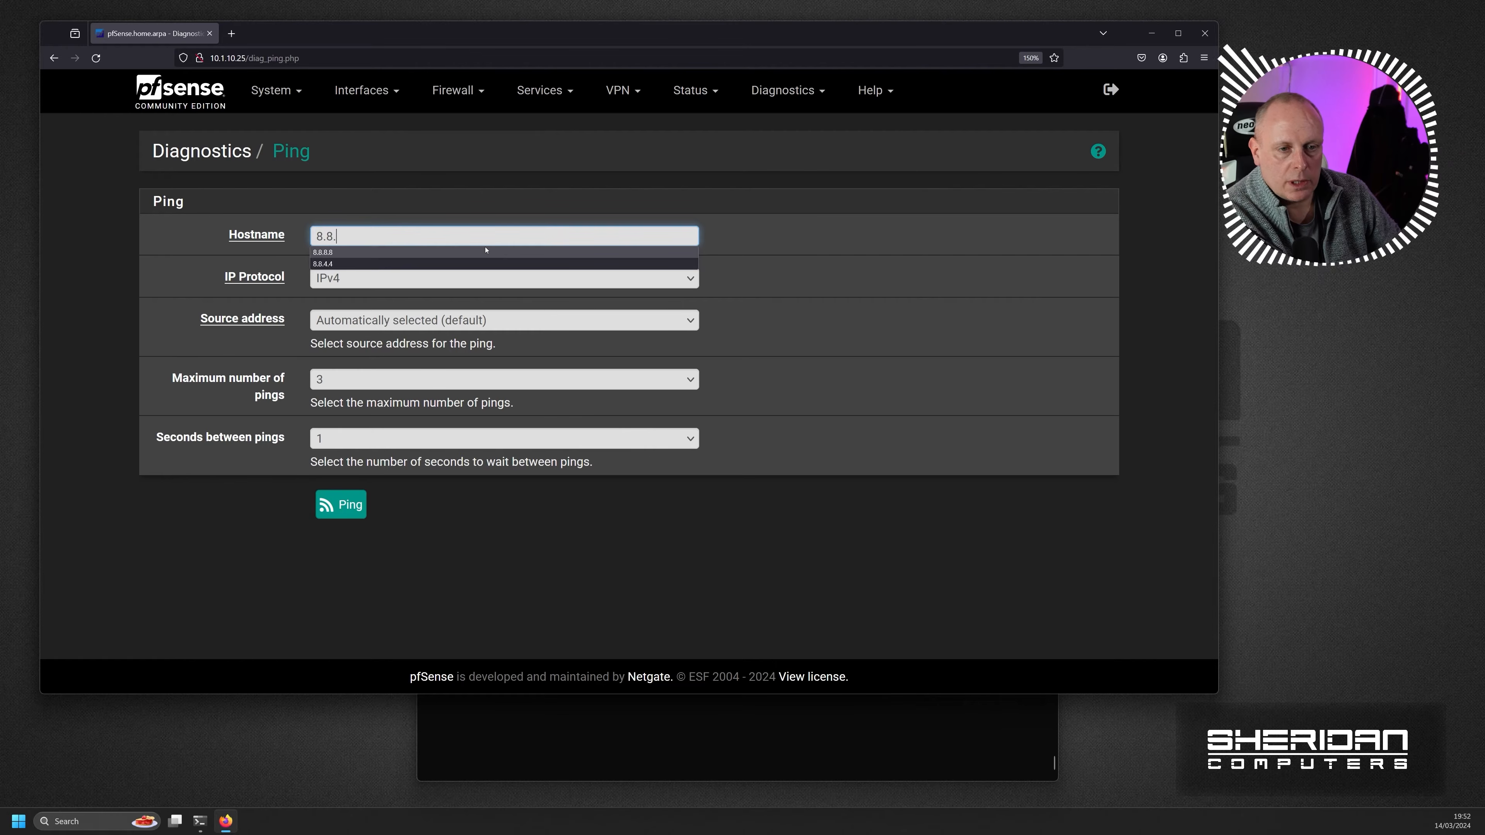
click(494, 253)
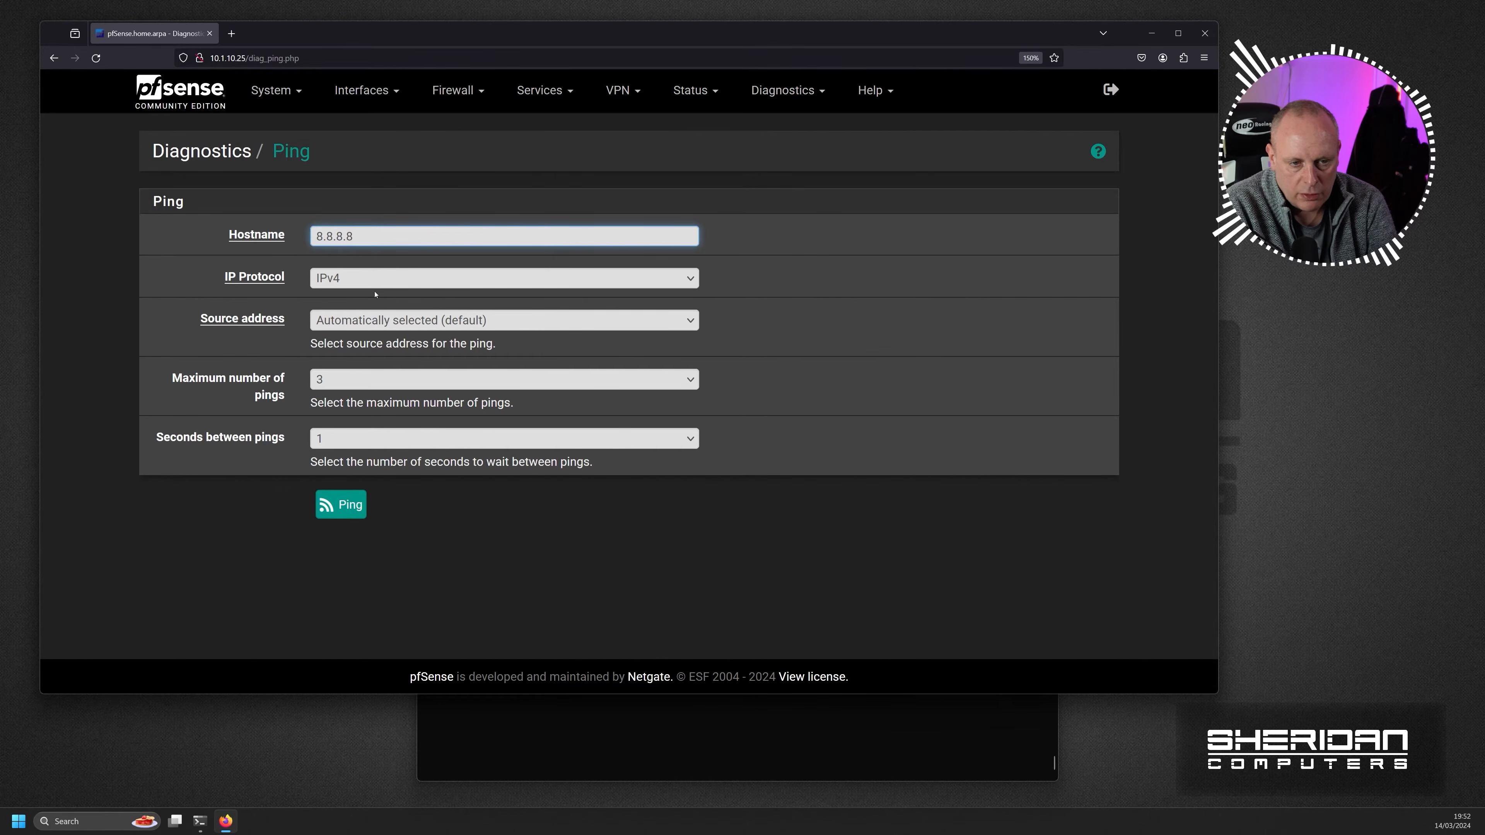
click(478, 326)
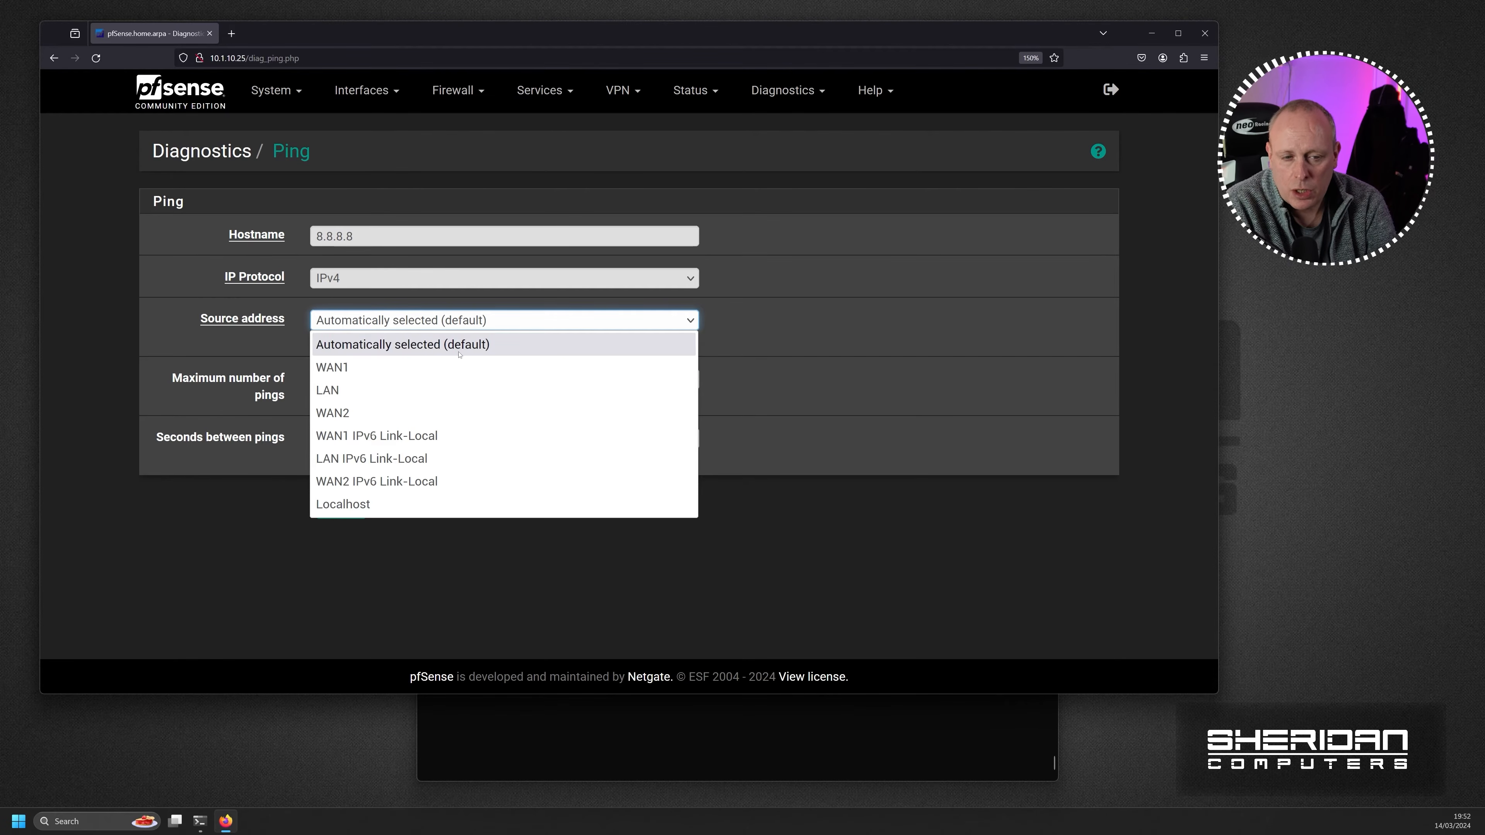
click(440, 366)
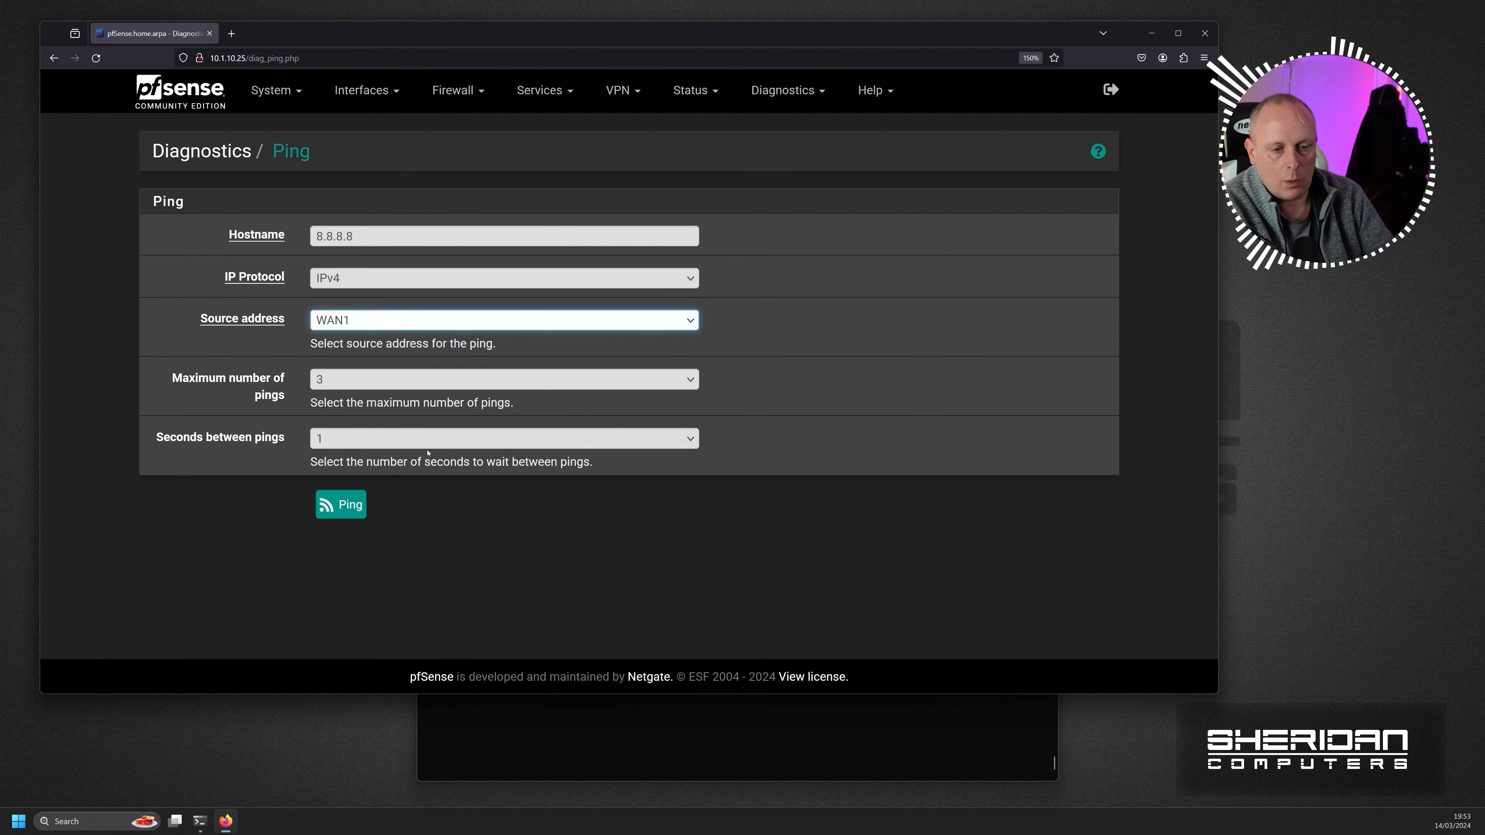
click(351, 506)
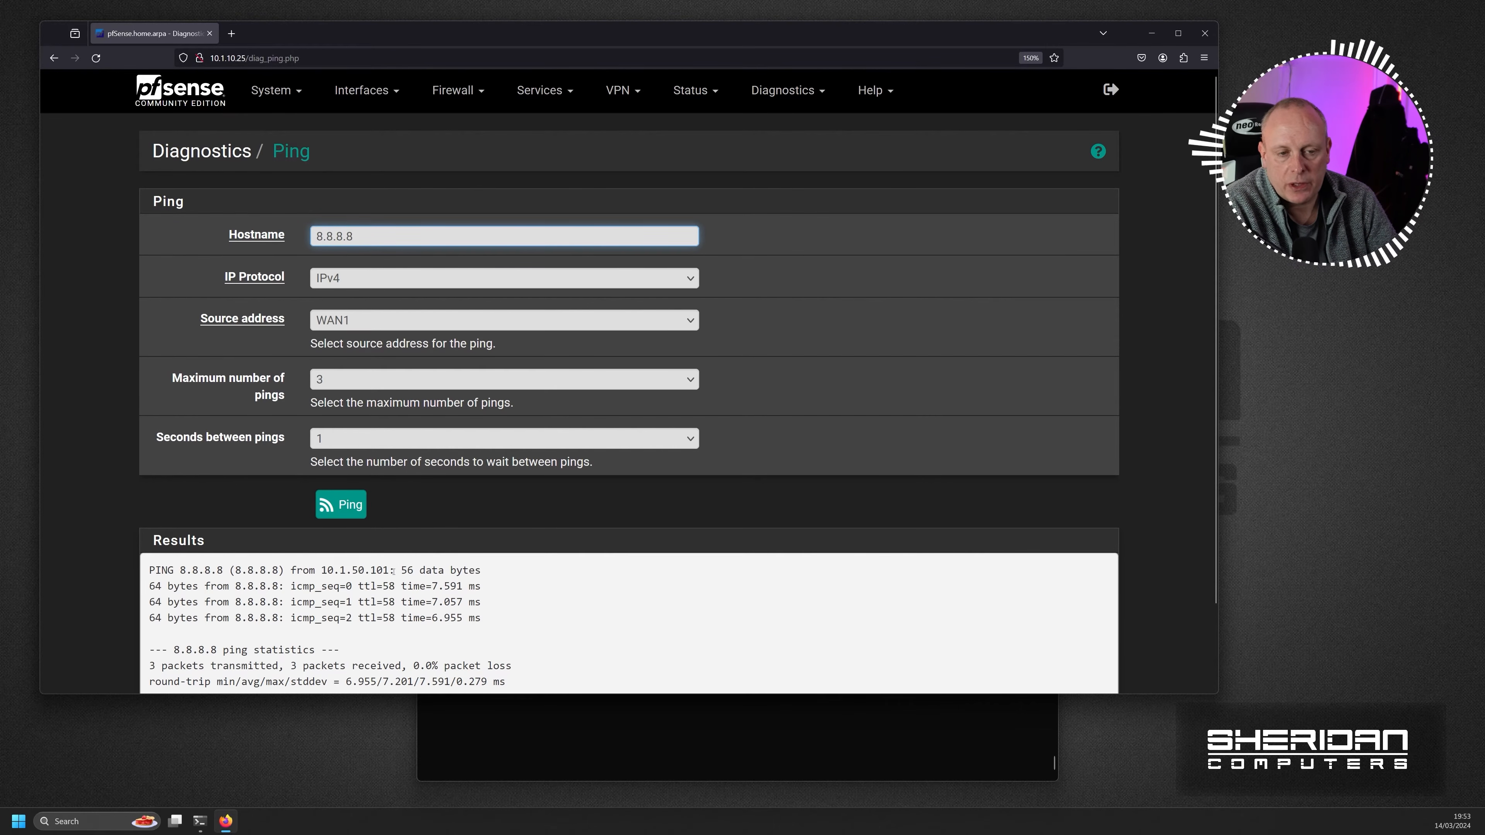
Repeat the ping to 8.8.8.8 with WAN2 as the source address.
click(551, 324)
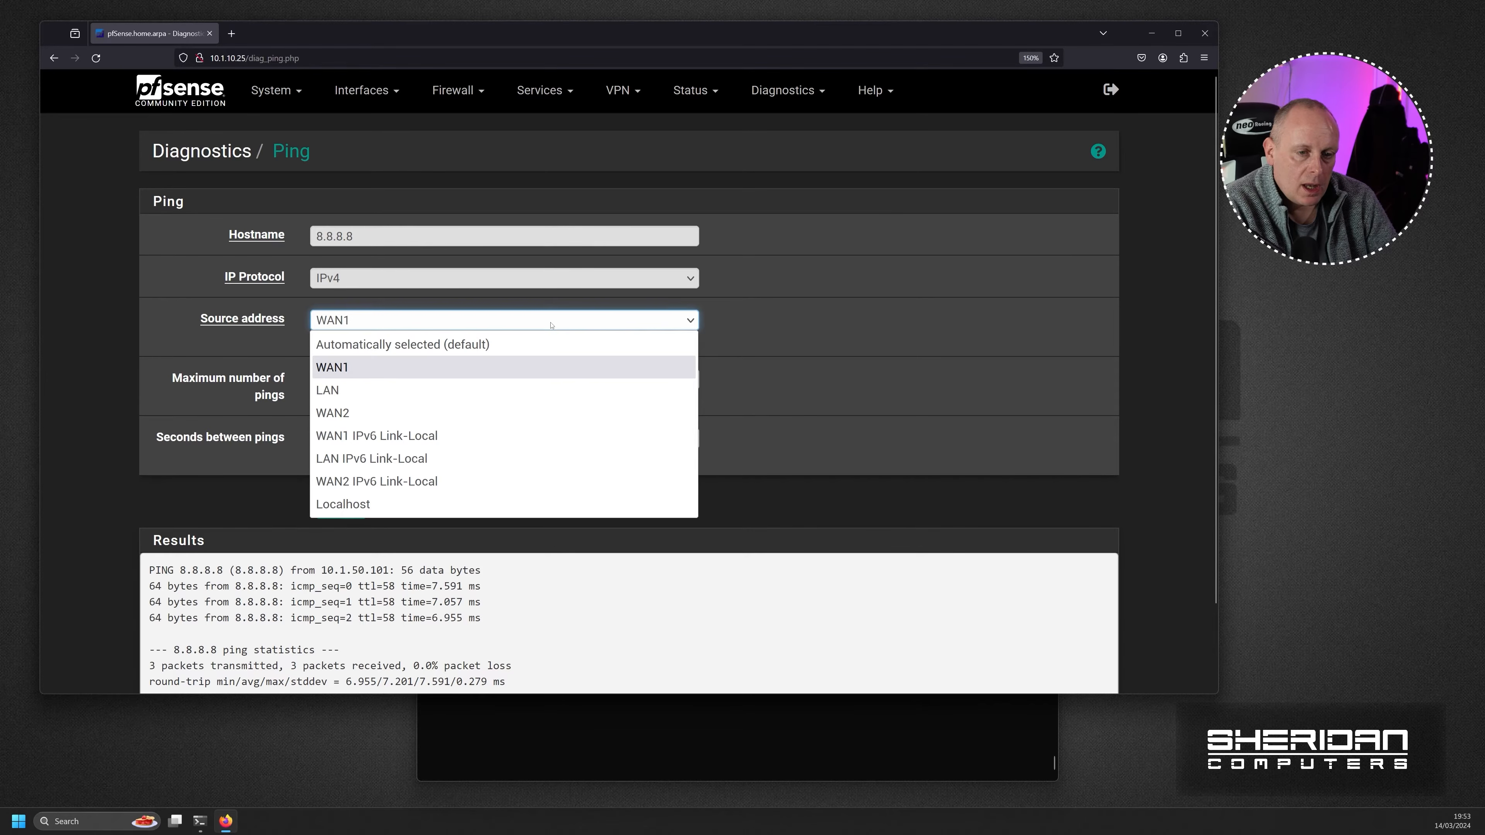
click(463, 415)
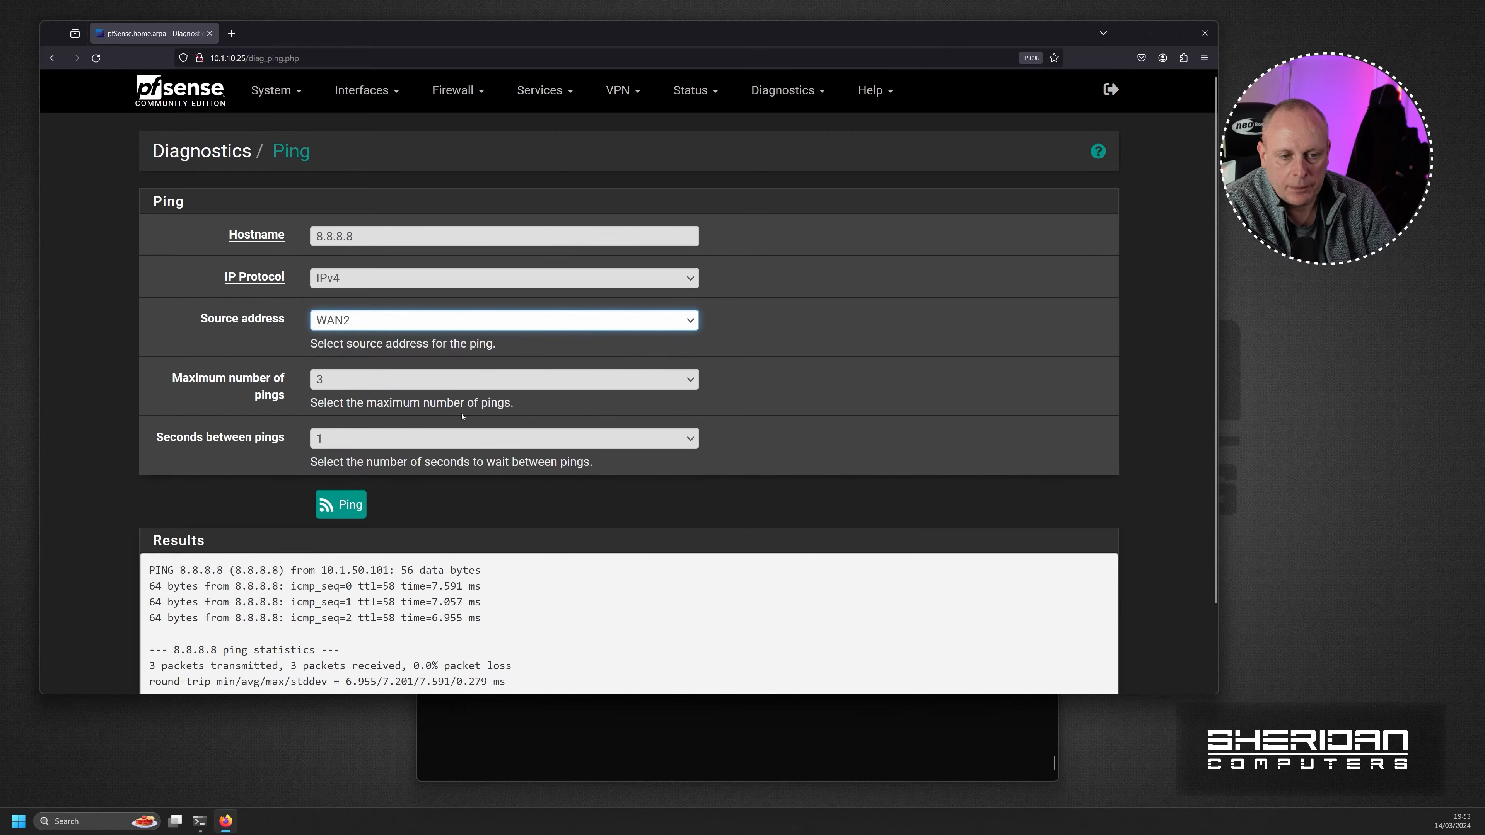
click(348, 517)
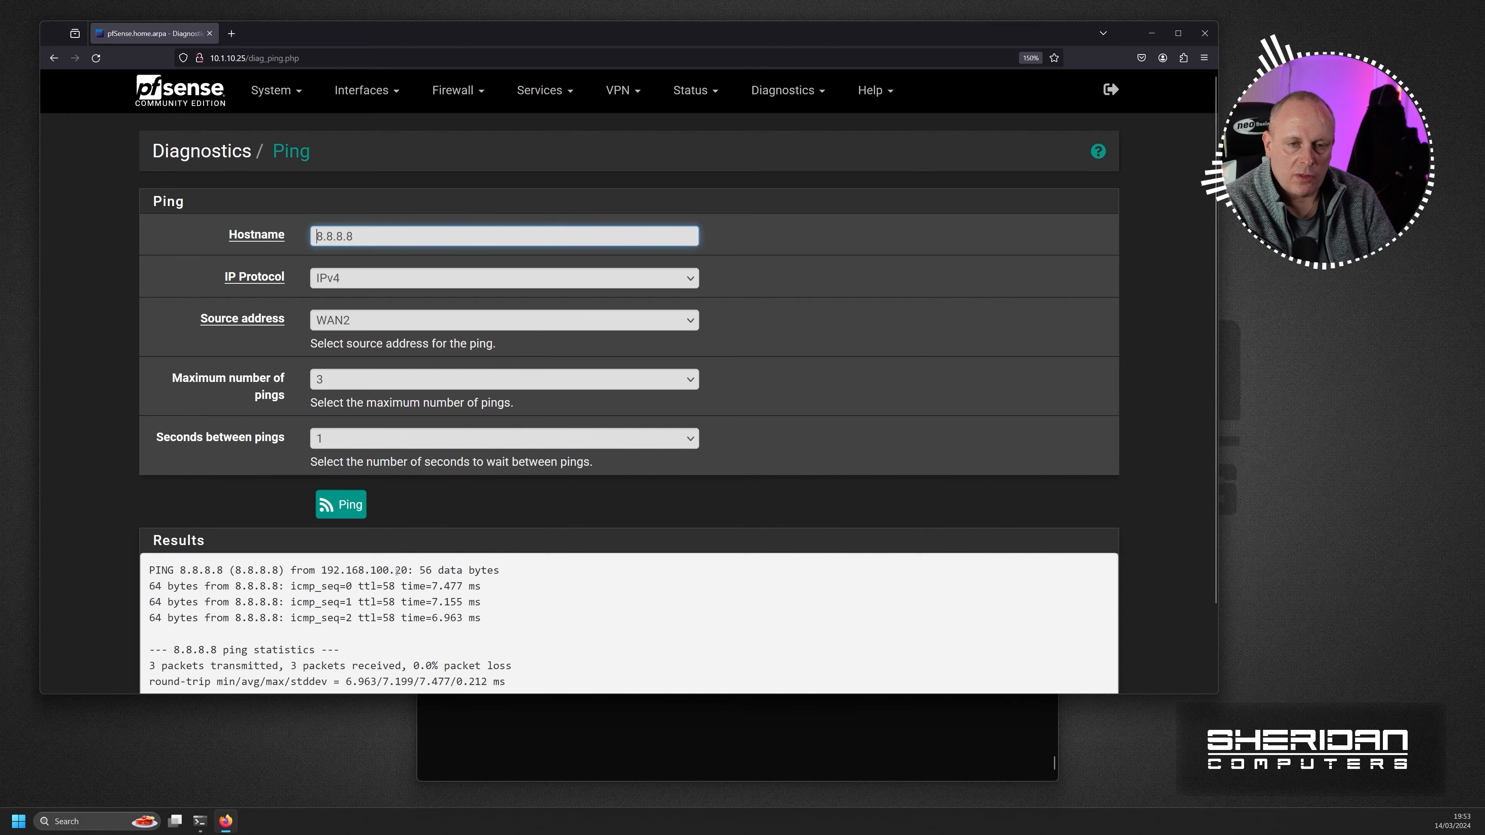
click(568, 361)
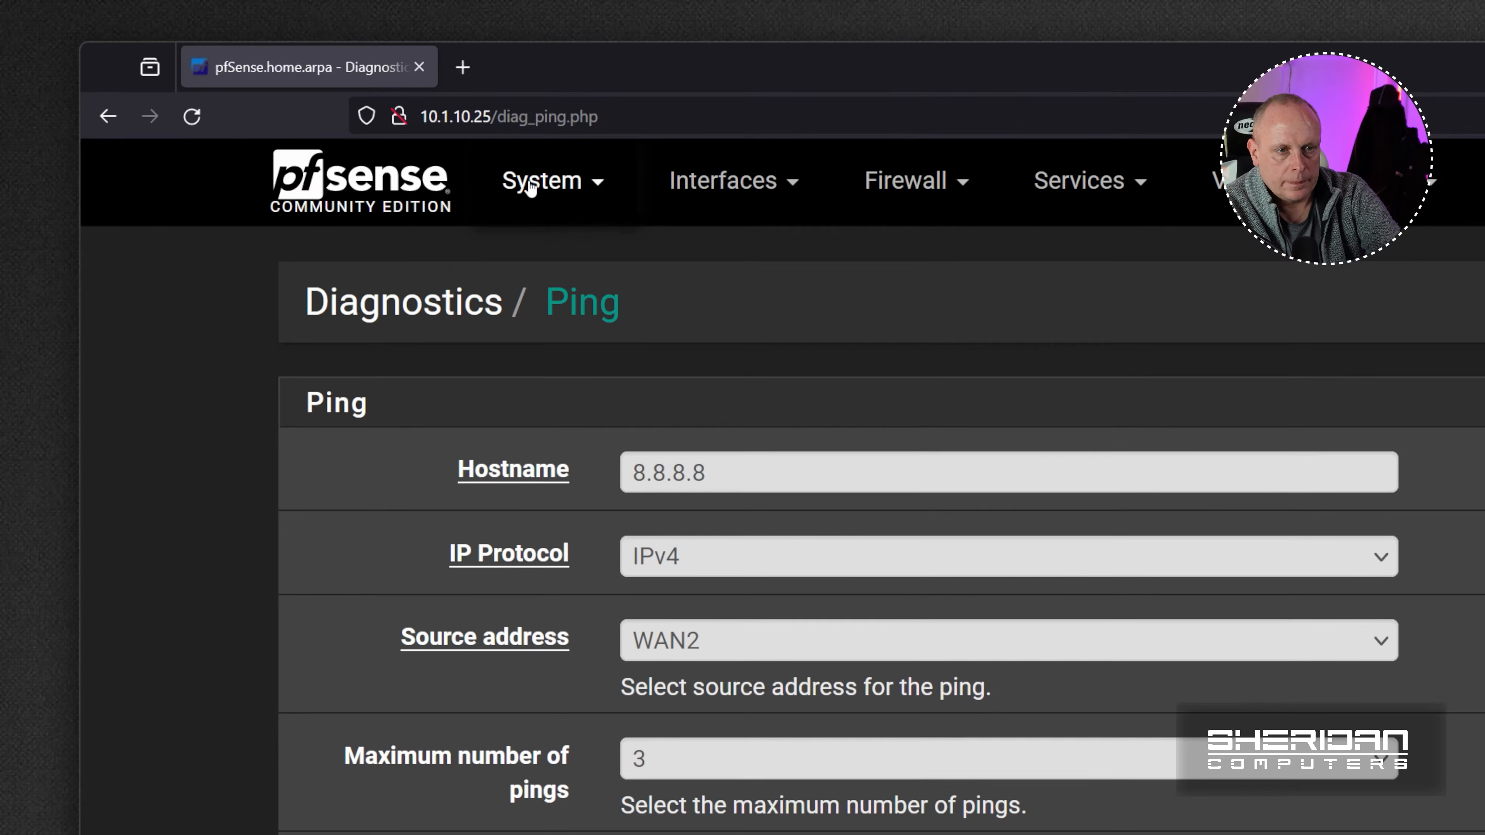
In the general system setup, assign the WAN1_DHCP gateway to the 8.8.8.8 DNS server.
click(264, 94)
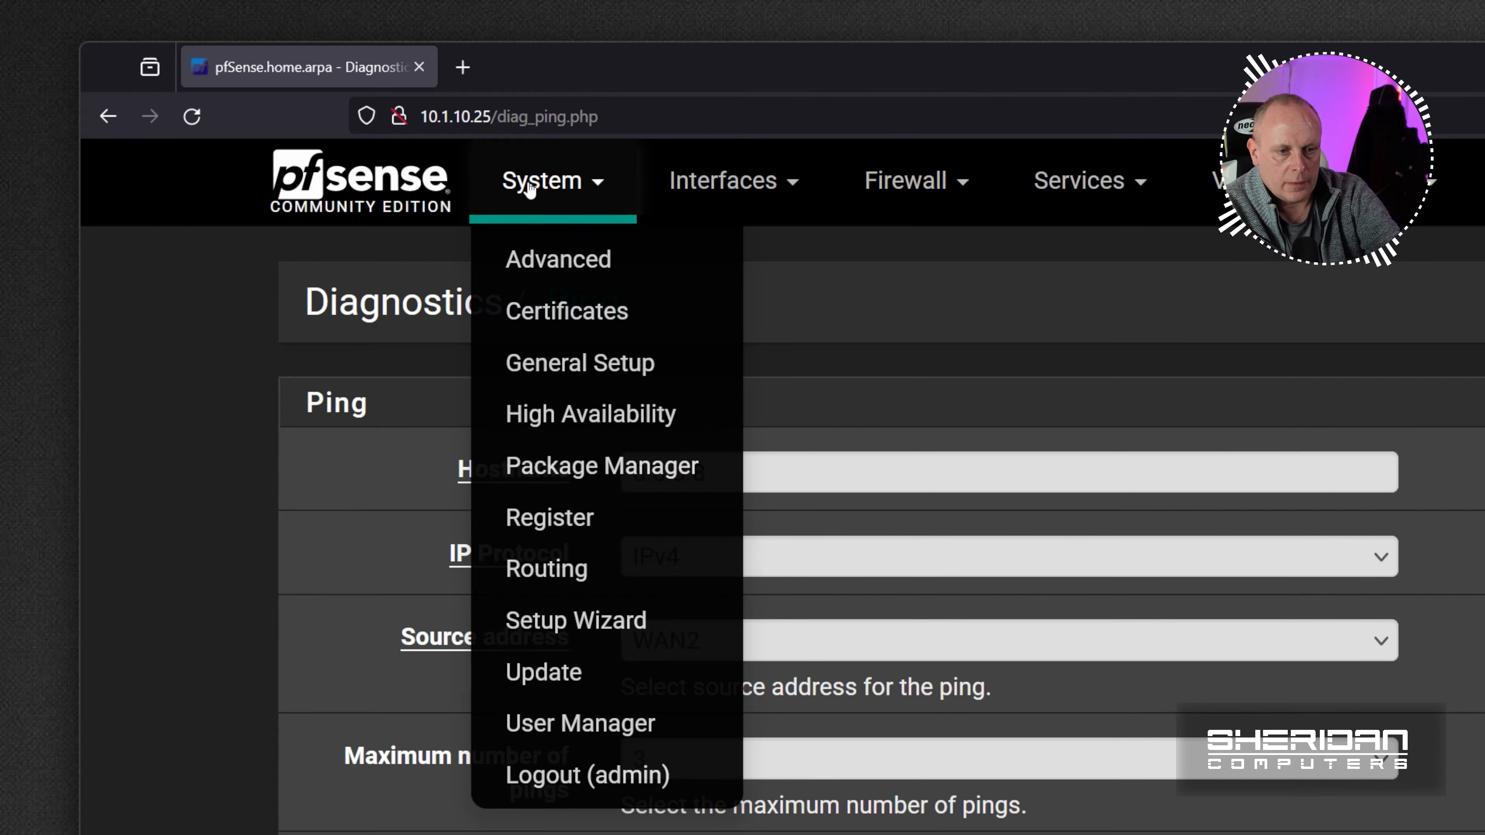
click(564, 374)
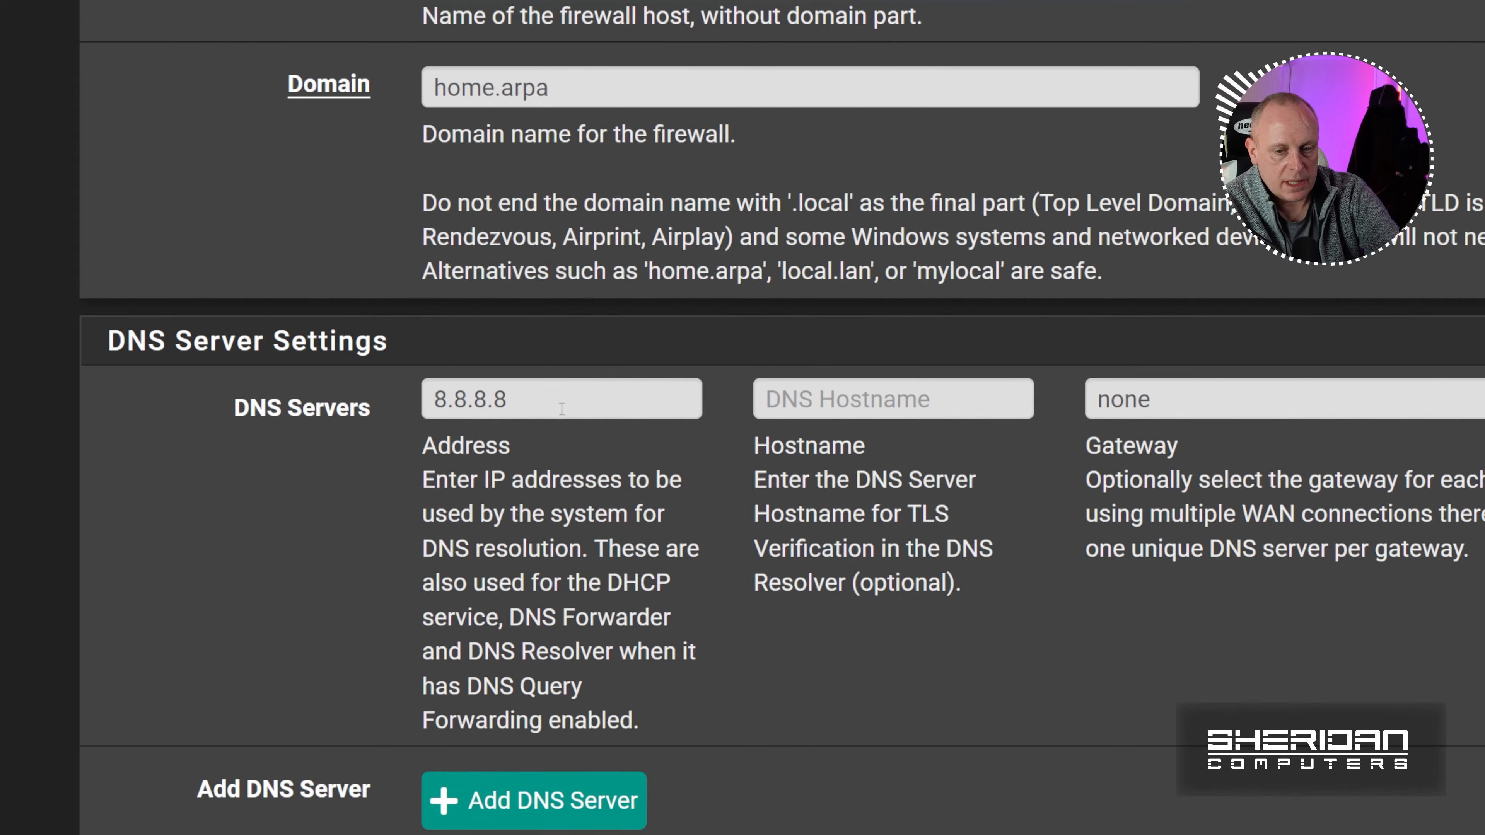
click(1214, 407)
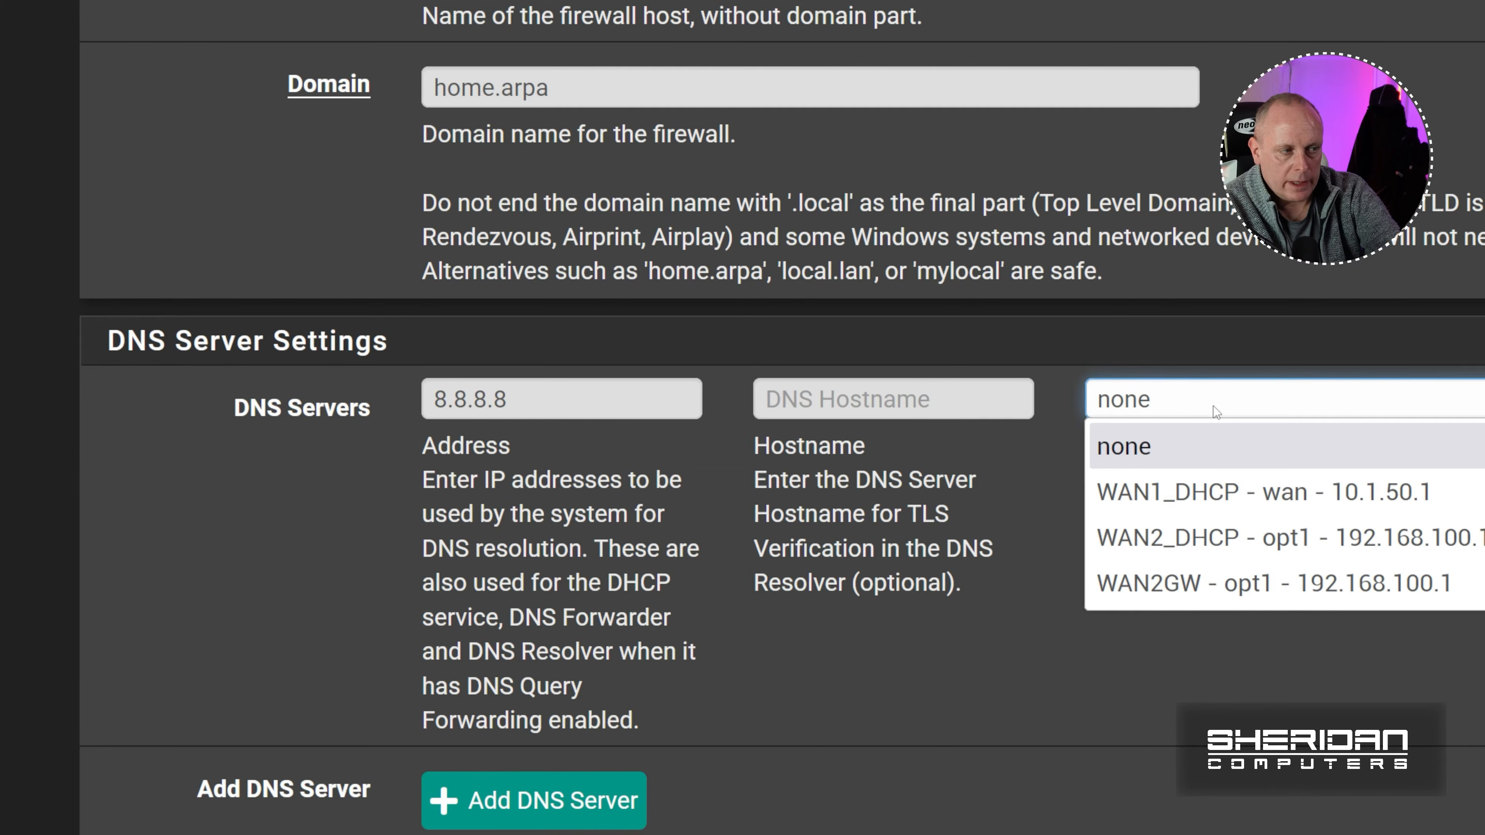
click(1196, 506)
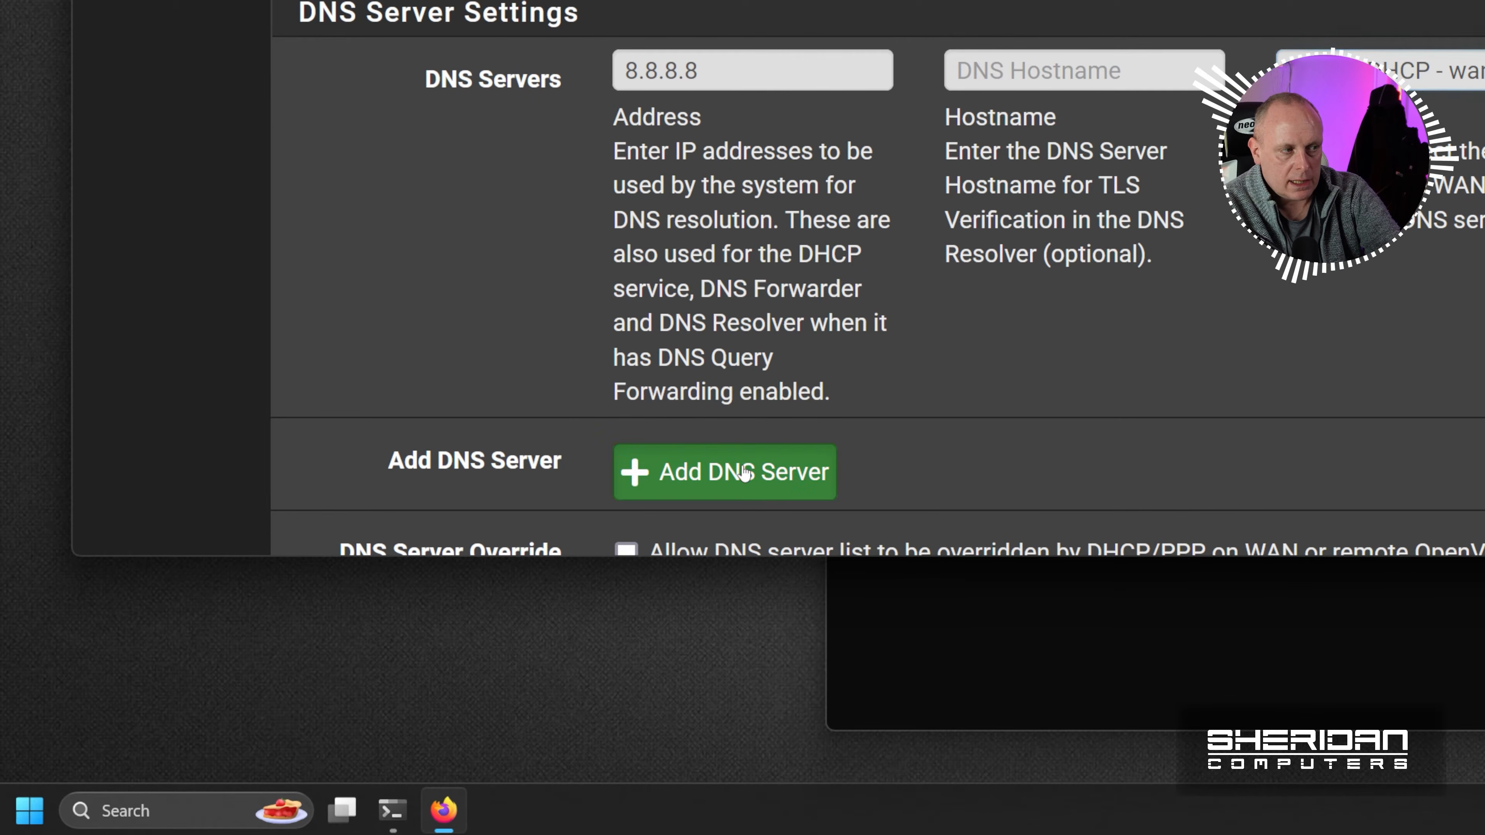
Add a second DNS server, 8.8.4.4, and assign it the WAN2_DHCP gateway.
click(743, 473)
click(810, 159)
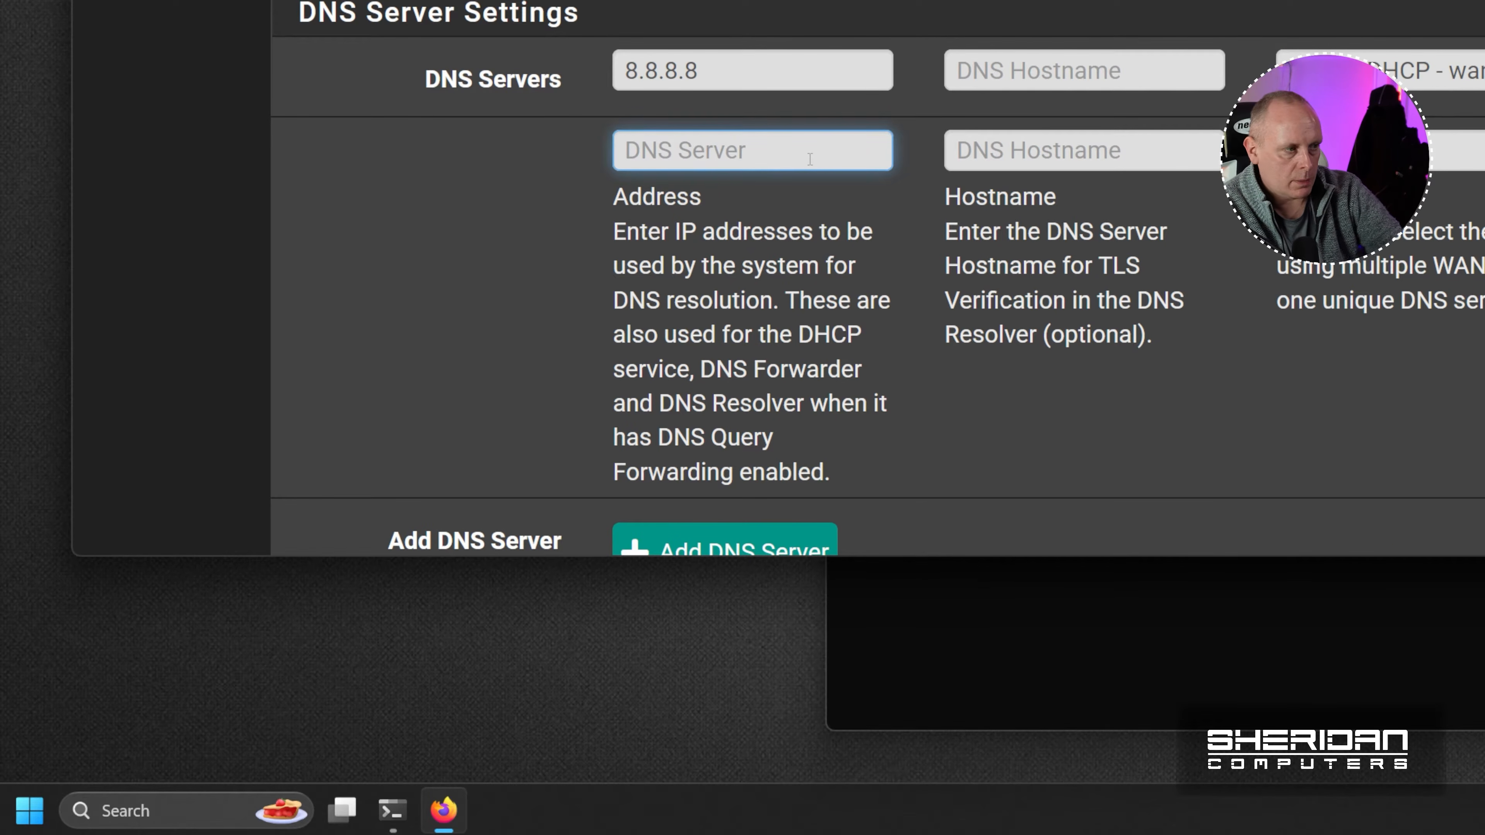
text(8.8.4.4)
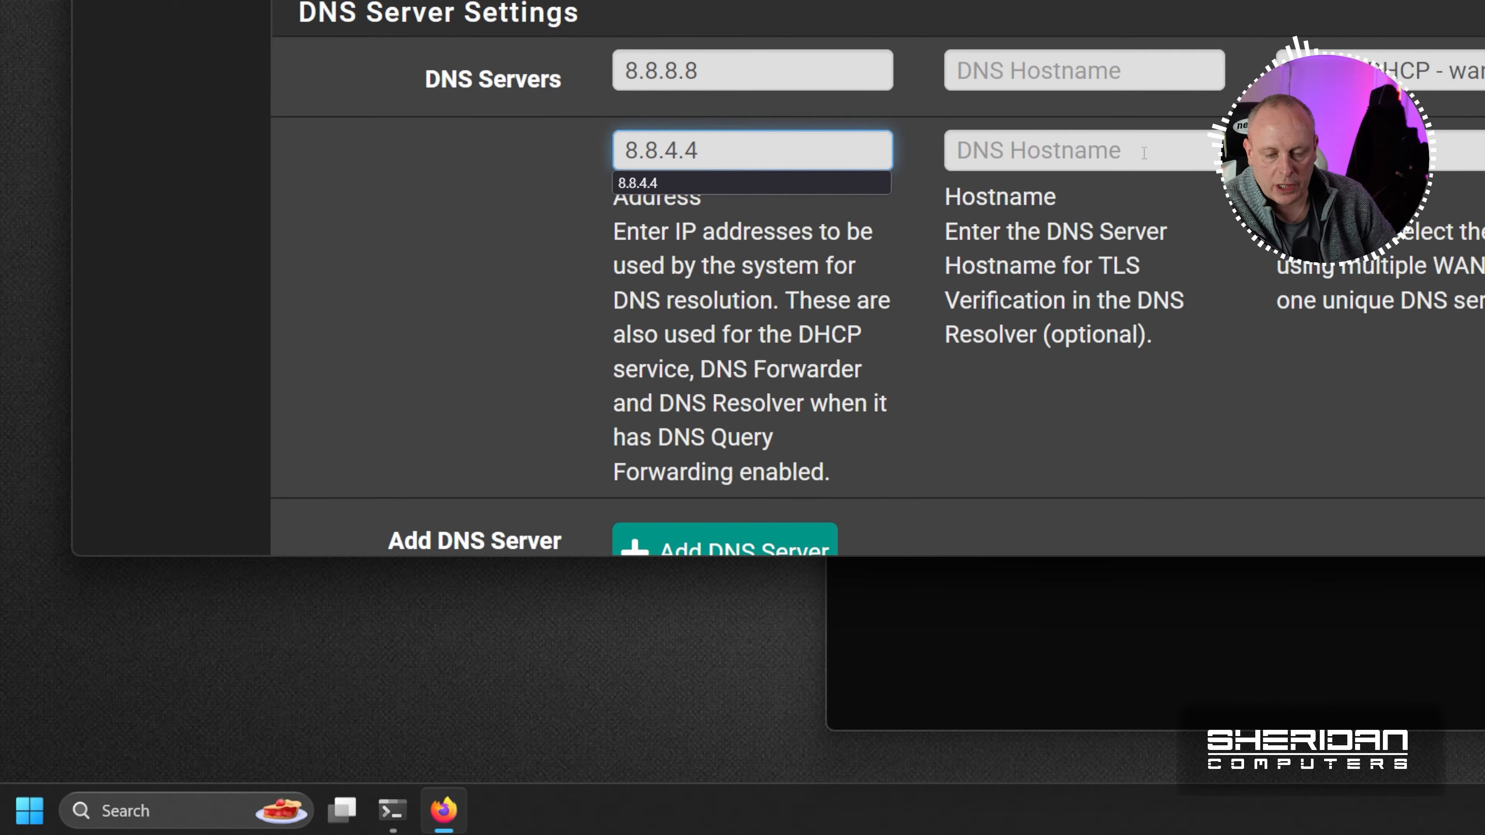
click(1362, 151)
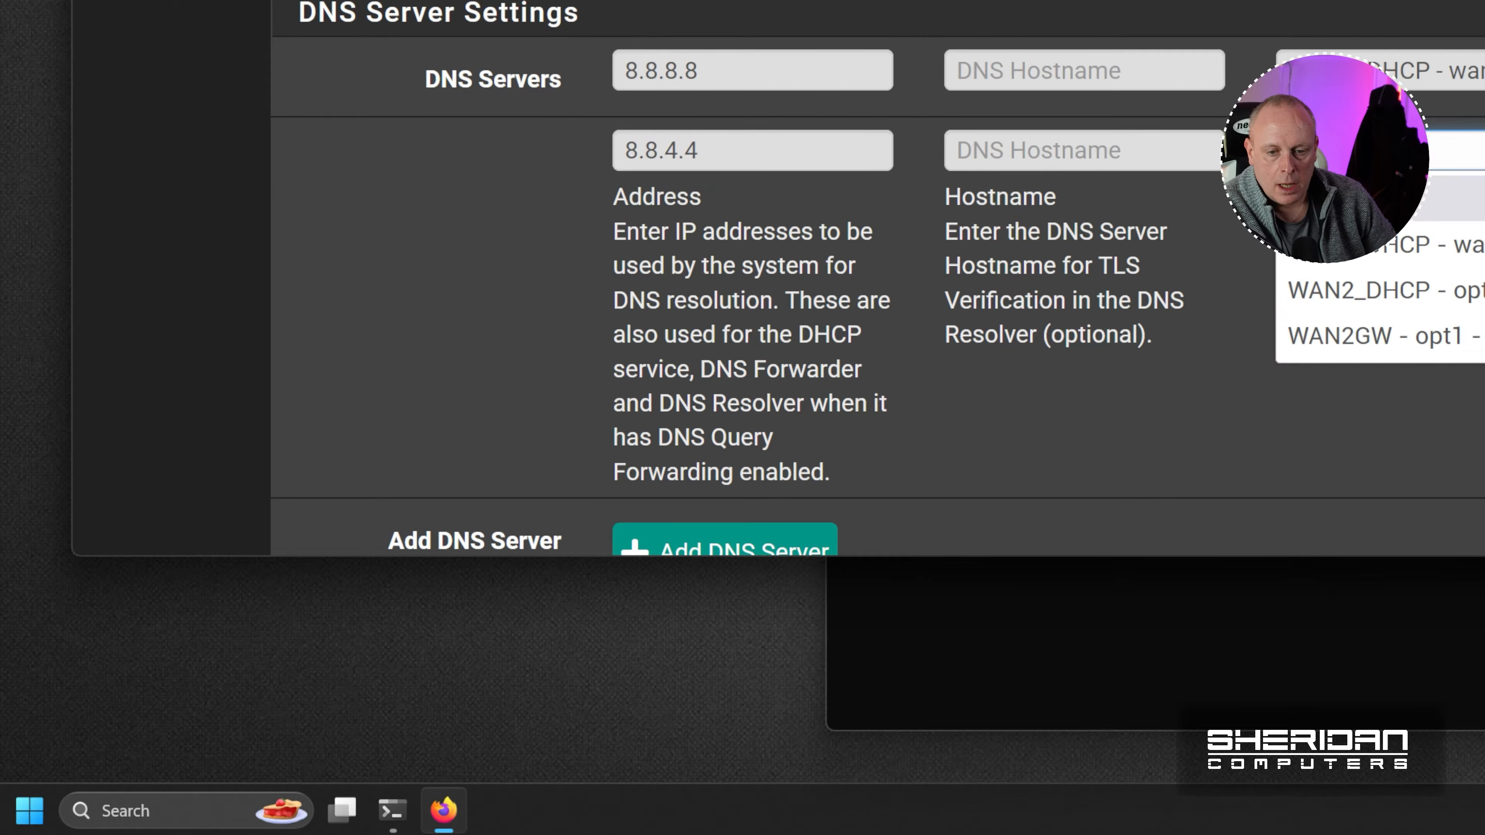
click(1365, 286)
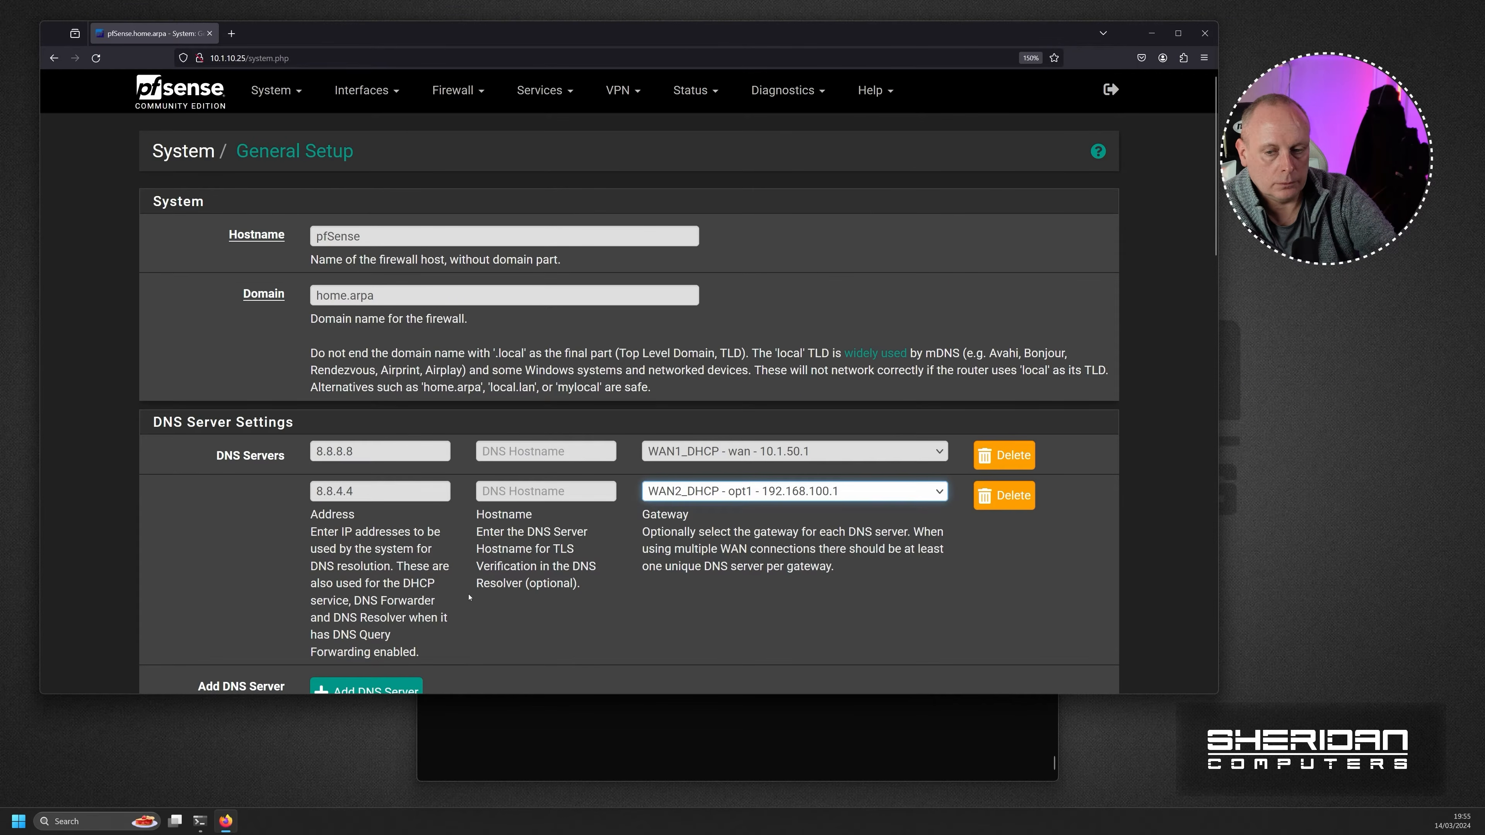
Save the general setup changes and review the DNS server entries.
scroll(470, 597, down, 15)
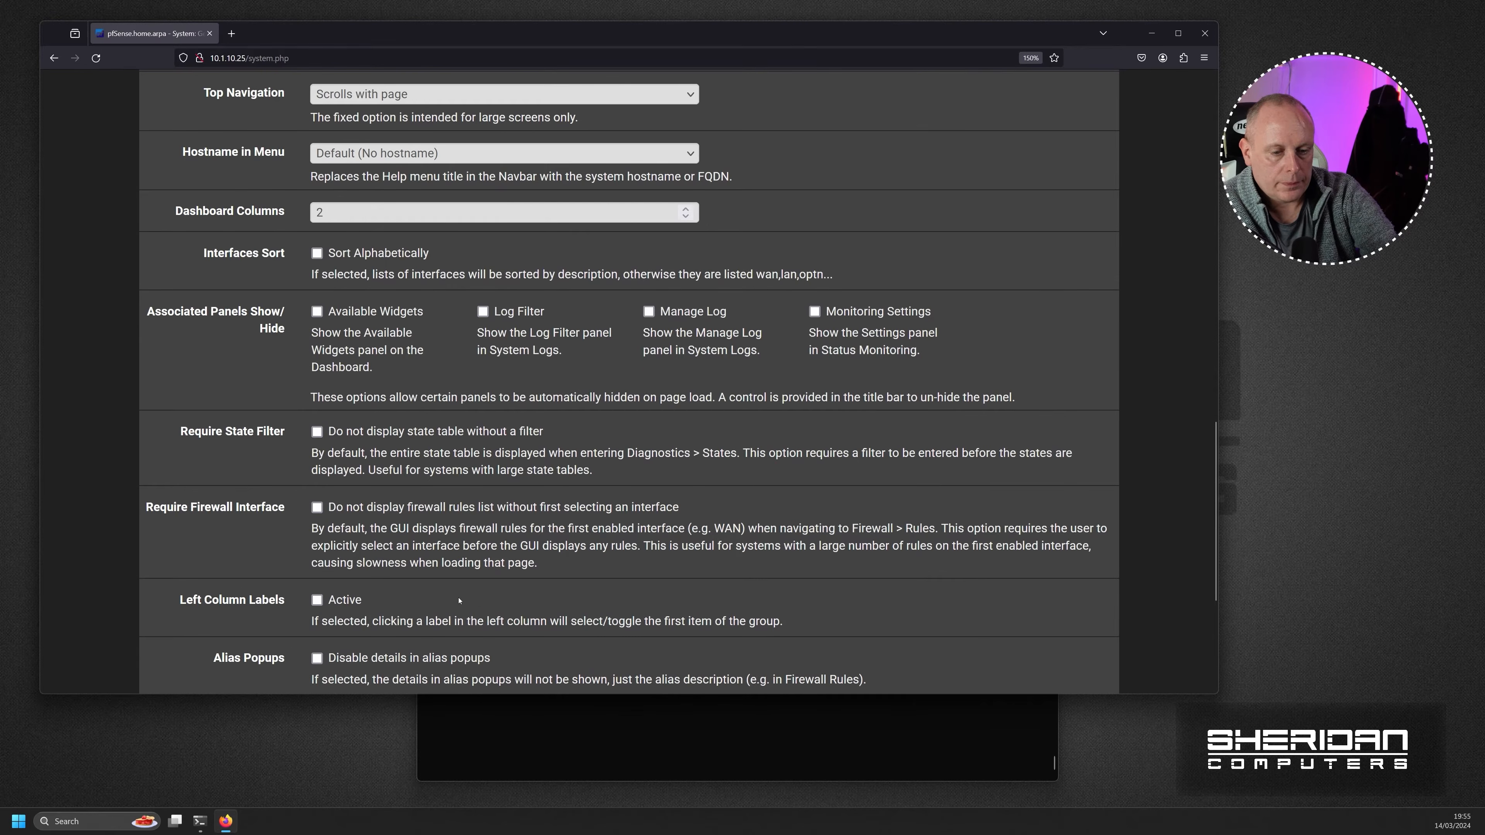
click(368, 612)
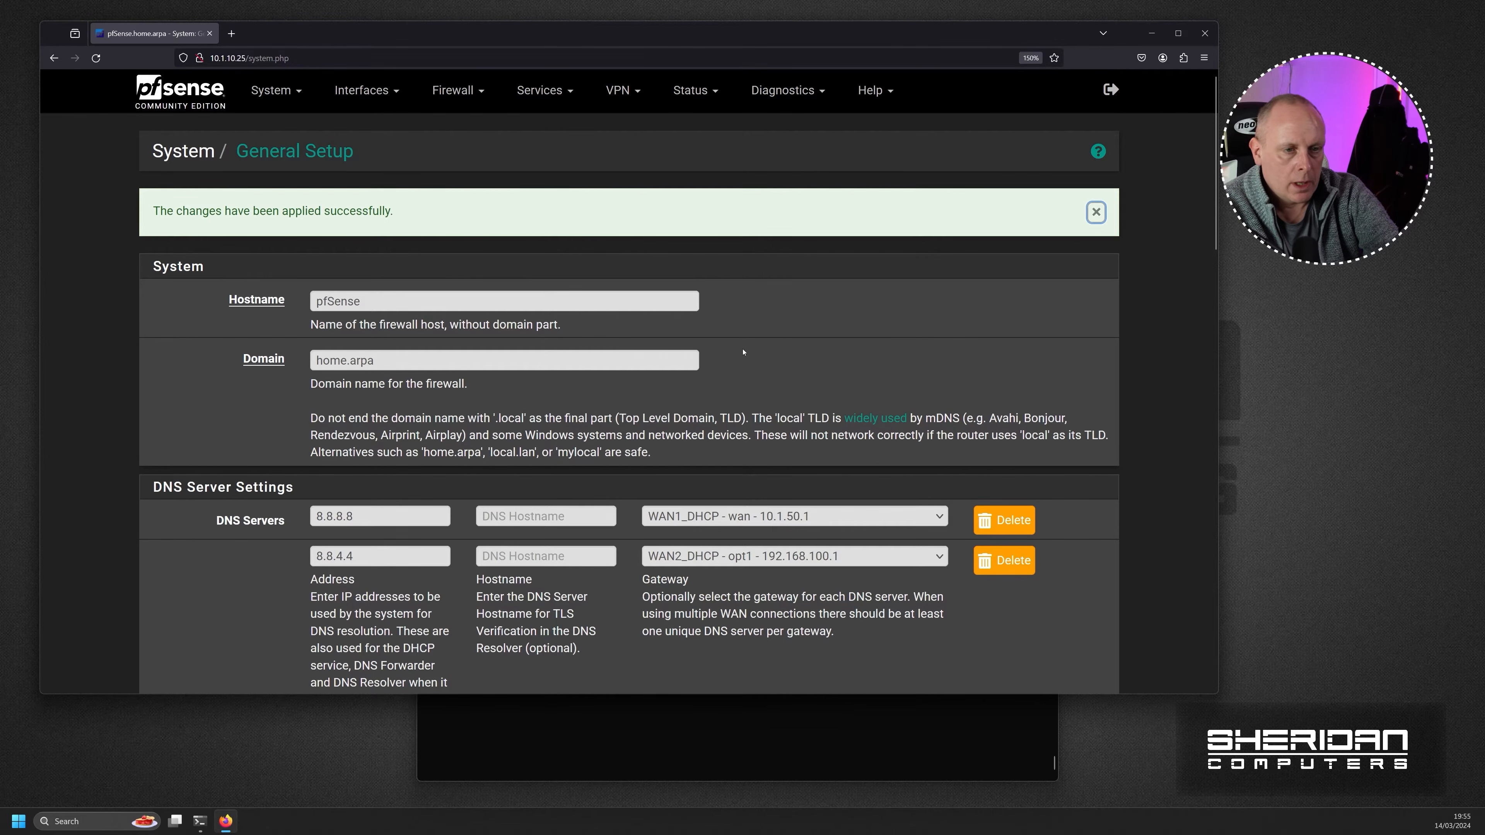
scroll(570, 378, down, 3)
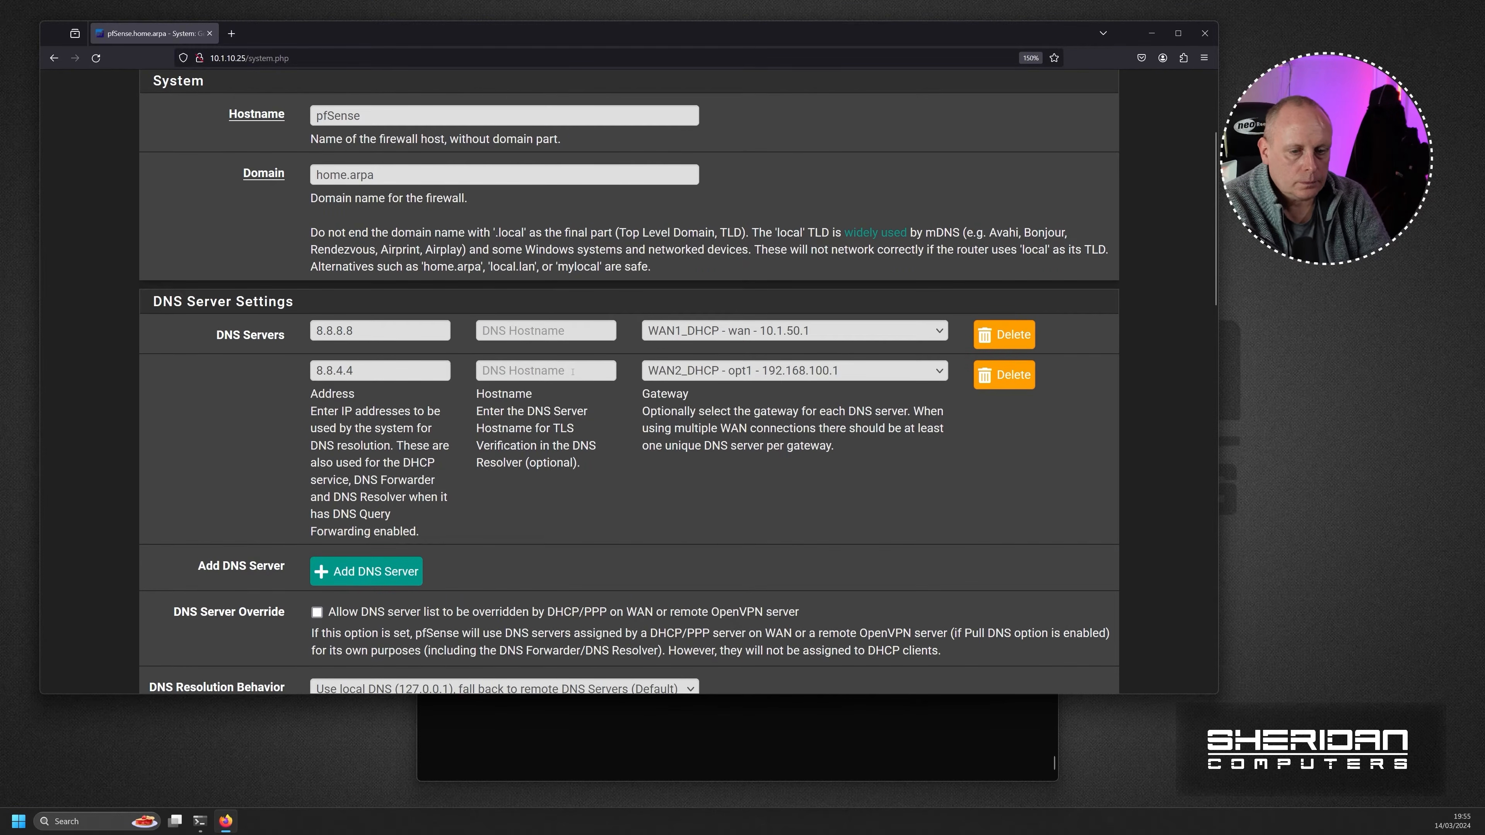
scroll(573, 372, up, 3)
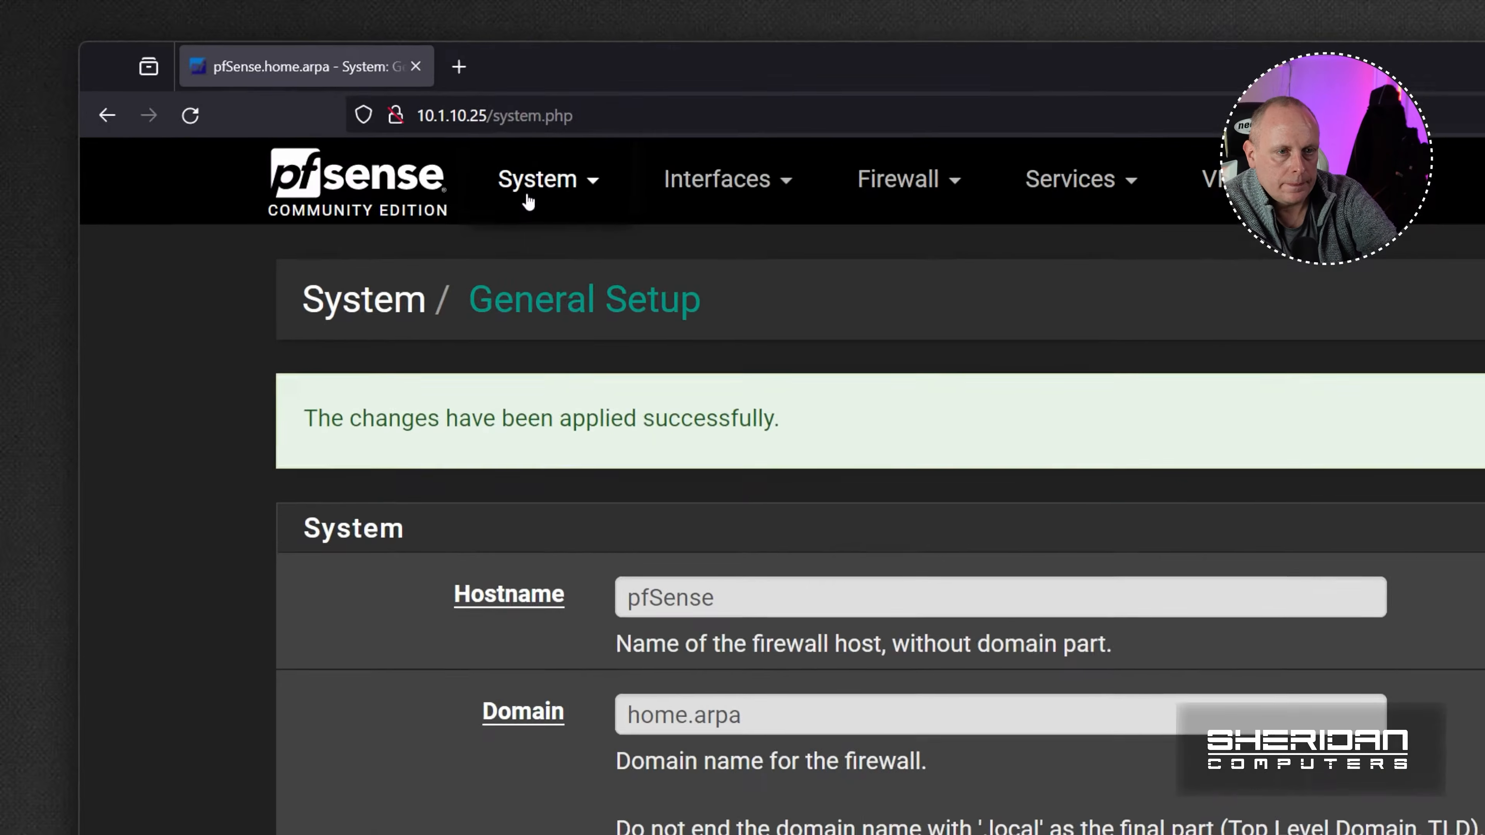
Start a new gateway group in the routing settings and name it LoadBalancing.
click(529, 200)
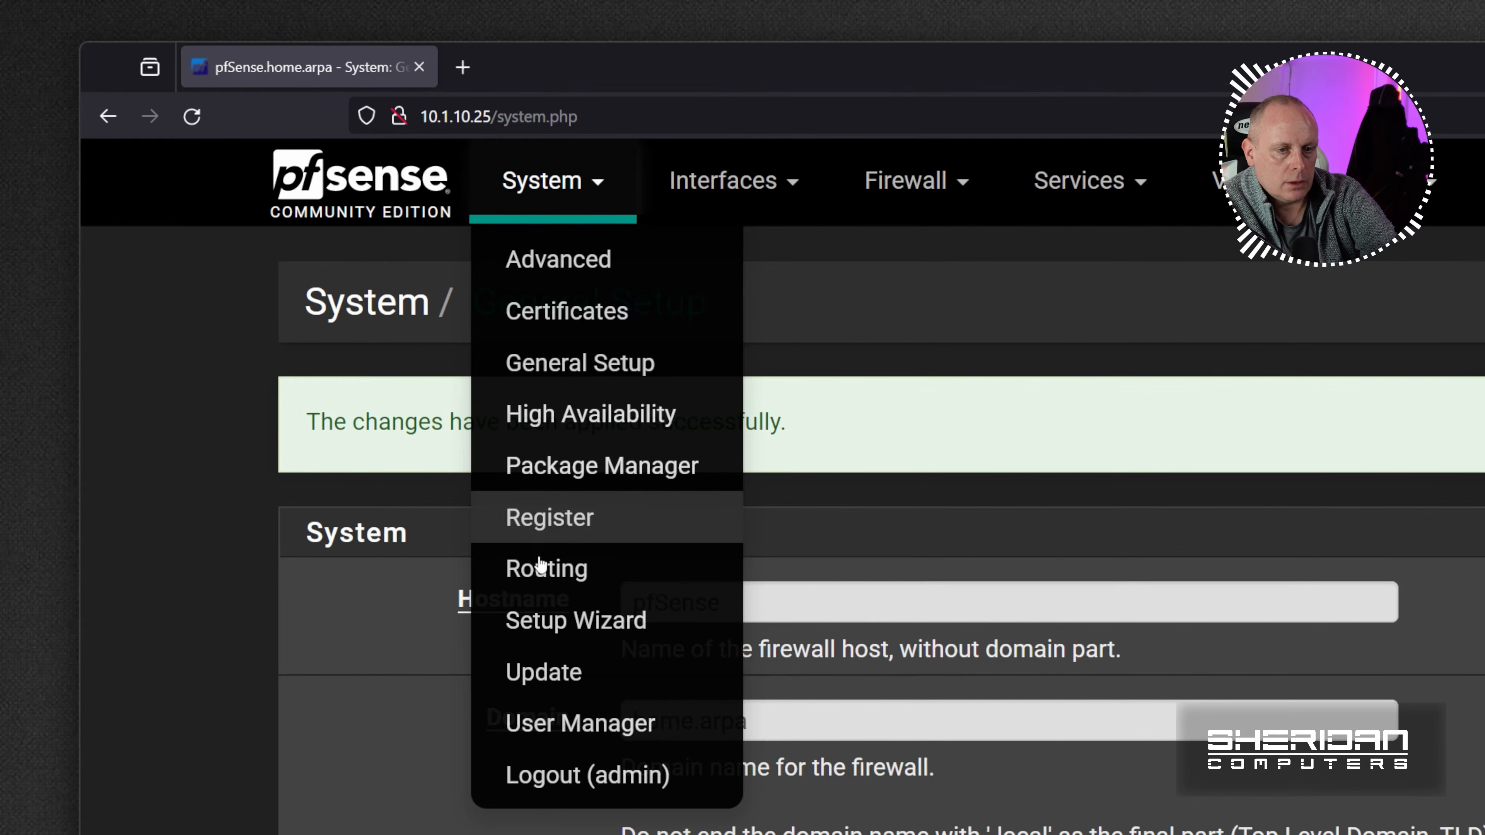
click(540, 570)
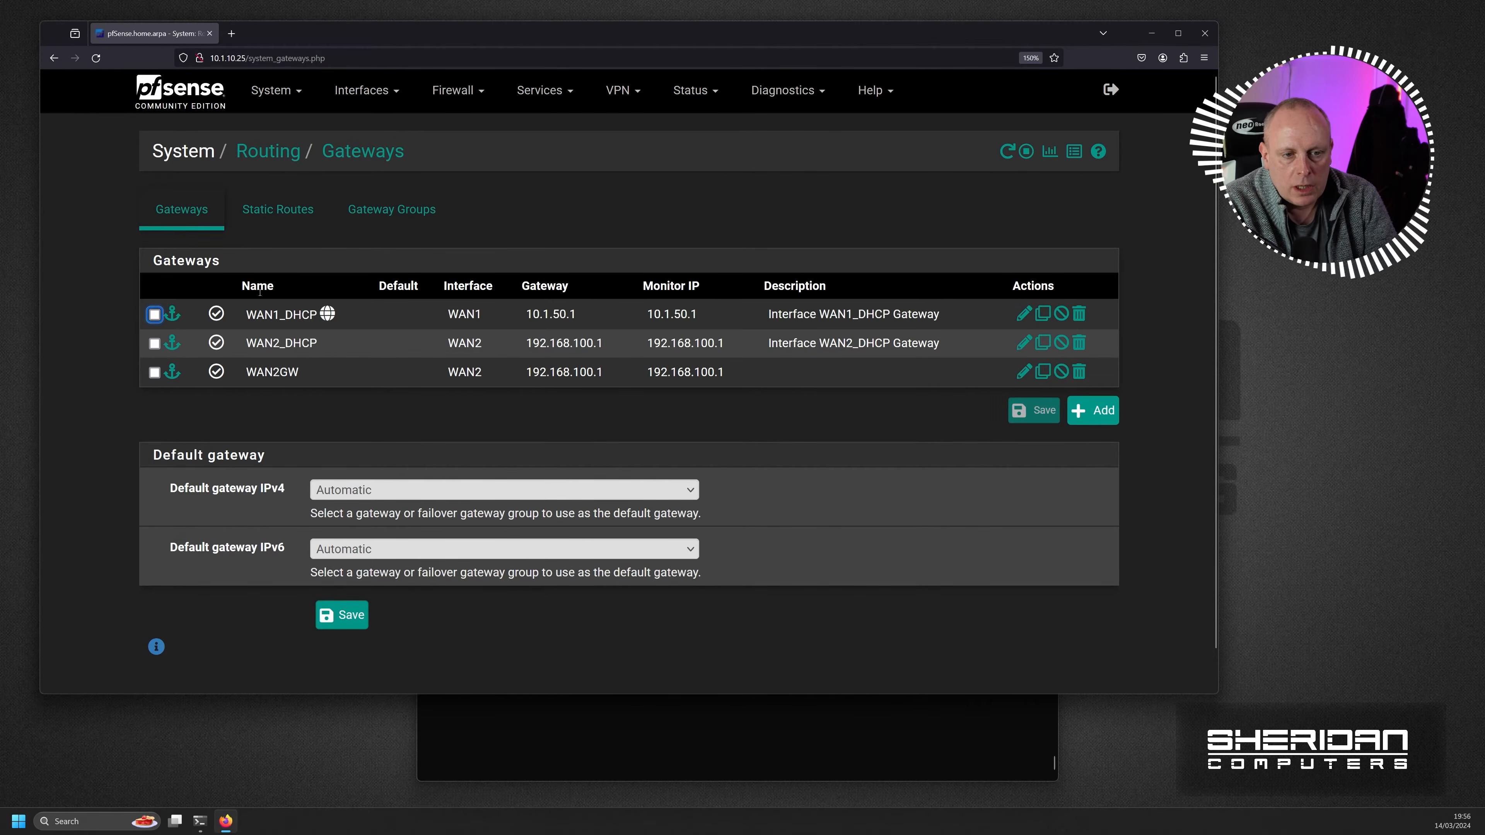
mouse_move(327, 318)
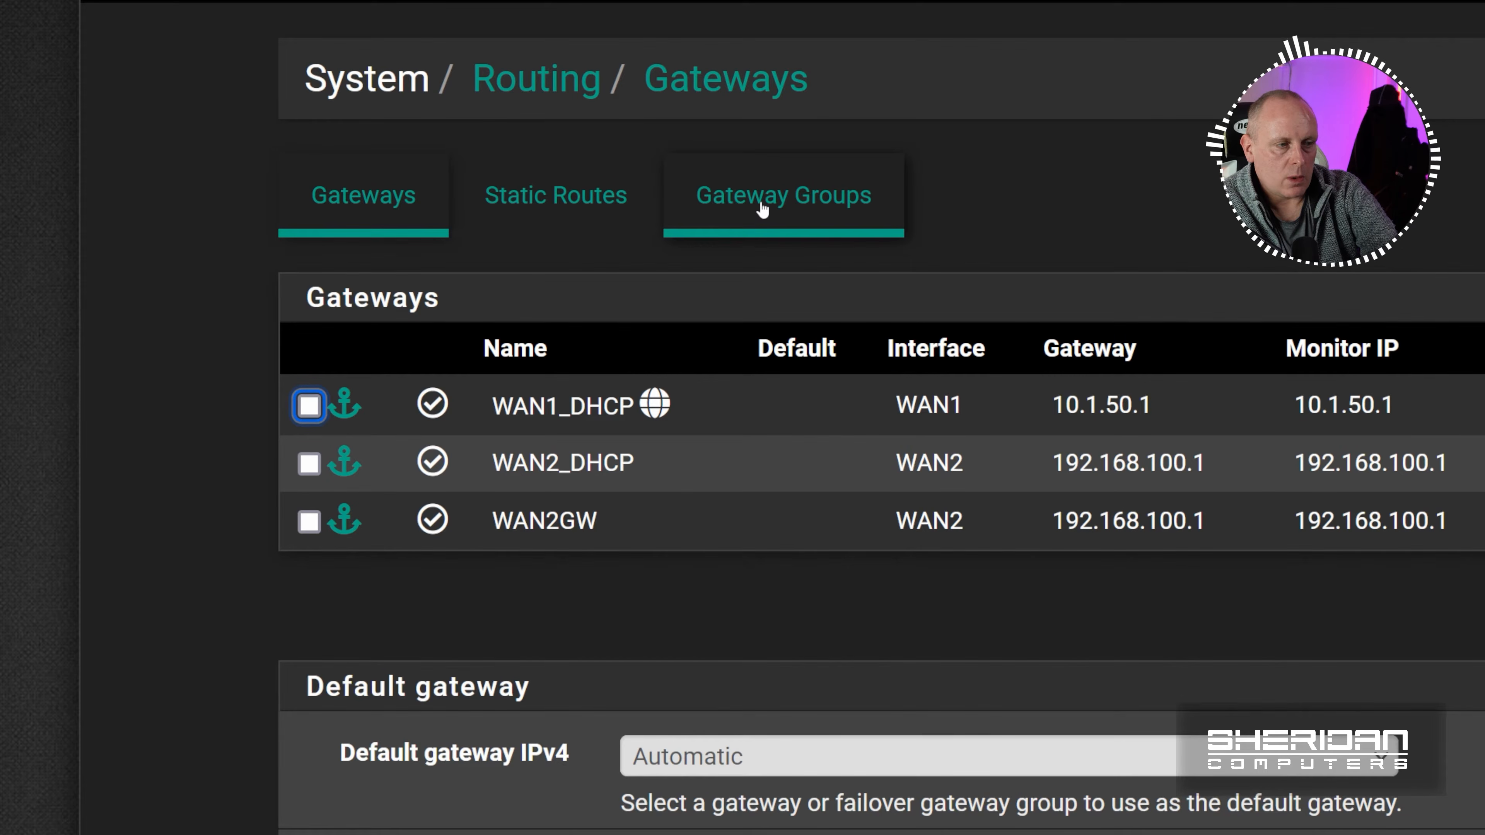
click(792, 209)
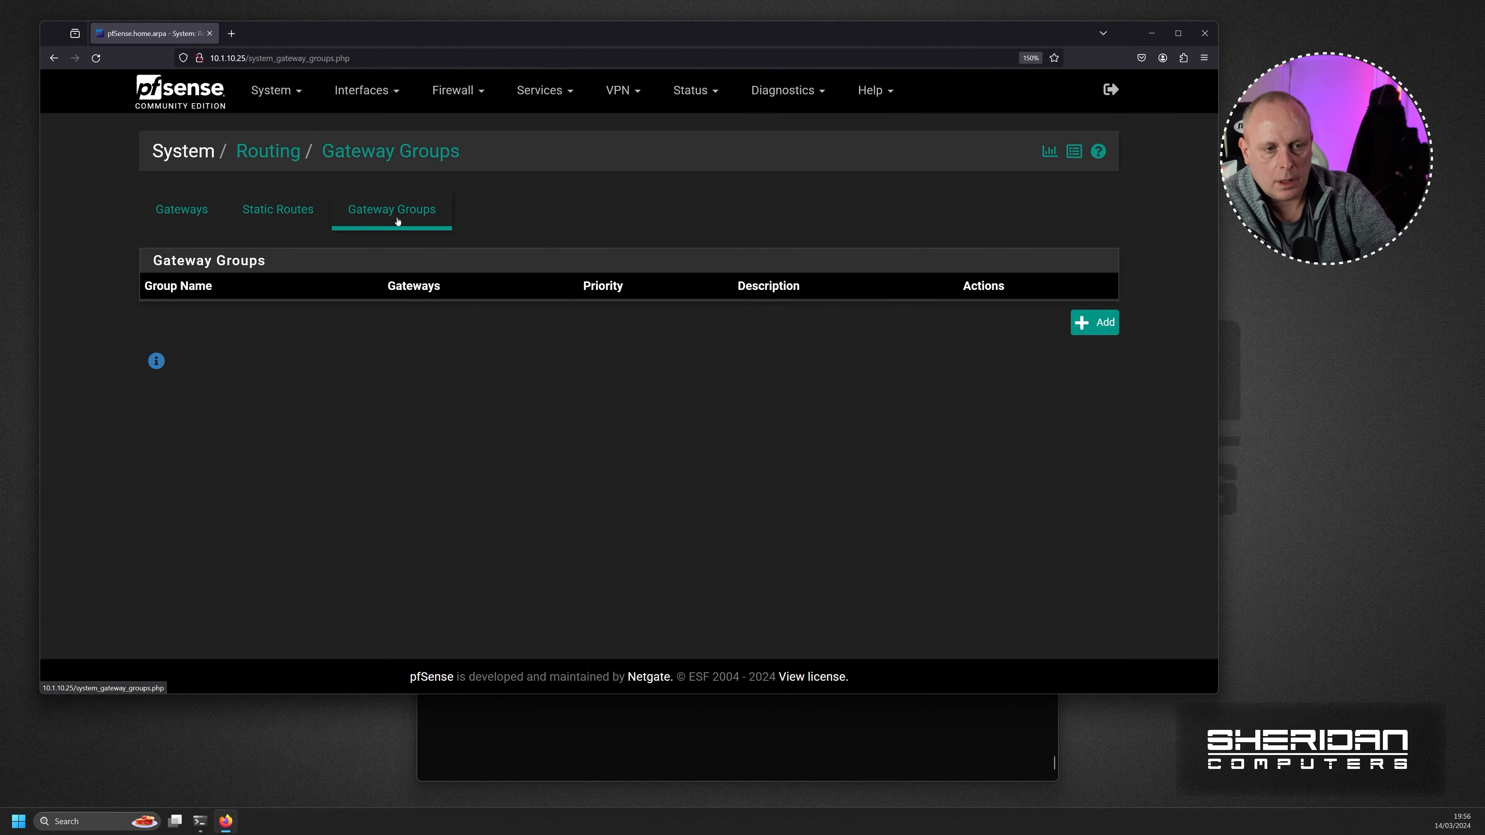
click(1092, 322)
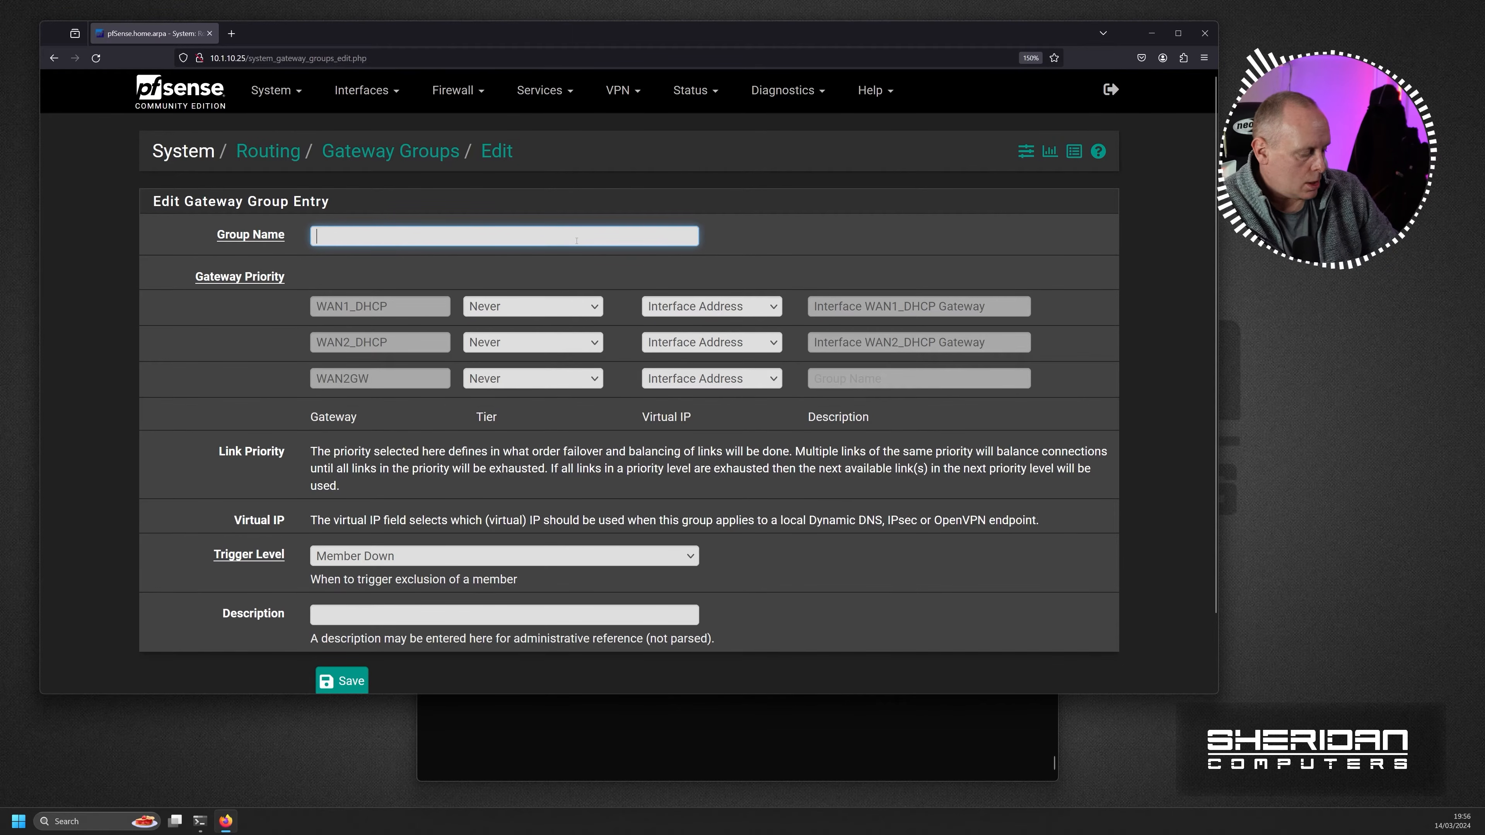
text(Fai)
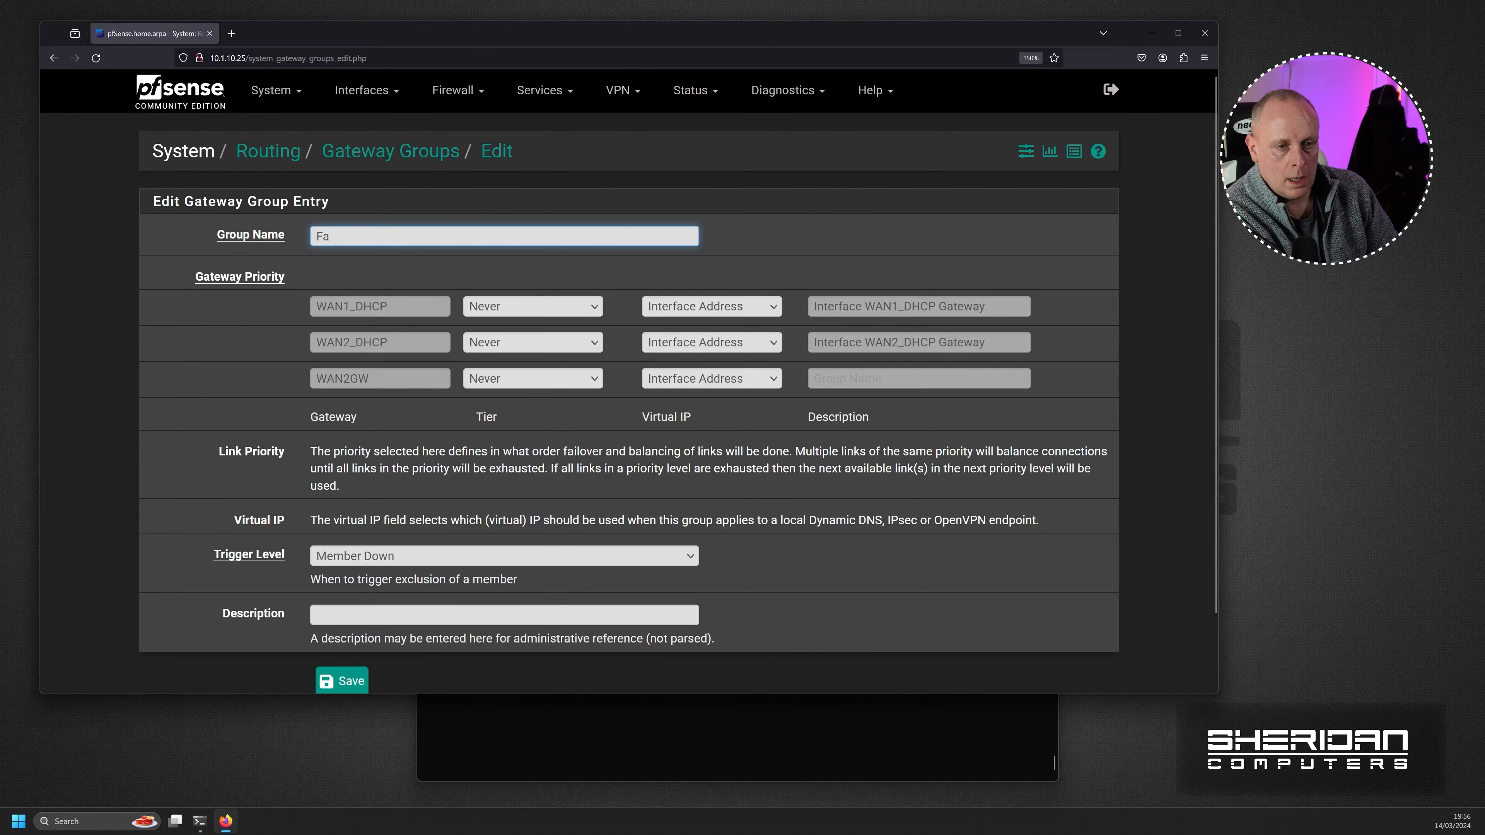
key(BackSpace)
key(BackSpace)
text(LoadBalancing)
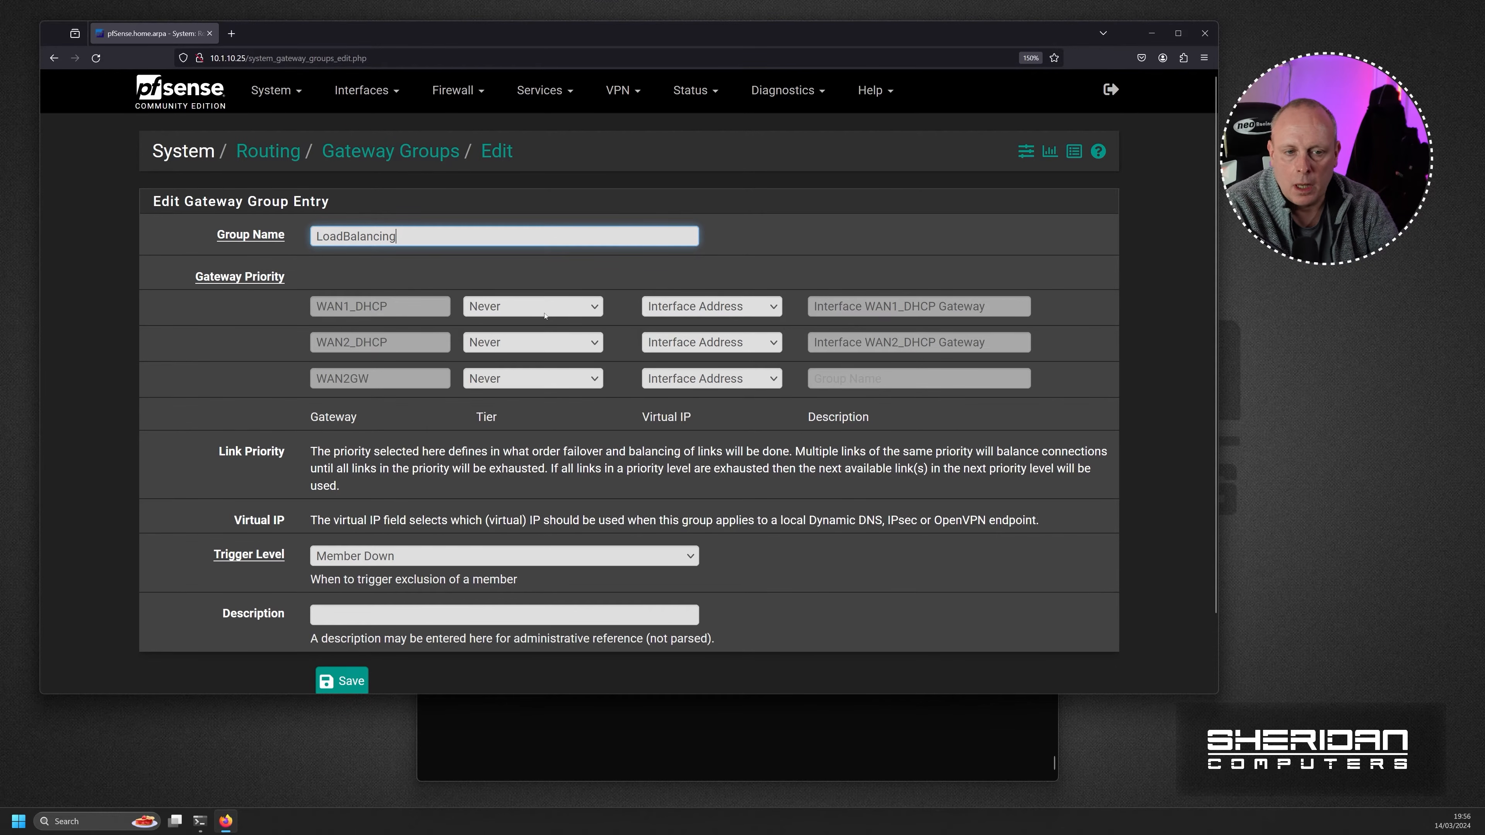
Set both the WAN1_DHCP and WAN2_DHCP gateways to Tier 1 in the LoadBalancing group.
click(547, 315)
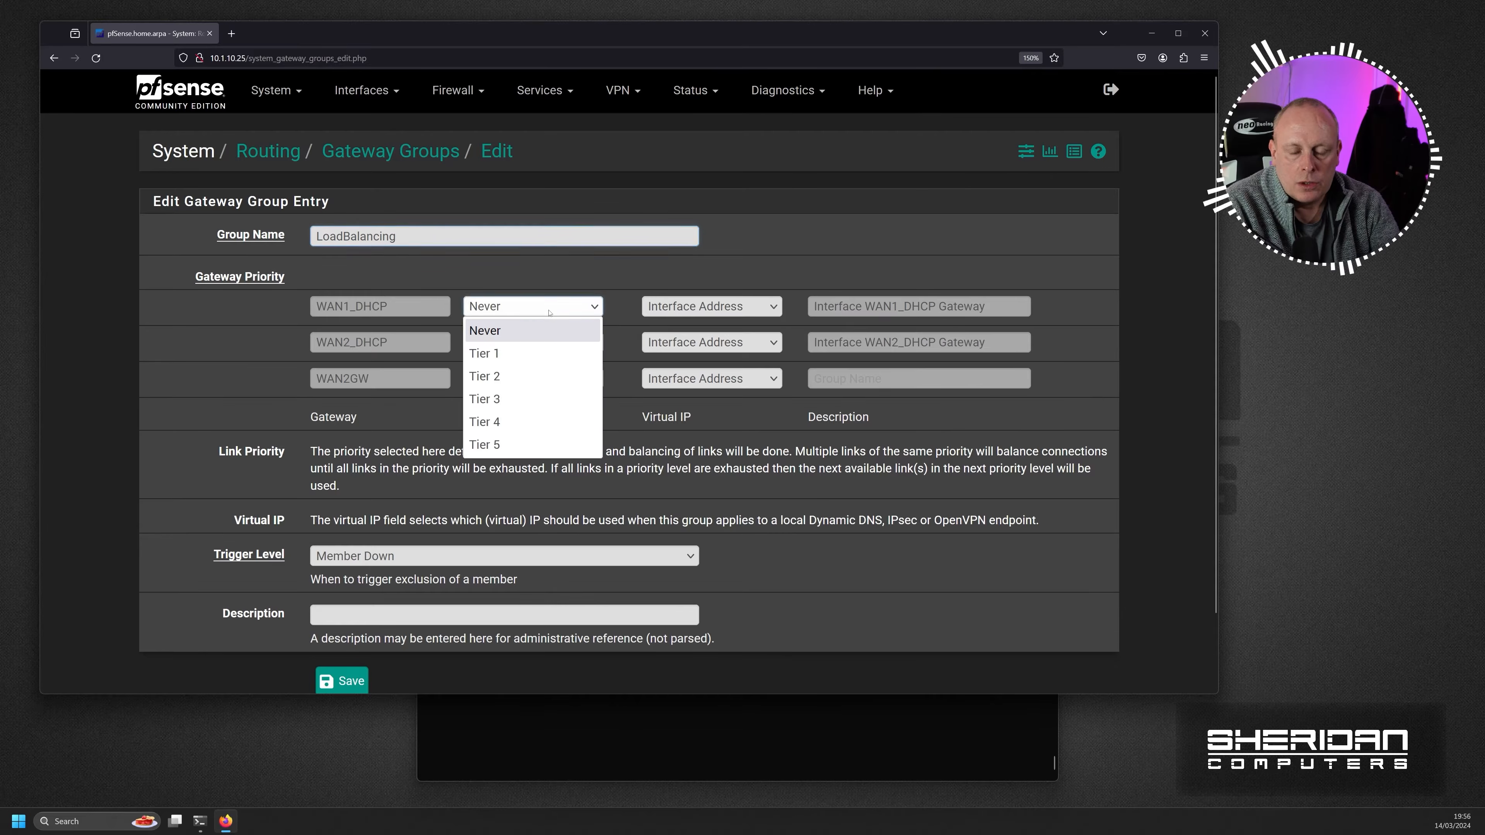
click(533, 353)
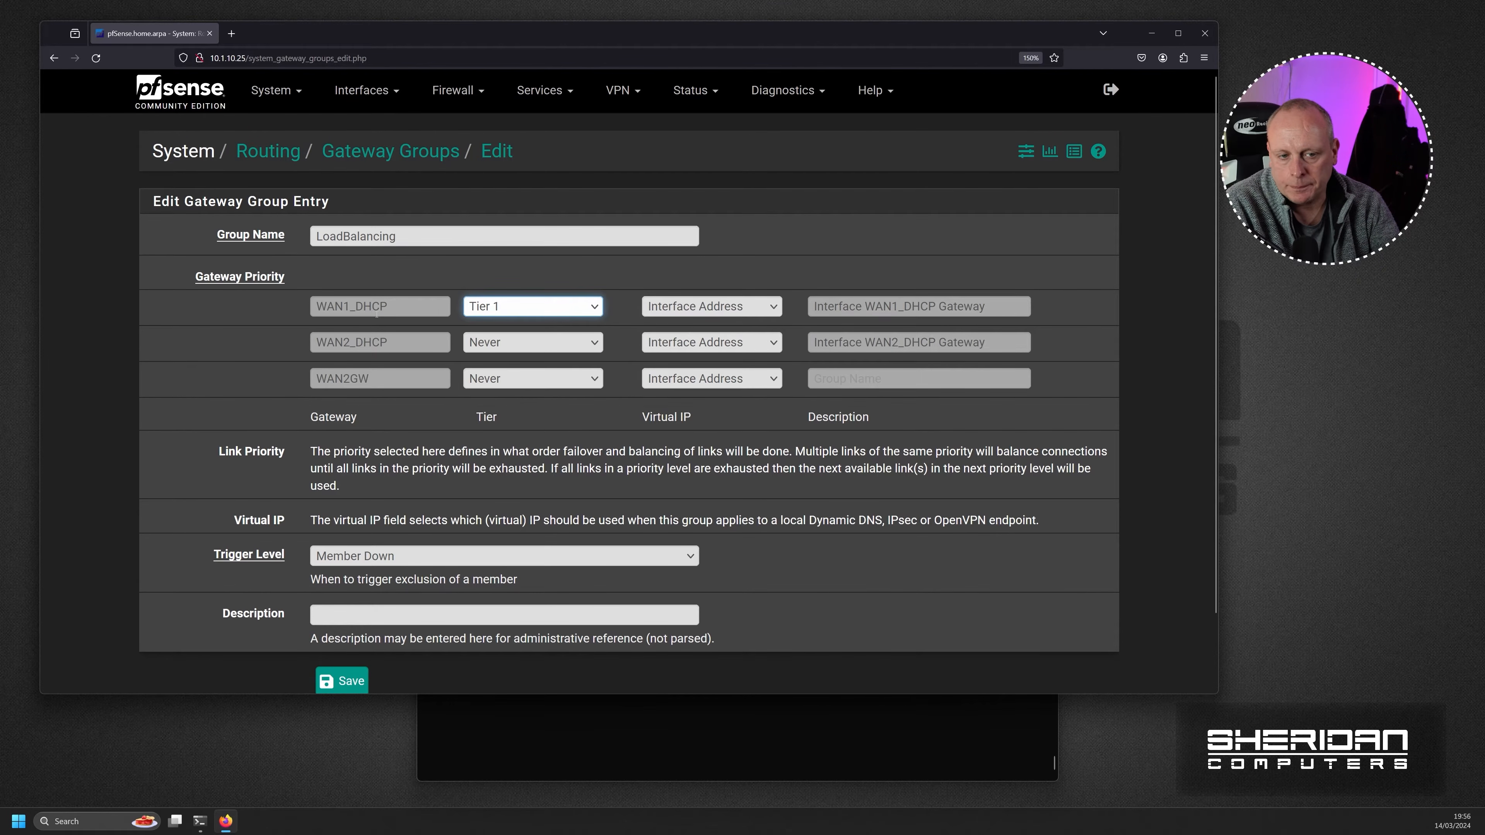
click(509, 343)
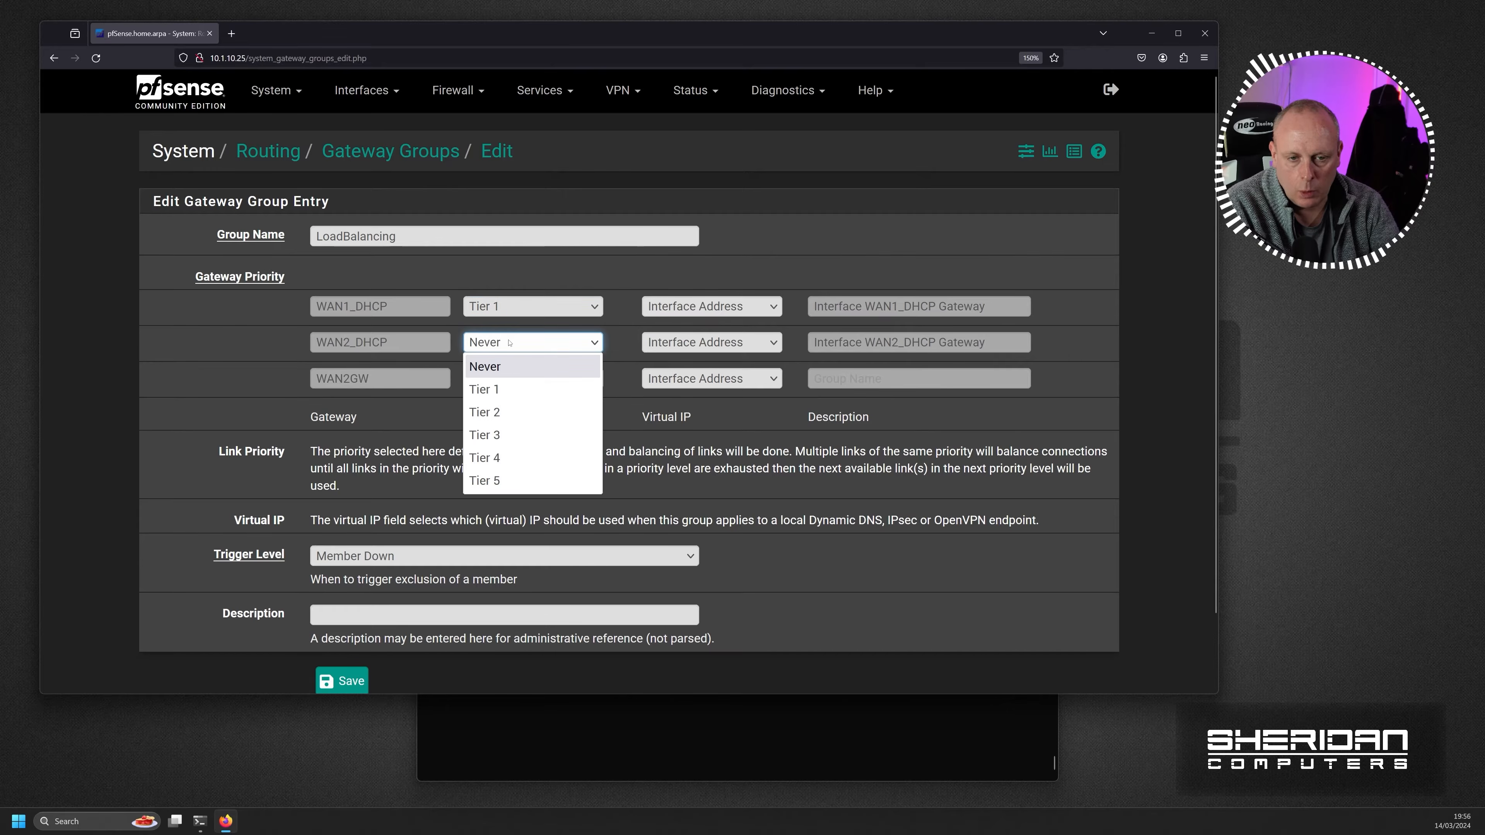
click(506, 392)
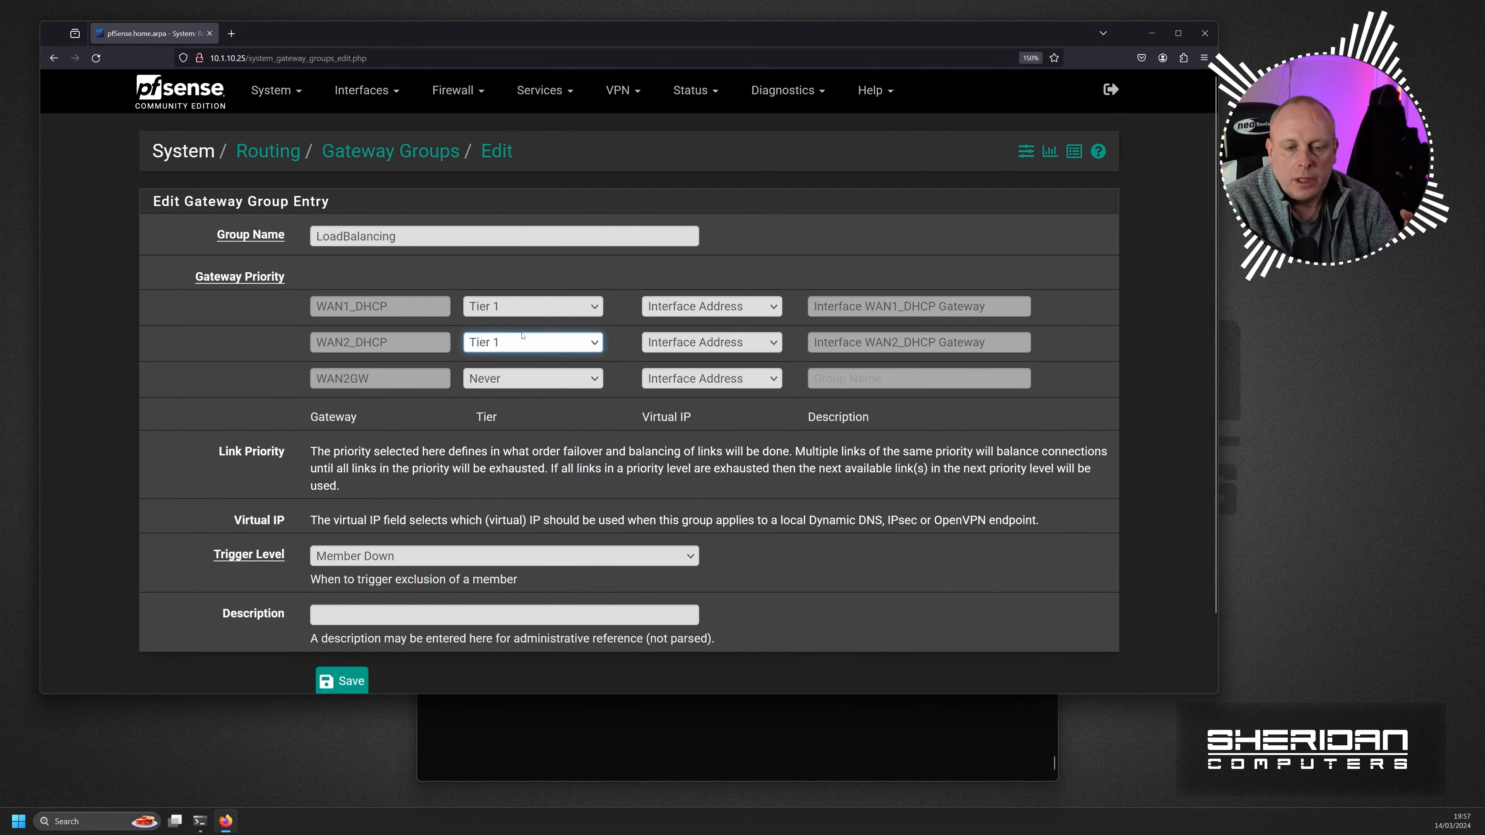
Try WAN2_DHCP at Tier 2 in the LoadBalancing group and set it back to Tier 1.
click(507, 344)
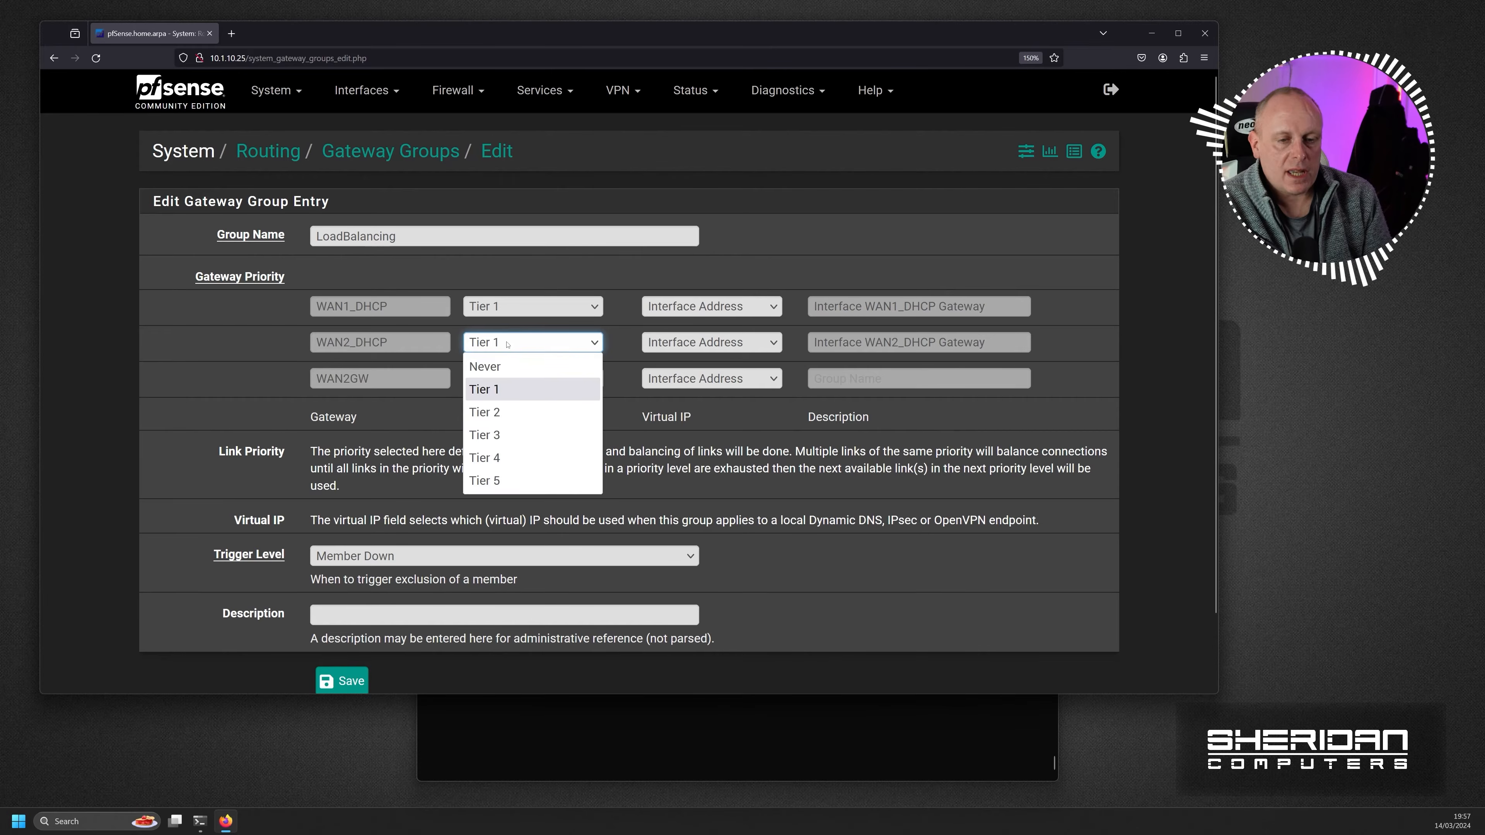
click(511, 411)
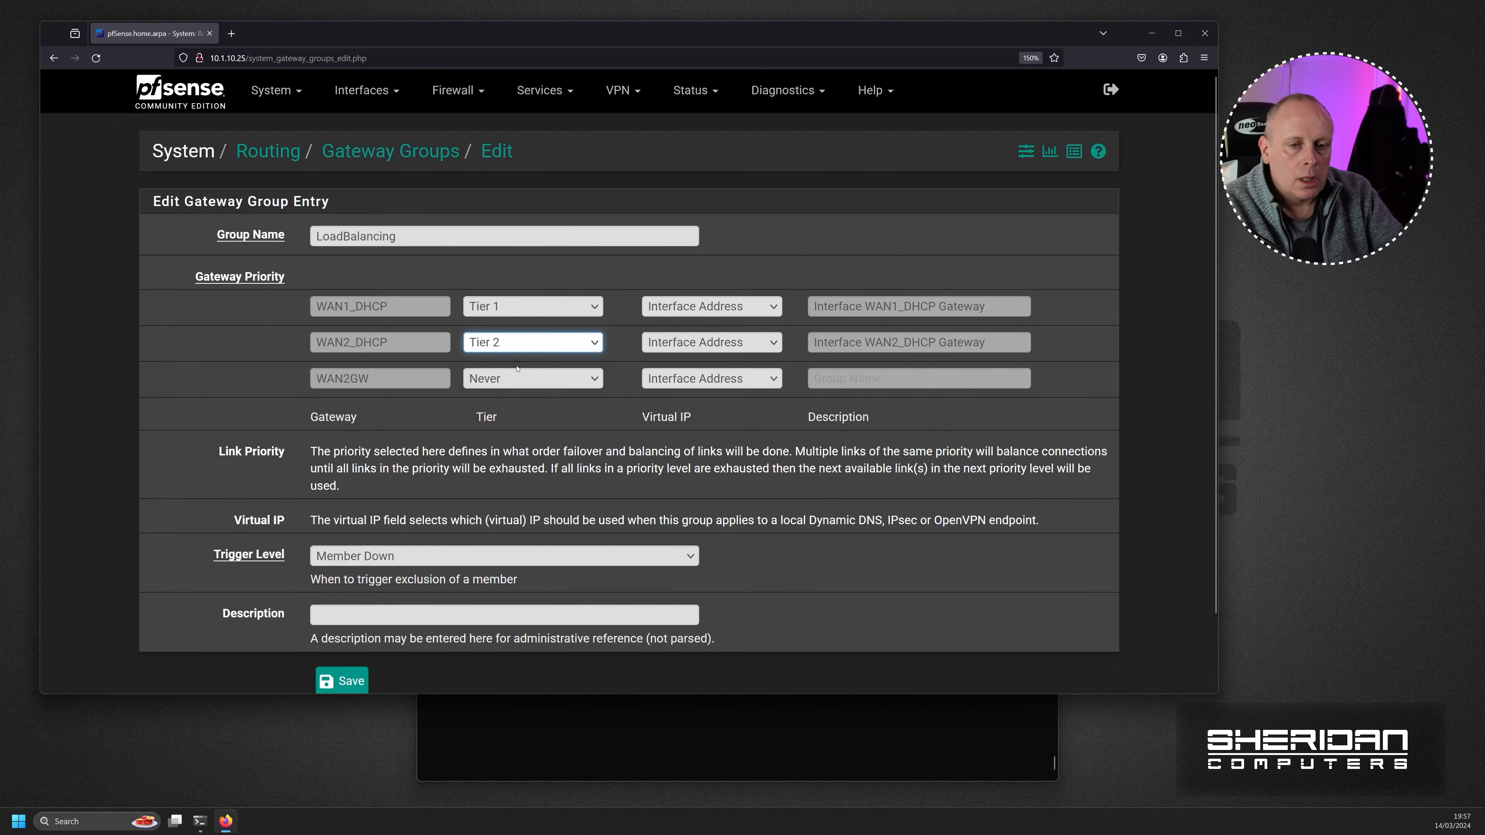
click(537, 343)
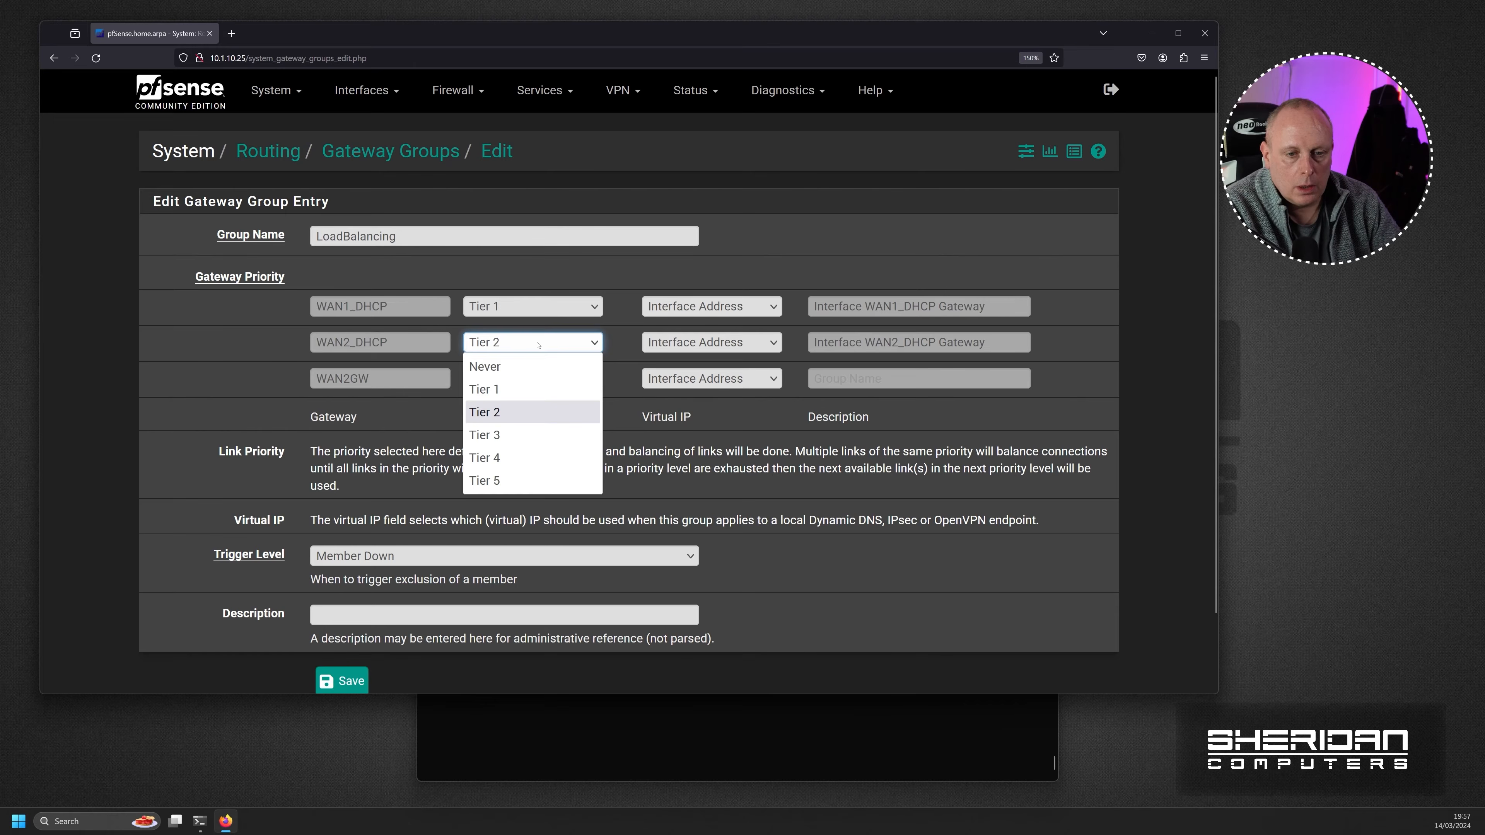
click(519, 395)
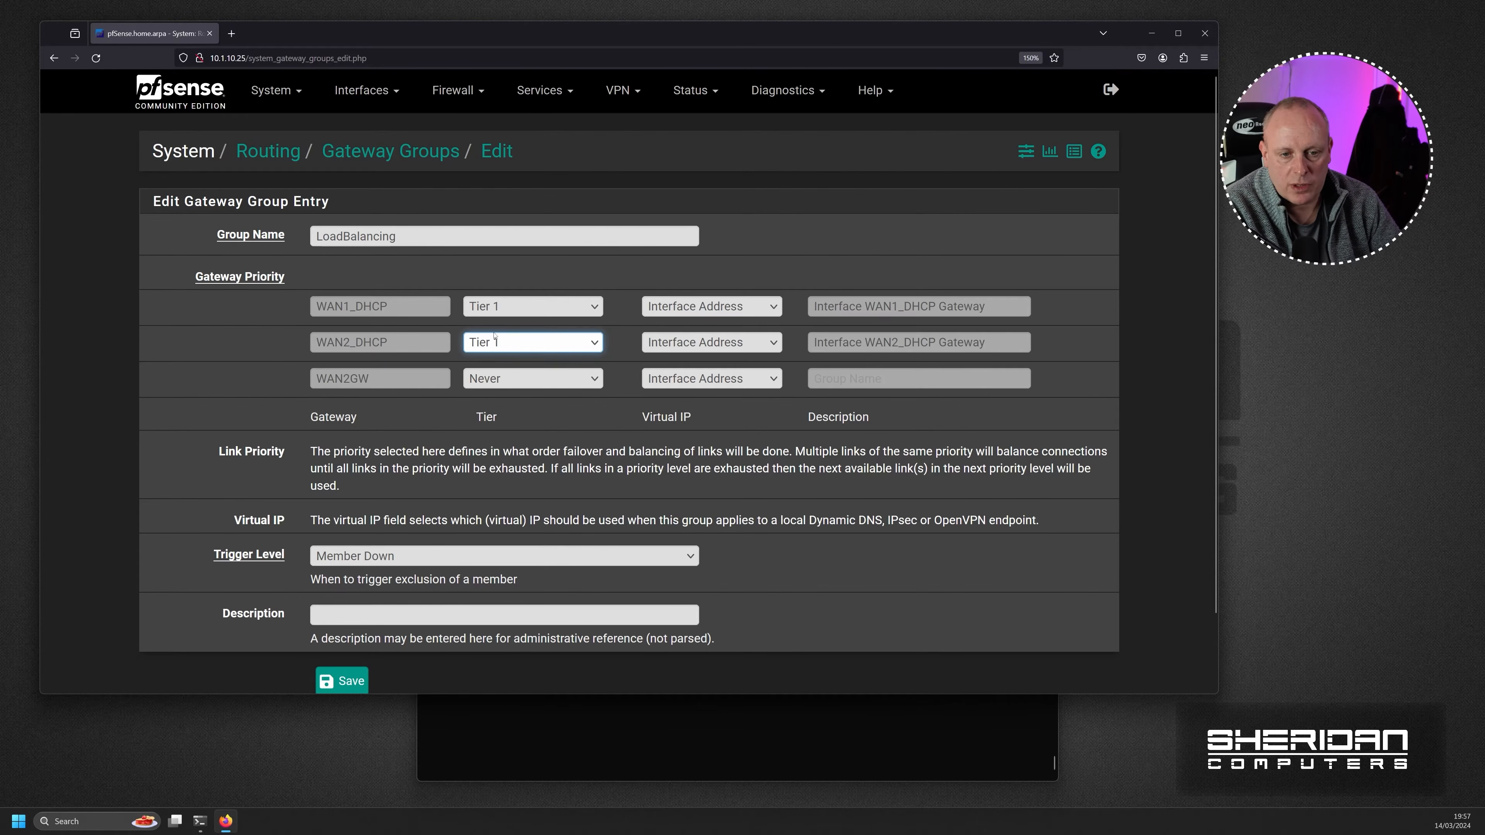
Set the LoadBalancing group's trigger level to Packet Loss or High Latency.
scroll(526, 433, down, 2)
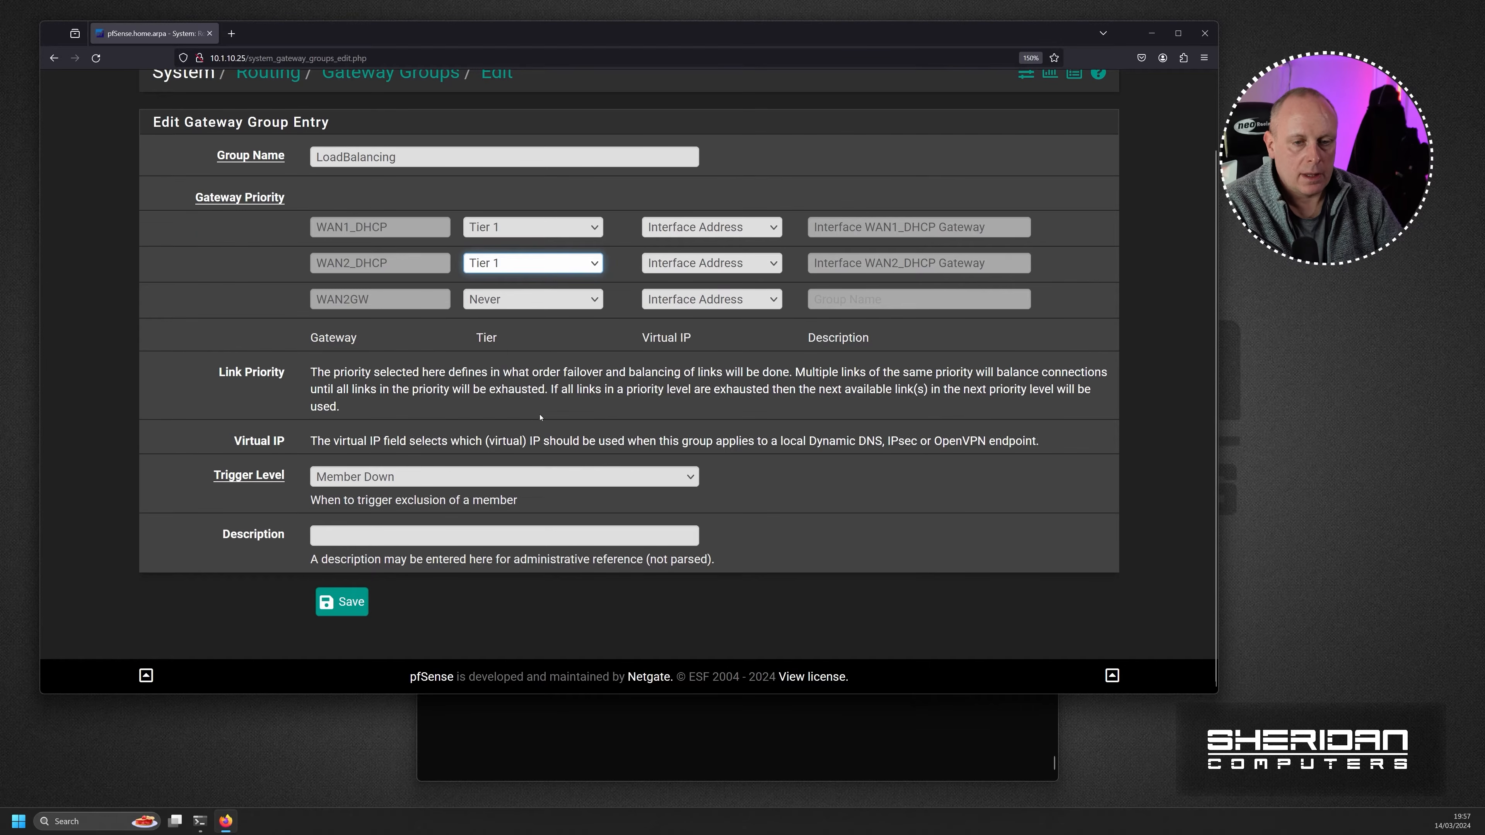
click(452, 476)
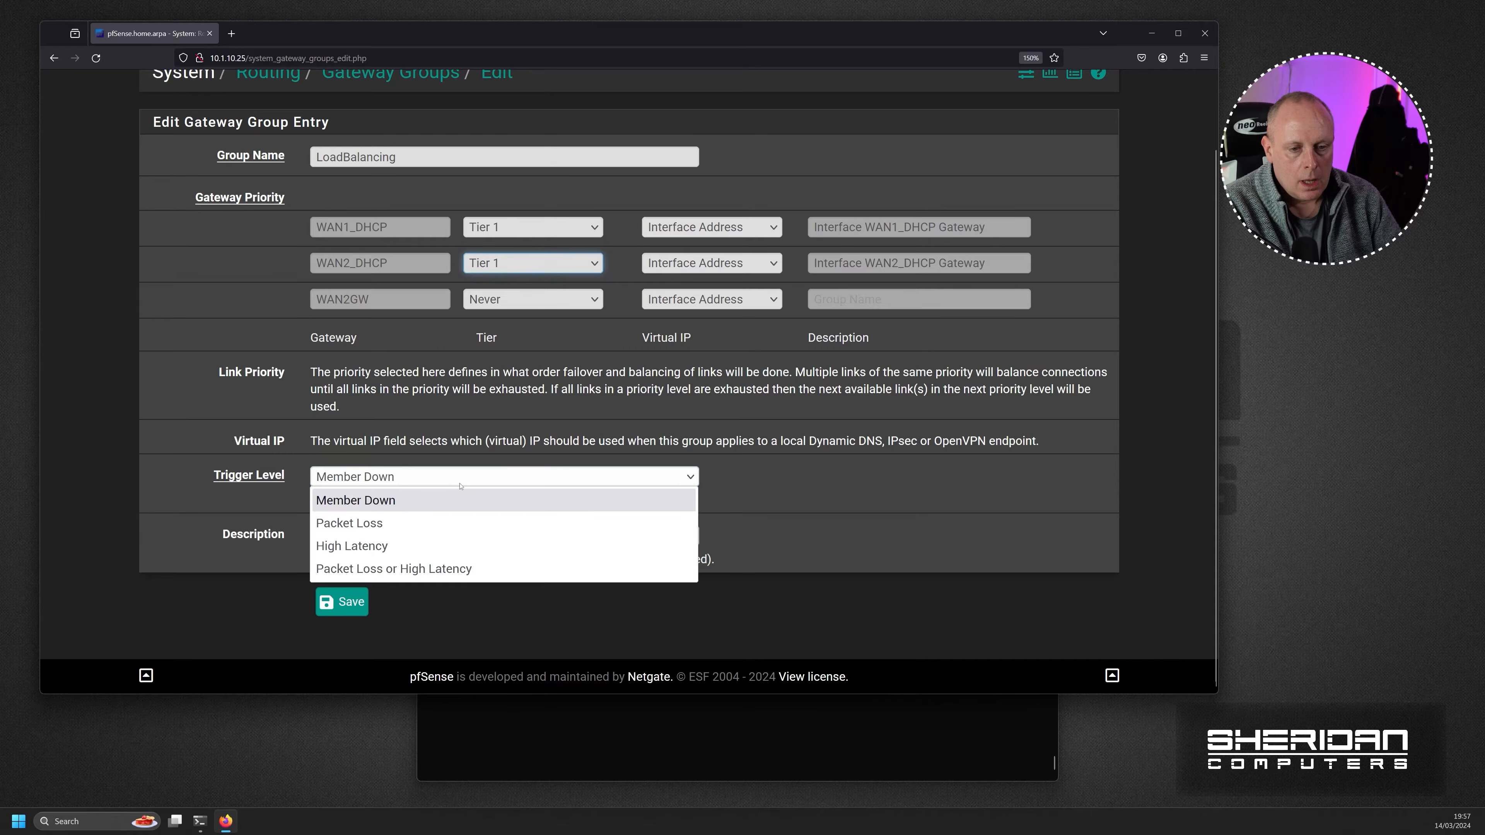
click(450, 570)
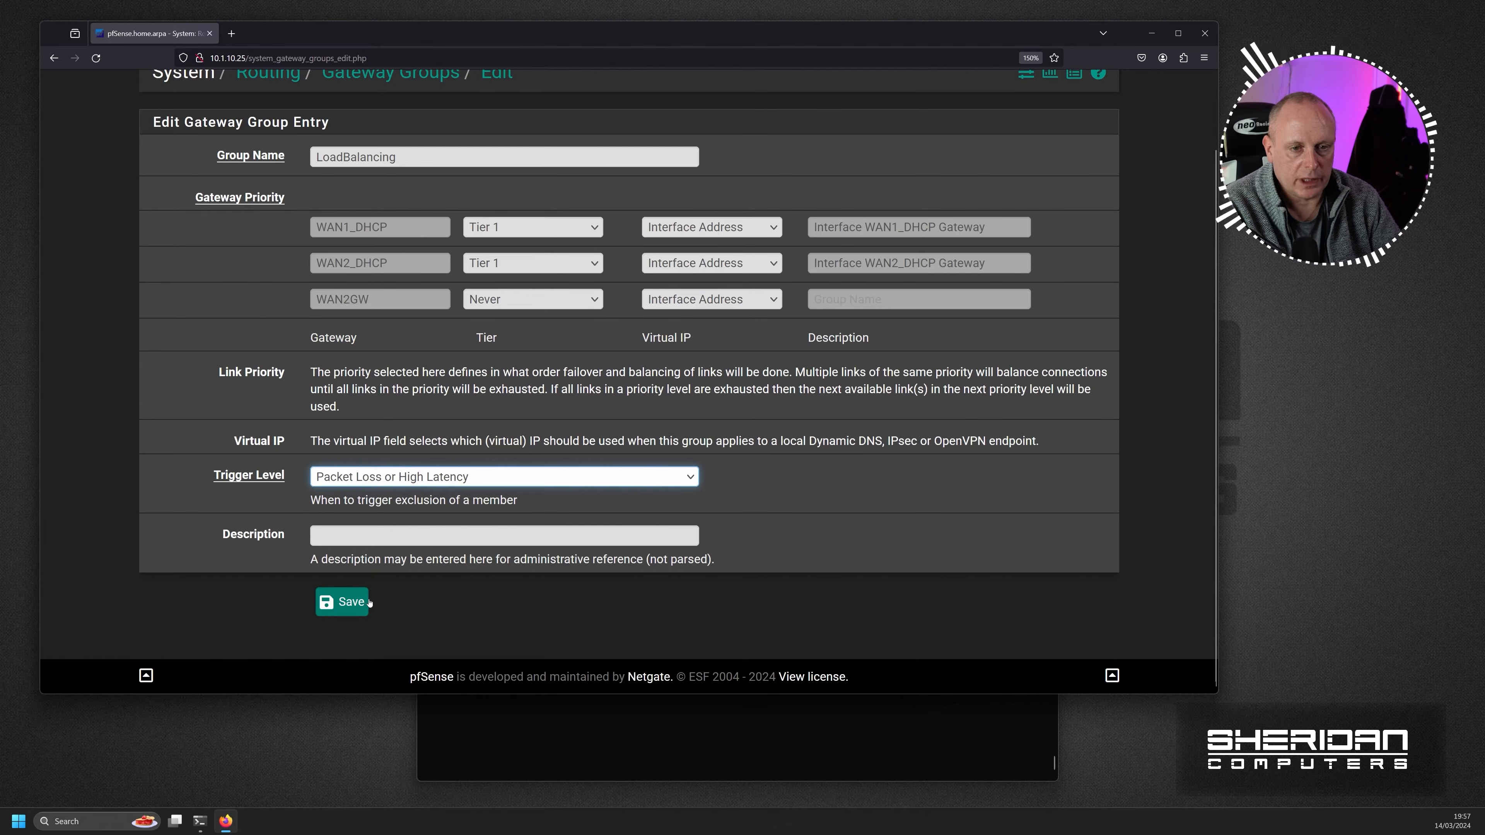
Describe the LoadBalancing group as "LoadBalanced, use both WAN1 and WAN2" and save it.
click(380, 537)
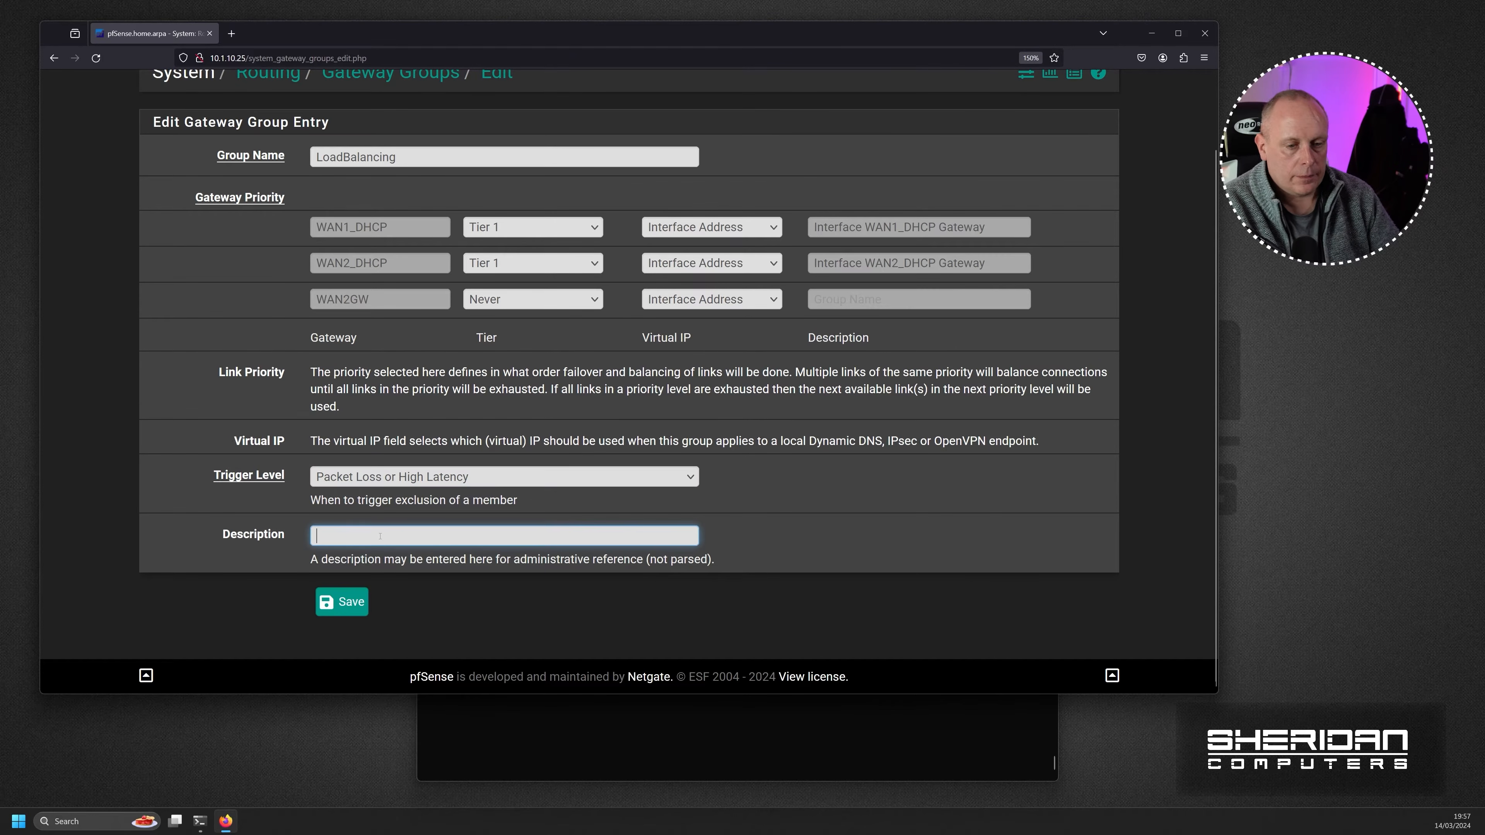
text(LoadBalanced, use both WAN1 and WAN2)
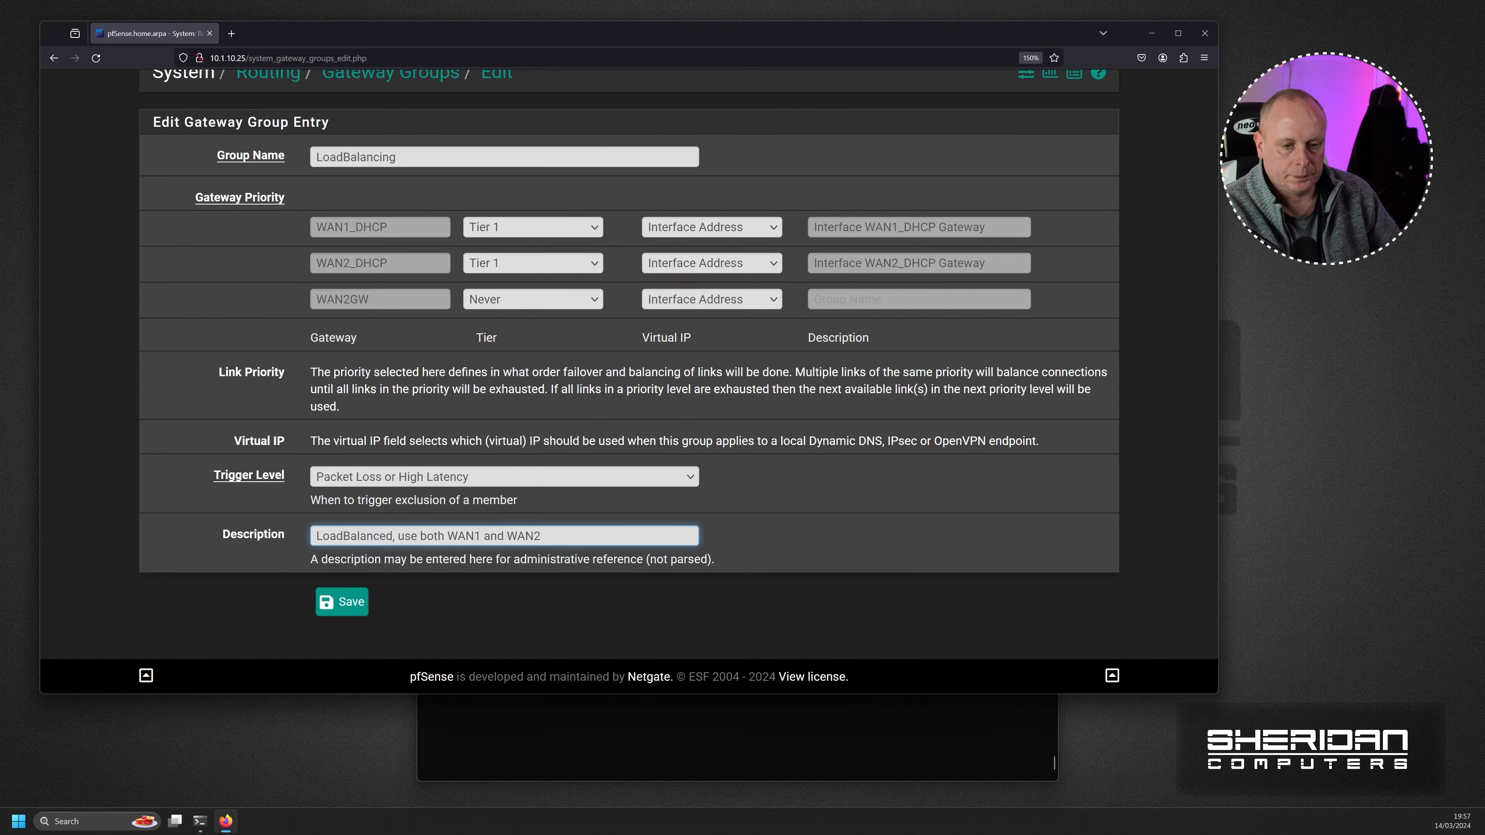
click(353, 603)
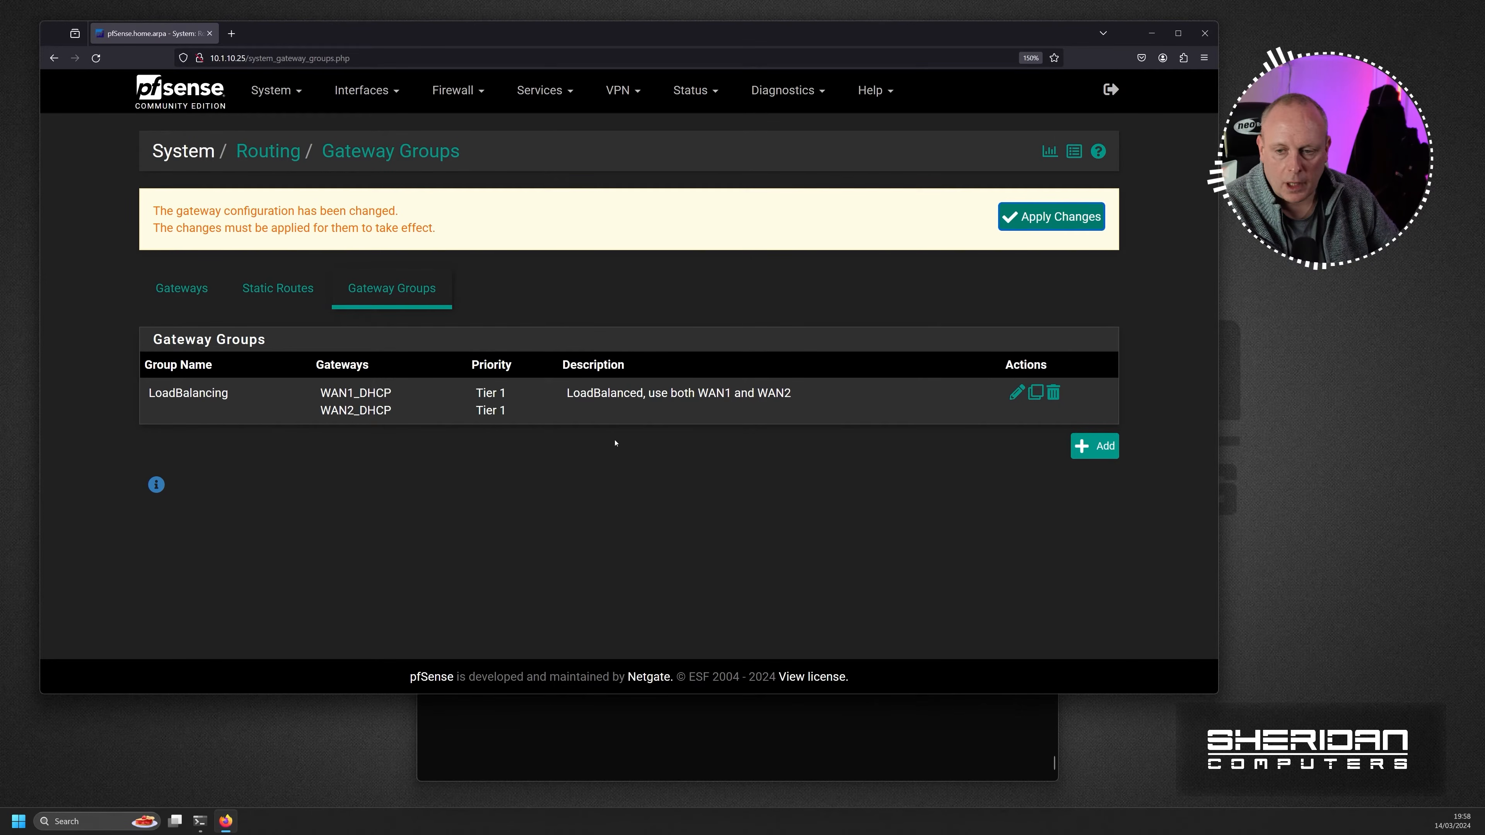
Add a gateway group named PreferWAN1 with WAN1_DHCP at Tier 1 and WAN2_DHCP at Tier 2.
click(1094, 445)
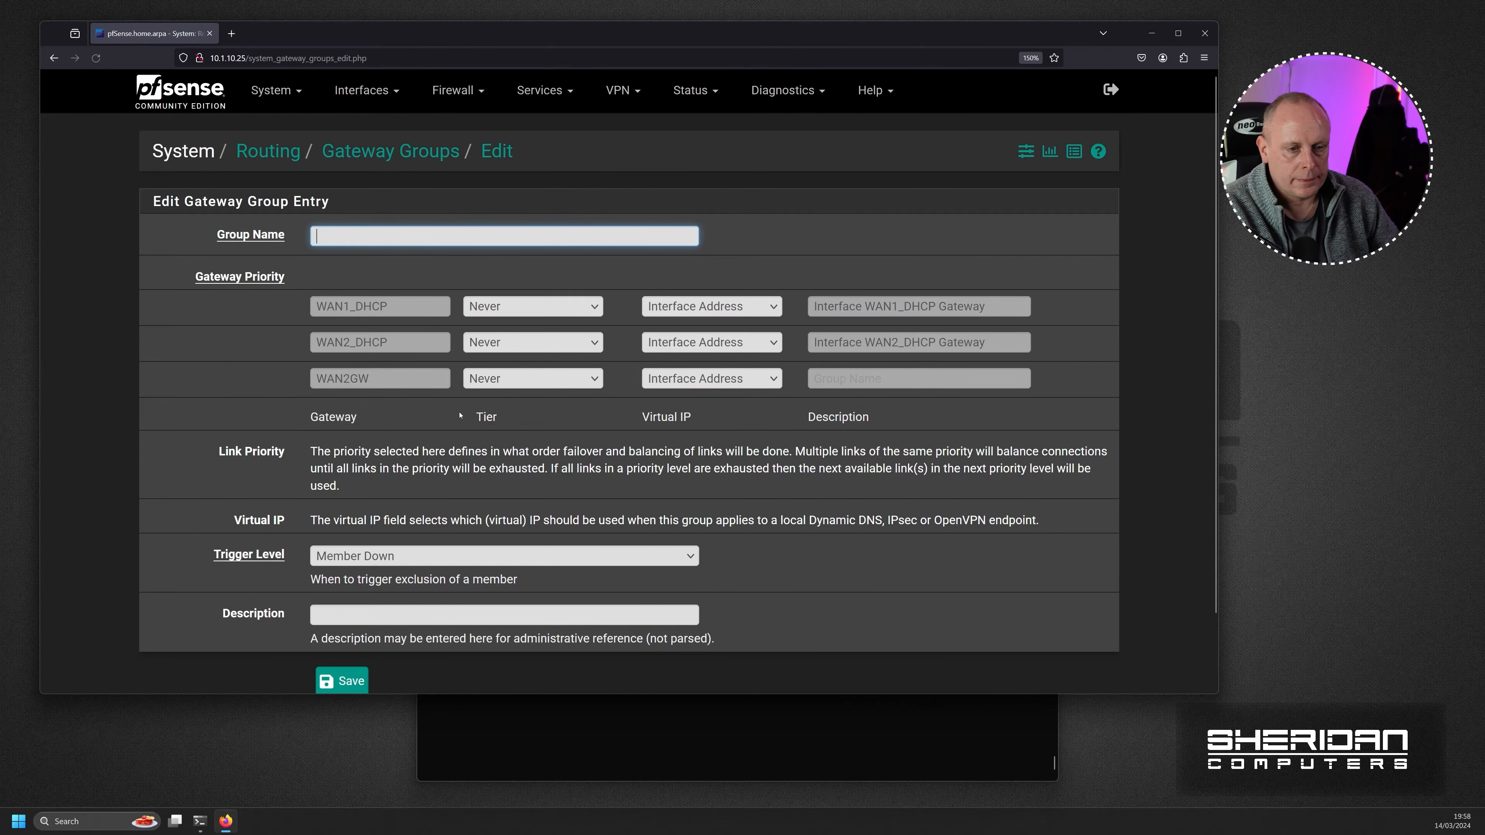
text(P)
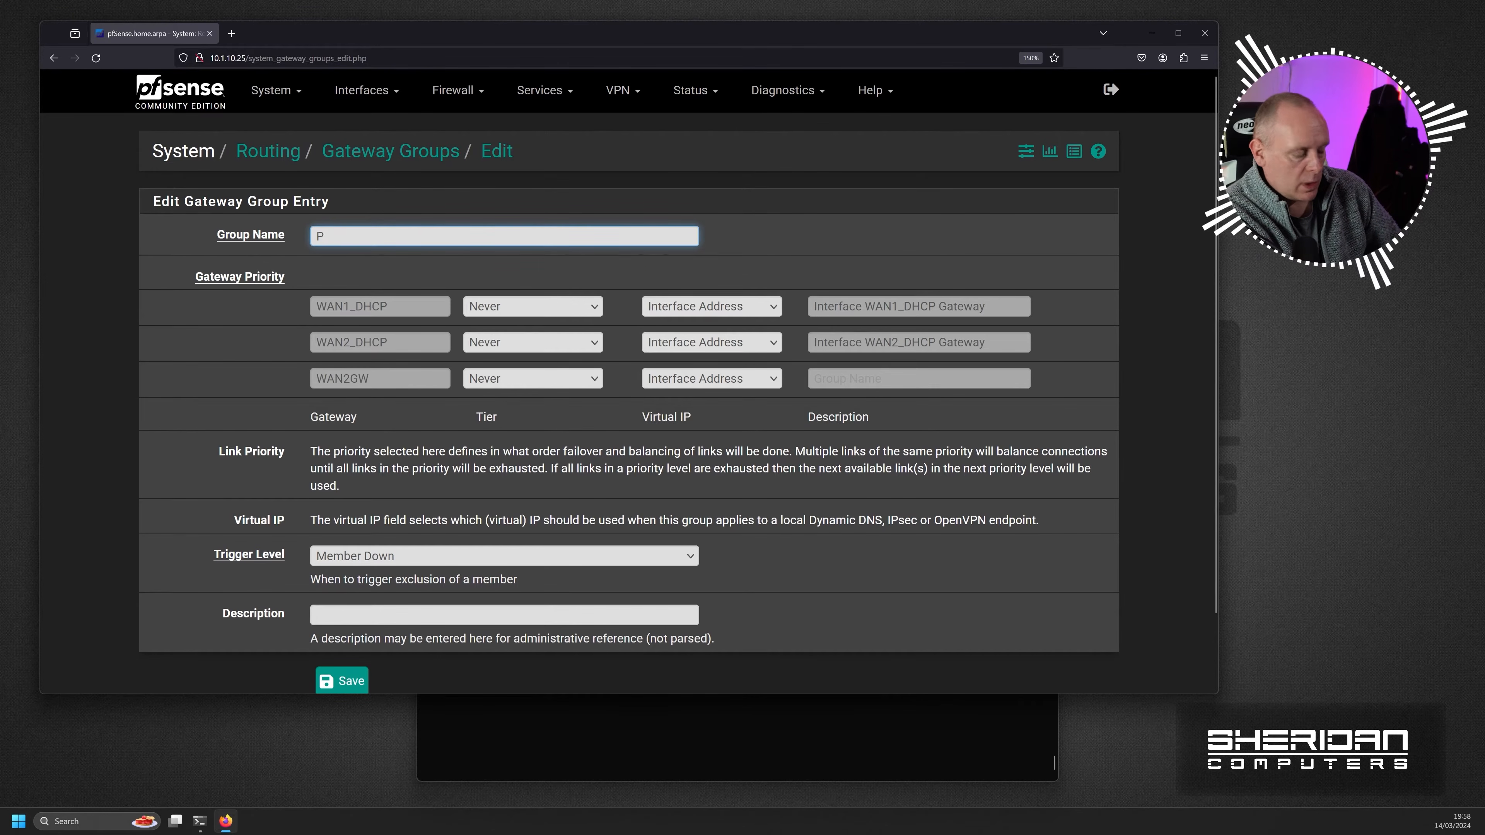
text(referWAN1)
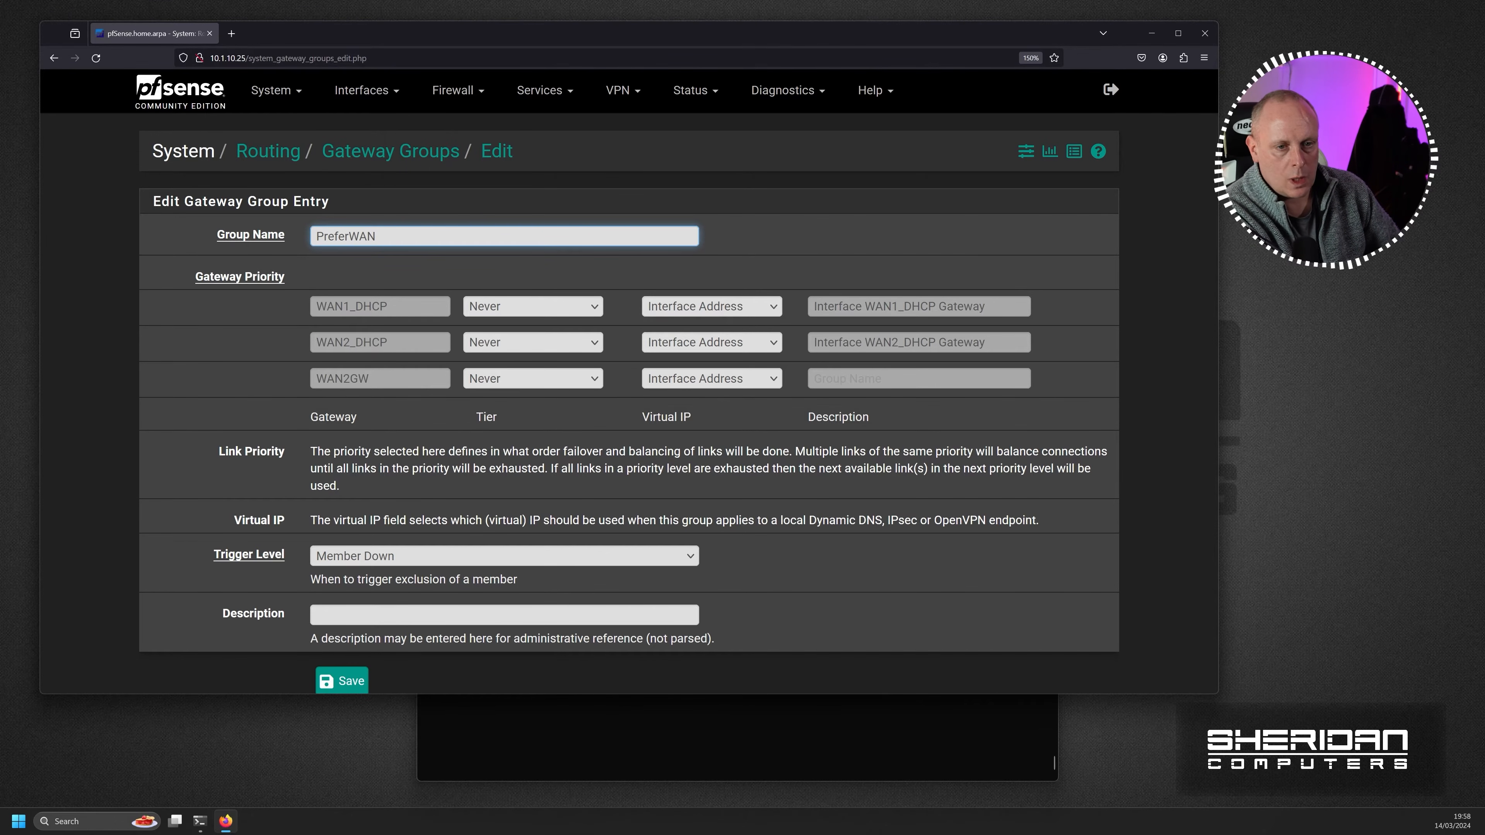
click(530, 307)
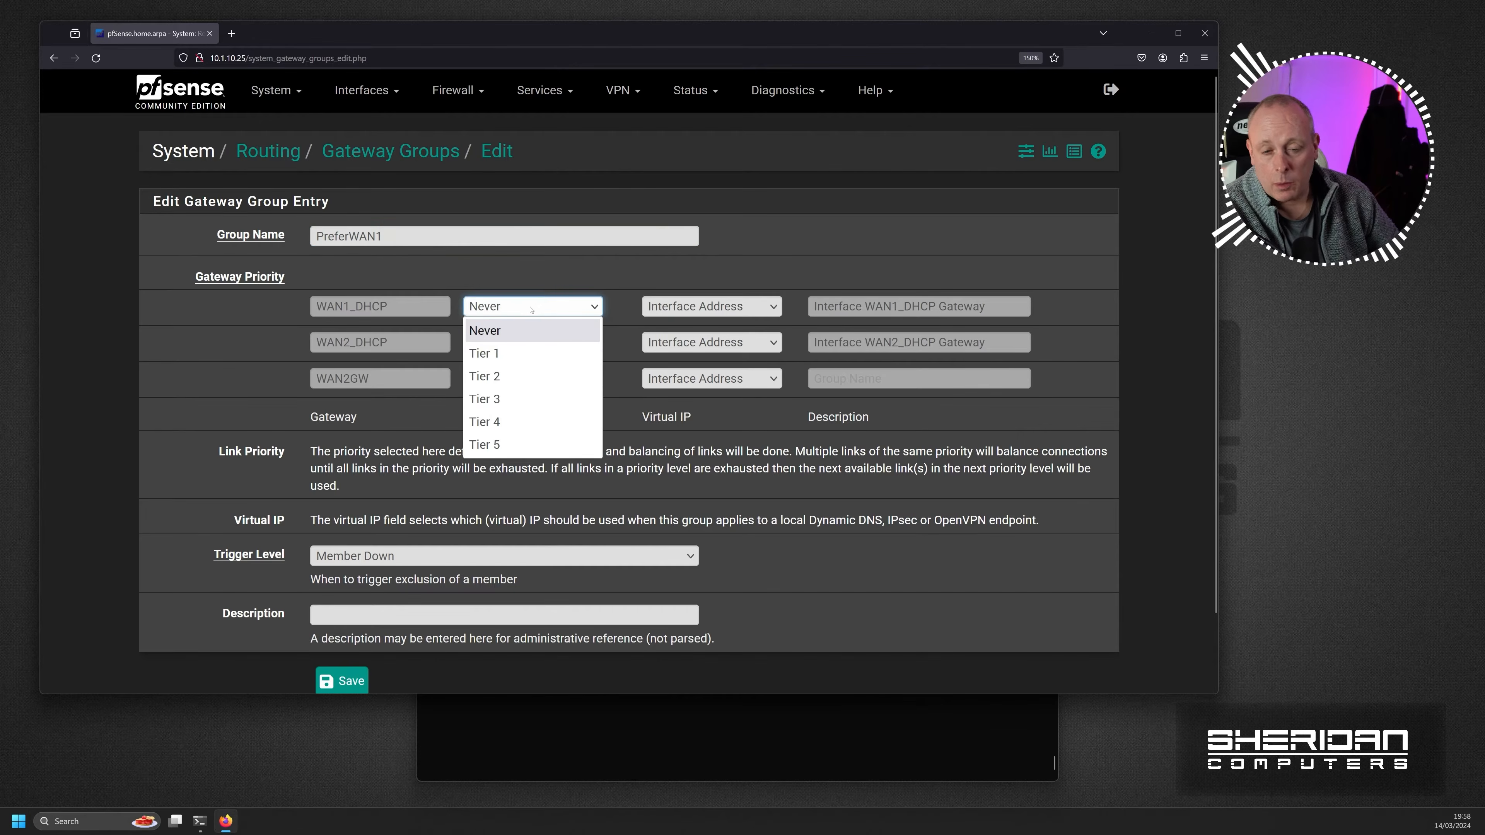
click(526, 355)
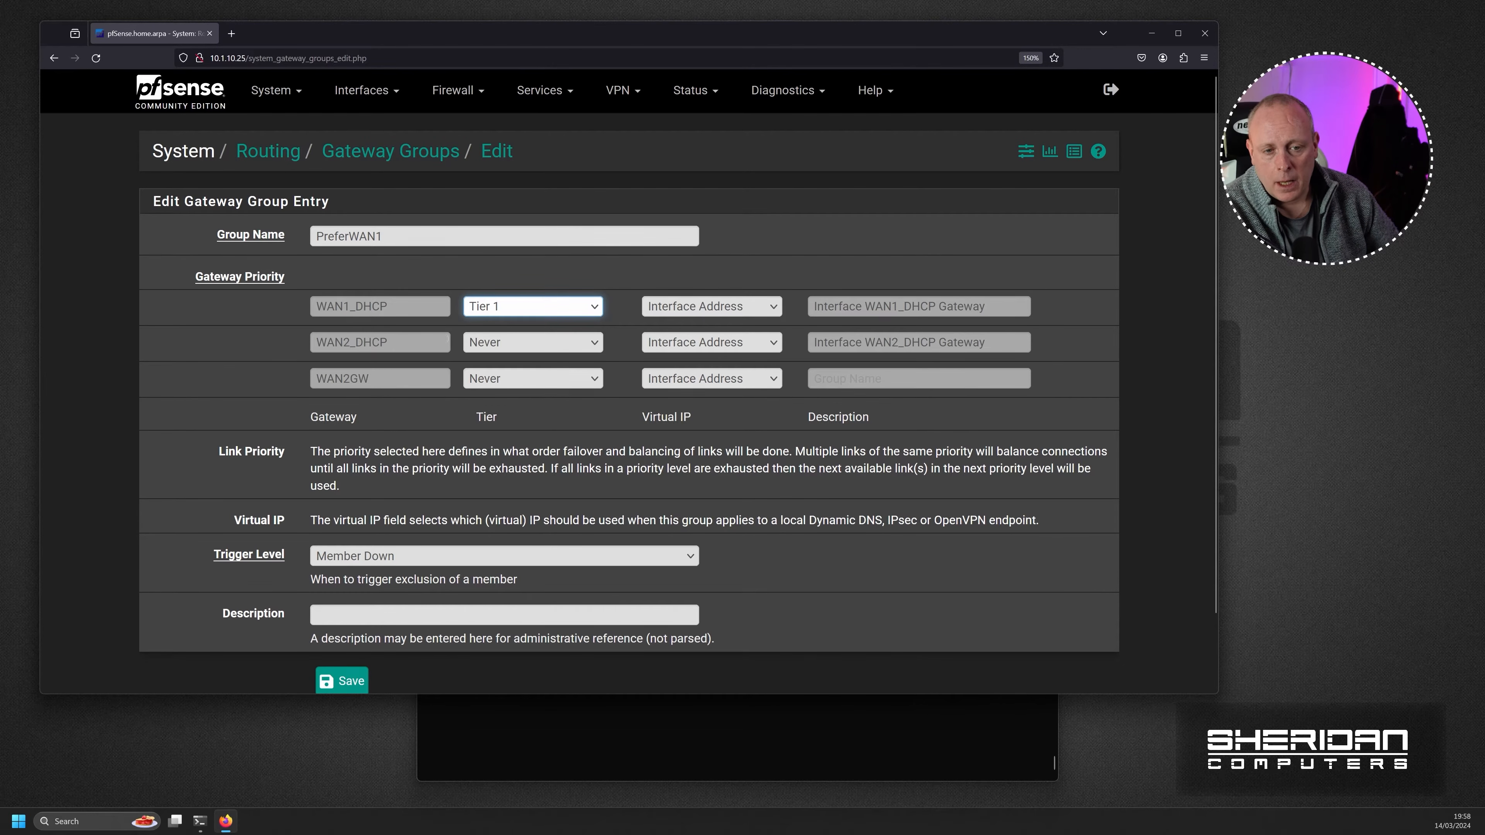
click(507, 344)
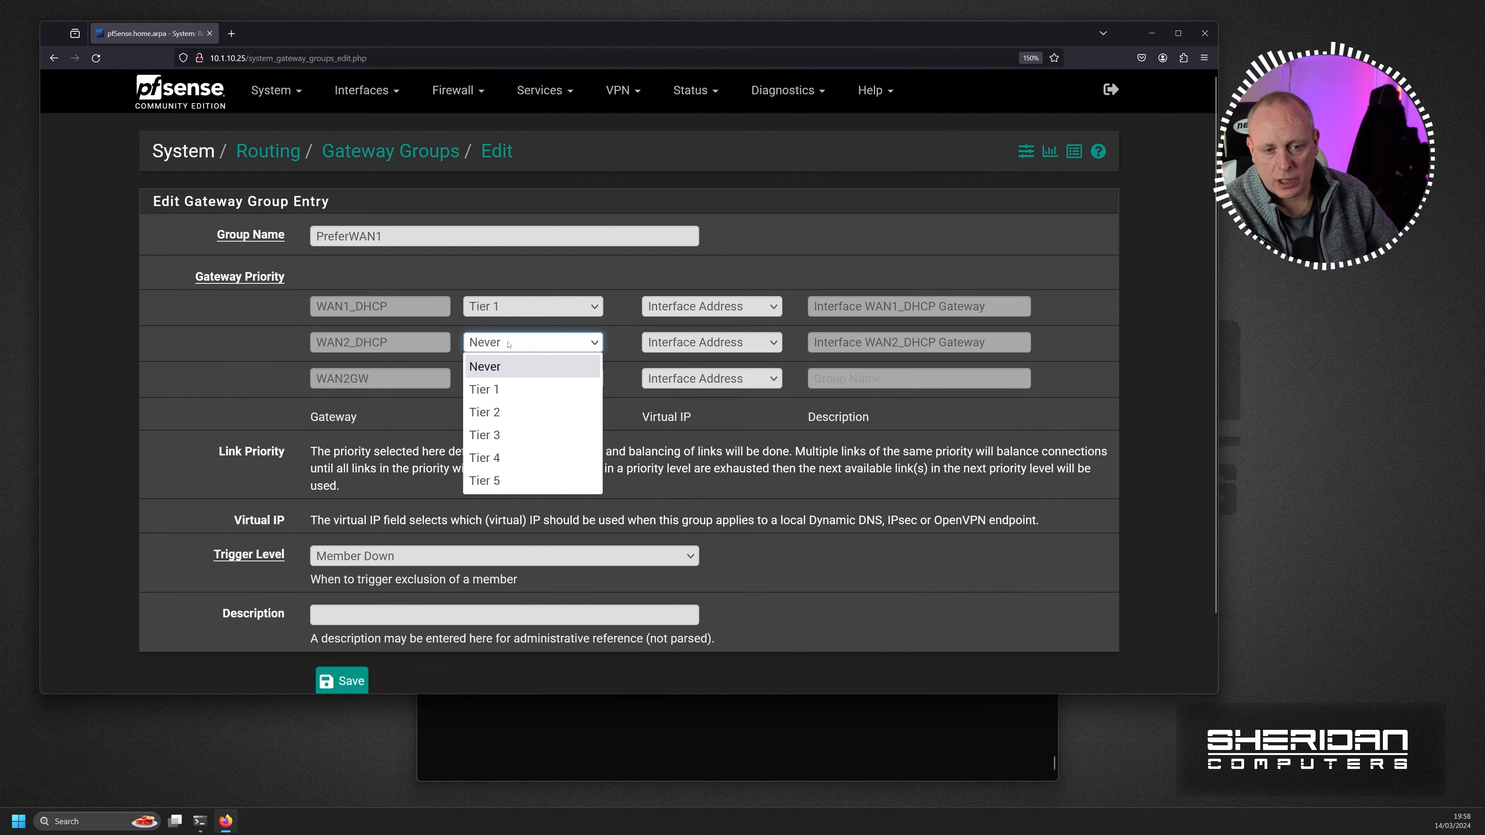
click(492, 412)
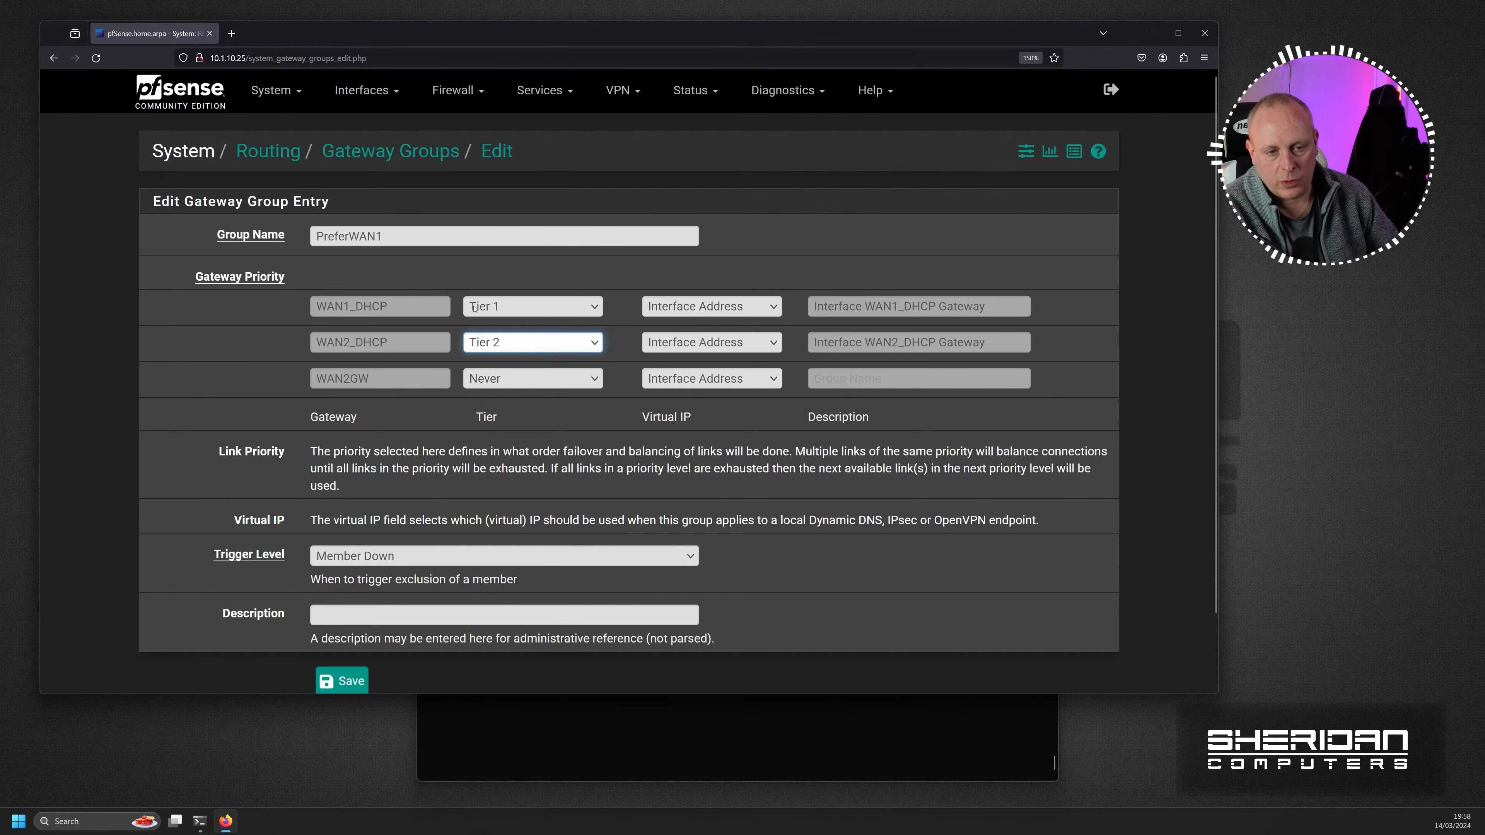
Set the PreferWAN1 group's trigger level to Packet Loss or High Latency.
scroll(287, 362, down, 2)
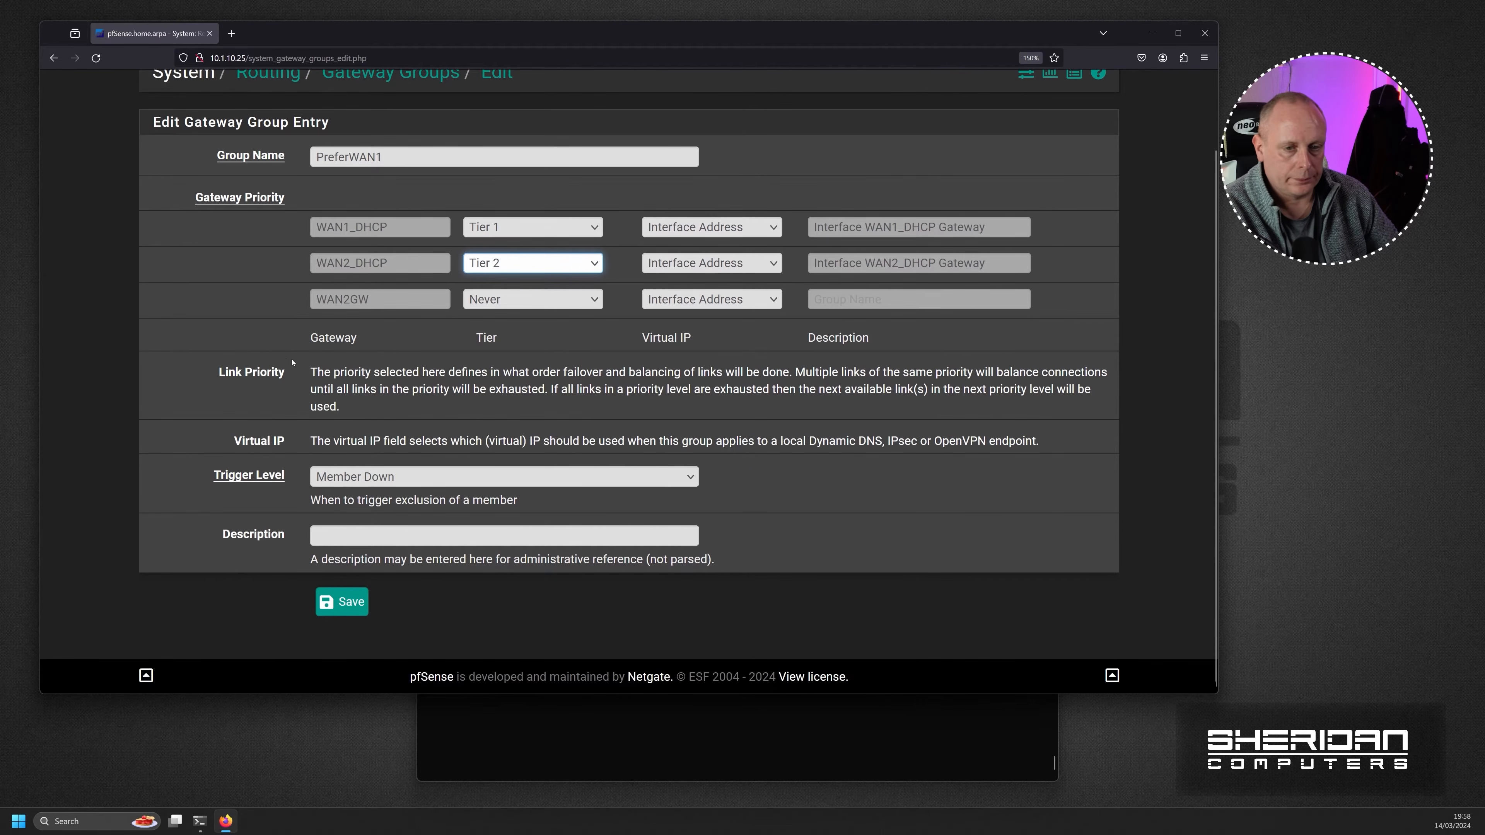
click(367, 485)
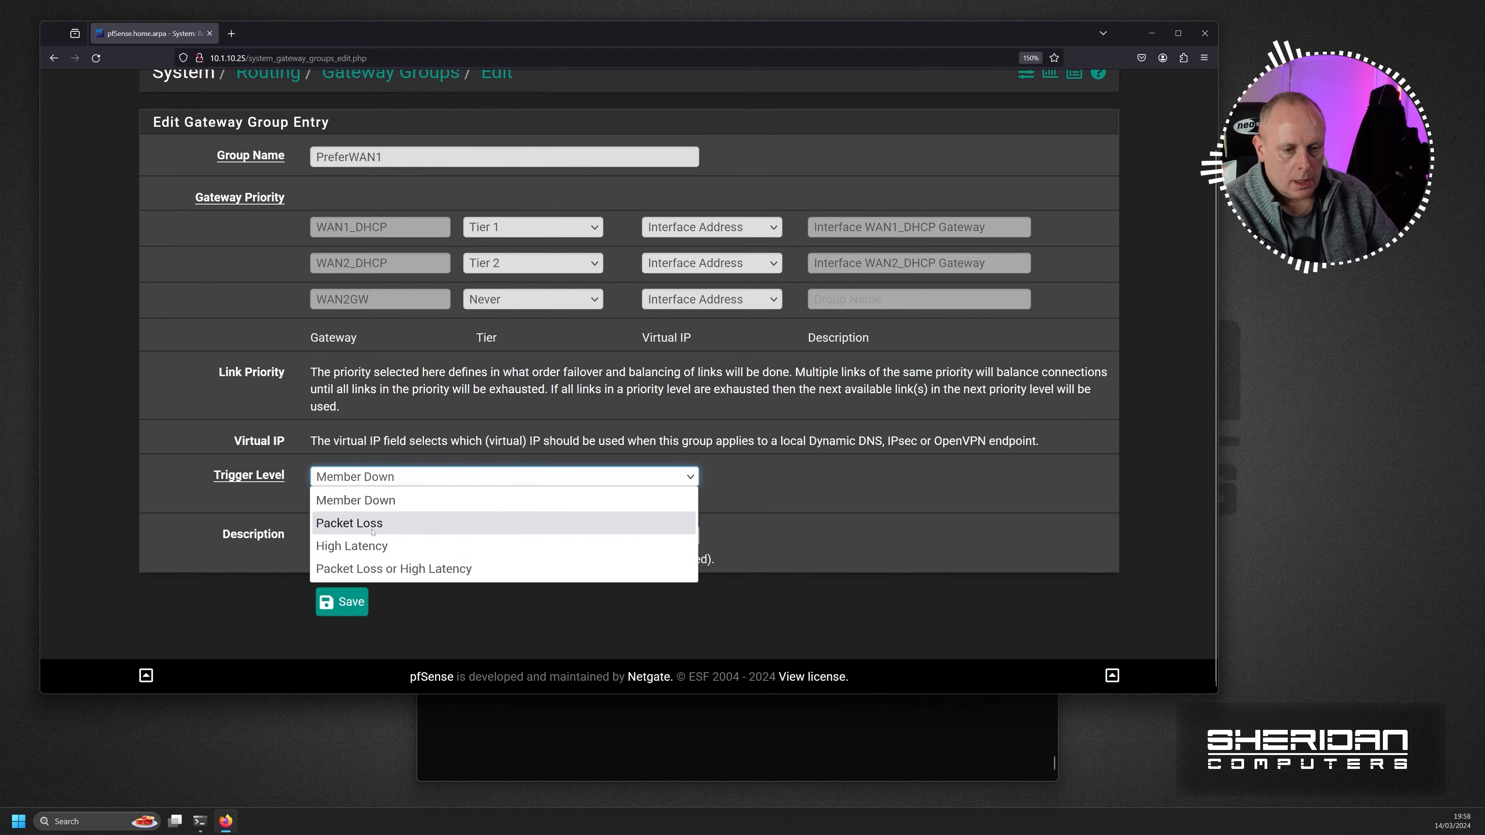
click(374, 568)
Describe the PreferWAN1 group as "PreferWAN1, fail to WAN2" and save it.
click(371, 535)
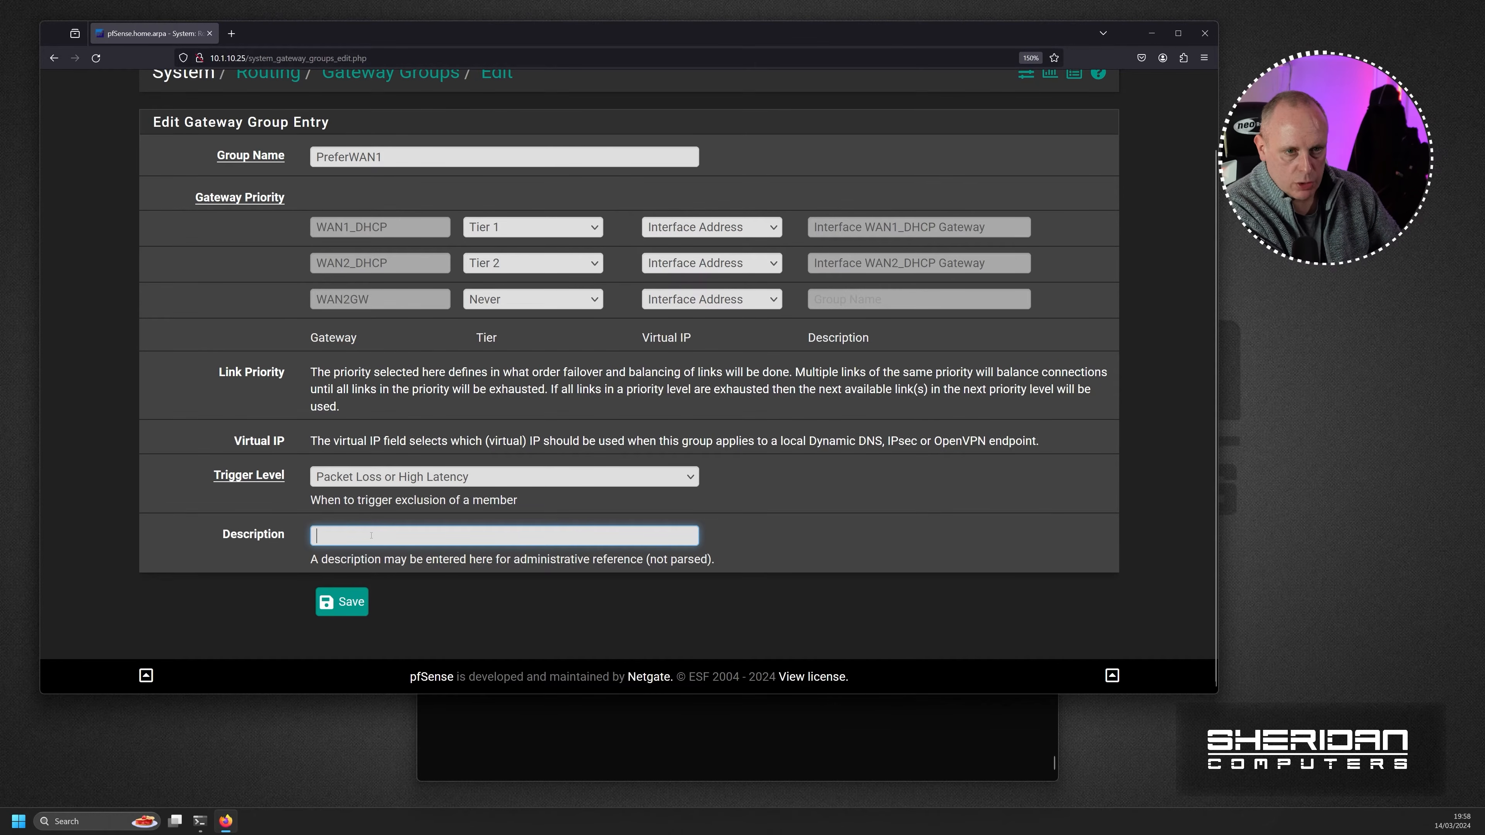
text(Pr)
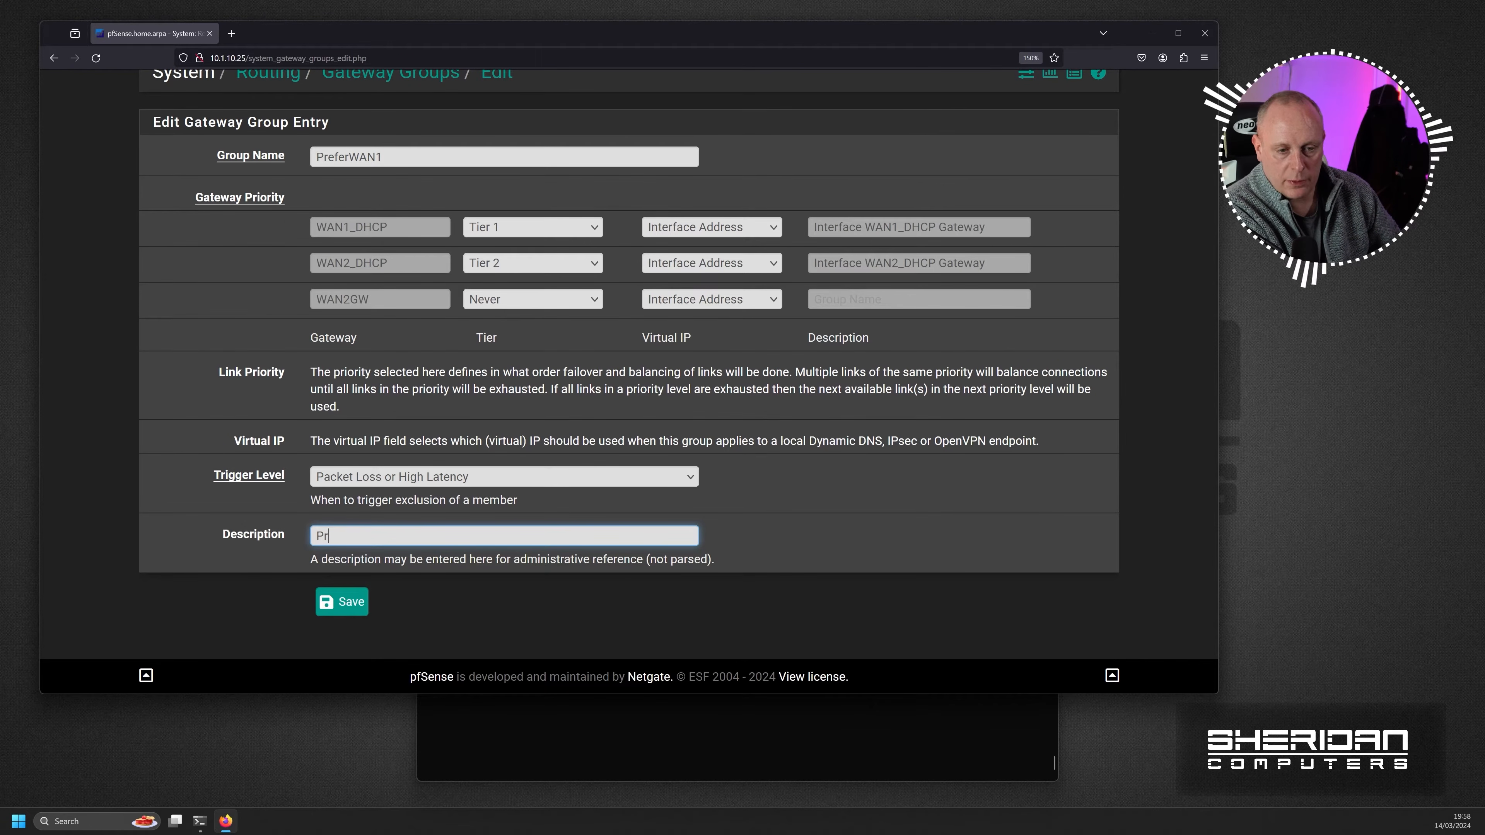
text(eferWAN1, fail to WAN2)
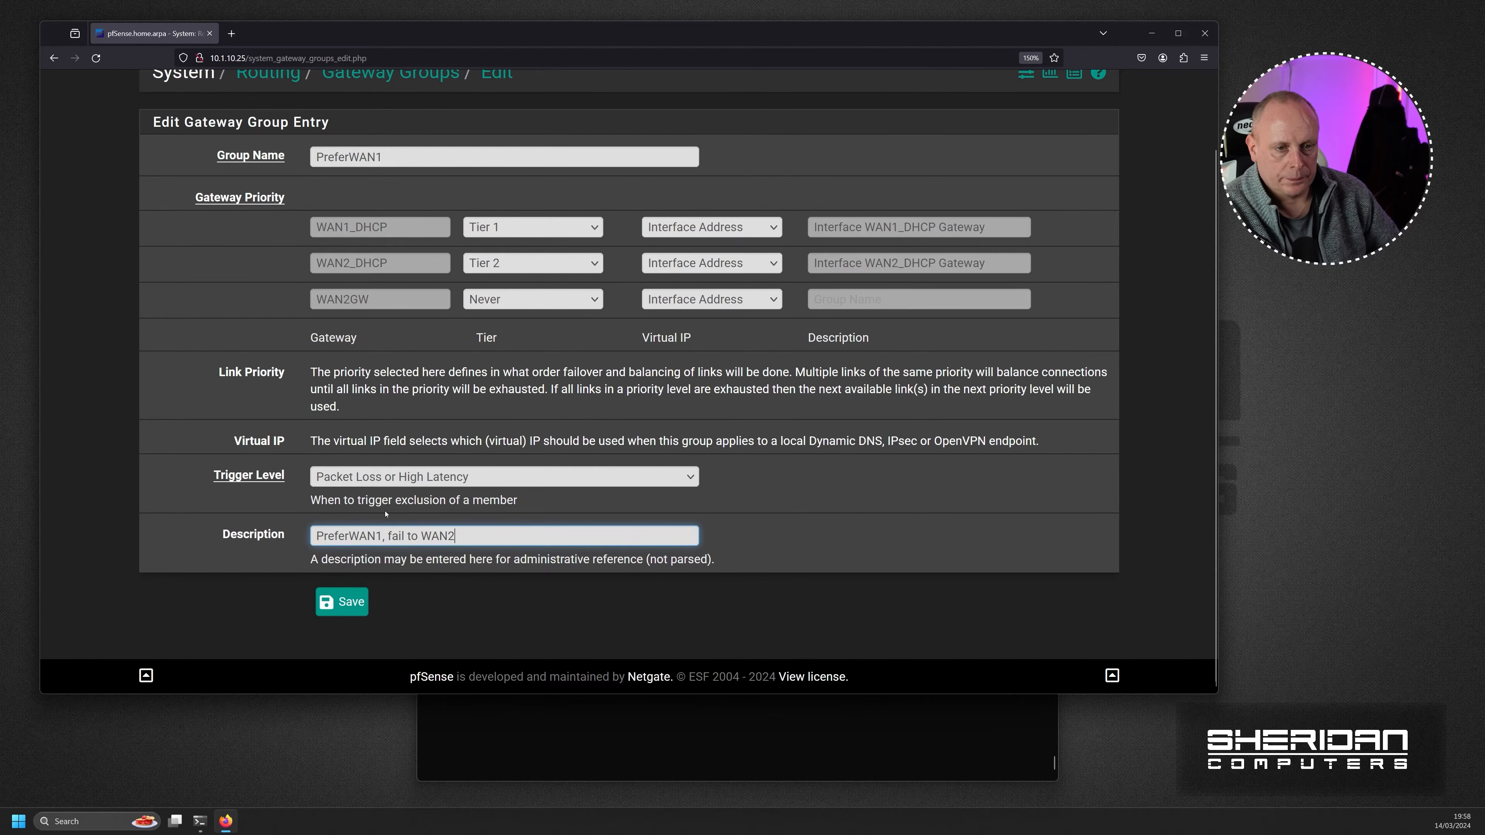
click(350, 608)
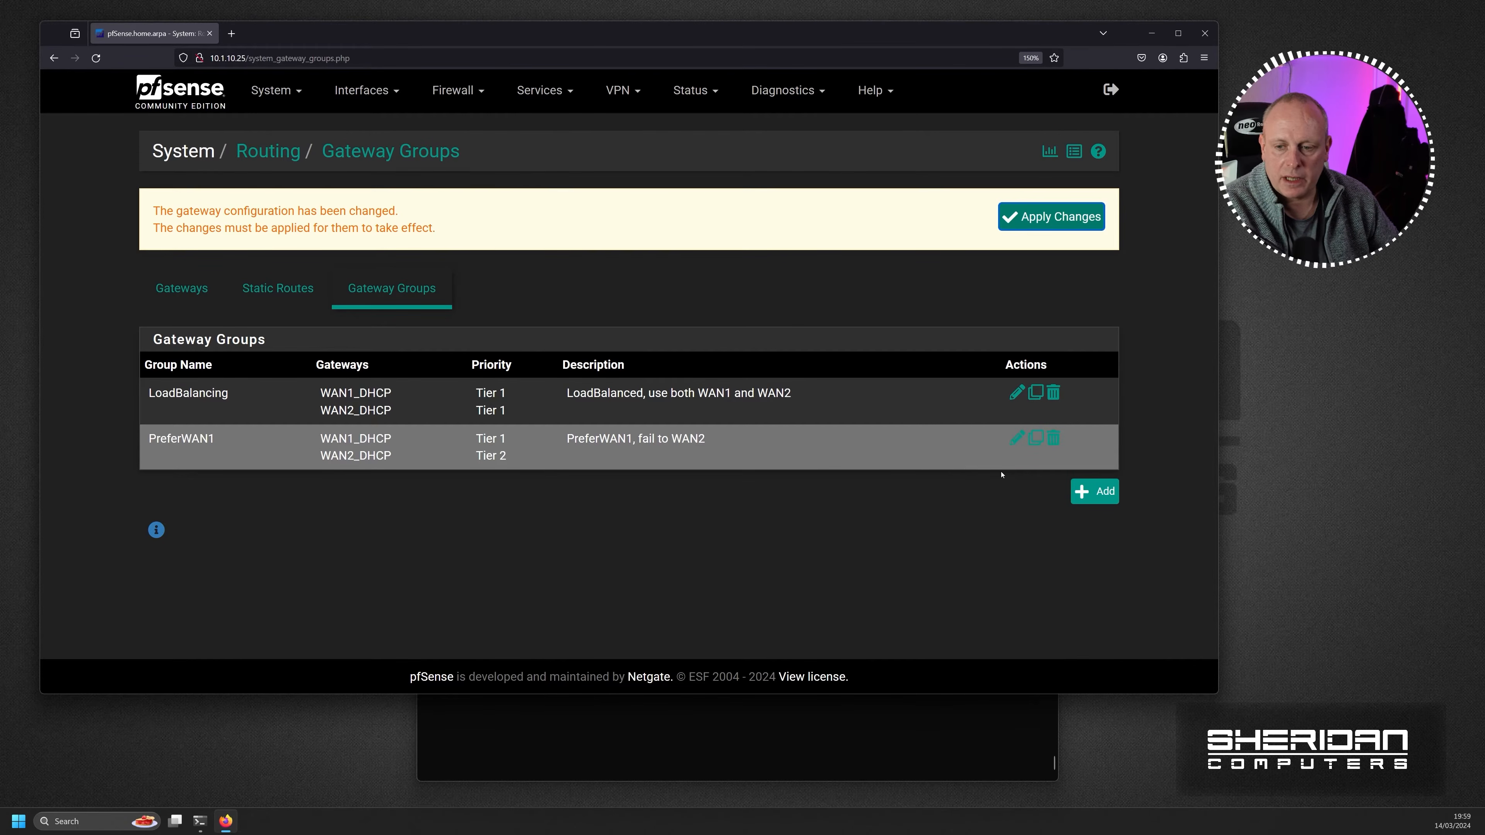
Add a gateway group named PreferWAN2 with WAN2_DHCP at Tier 1 and WAN1_DHCP at Tier 2.
click(1104, 497)
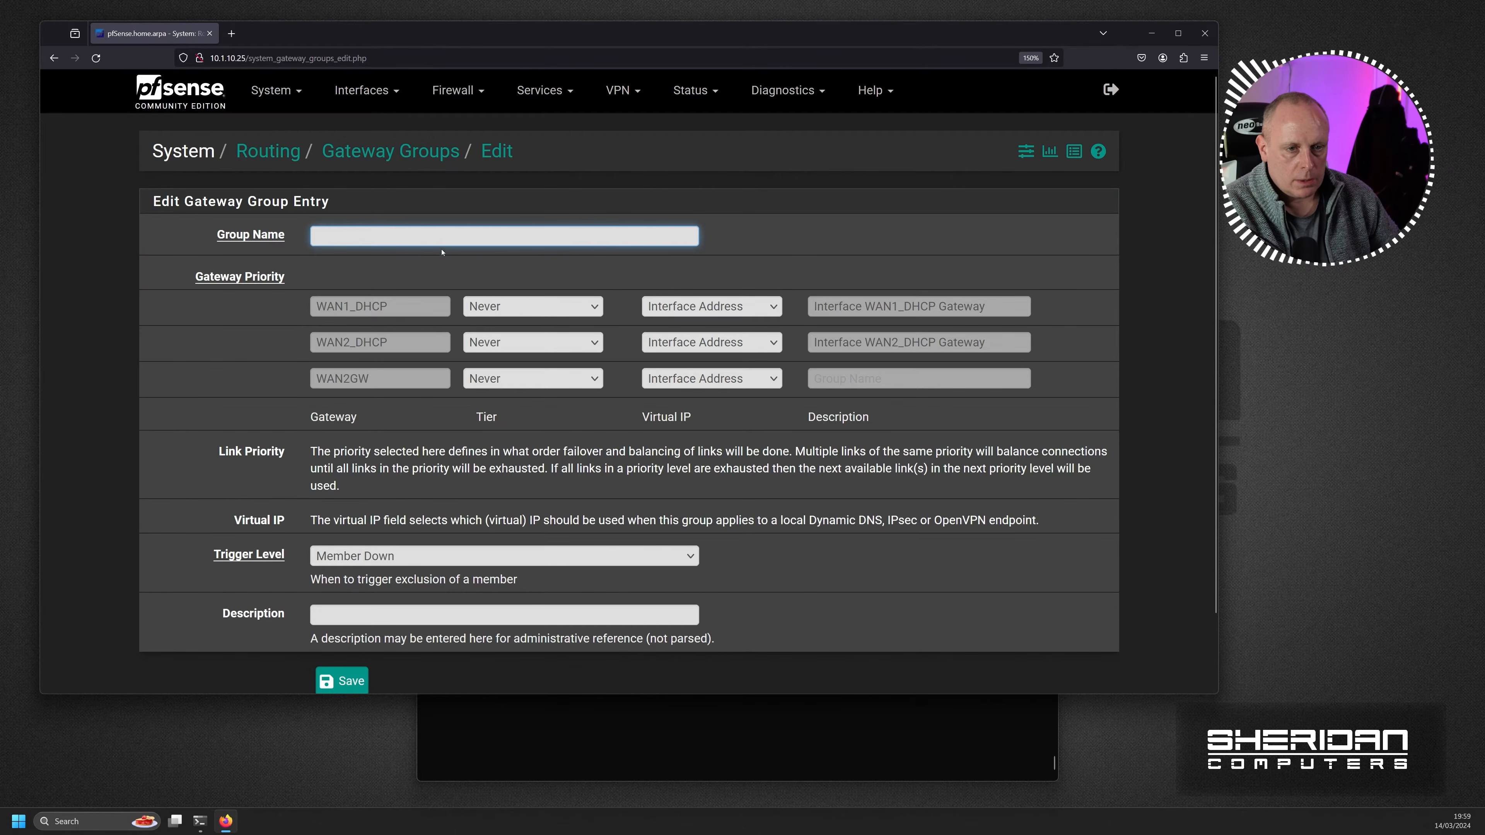
text(PreferWAN2)
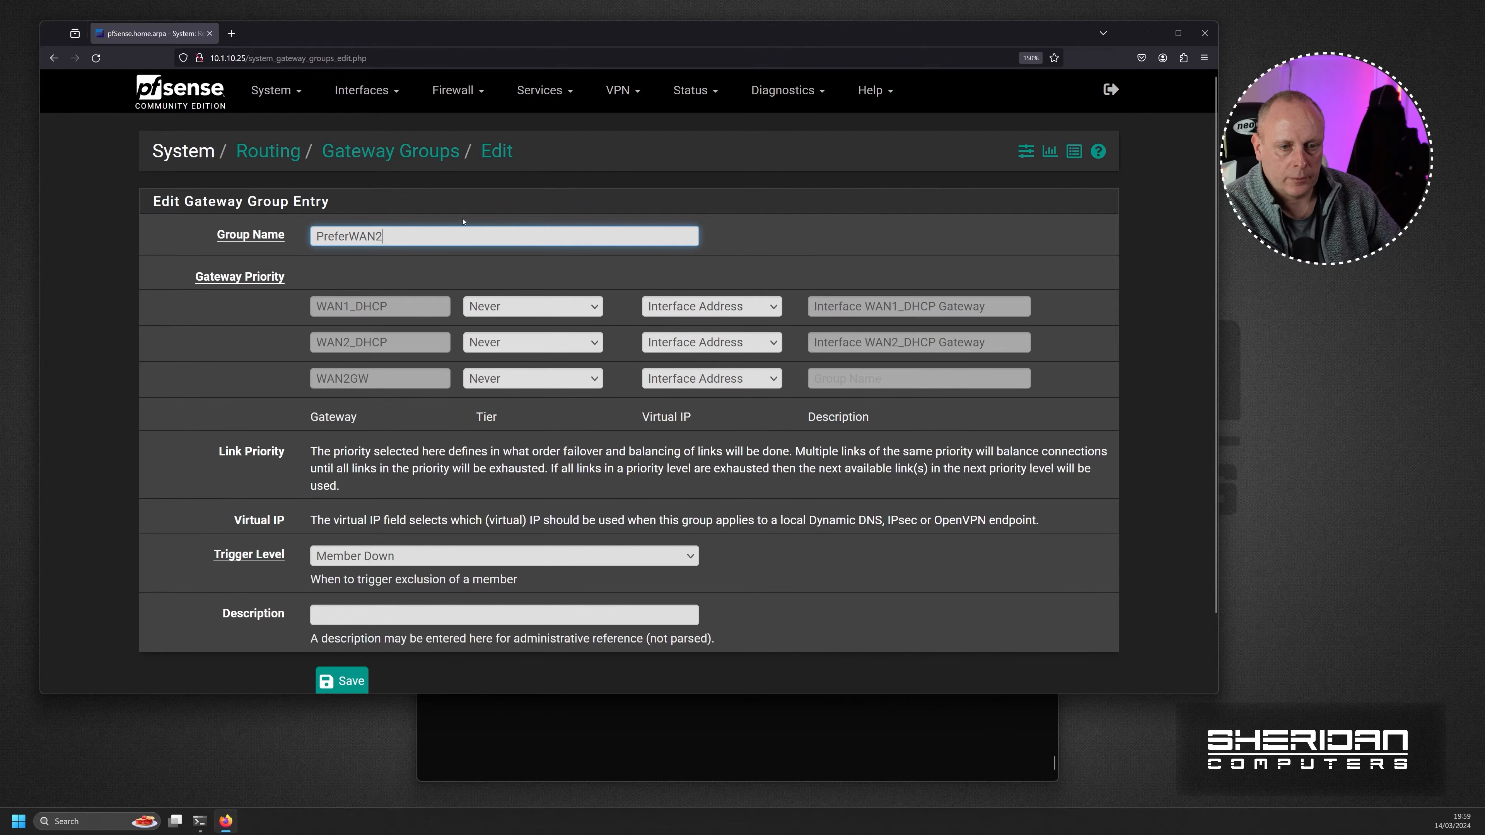
click(561, 347)
click(552, 390)
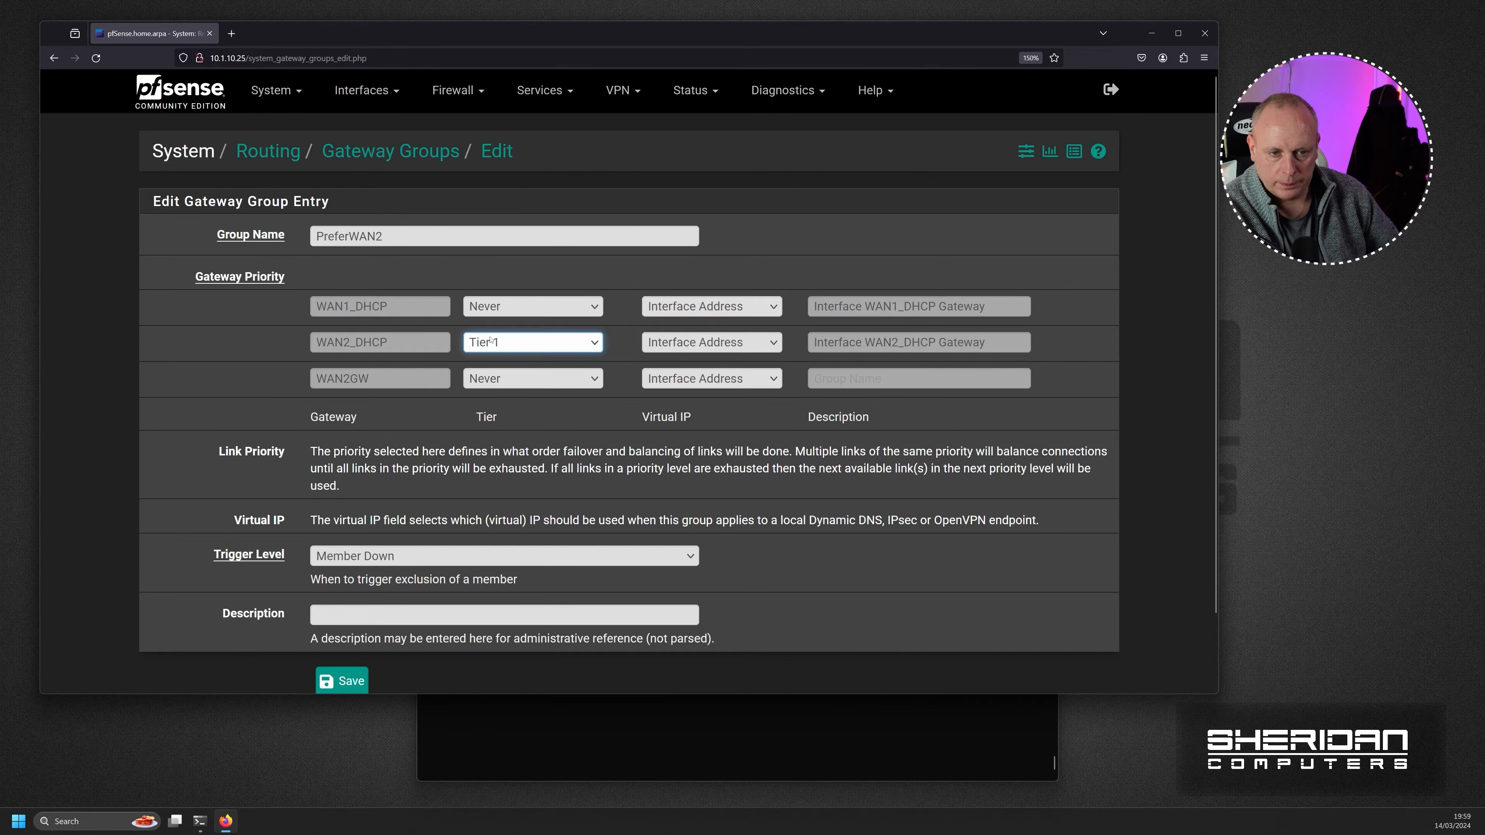
click(596, 306)
click(551, 373)
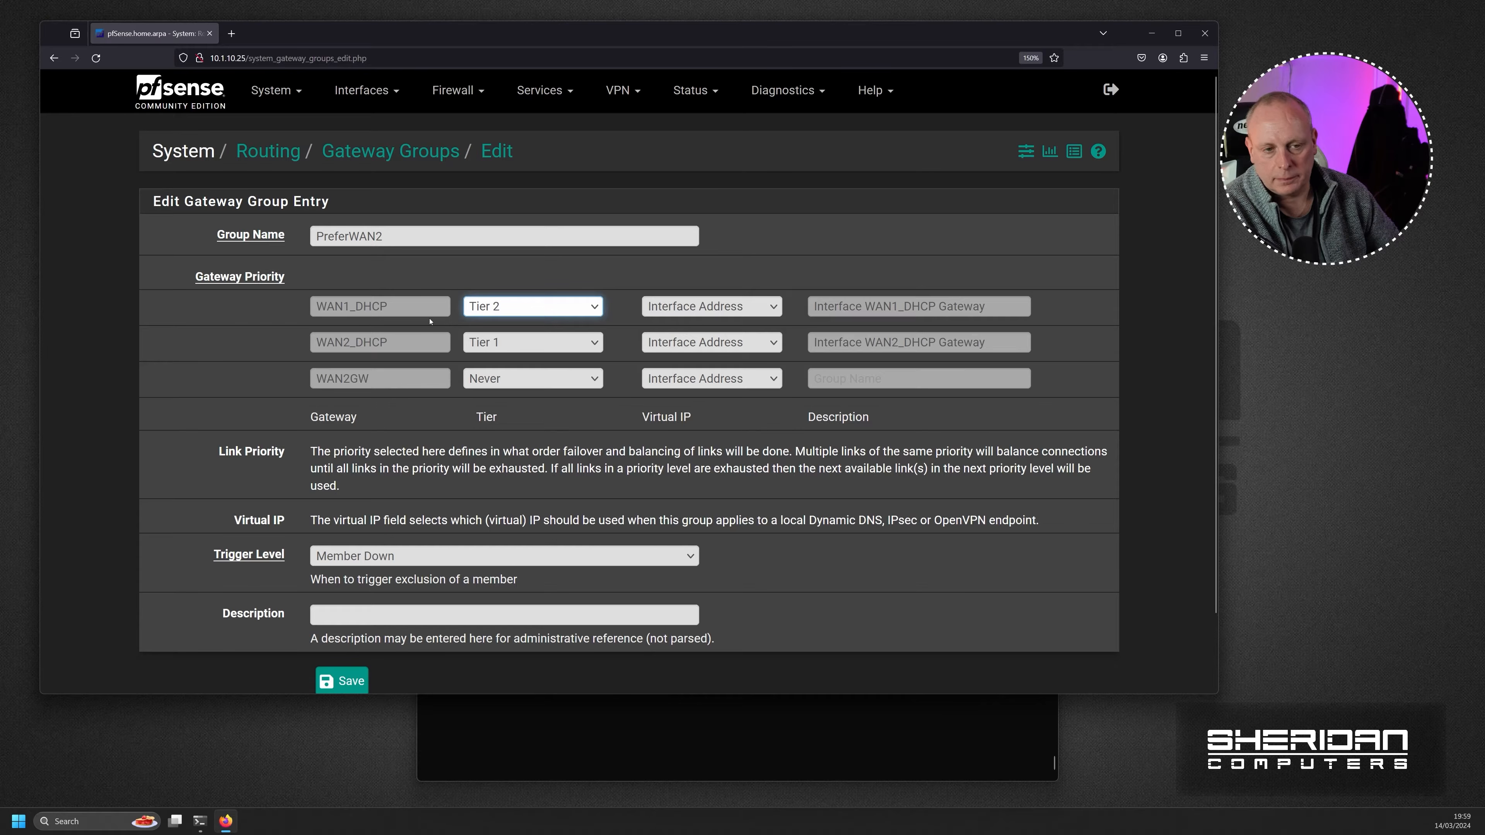
Enter "Prefer WAN2, fail to WAN1" as the PreferWAN2 group's description.
click(371, 619)
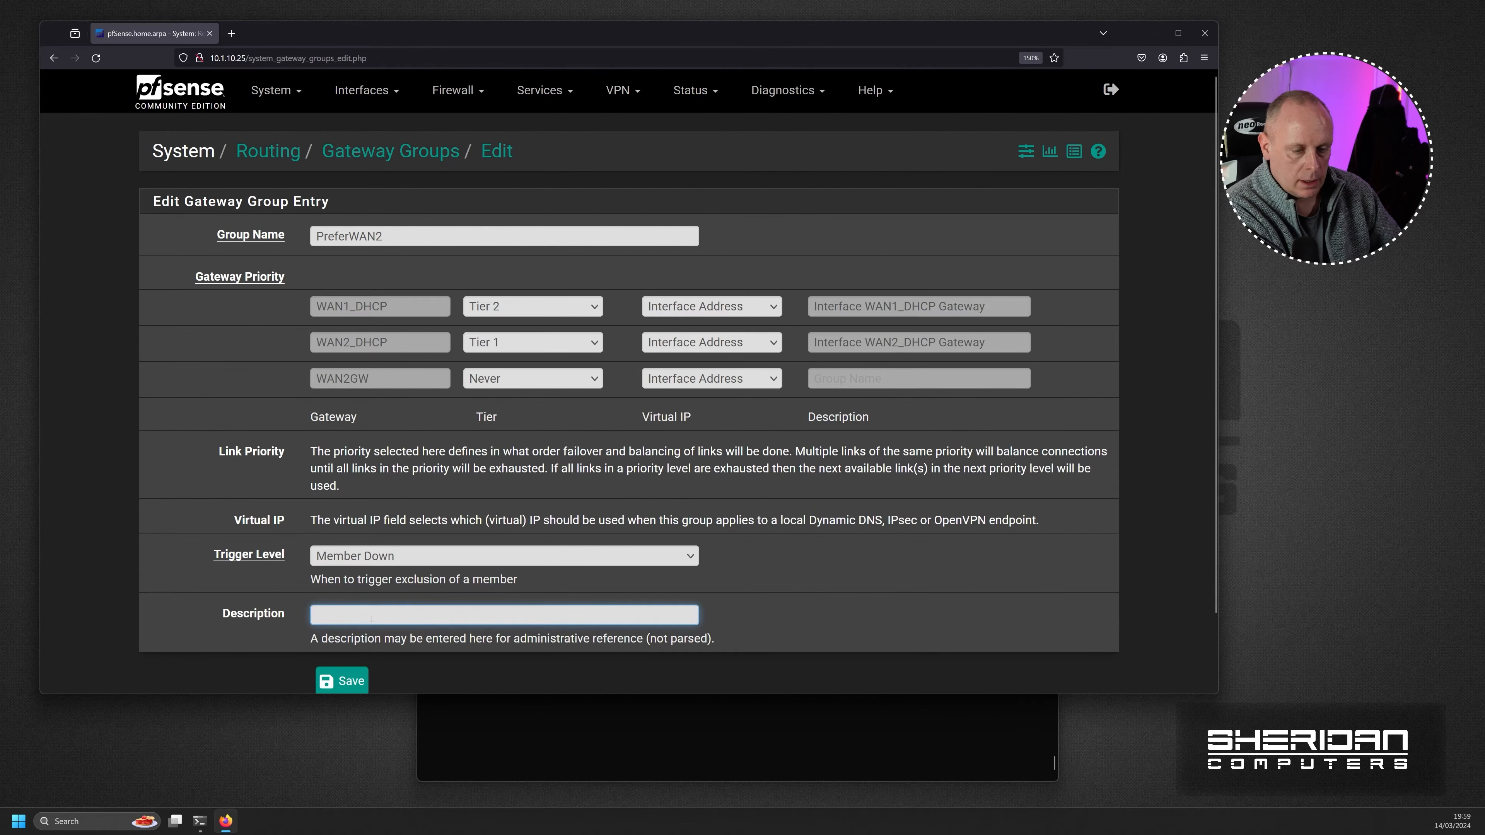
text(Pr)
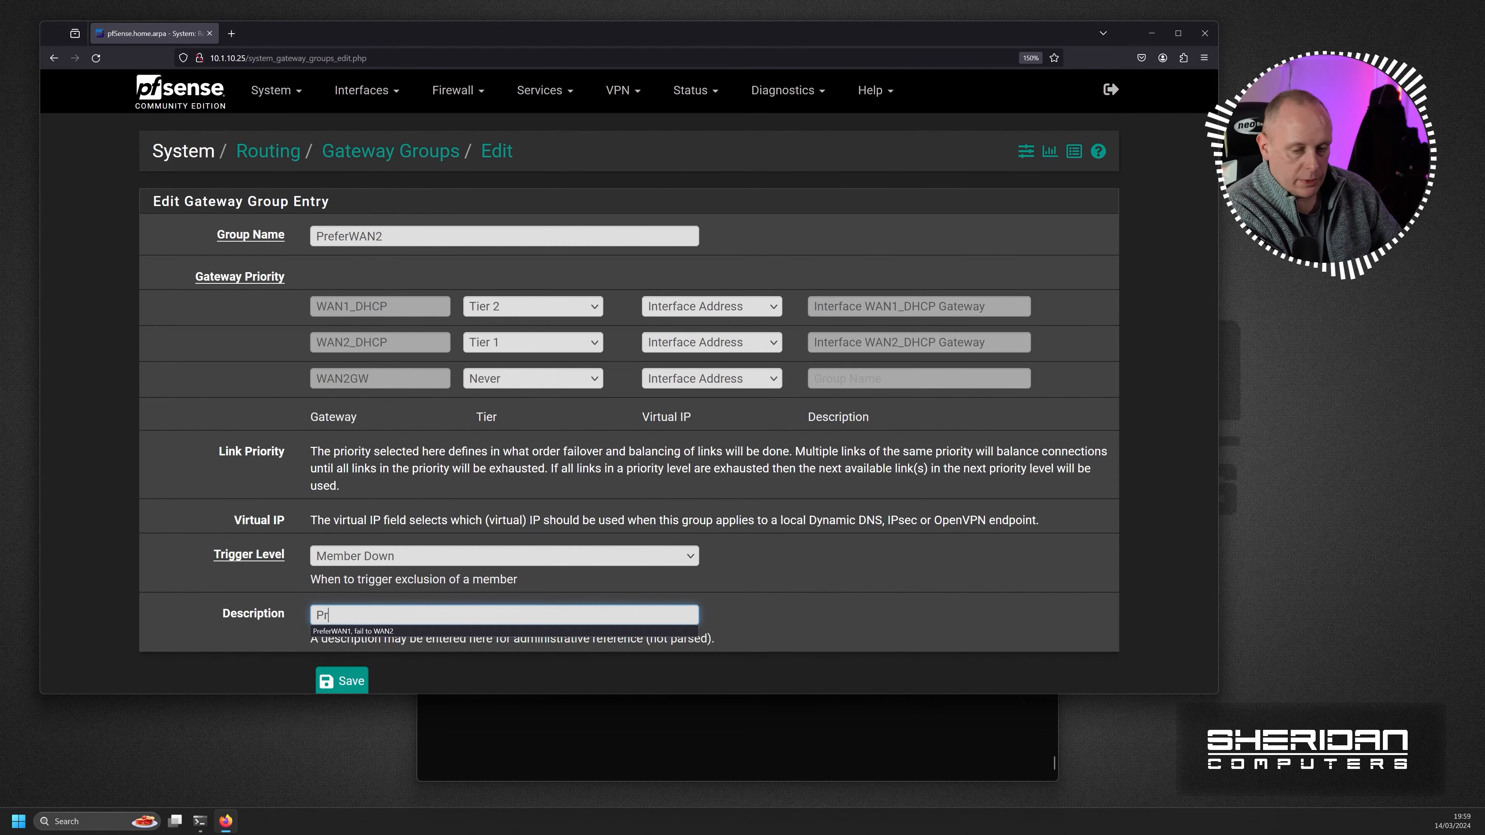
text(efer WAN)
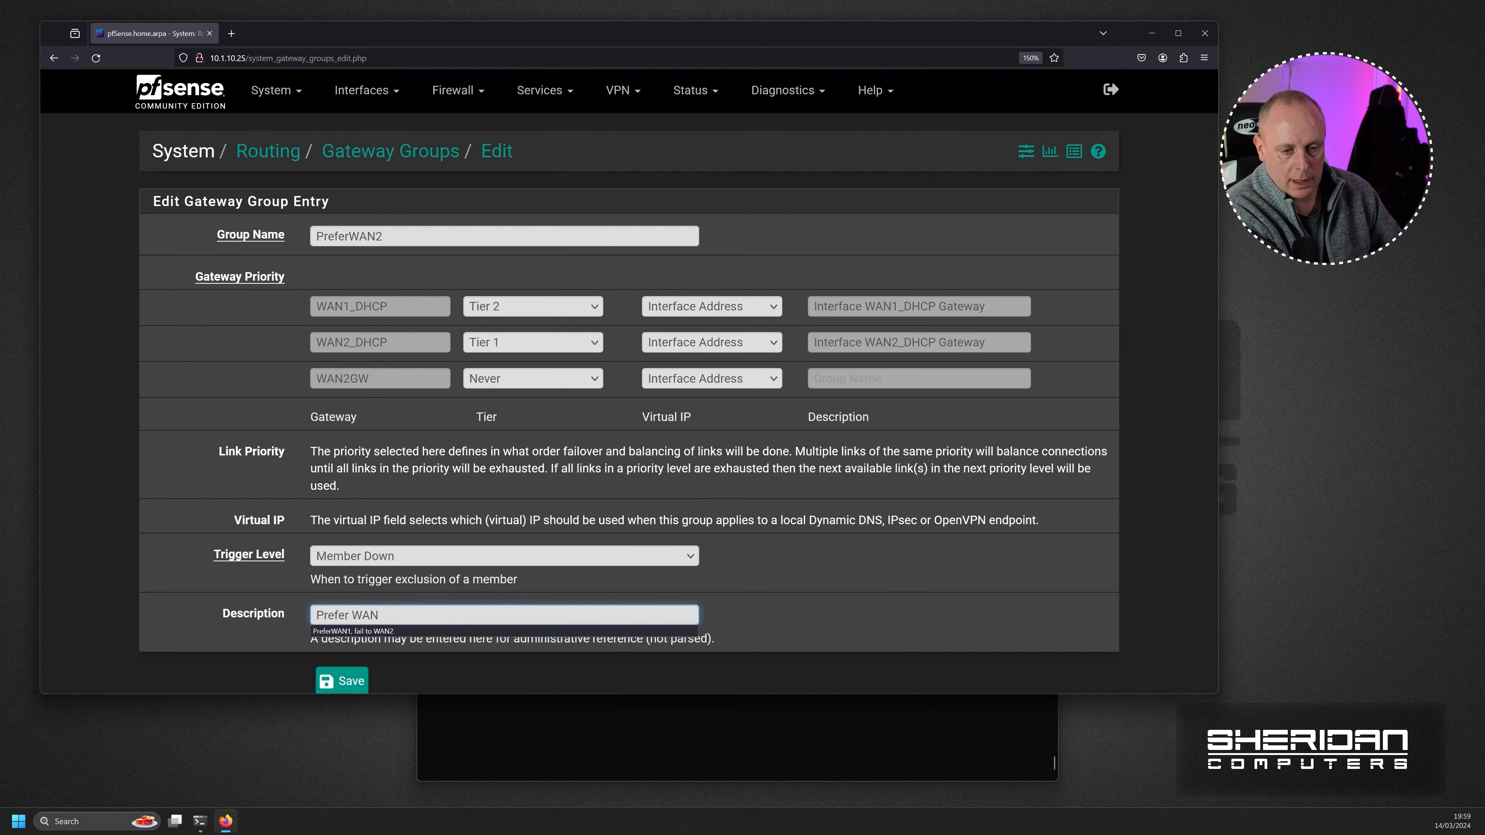
text(2, fail to WAN1)
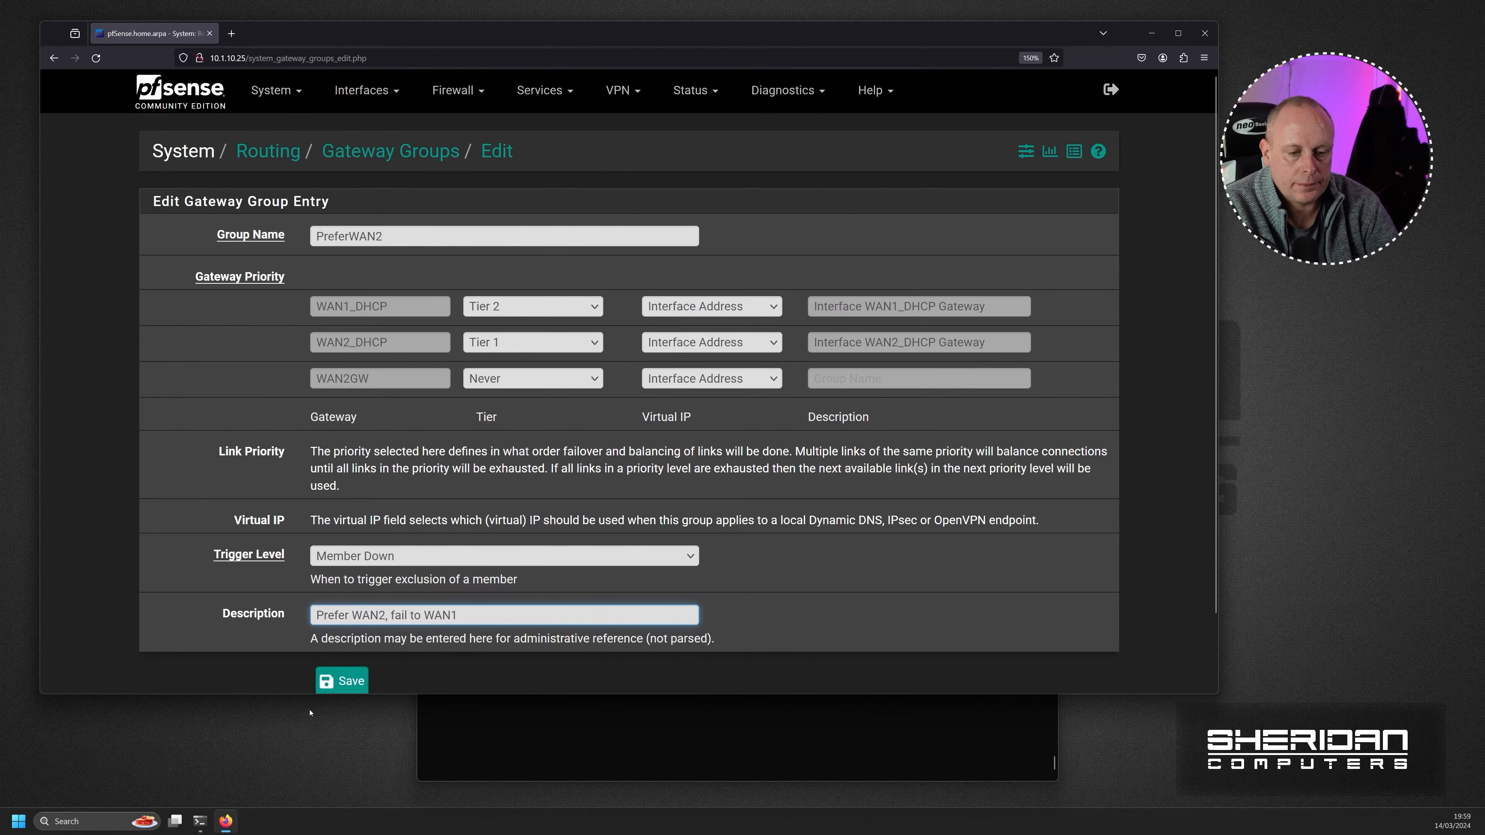
Save the PreferWAN2 gateway group and apply the gateway configuration changes.
click(342, 681)
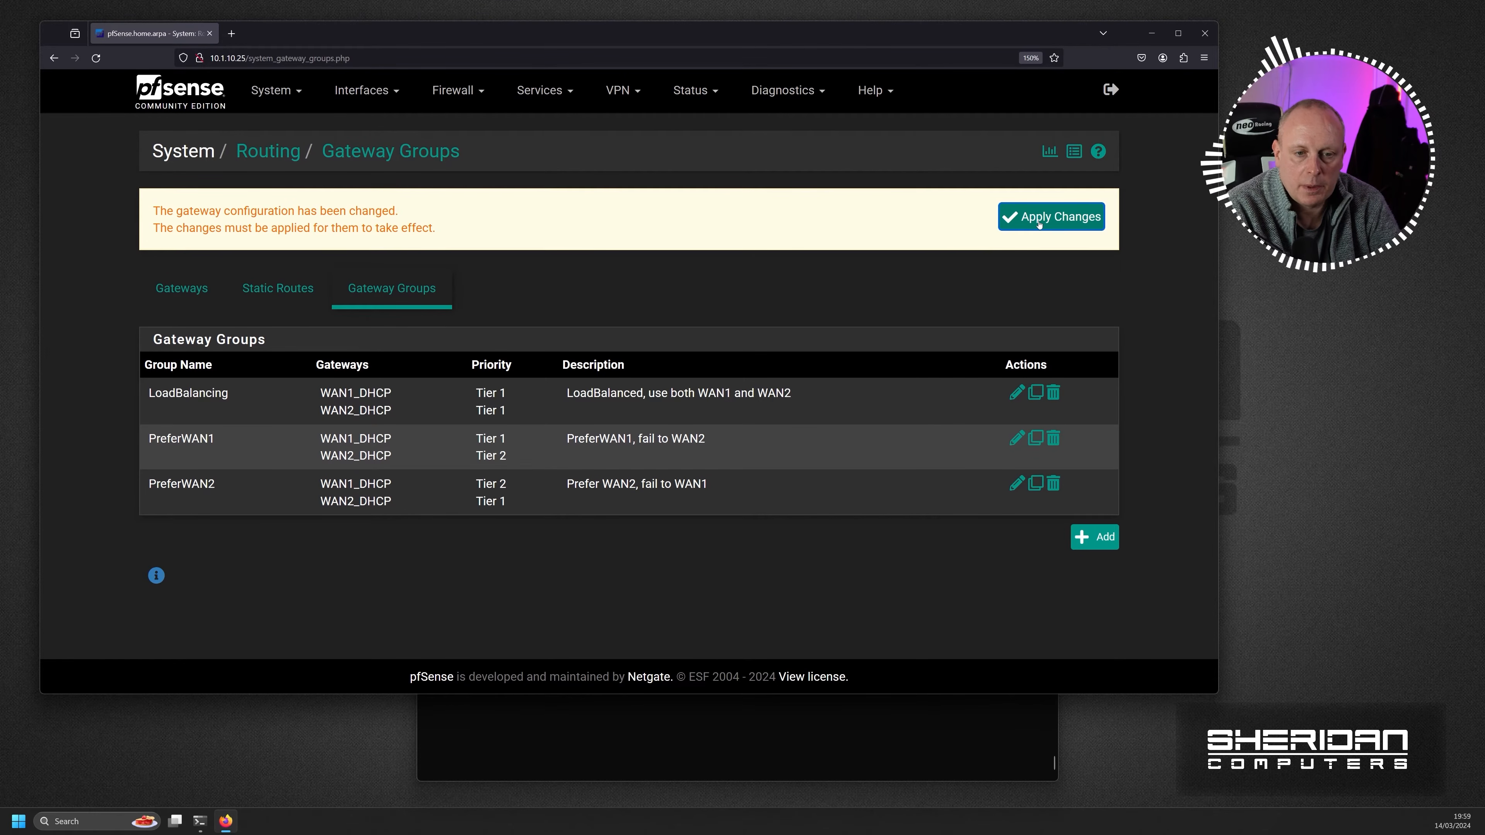
click(1038, 223)
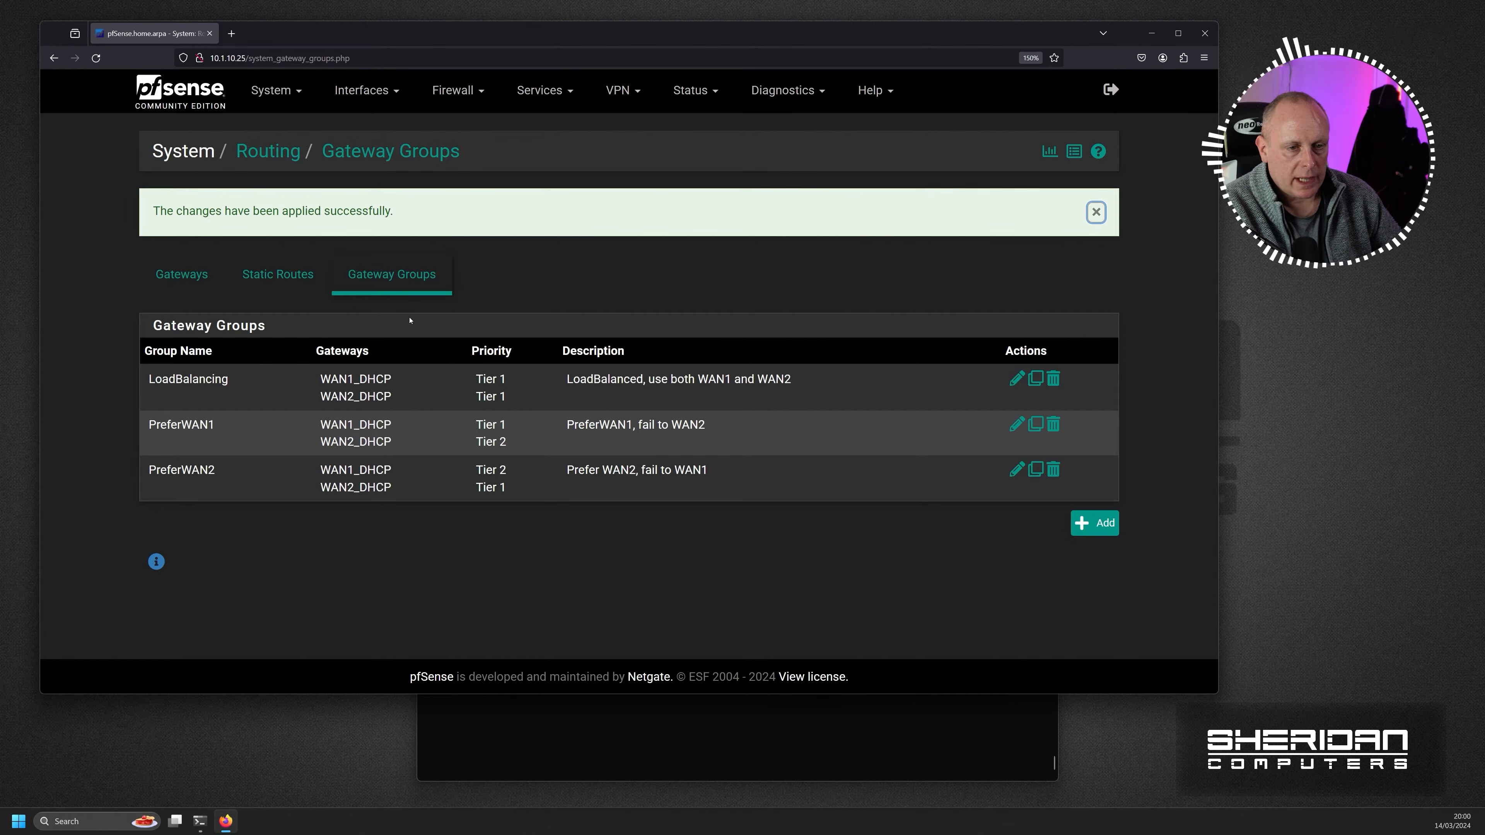
Set the default IPv4 gateway to the PreferWAN1 group, save it and apply the changes.
click(199, 280)
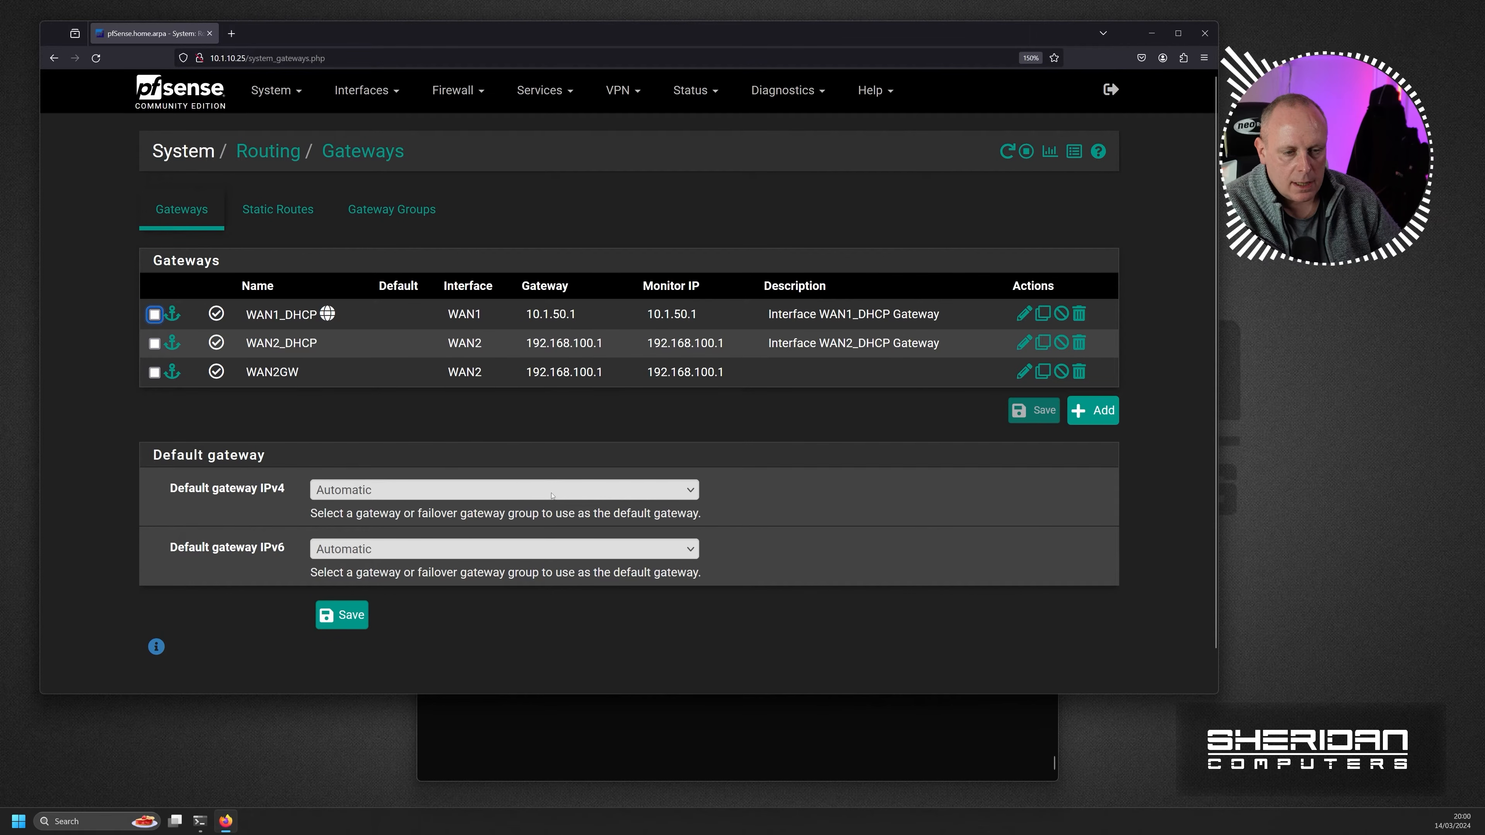
click(504, 495)
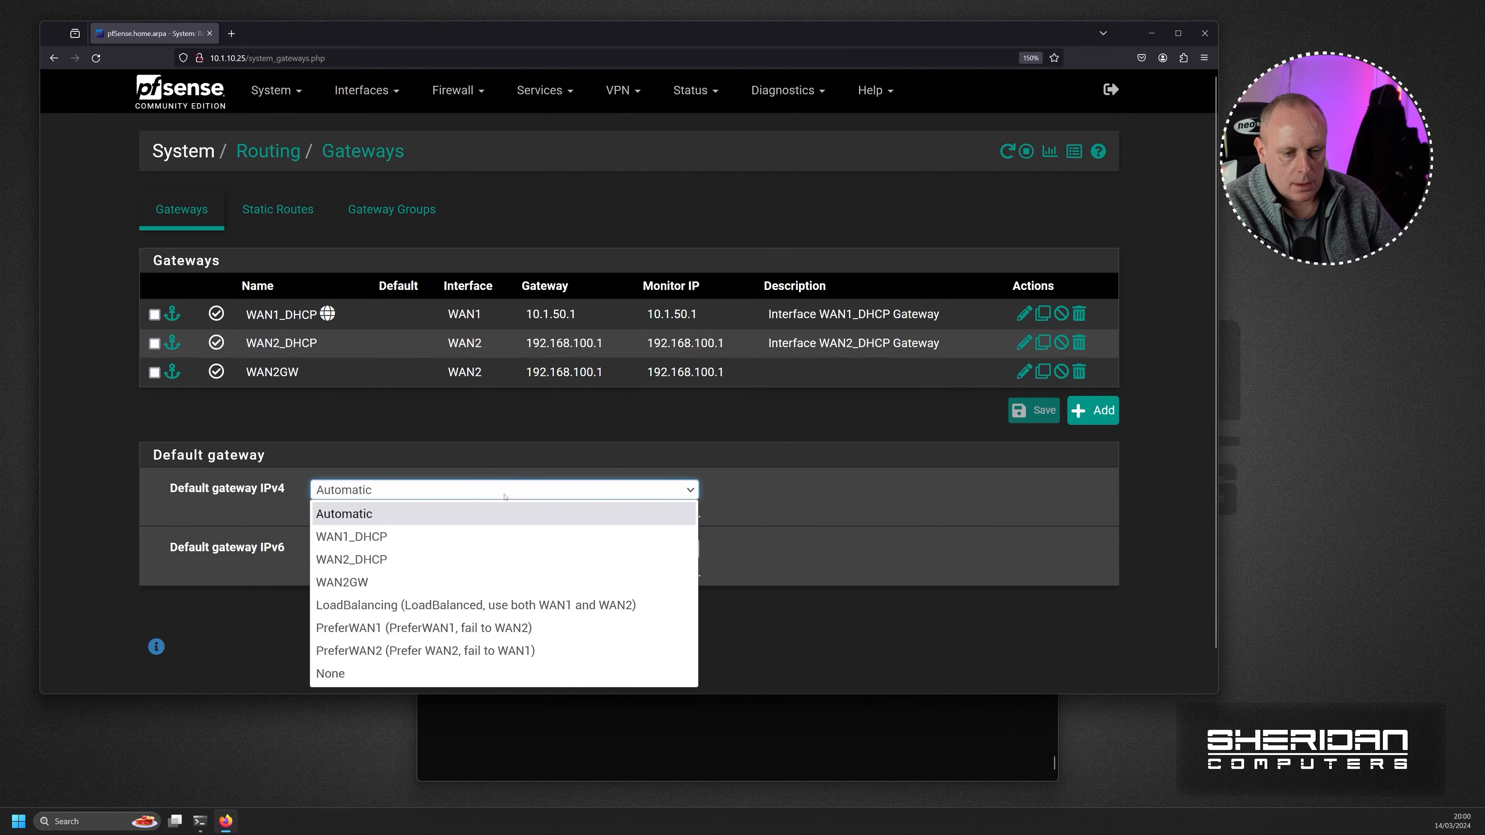
click(486, 627)
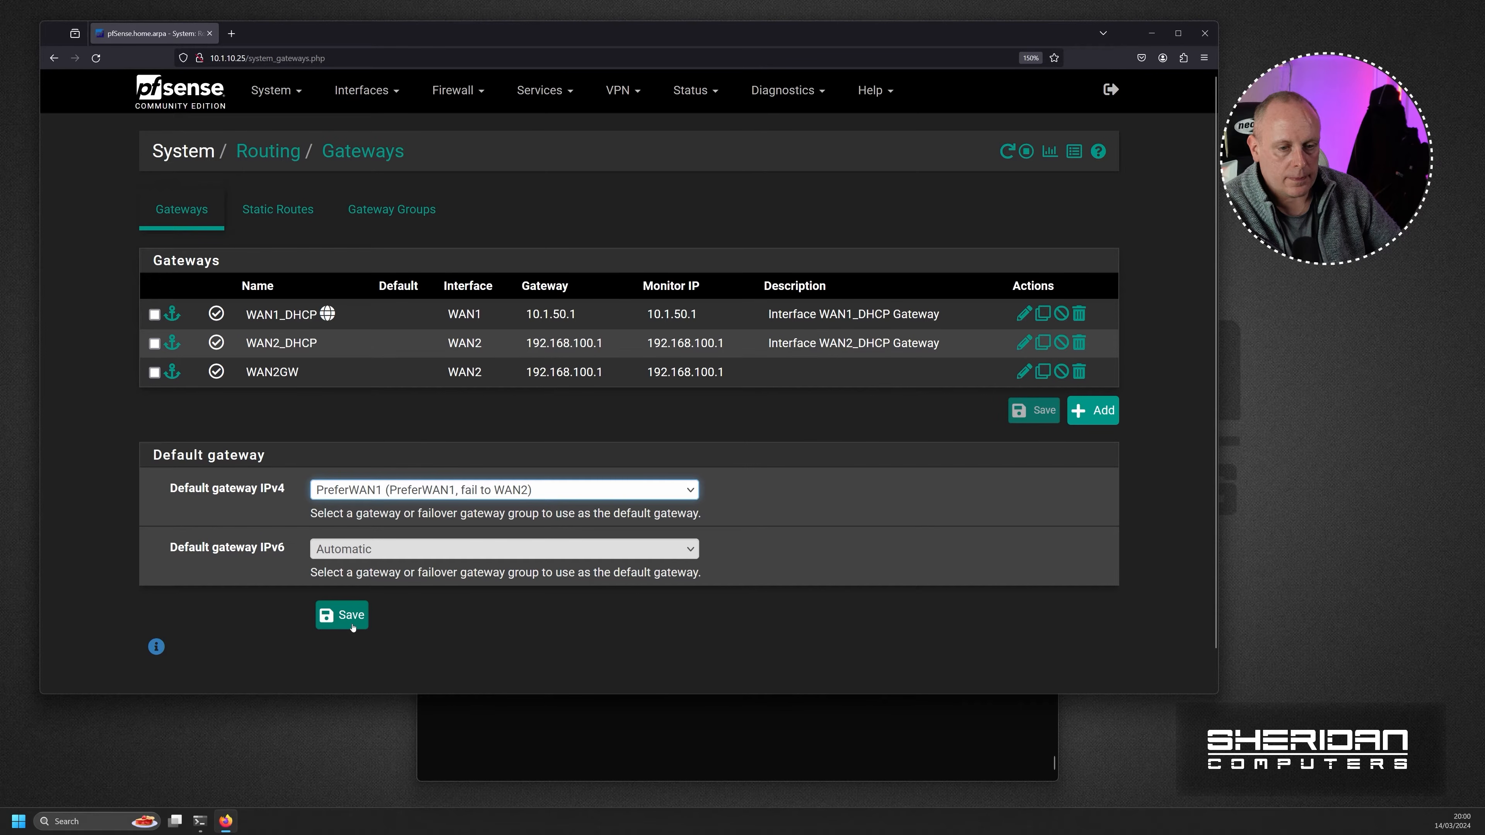
click(343, 615)
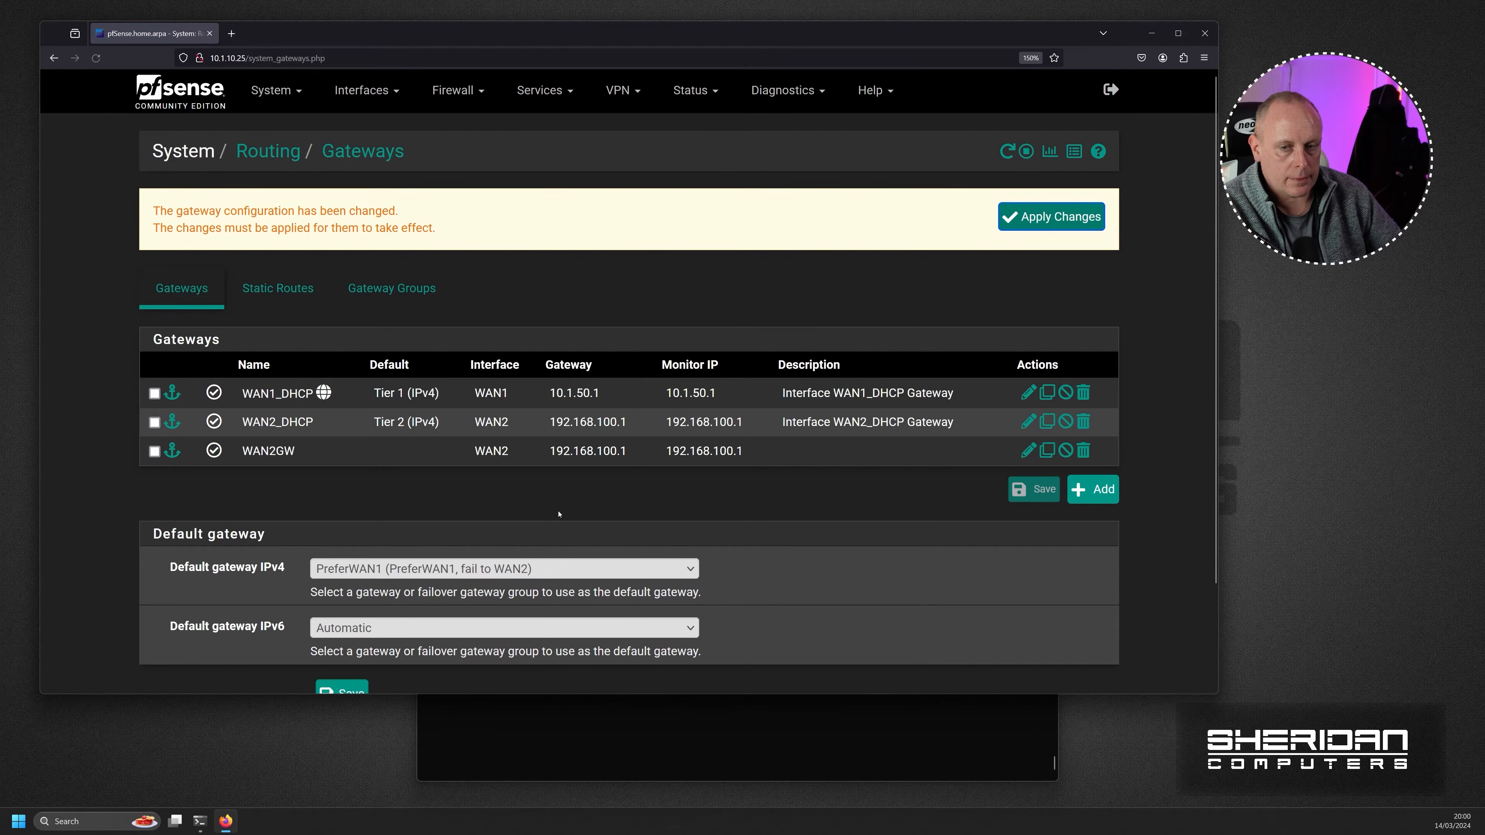
click(1027, 217)
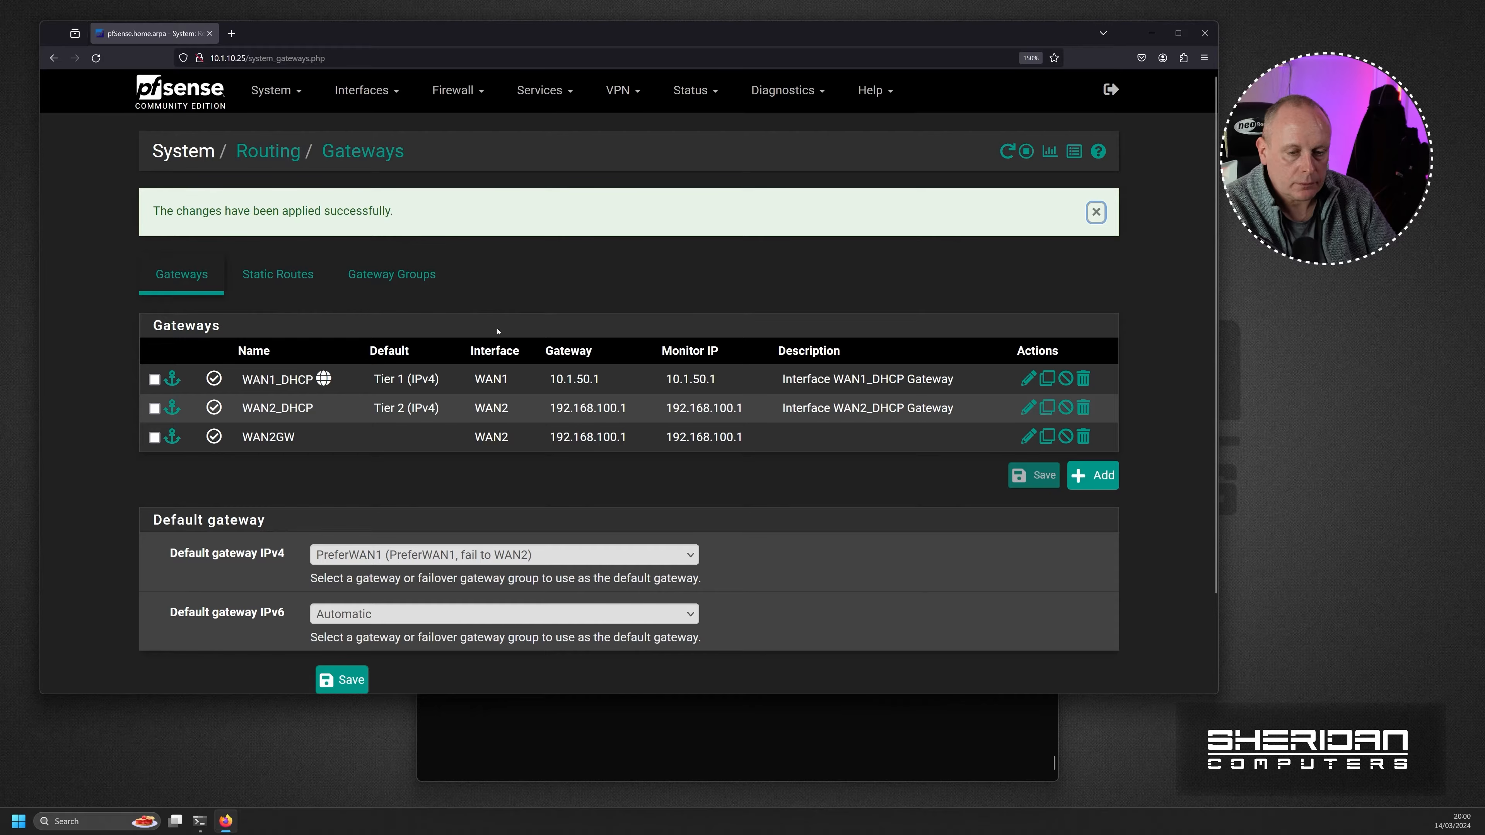
Open the IPv4 "Default allow LAN to any rule" for editing in the LAN firewall rules.
click(457, 94)
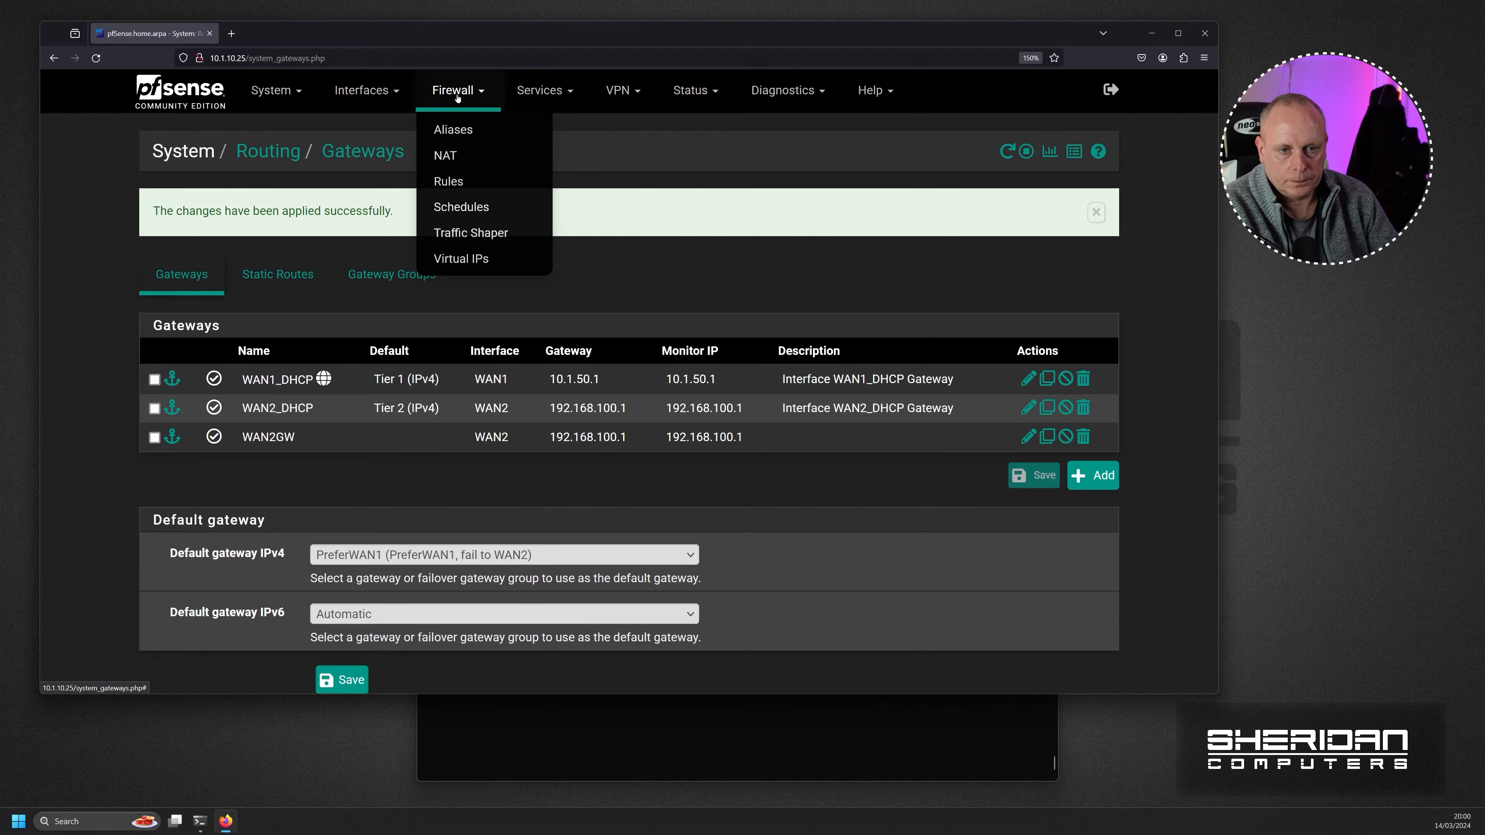
click(460, 185)
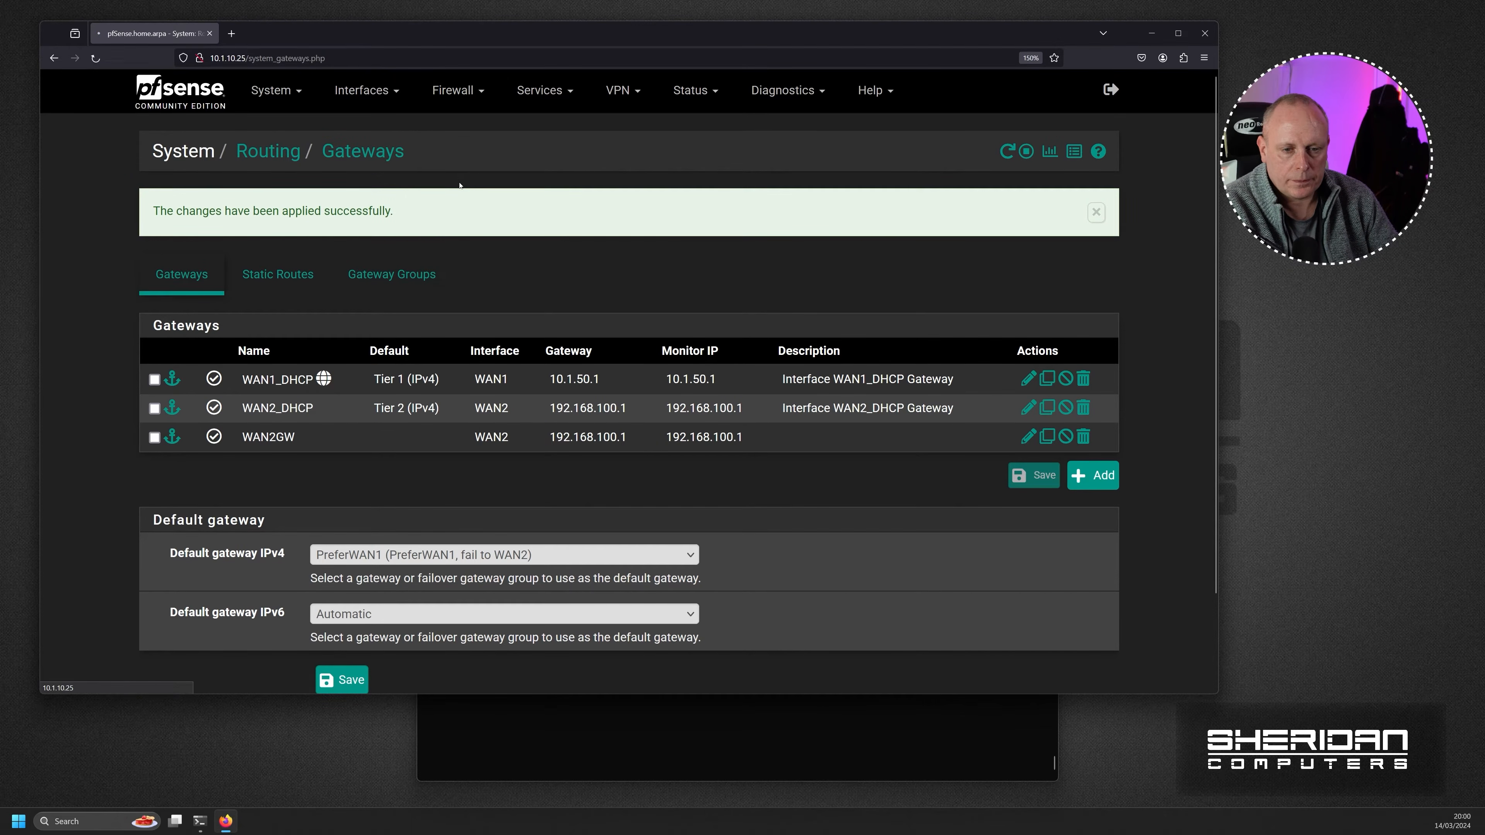
click(316, 212)
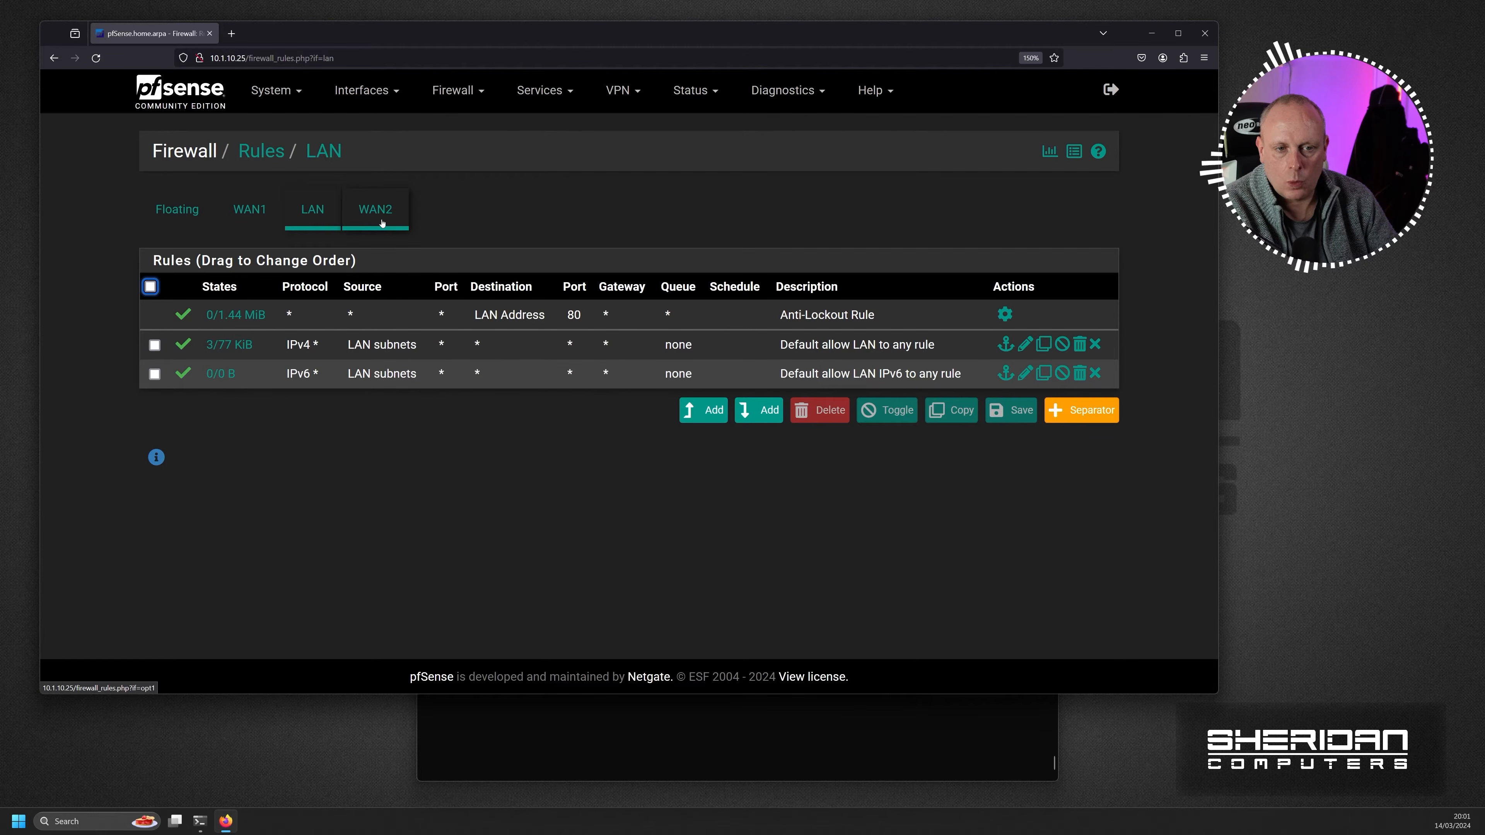
click(310, 214)
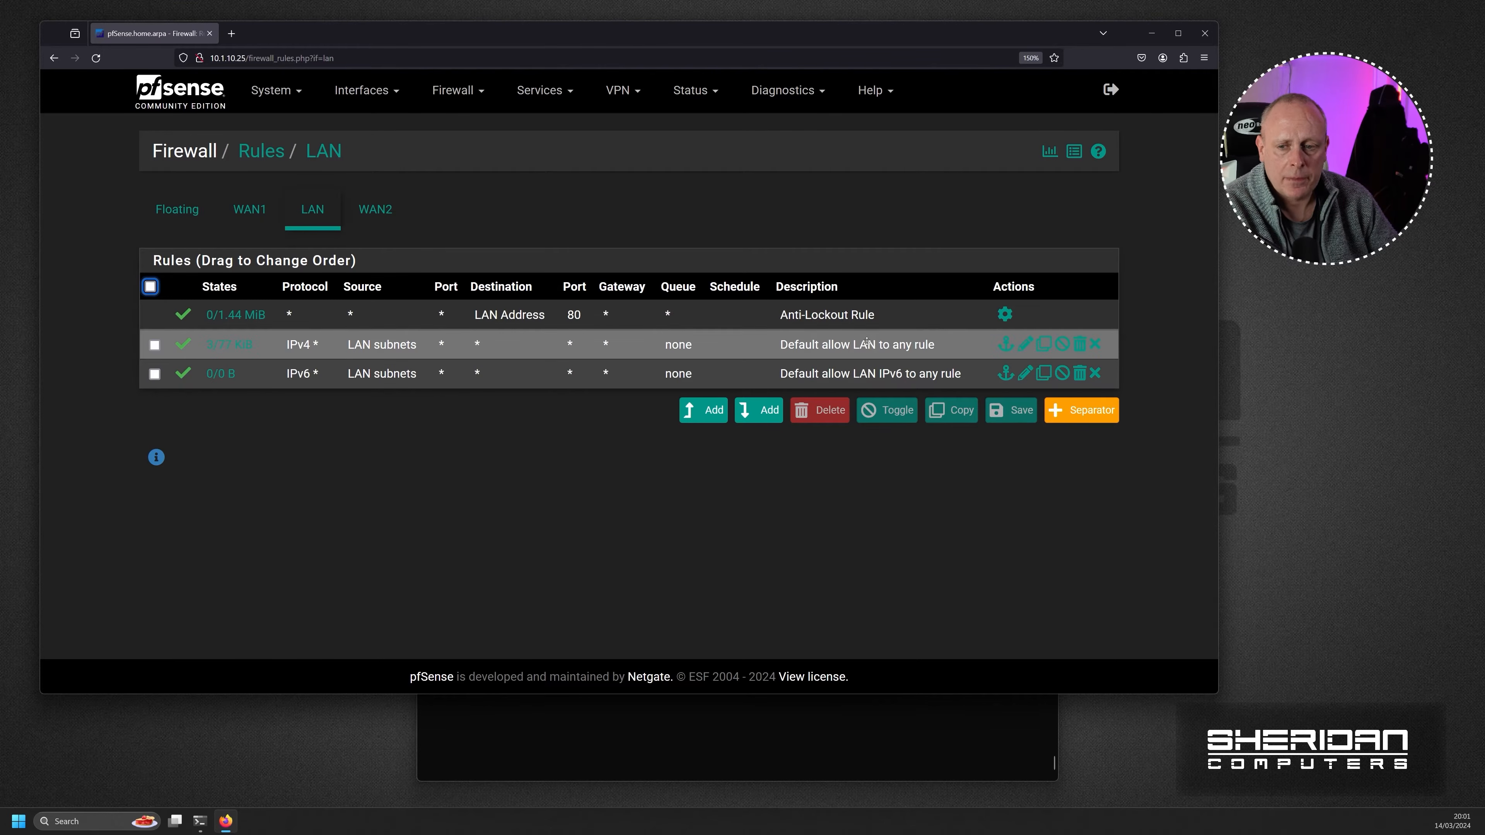
click(1024, 343)
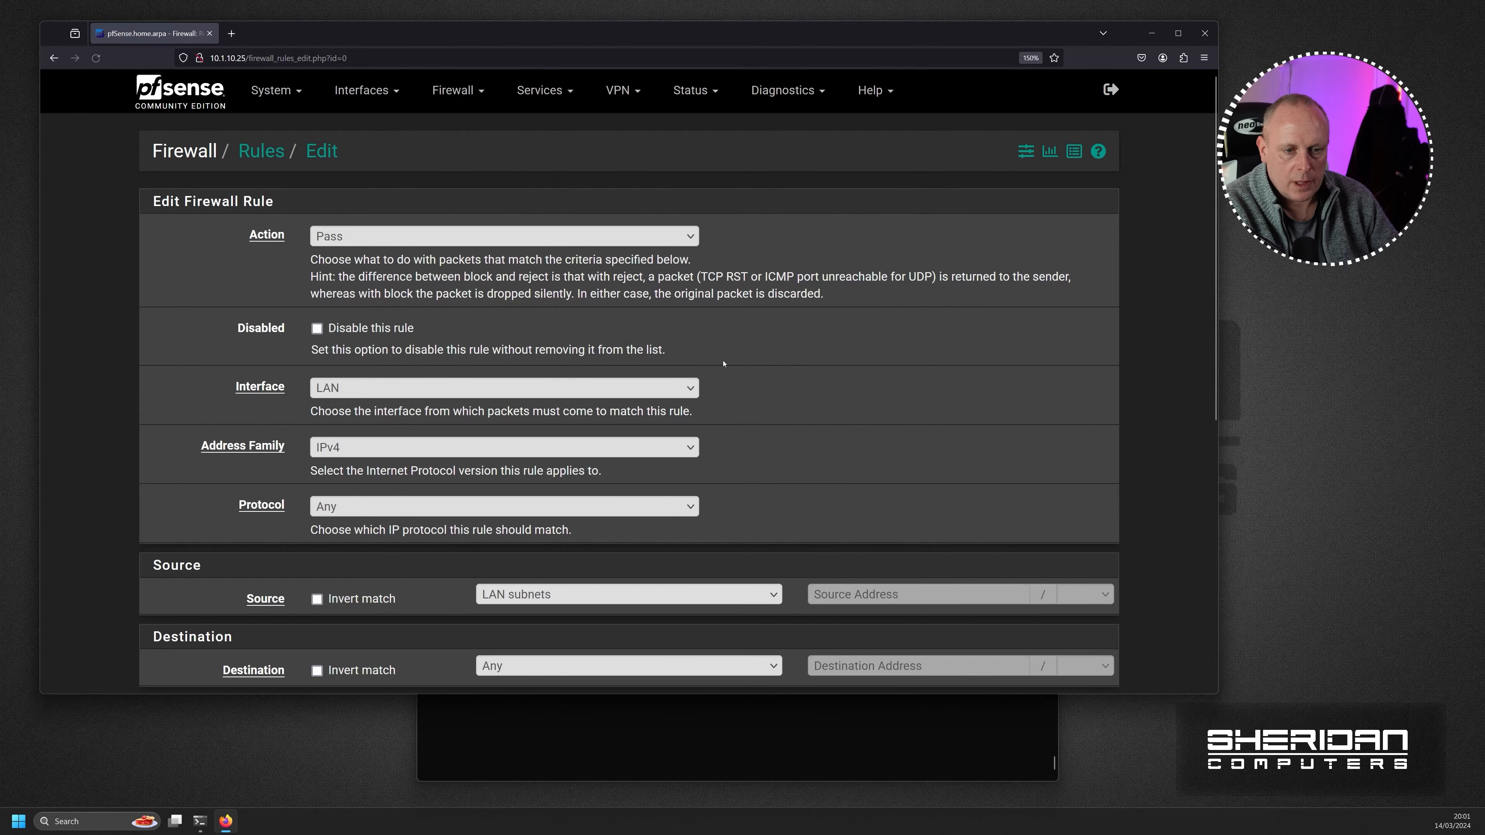
Set the LAN rule's advanced gateway option to the LoadBalancing group, save the rule and apply the firewall changes.
scroll(430, 323, down, 2)
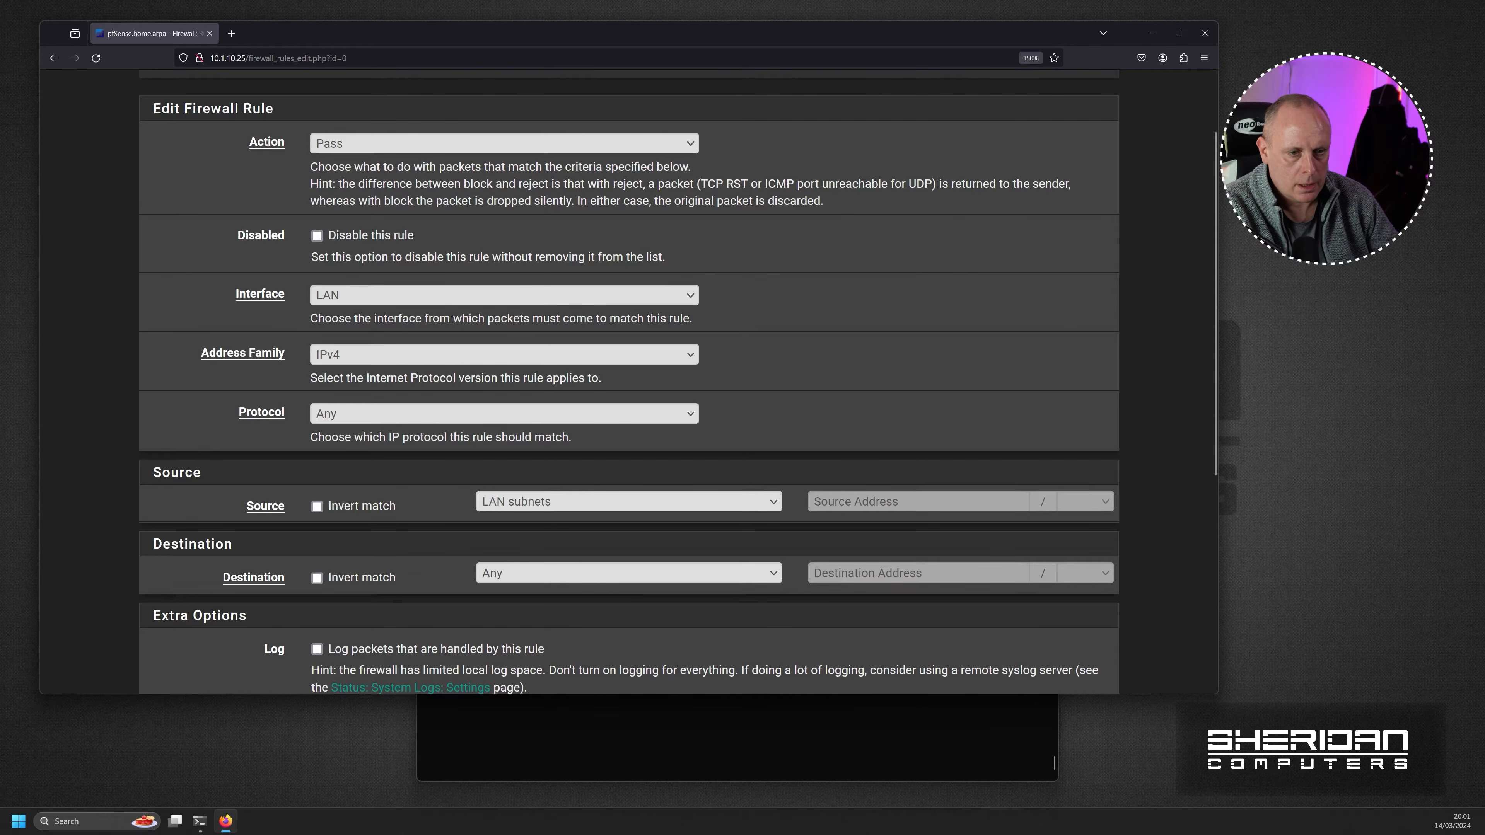
scroll(449, 314, down, 6)
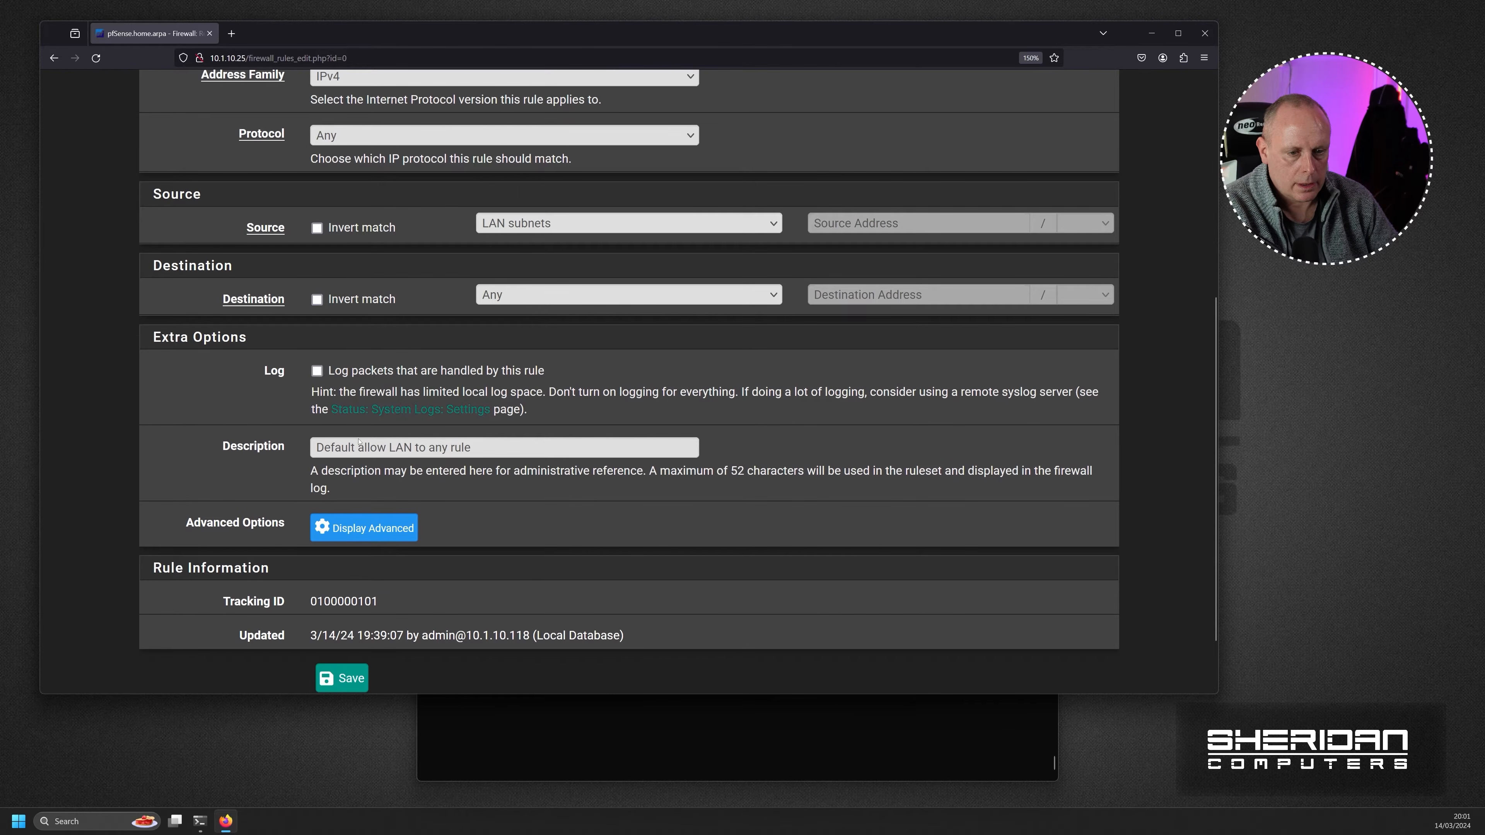
click(339, 530)
scroll(428, 424, down, 6)
scroll(428, 423, down, 18)
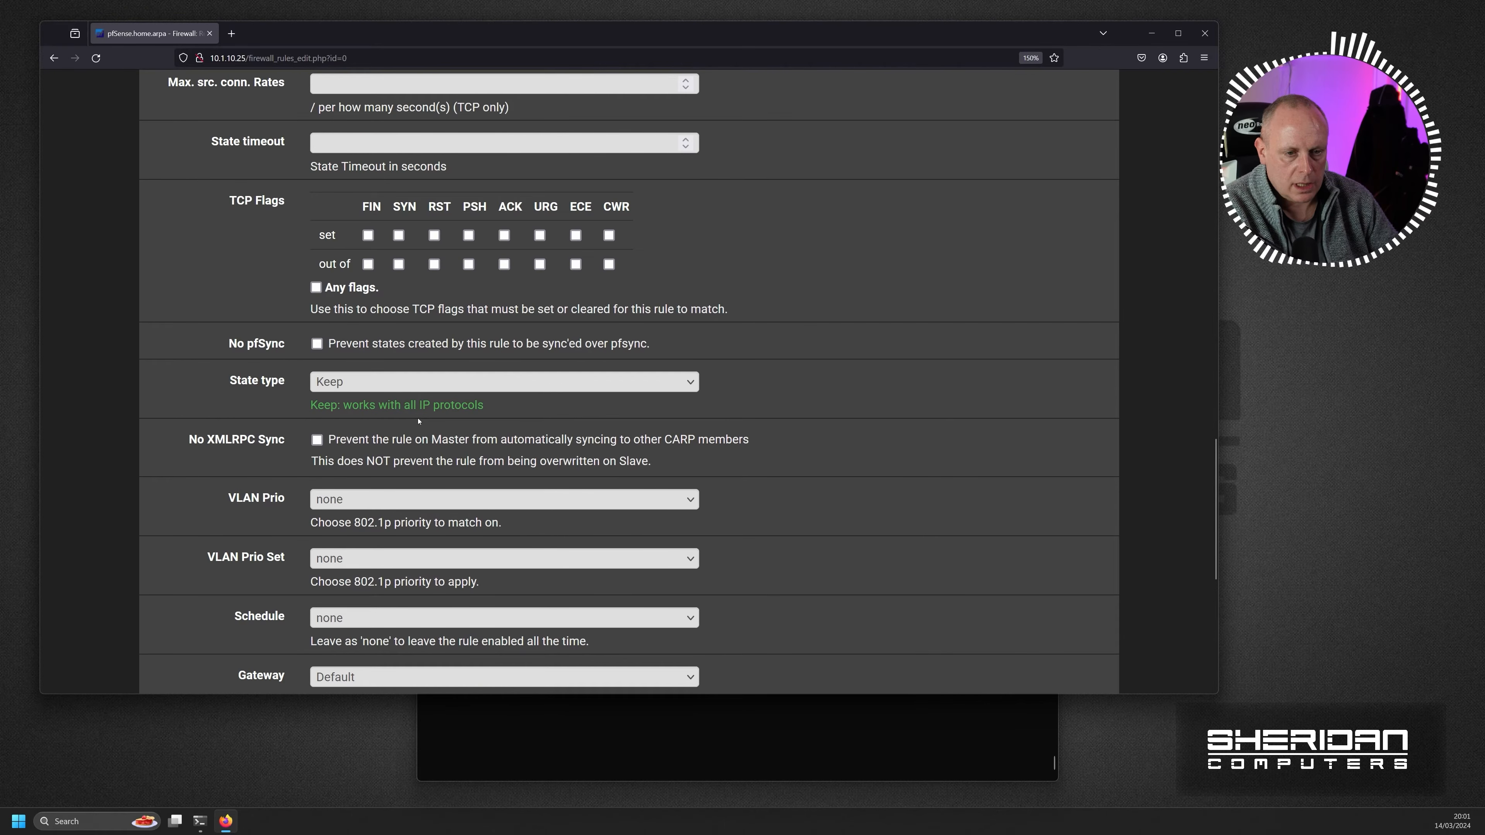
scroll(559, 411, down, 6)
click(385, 401)
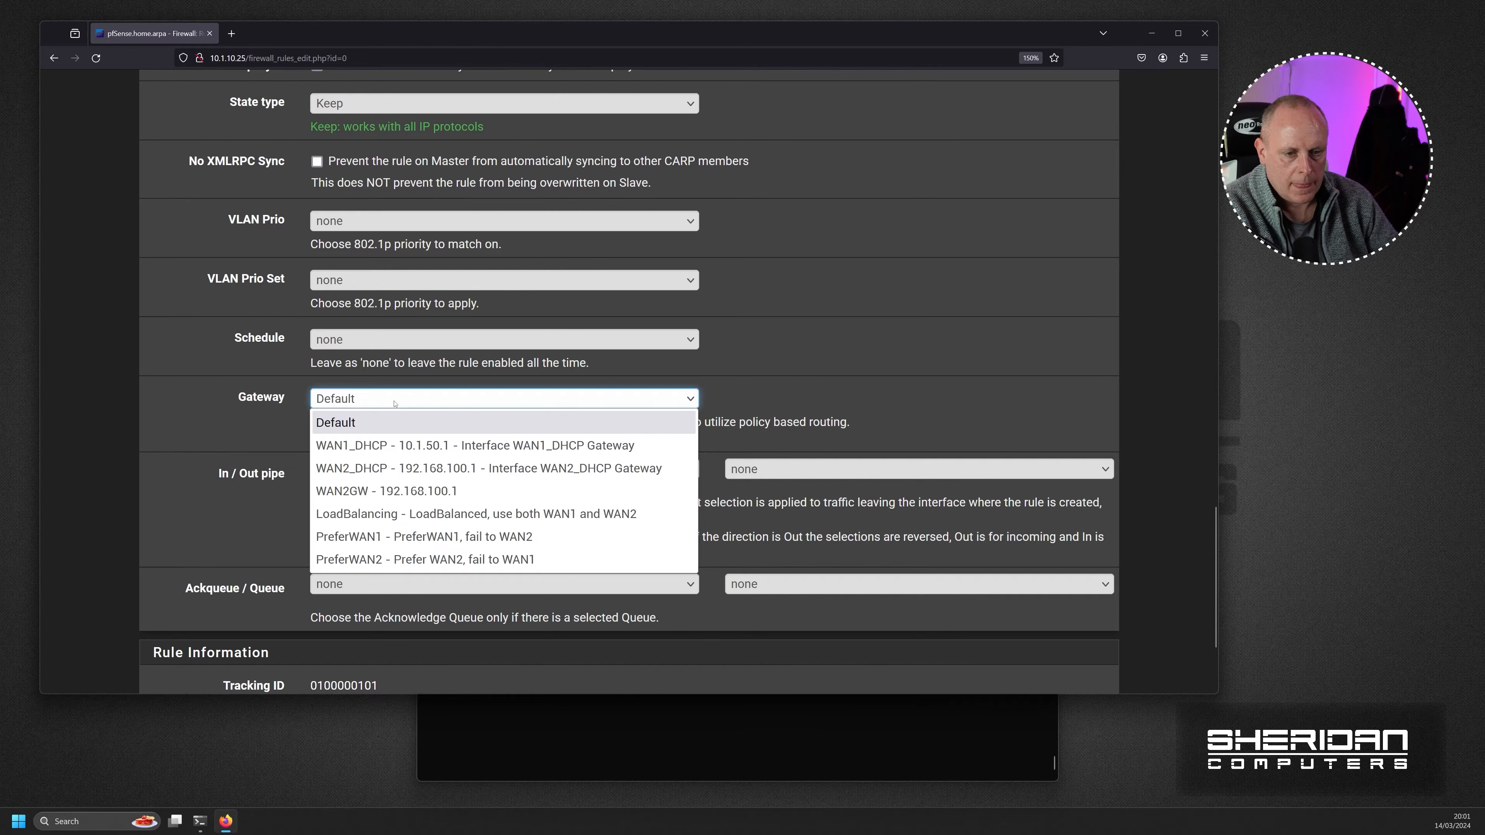
click(427, 516)
scroll(497, 422, down, 3)
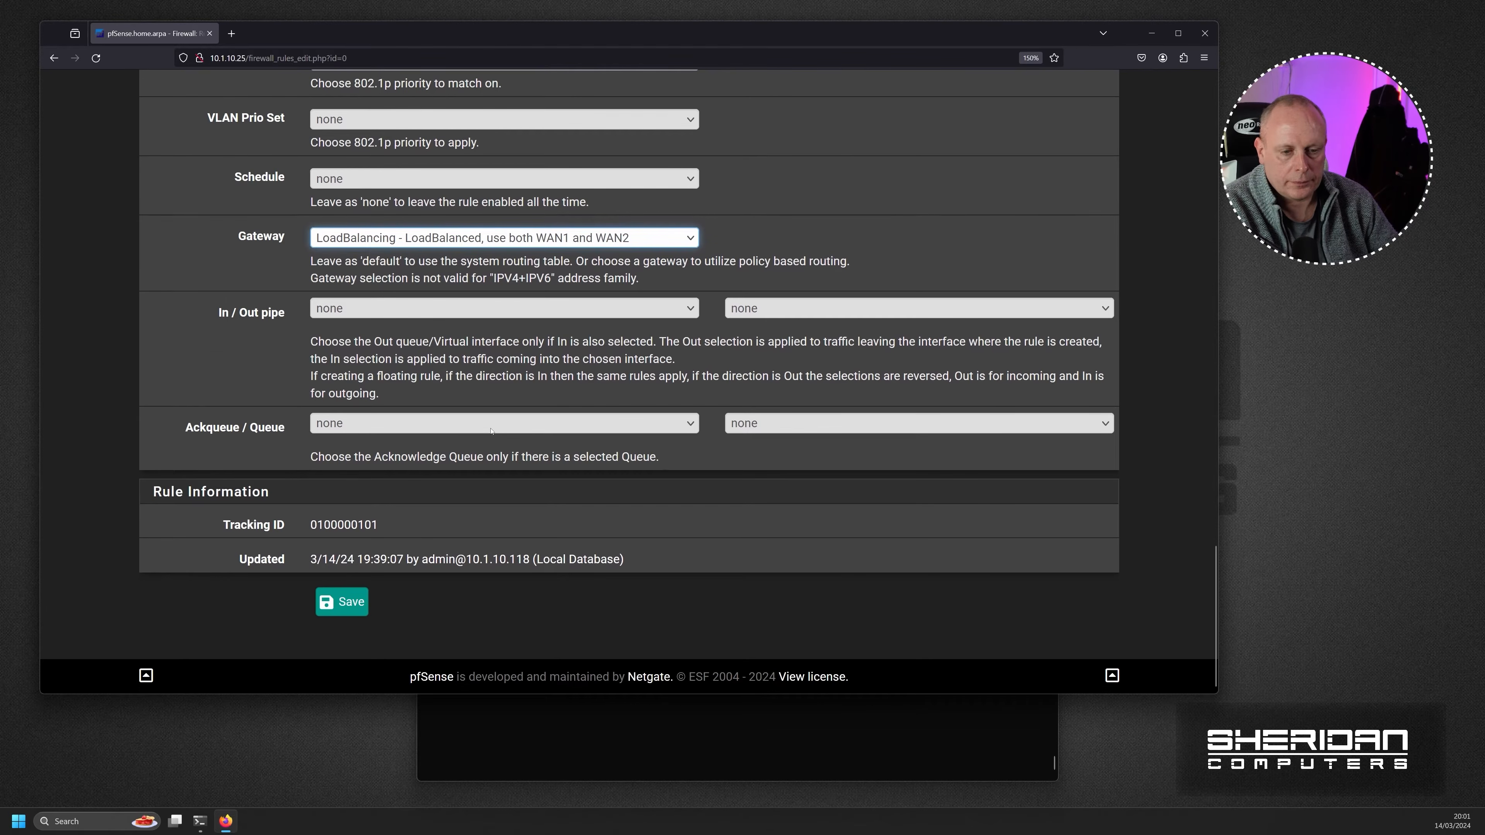
click(342, 592)
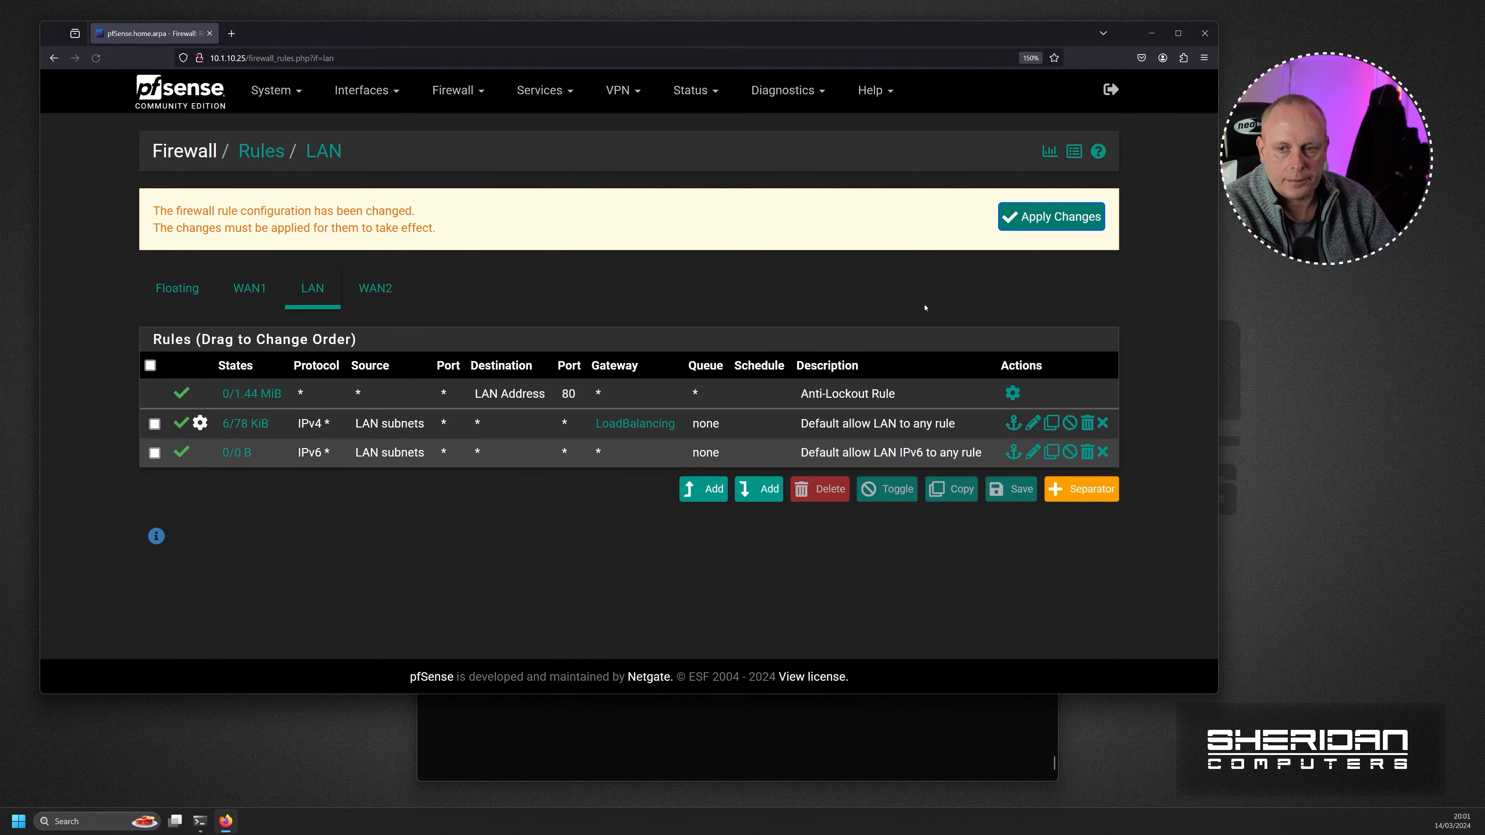
click(1039, 225)
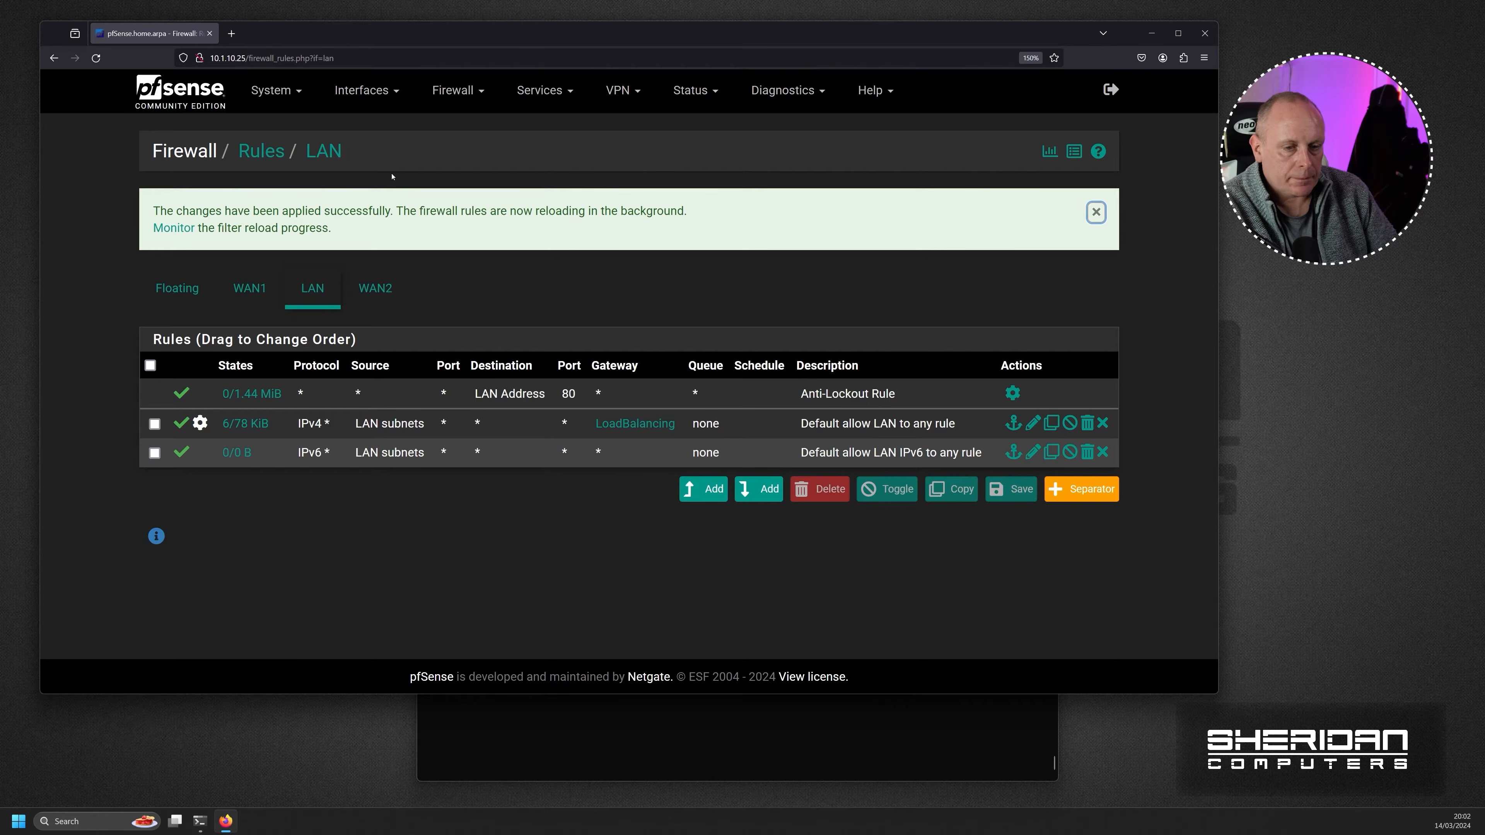
Review the routing gateways' monitor IPs and the DNS servers assigned to each gateway in General Setup.
click(275, 90)
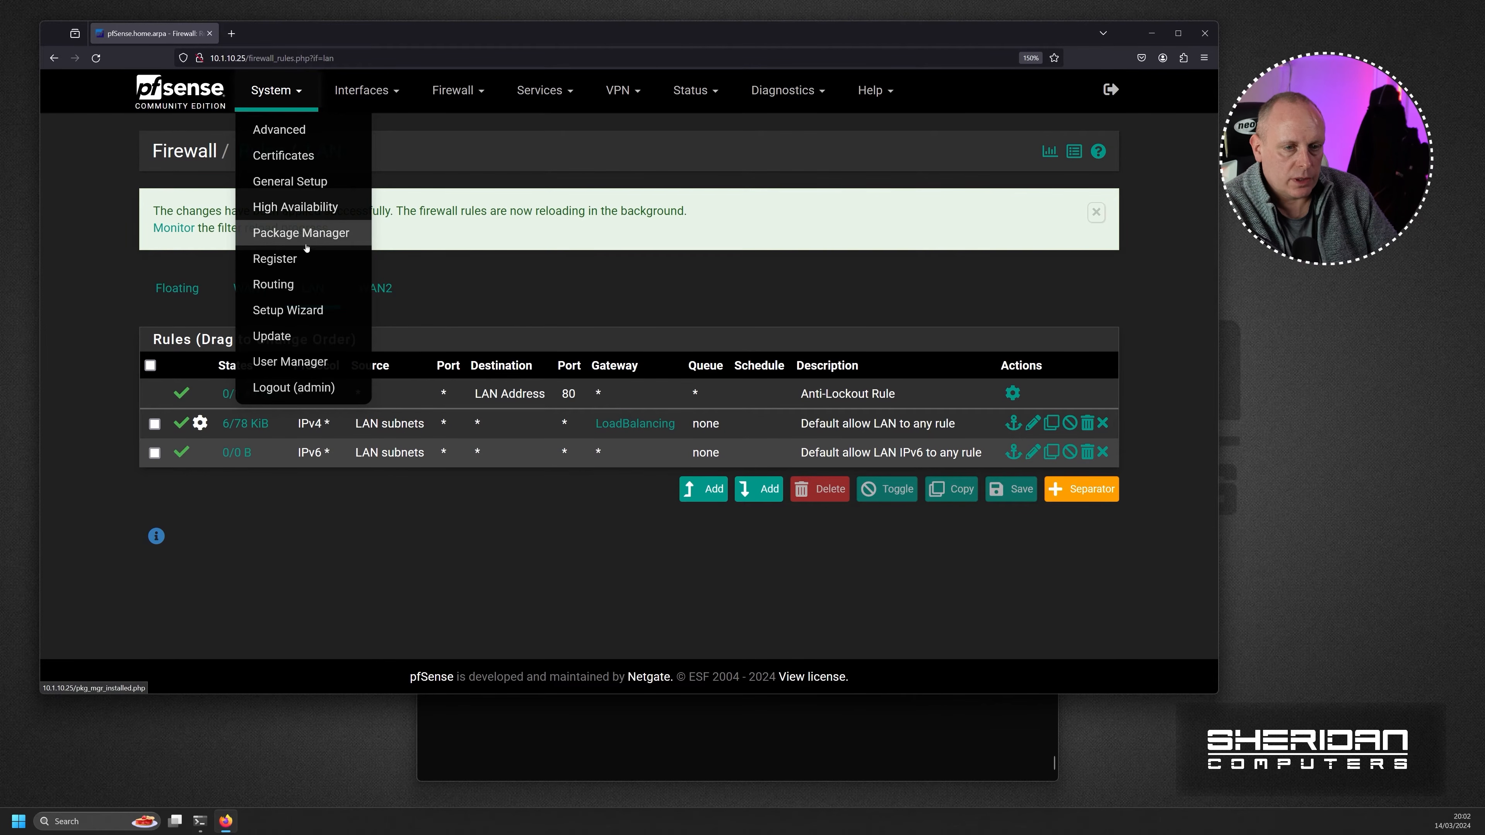
click(285, 285)
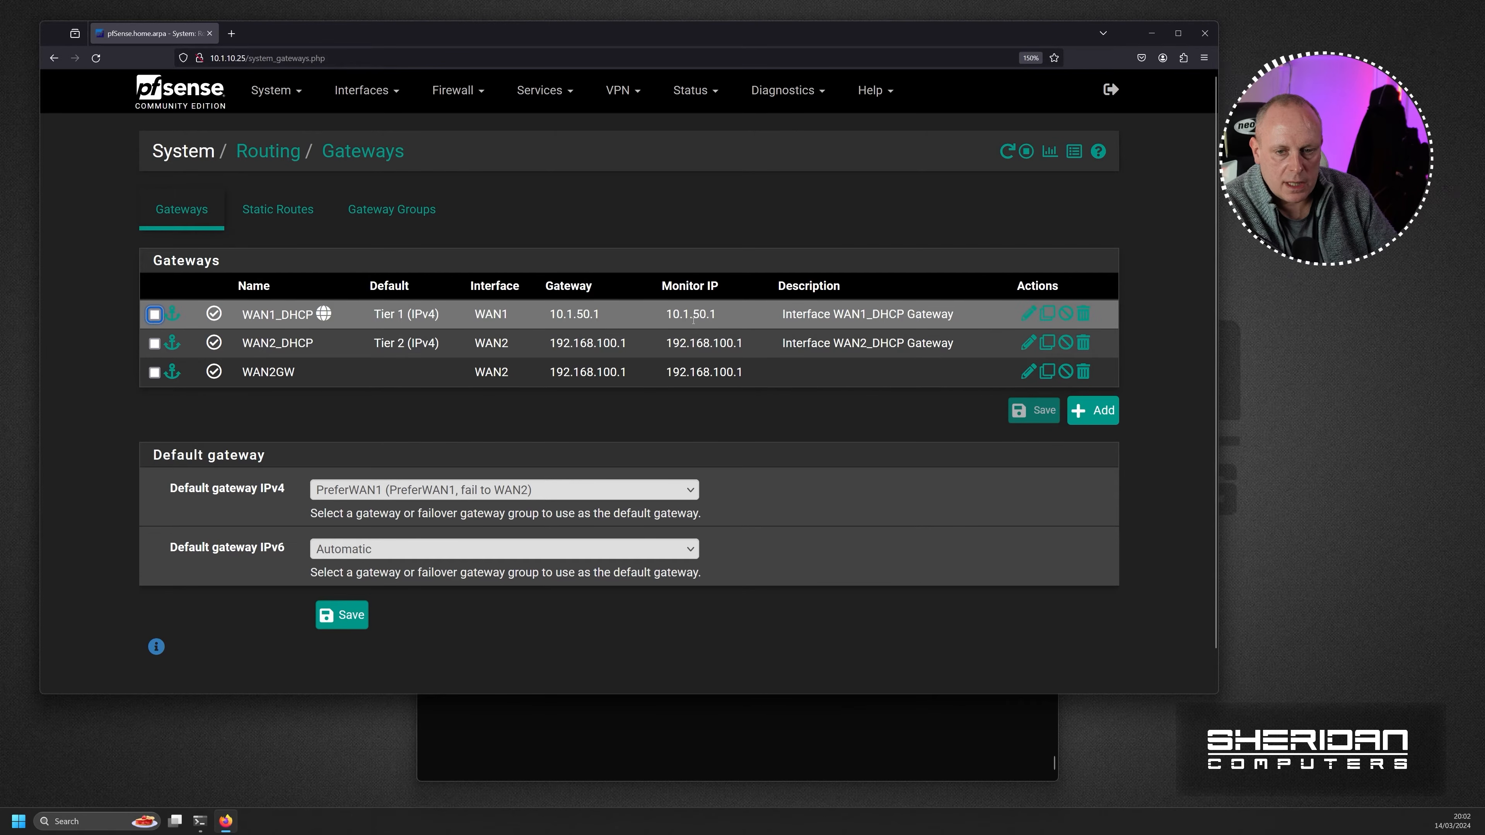
click(272, 90)
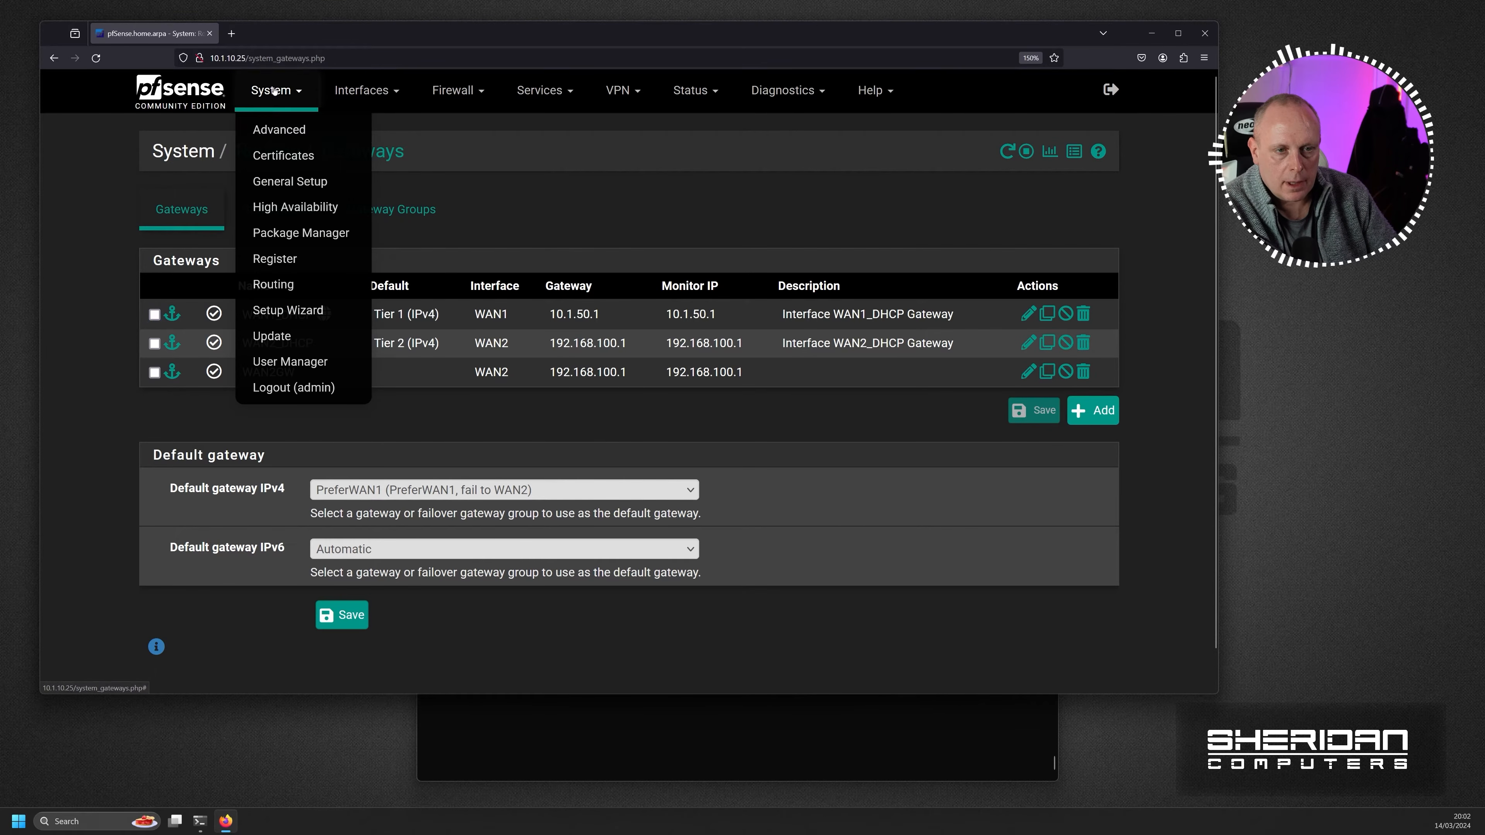
click(275, 181)
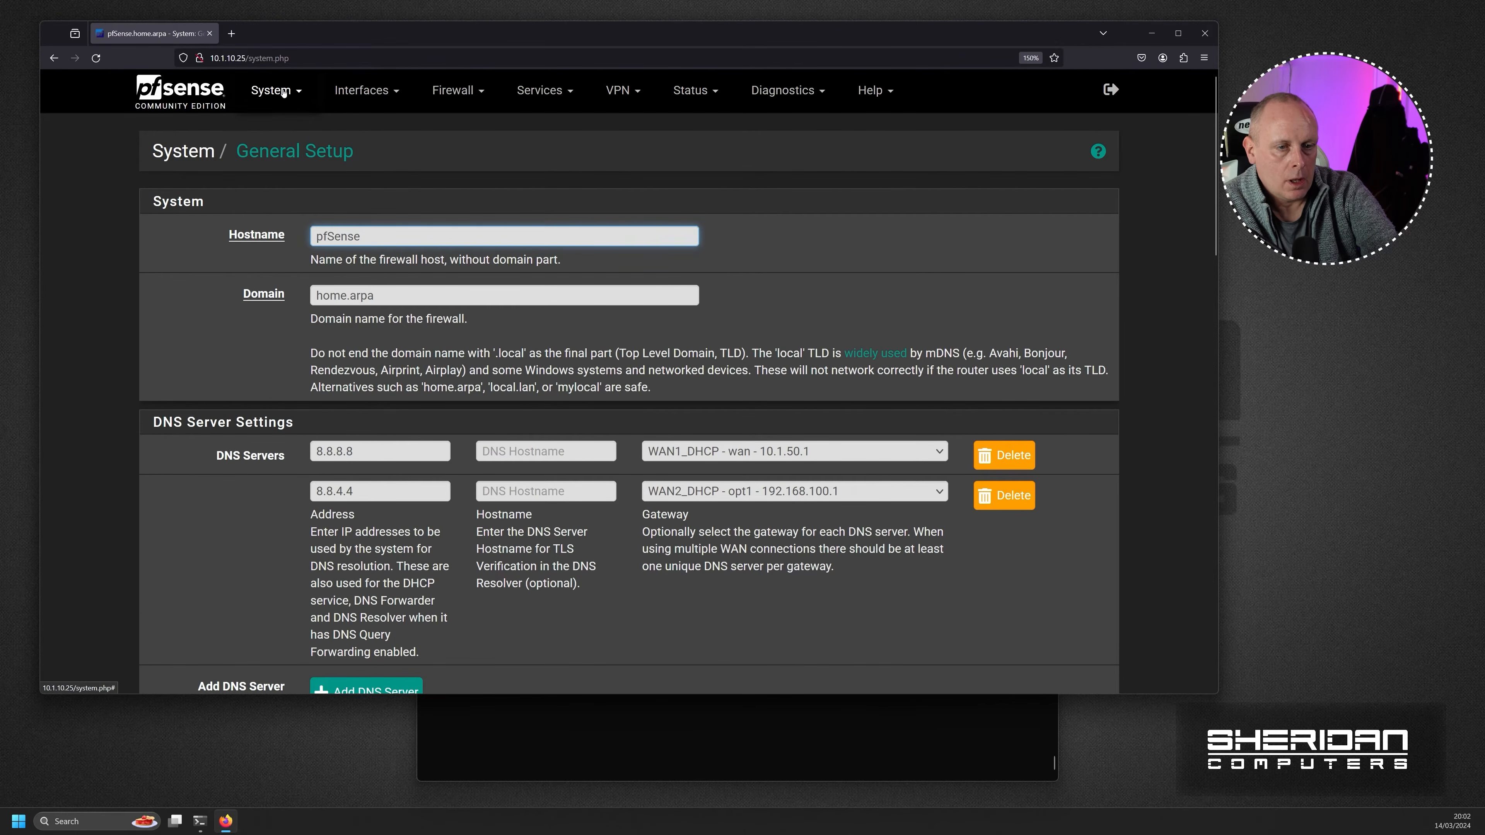
Set the WAN1_DHCP gateway's monitor IP to 8.8.8.8 in the routing settings and save it.
click(283, 91)
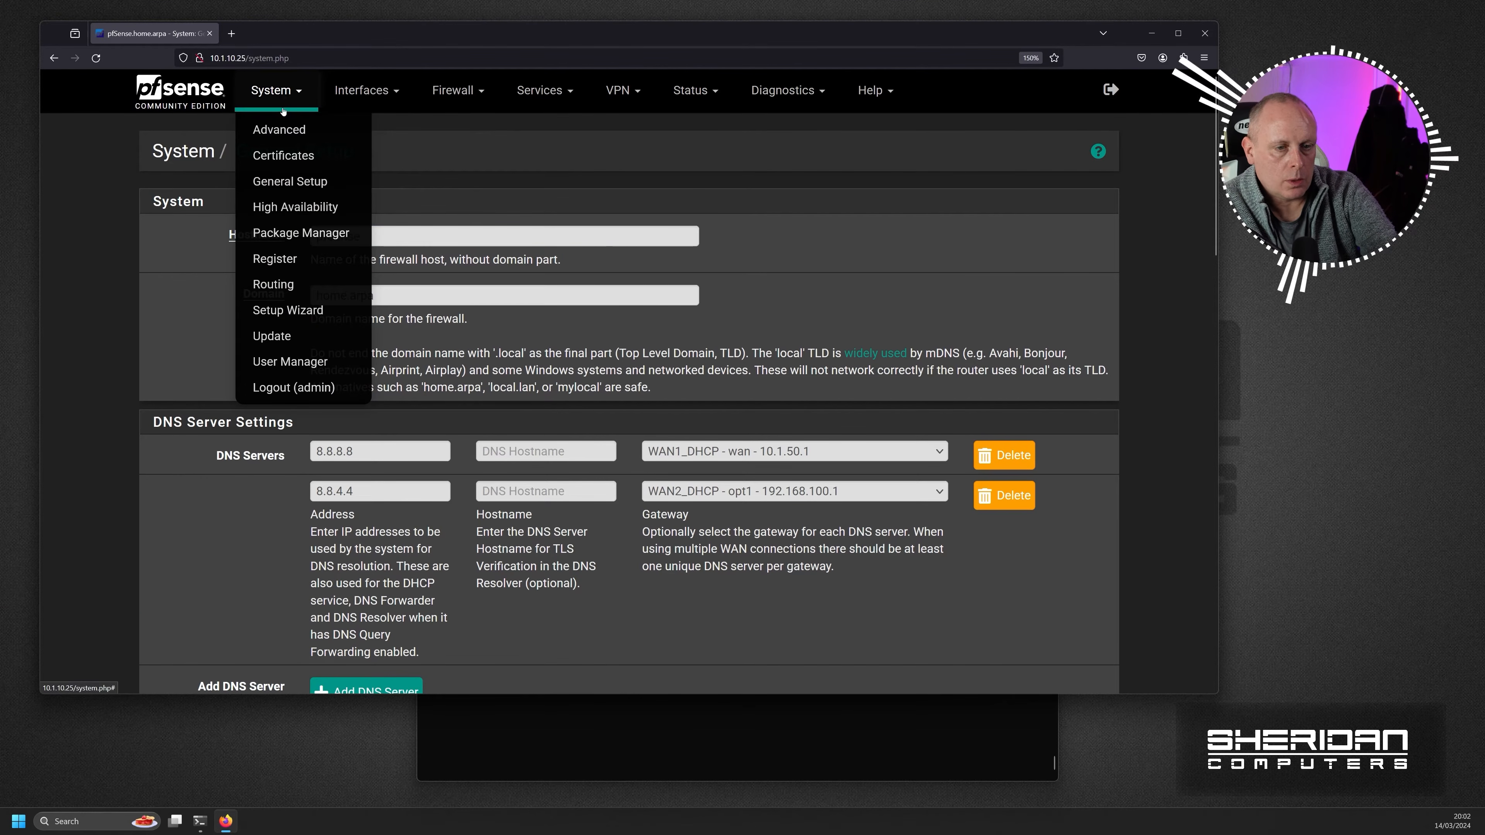
click(291, 285)
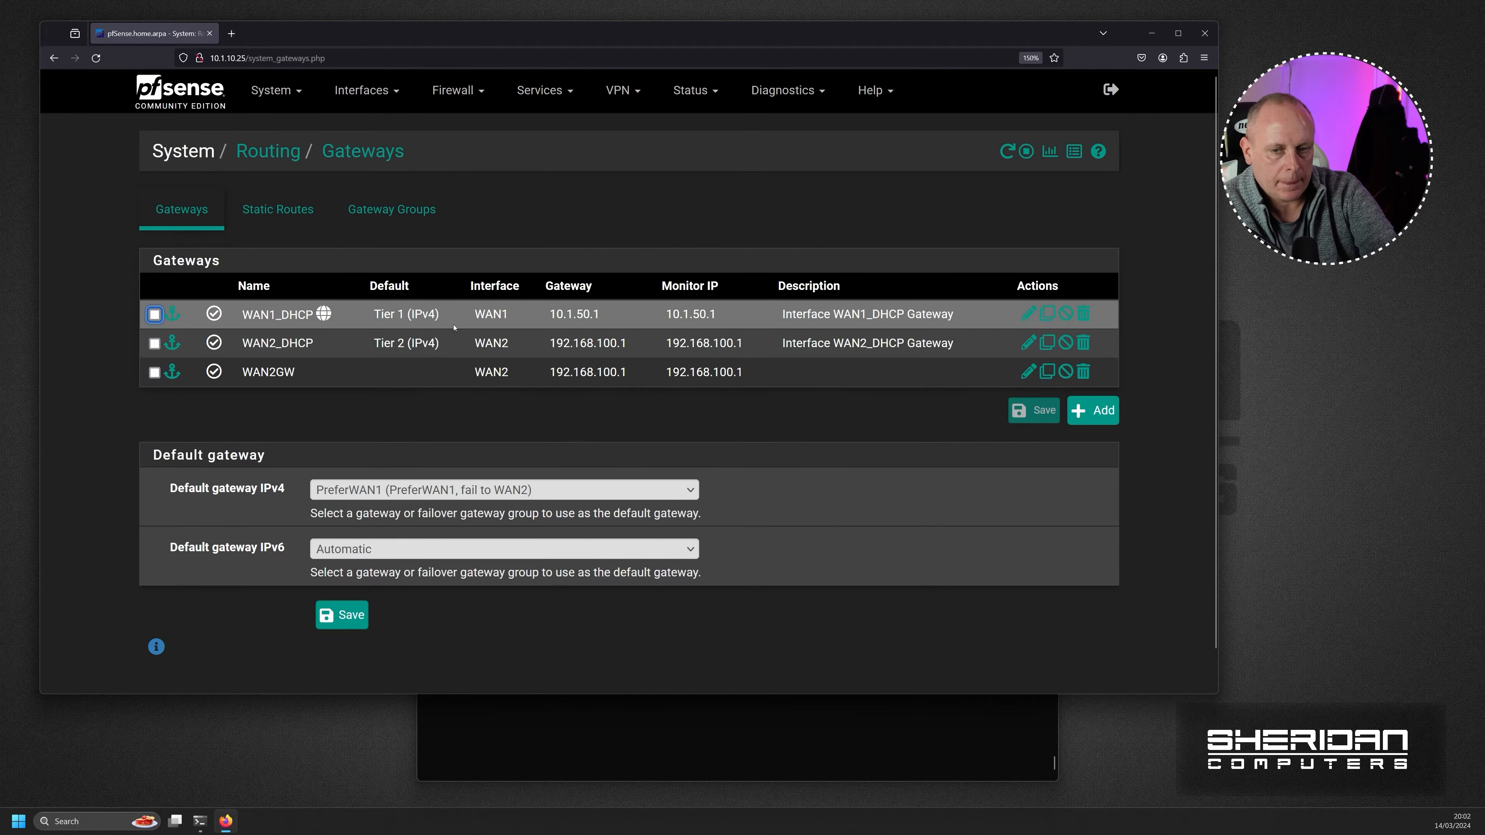
click(1027, 315)
scroll(460, 368, down, 5)
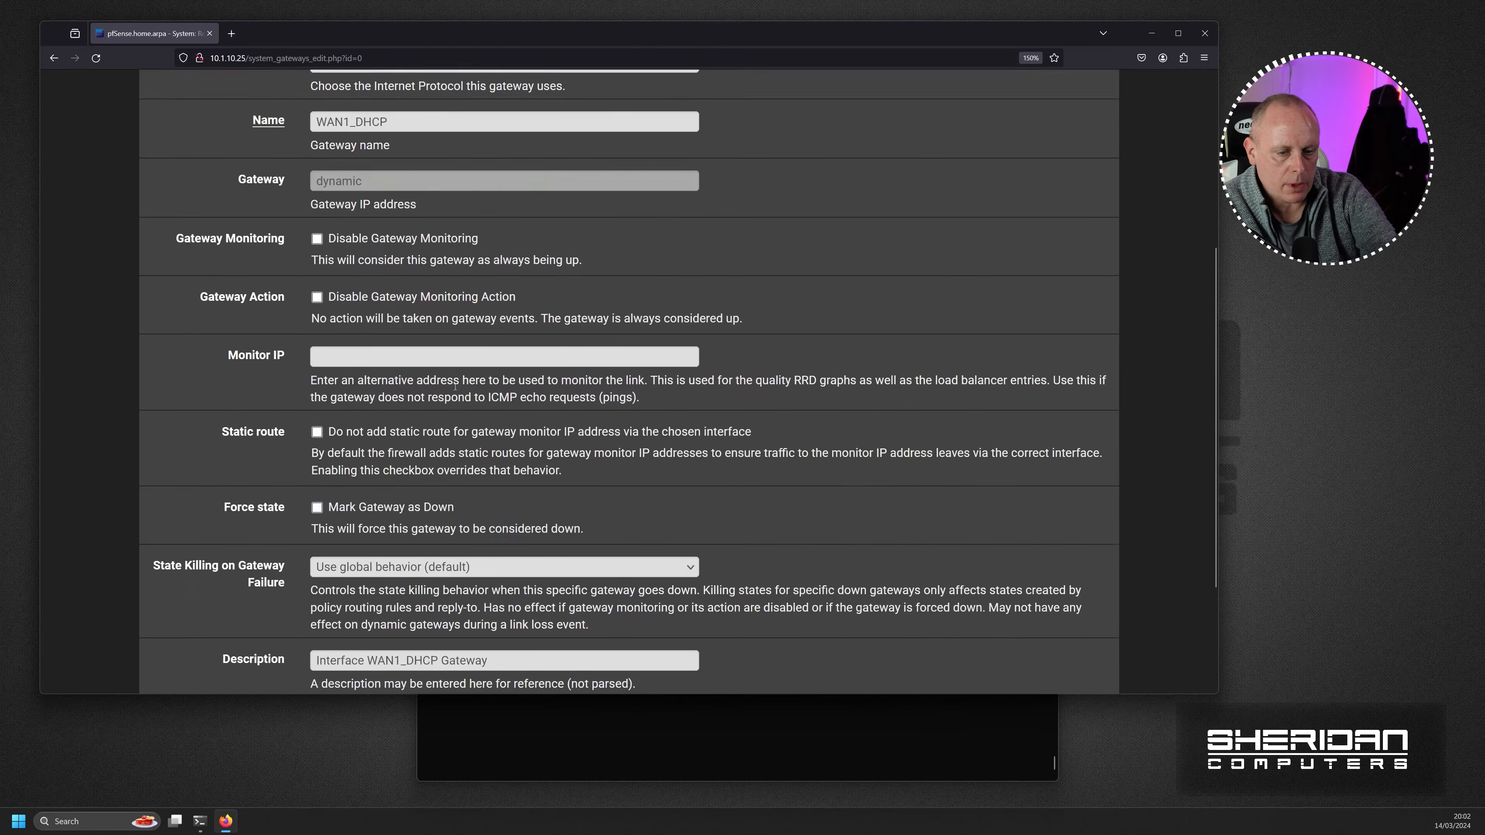
scroll(409, 365, up, 2)
click(381, 364)
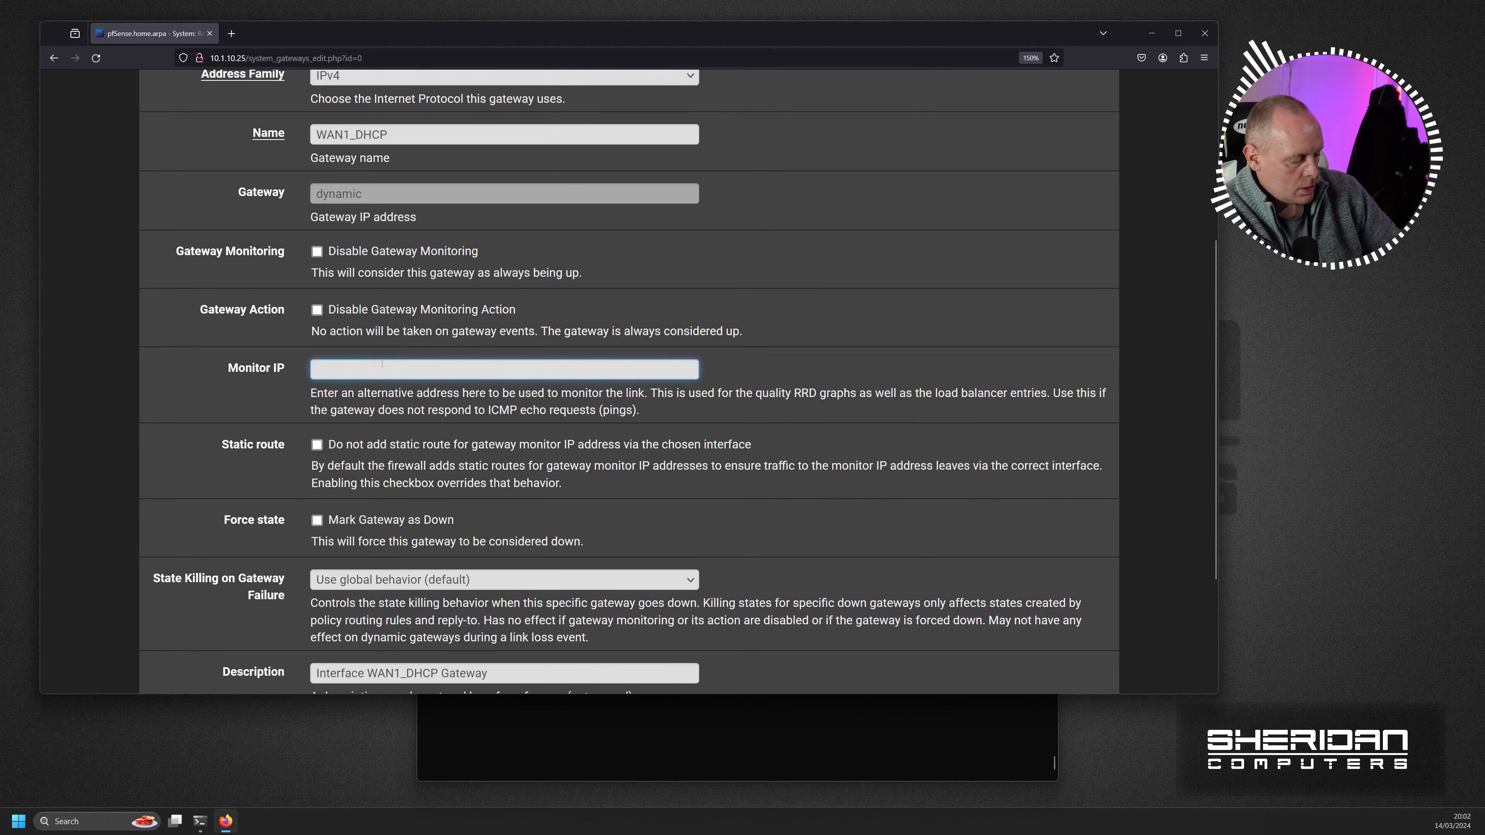
text(8.8.8.8)
click(412, 385)
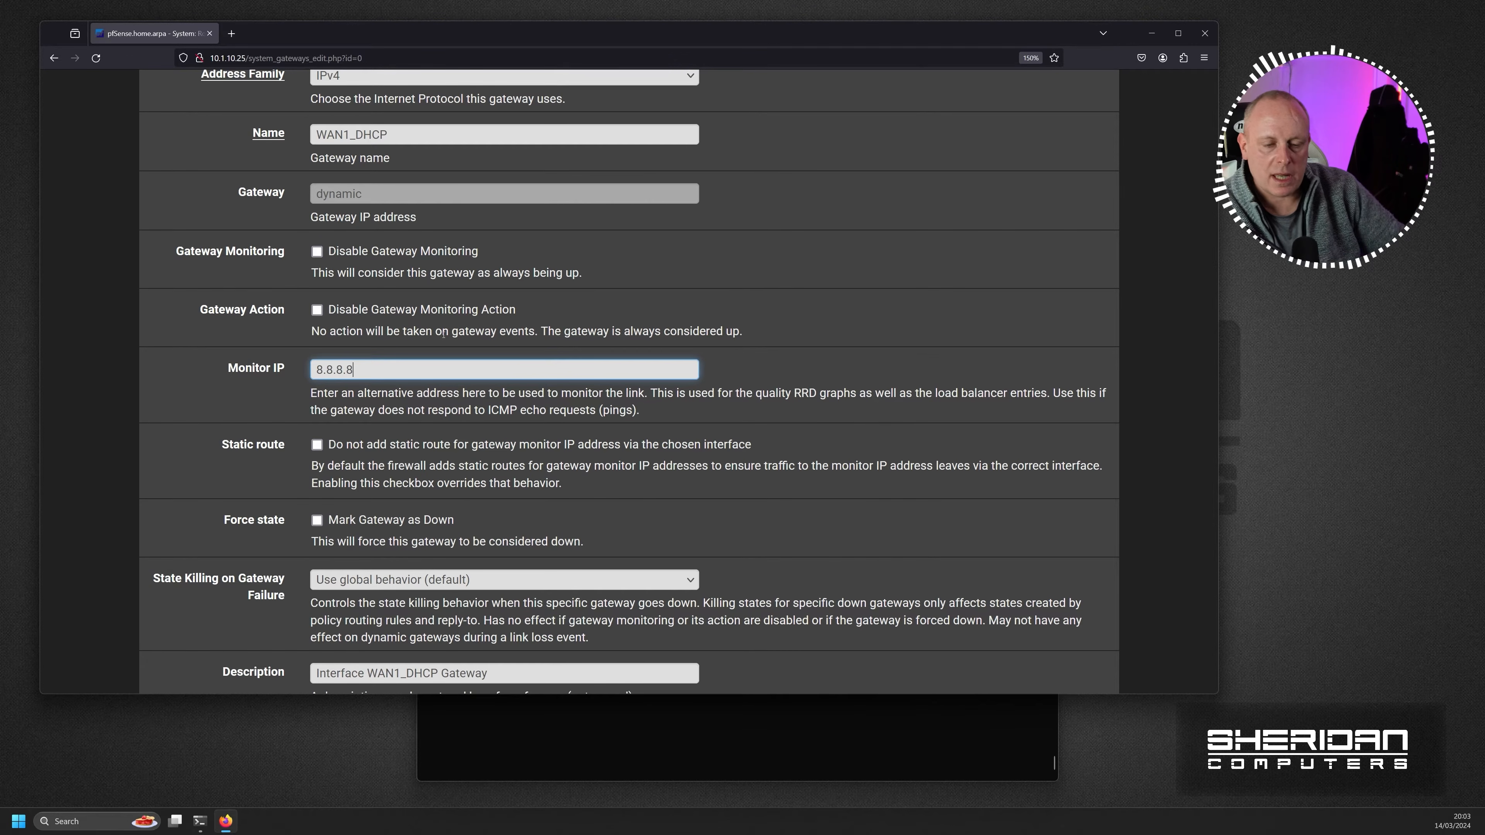
scroll(568, 309, down, 2)
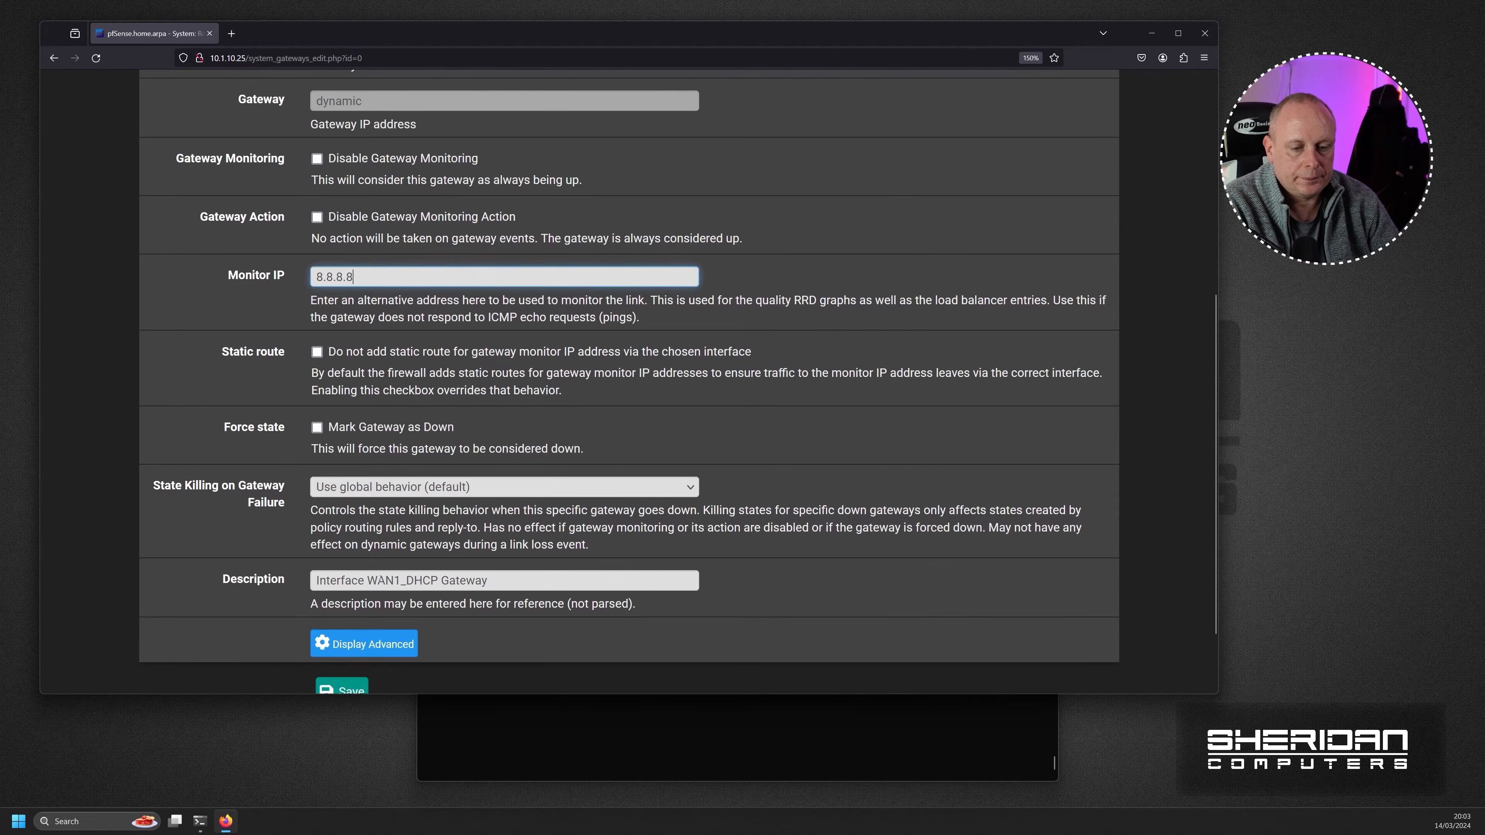
click(342, 689)
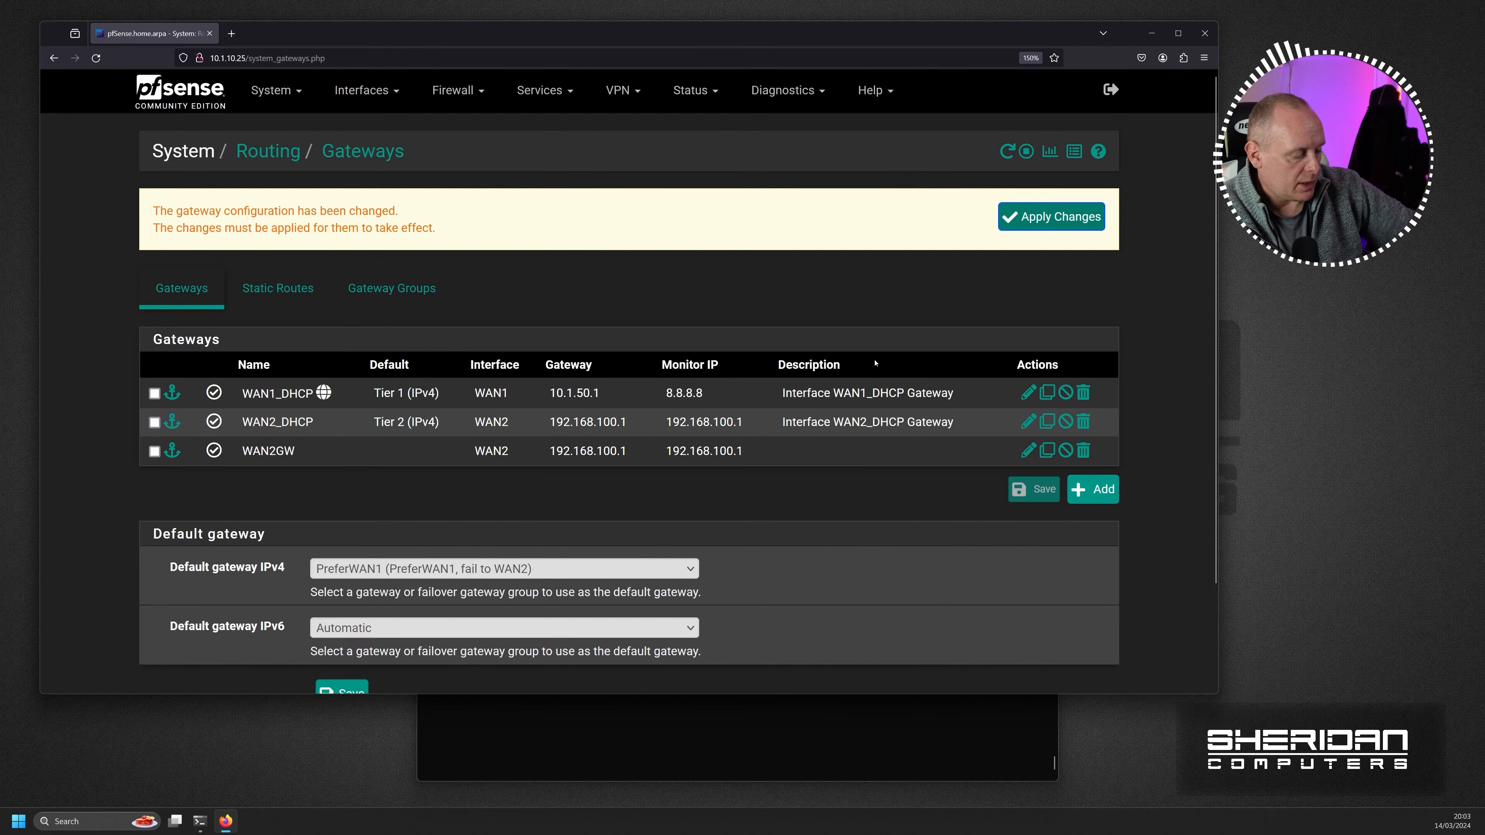
Set the WAN2_DHCP gateway's monitor IP to 8.8.4.4, save it and apply the gateway changes.
click(1027, 423)
scroll(1027, 421, down, 4)
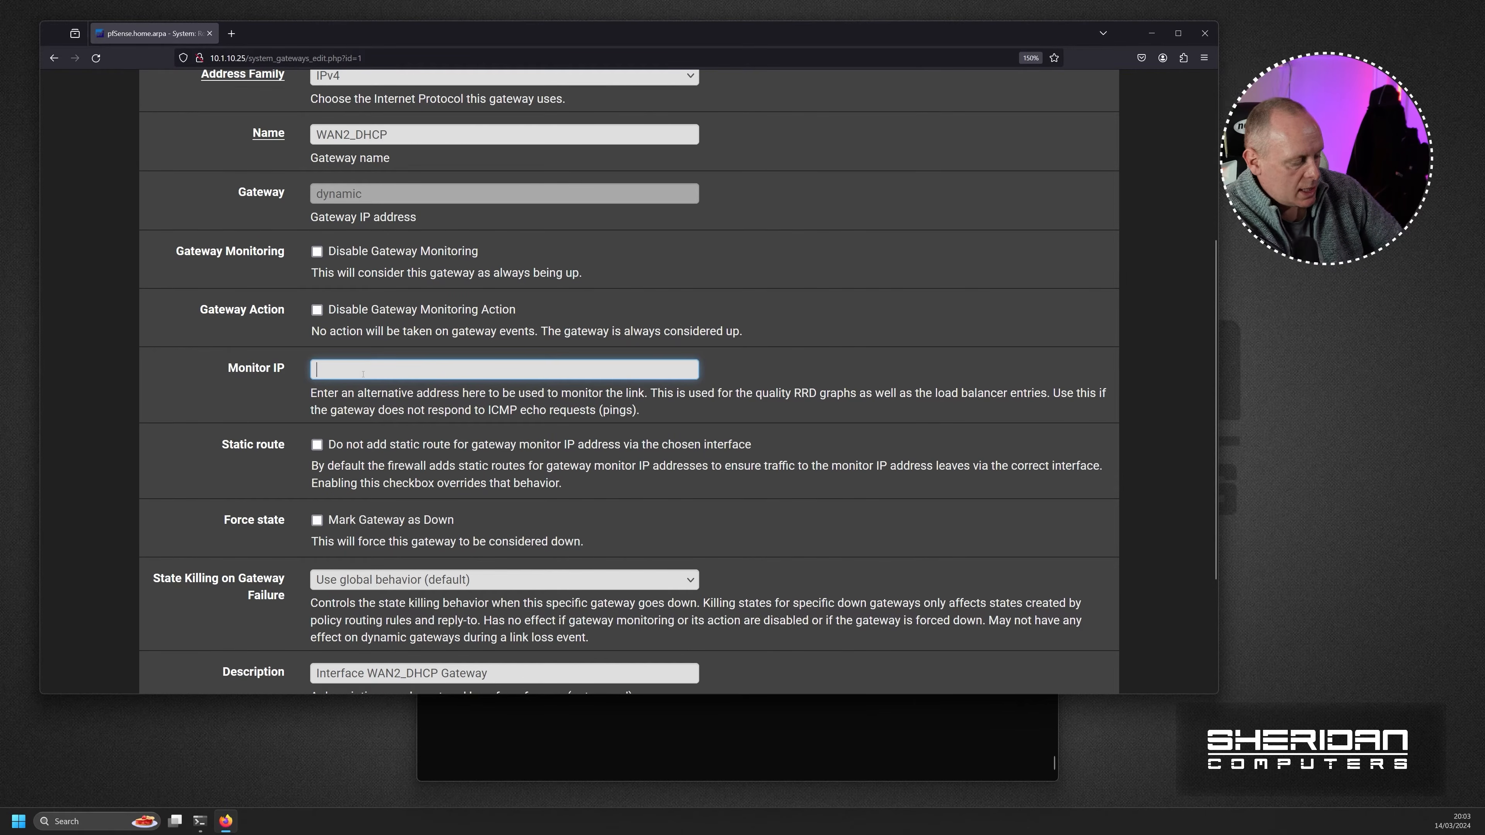
text(8.8.4.4)
click(817, 373)
scroll(784, 404, down, 5)
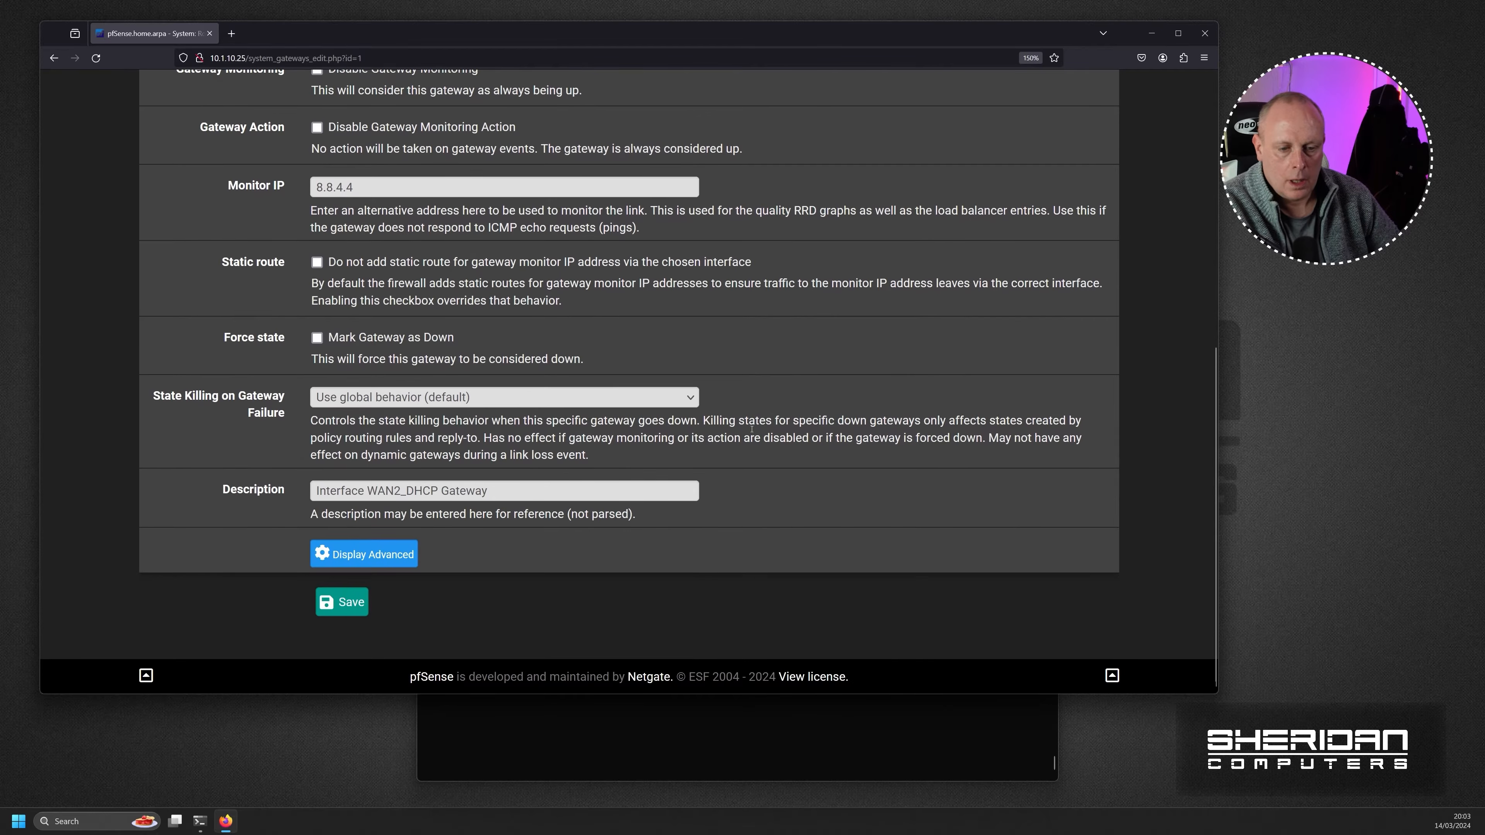
click(350, 601)
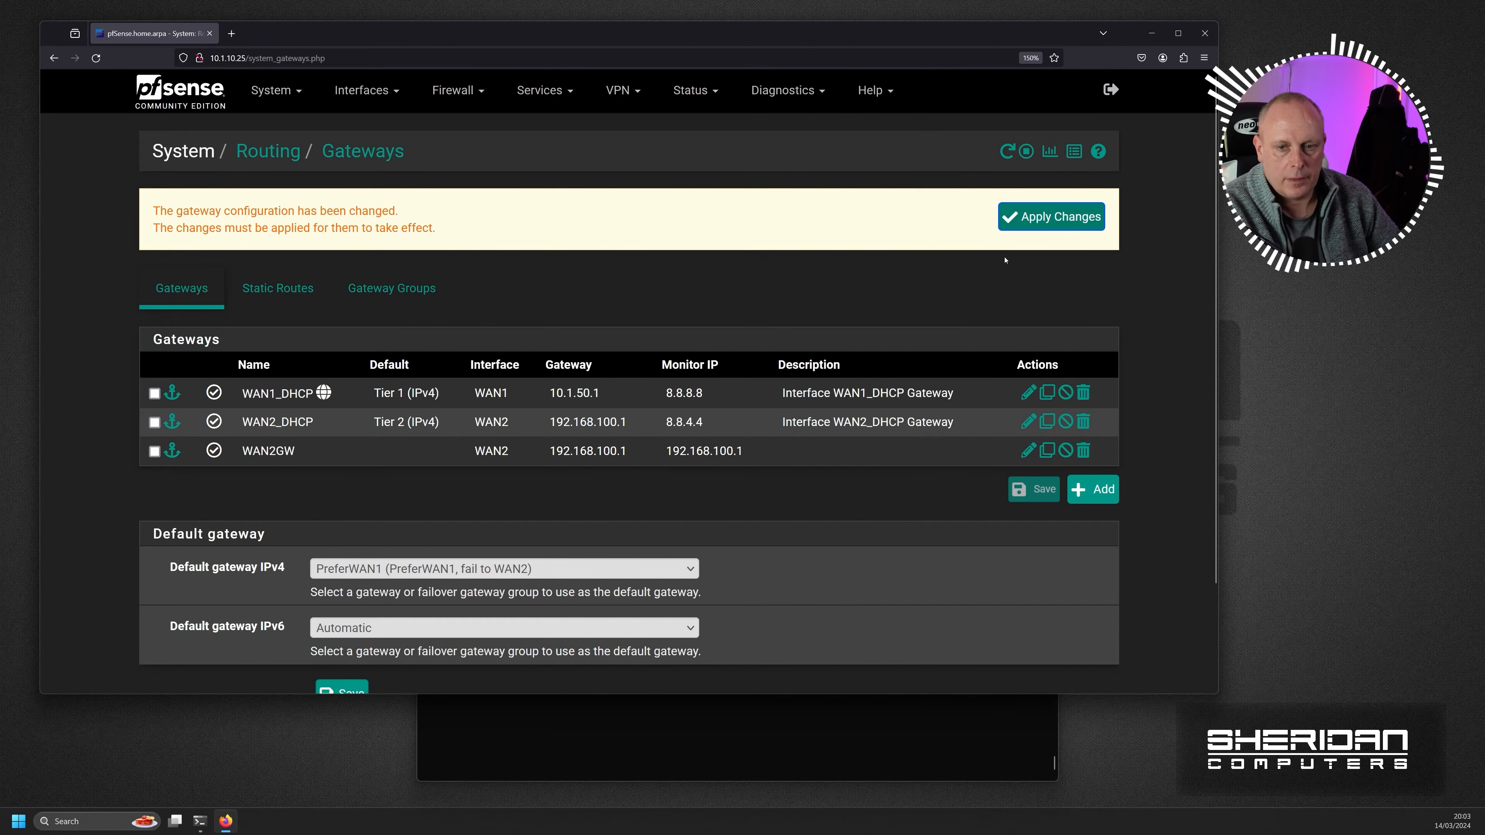
click(1023, 225)
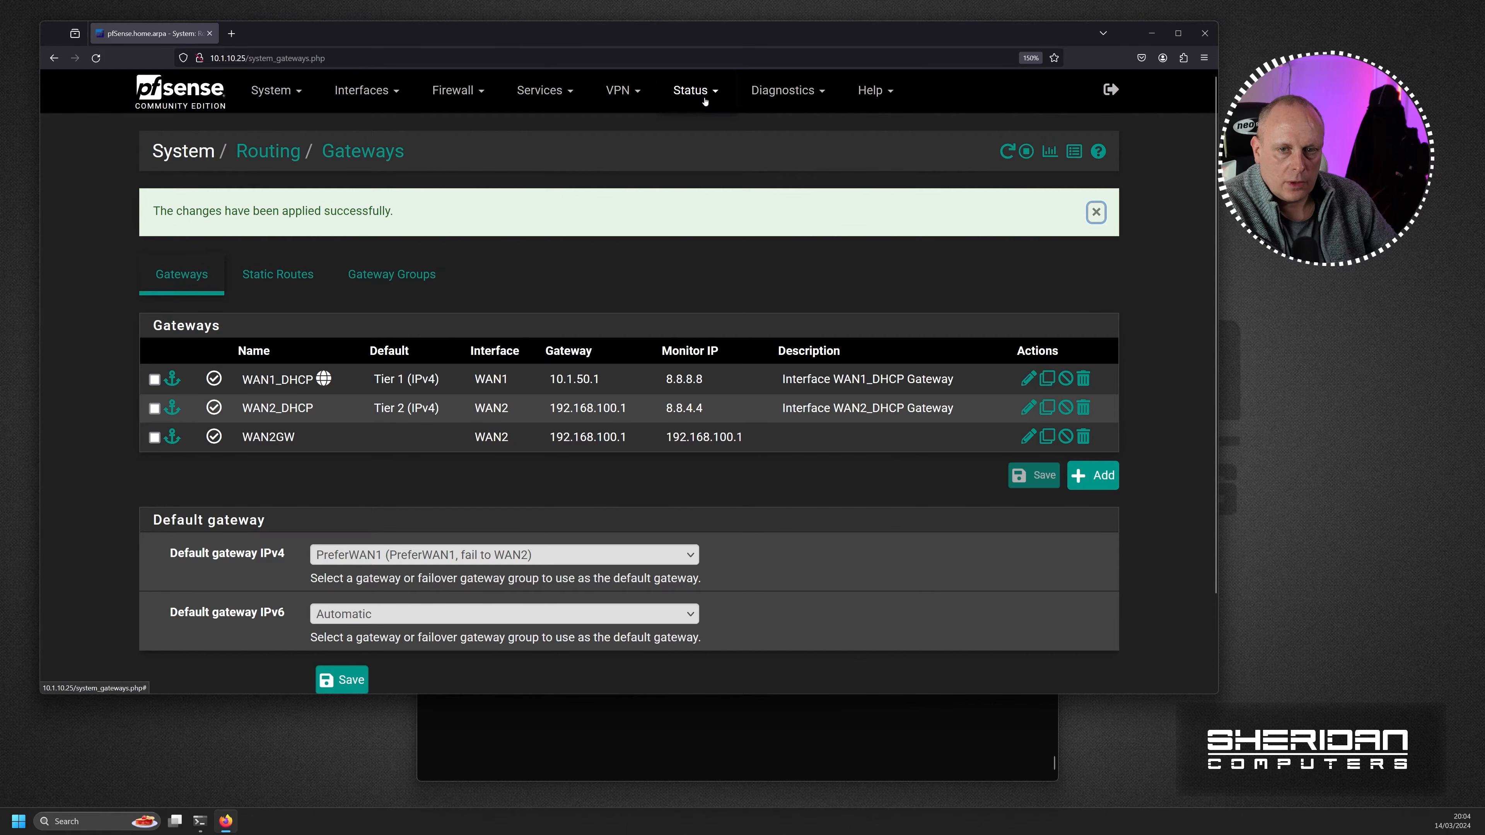
Open the status dashboard, run a fast.com speed test in a new browser tab and return to the dashboard's traffic graphs.
click(692, 90)
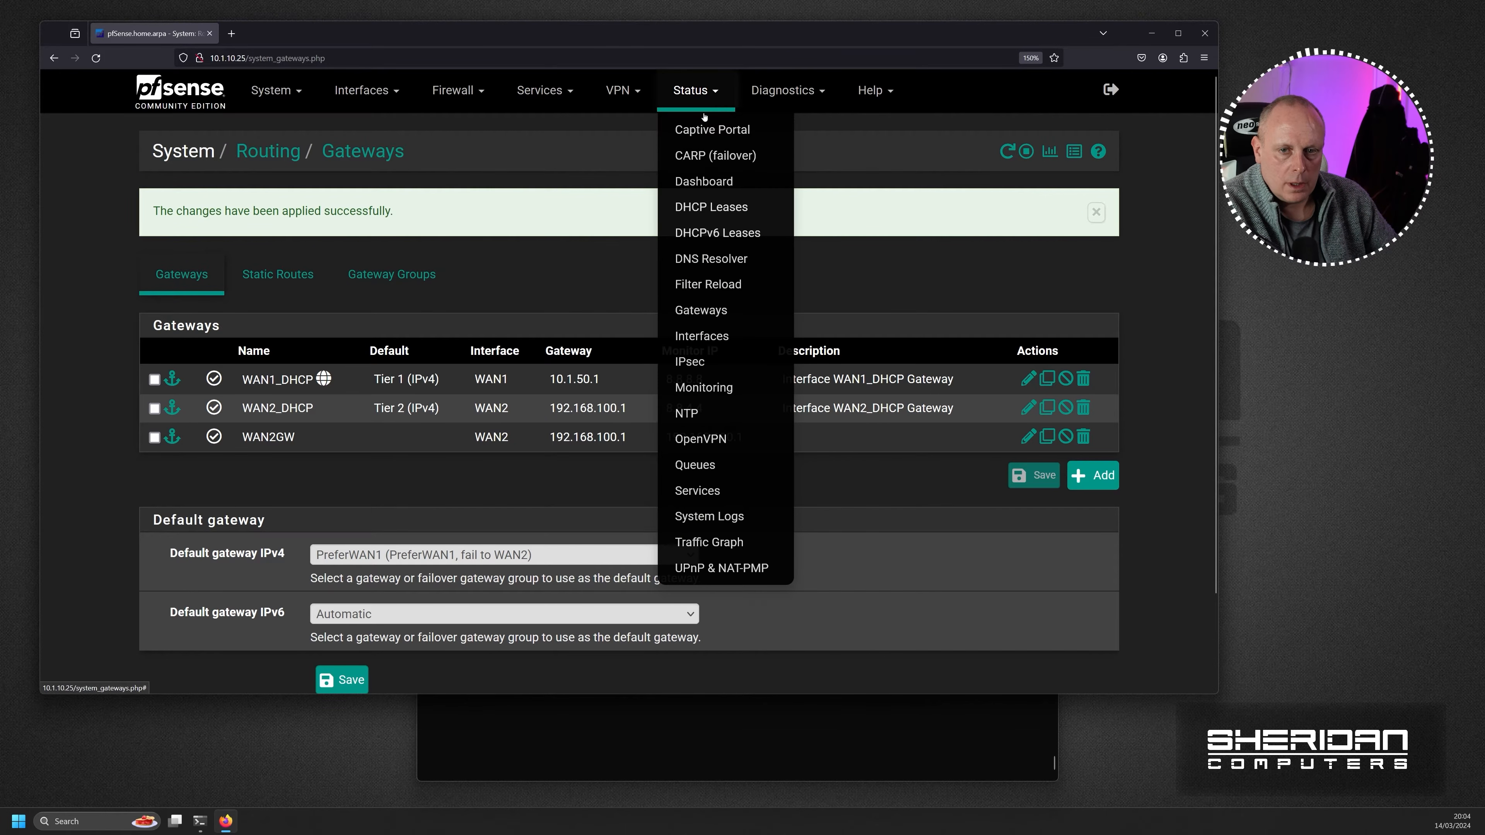
click(706, 182)
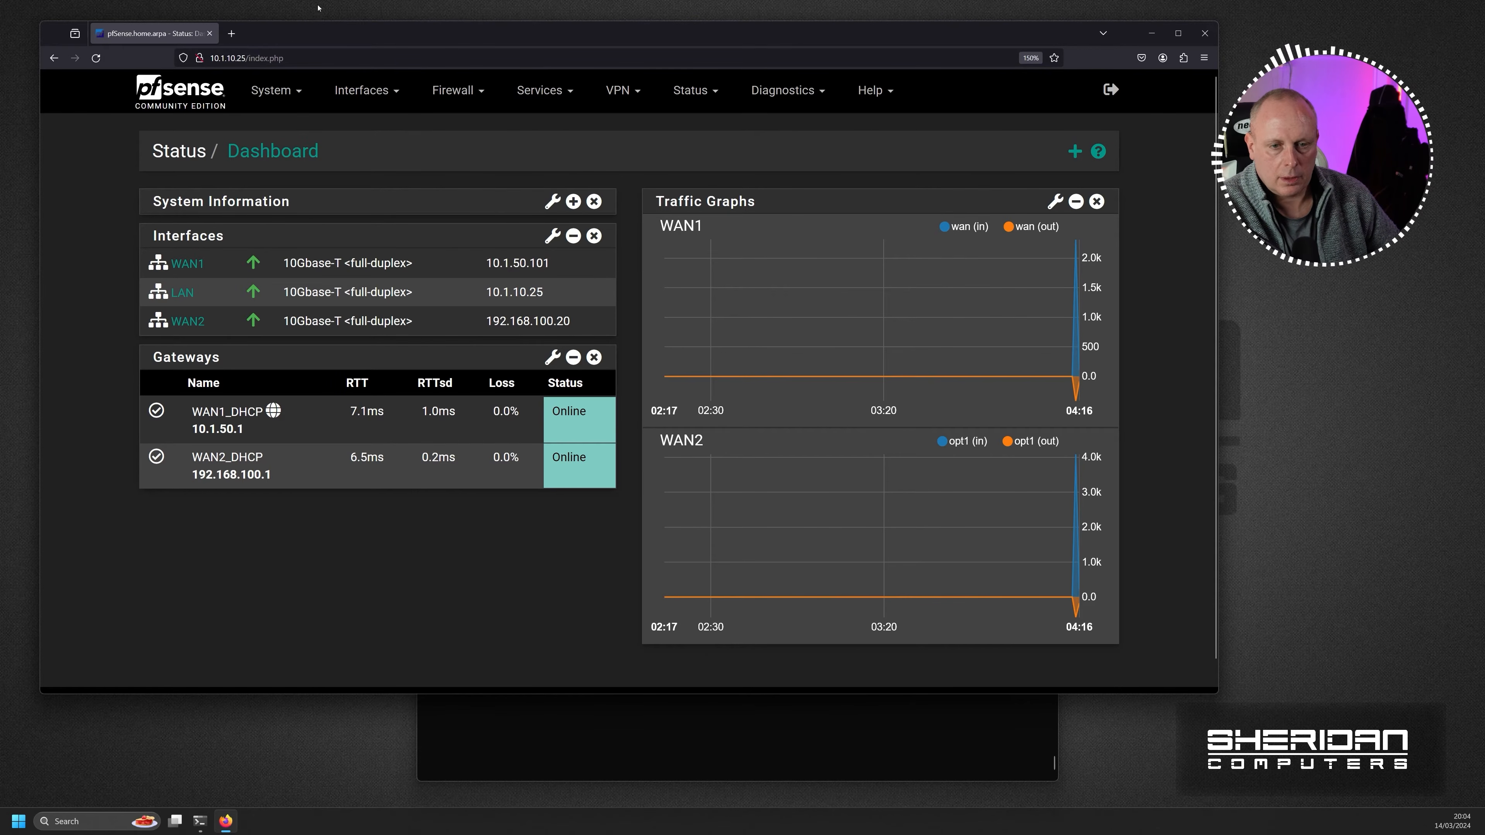
click(230, 33)
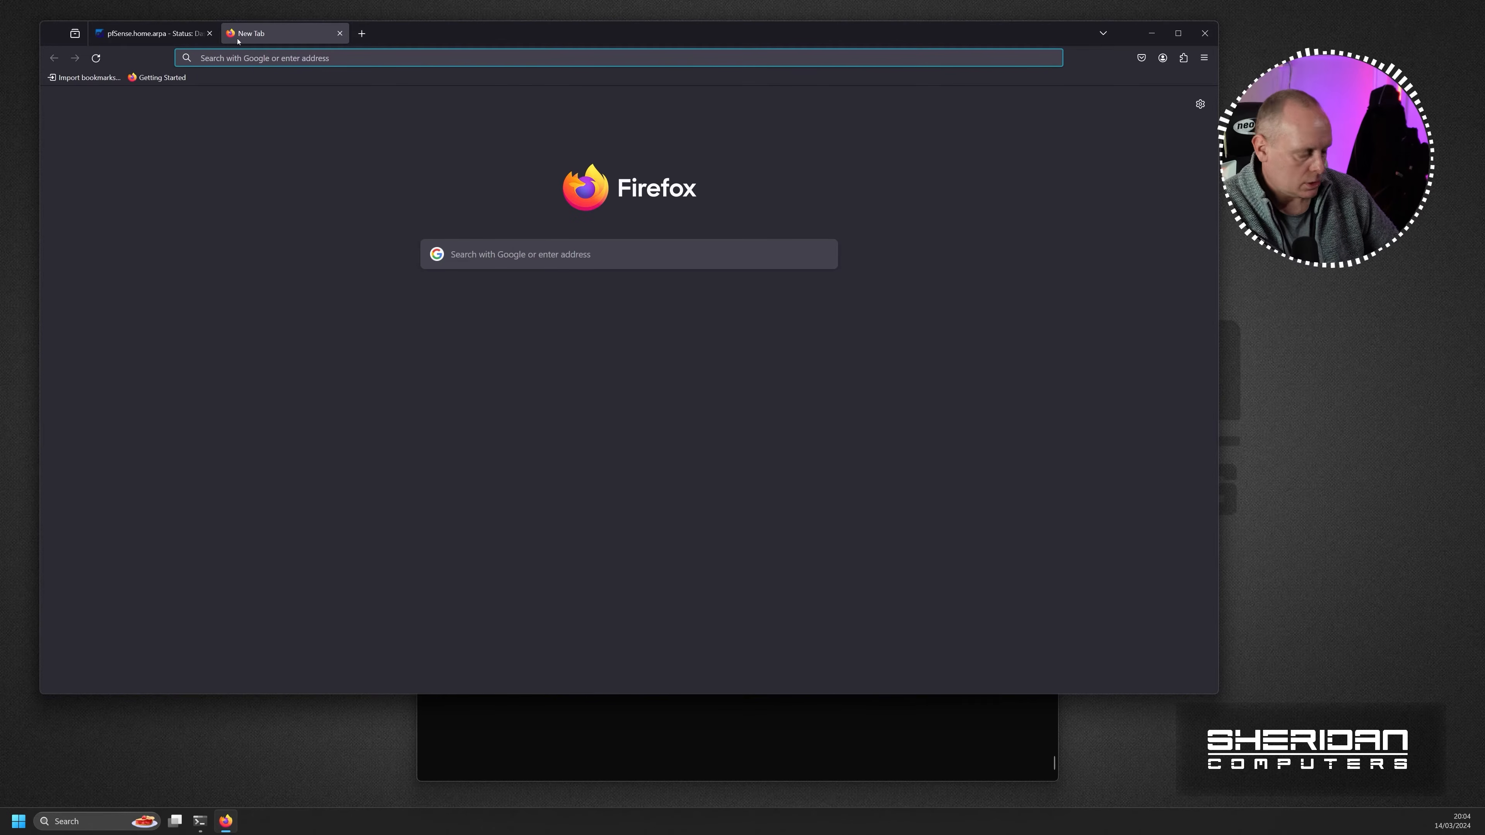
text(fast.com)
key(Return)
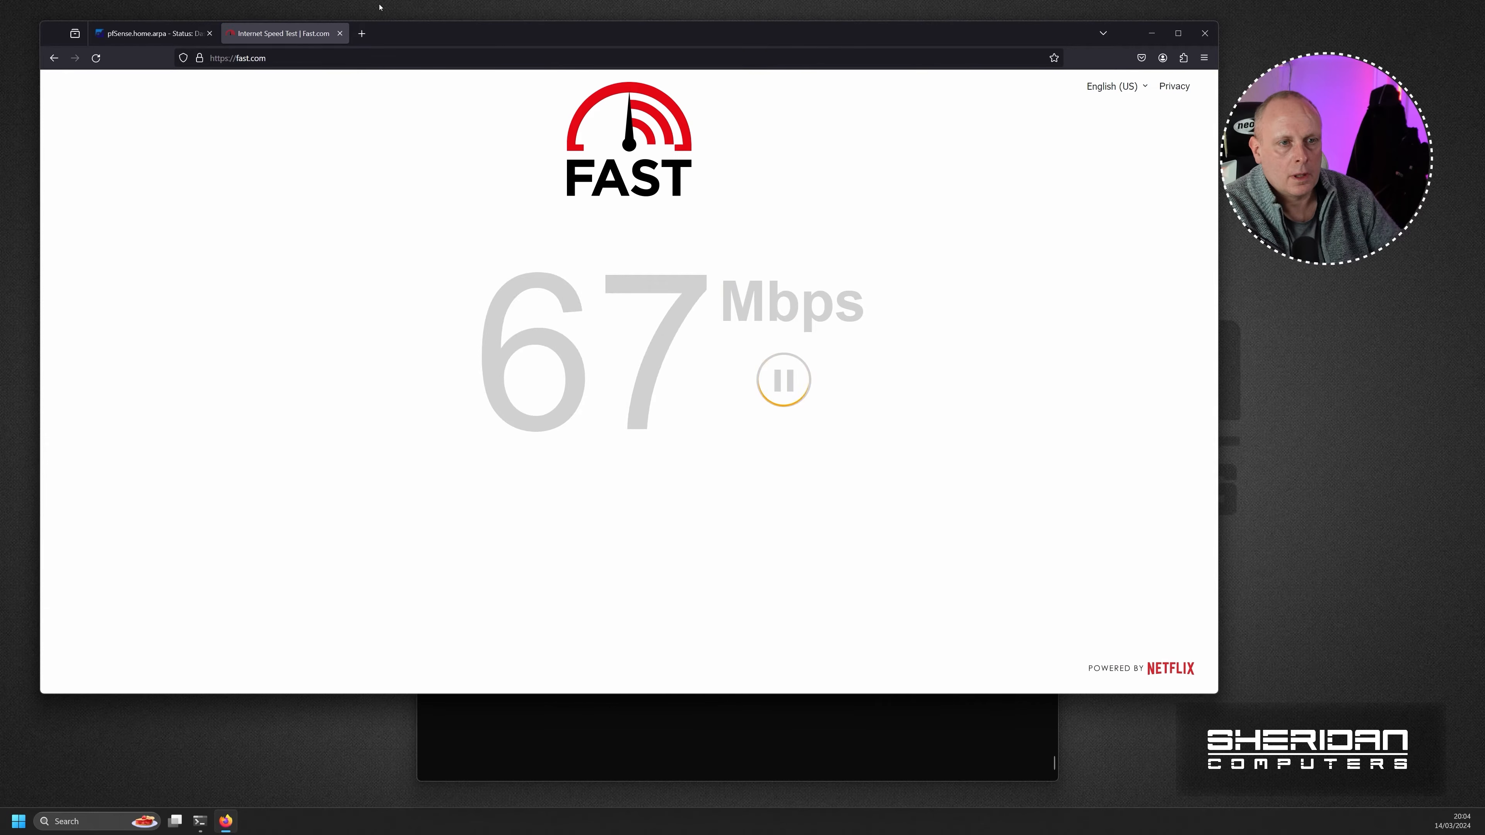
click(151, 33)
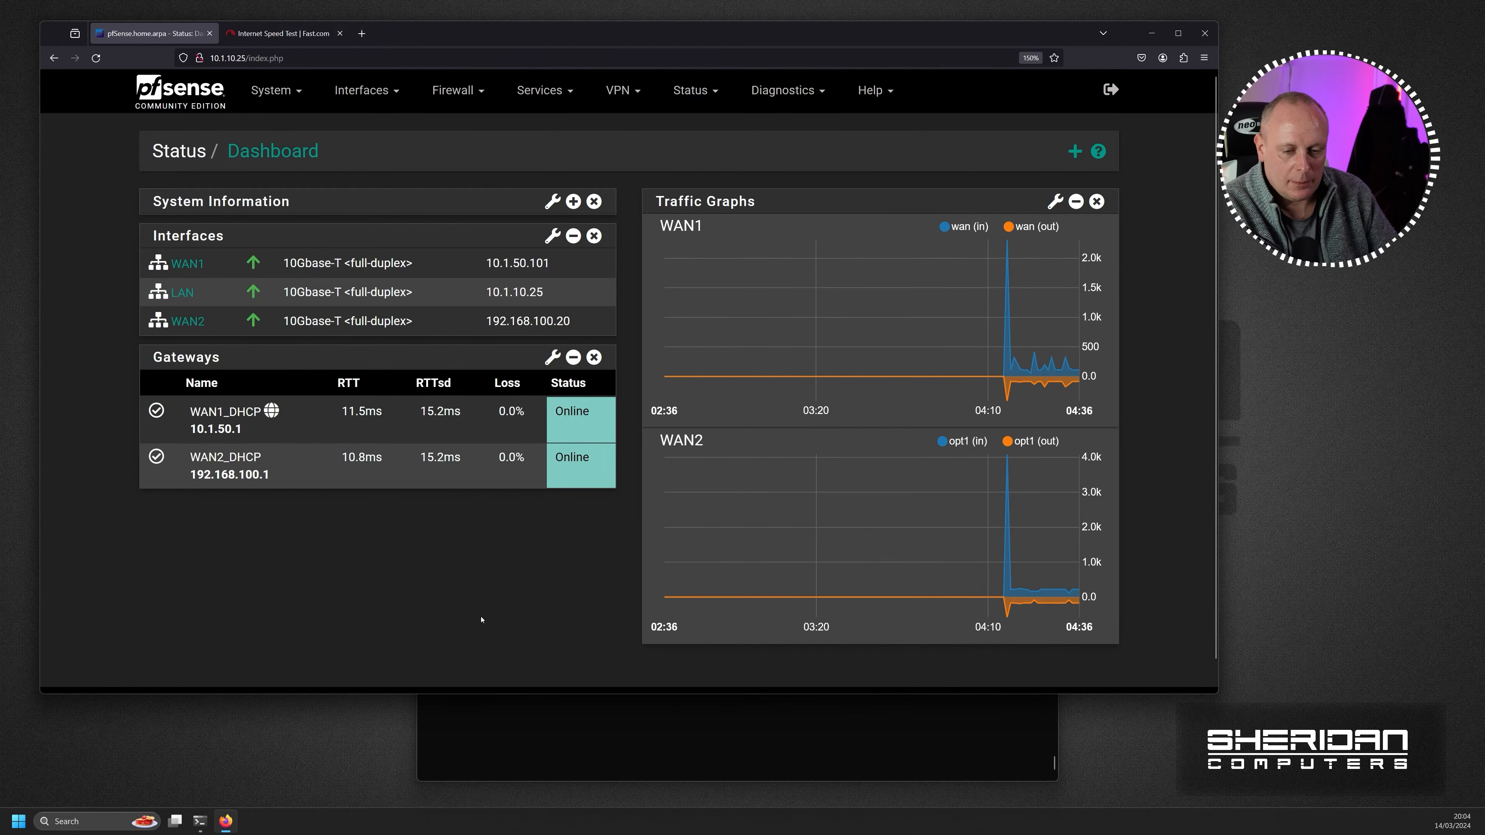
Switch to the LAN client's terminal and run curl example.com repeatedly to test load balancing across the two WANs.
click(531, 736)
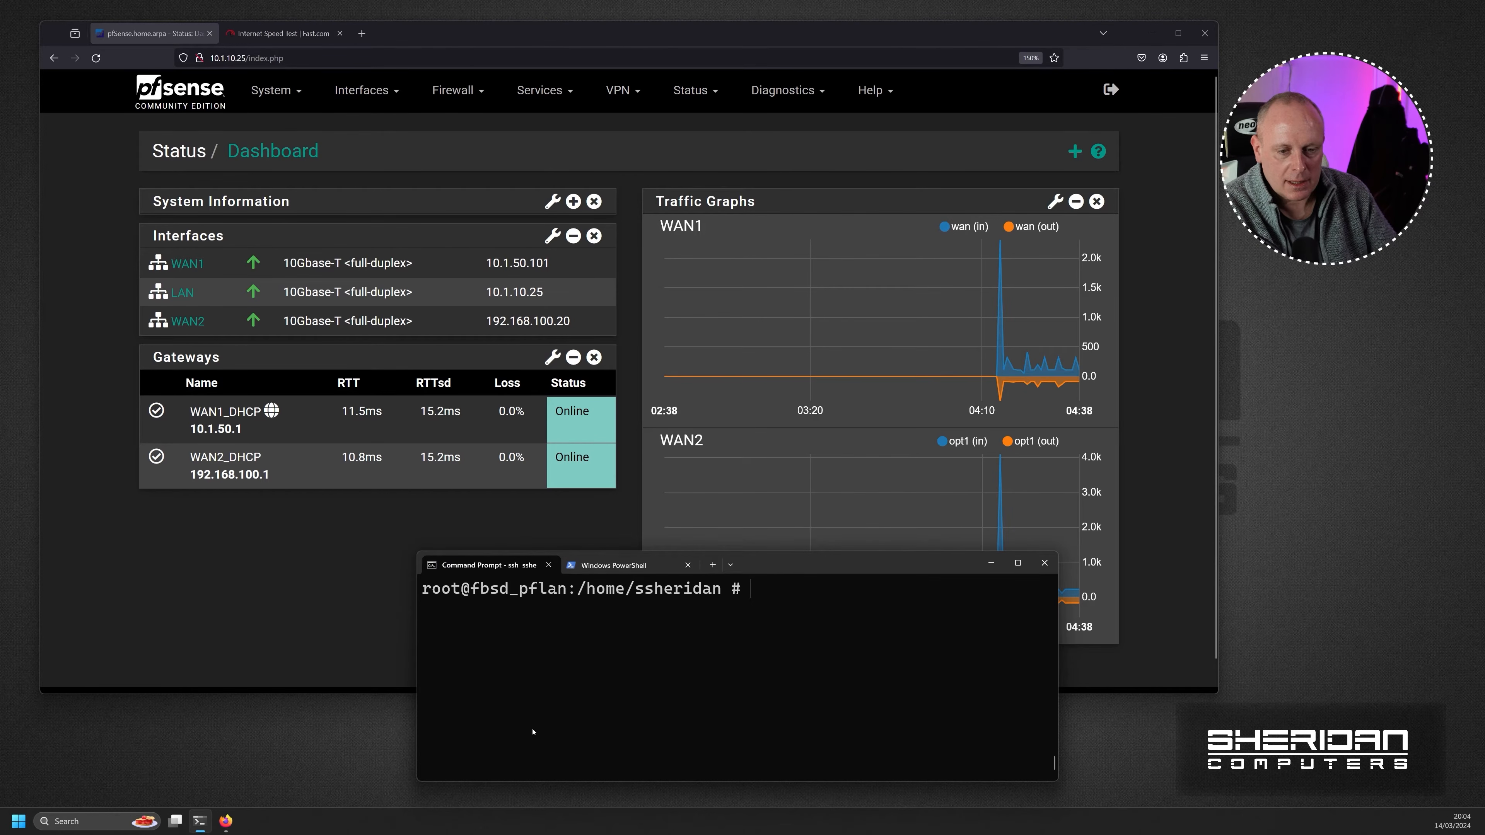
text(curl example.com)
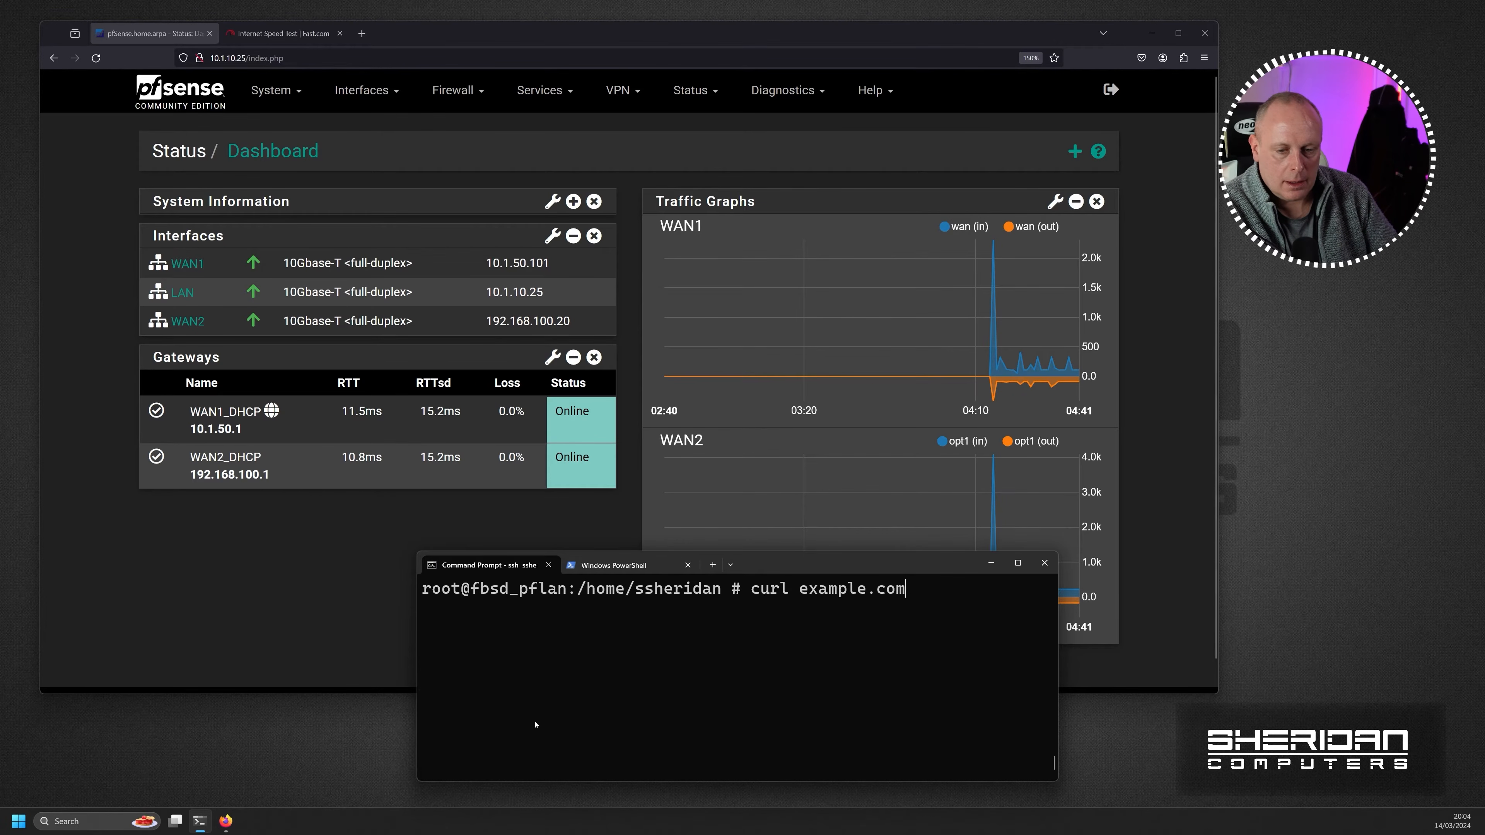
key(Return)
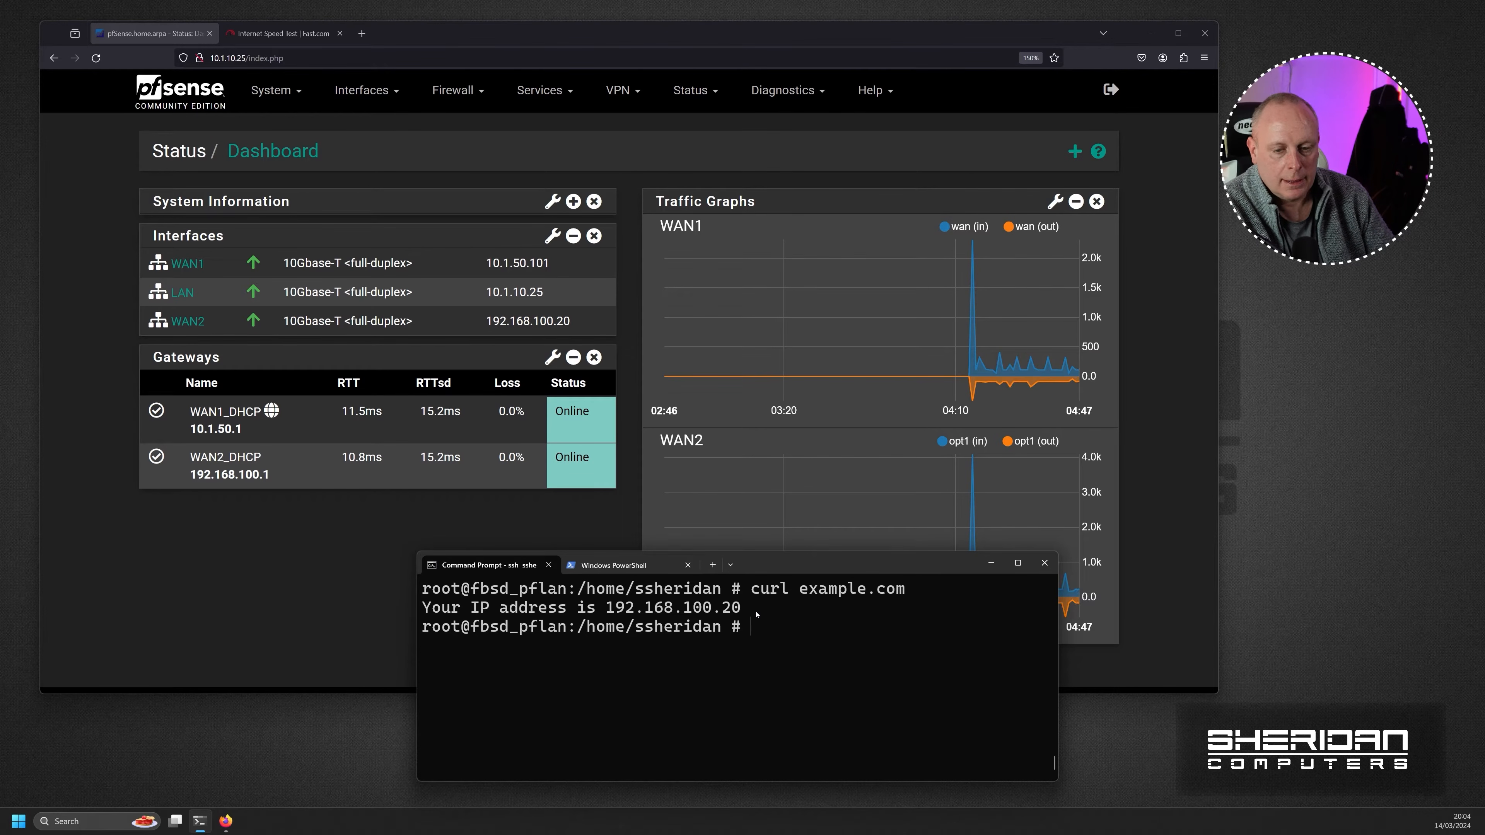
key(Up)
key(Return)
key(Up)
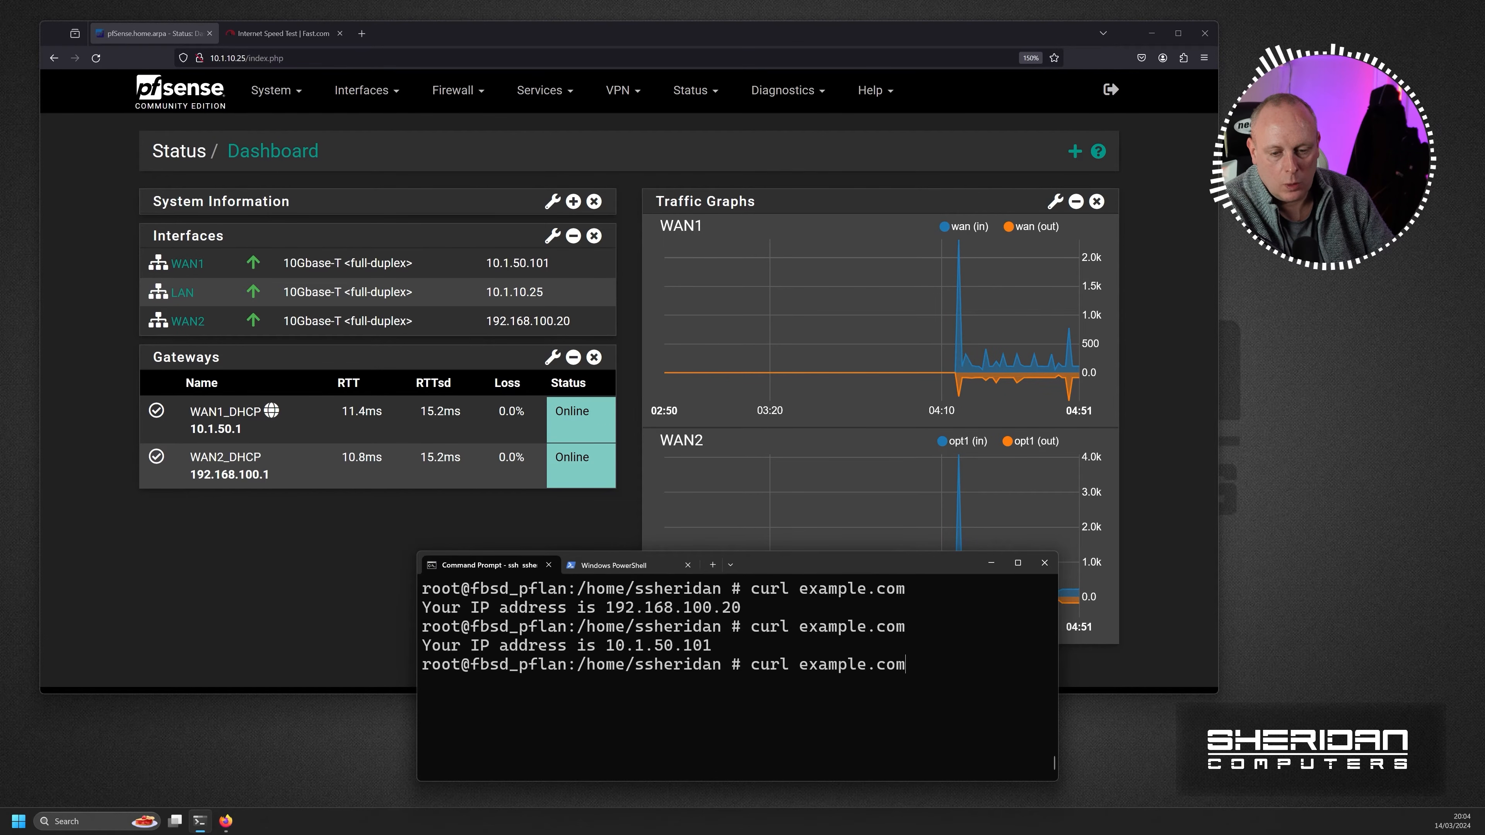
key(Return)
key(Up)
key(Return)
key(Up)
key(Return)
key(Up)
key(Return)
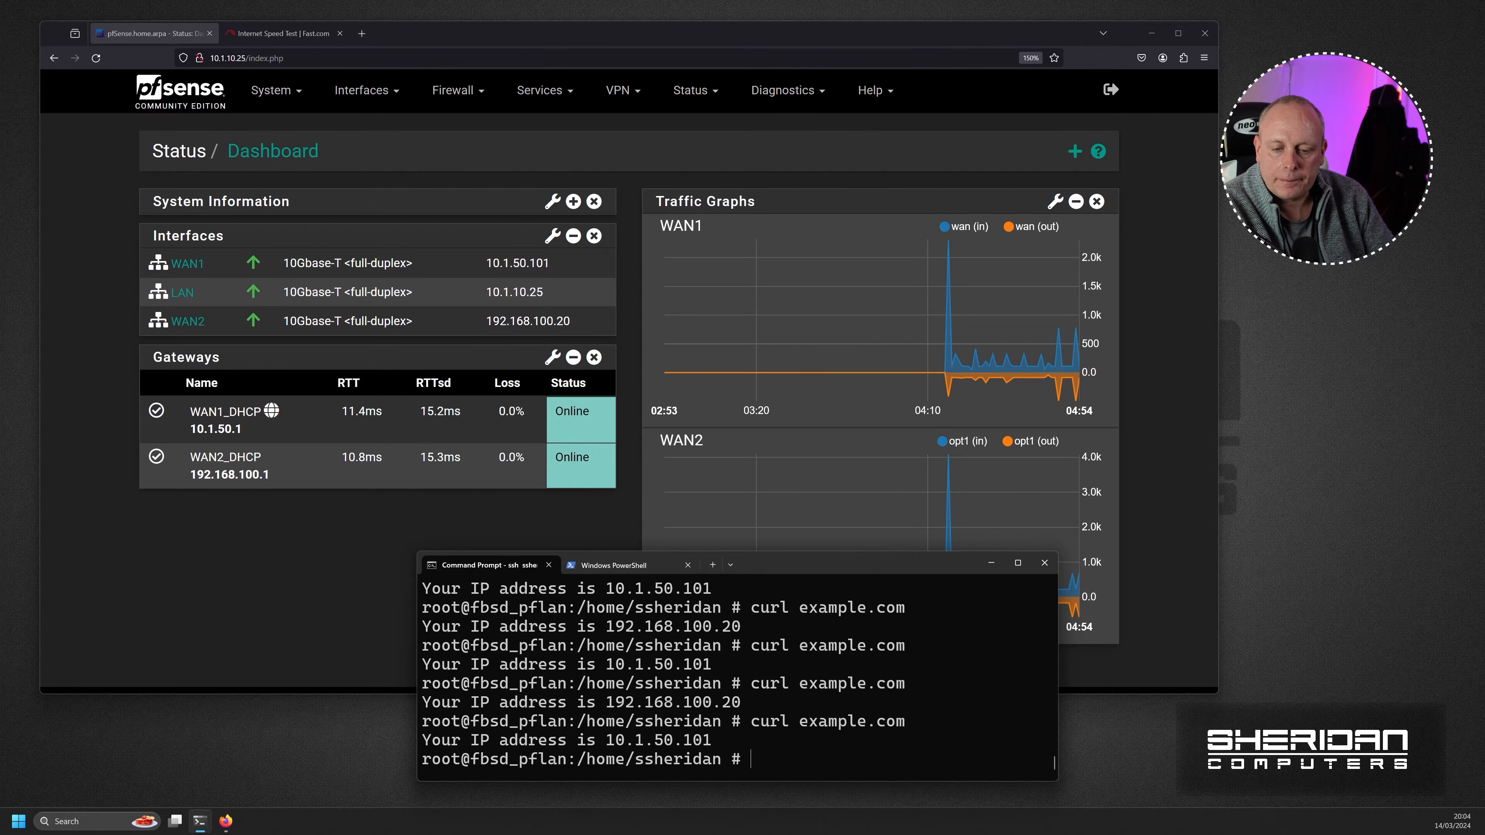
key(Up)
key(Return)
key(Up)
key(Return)
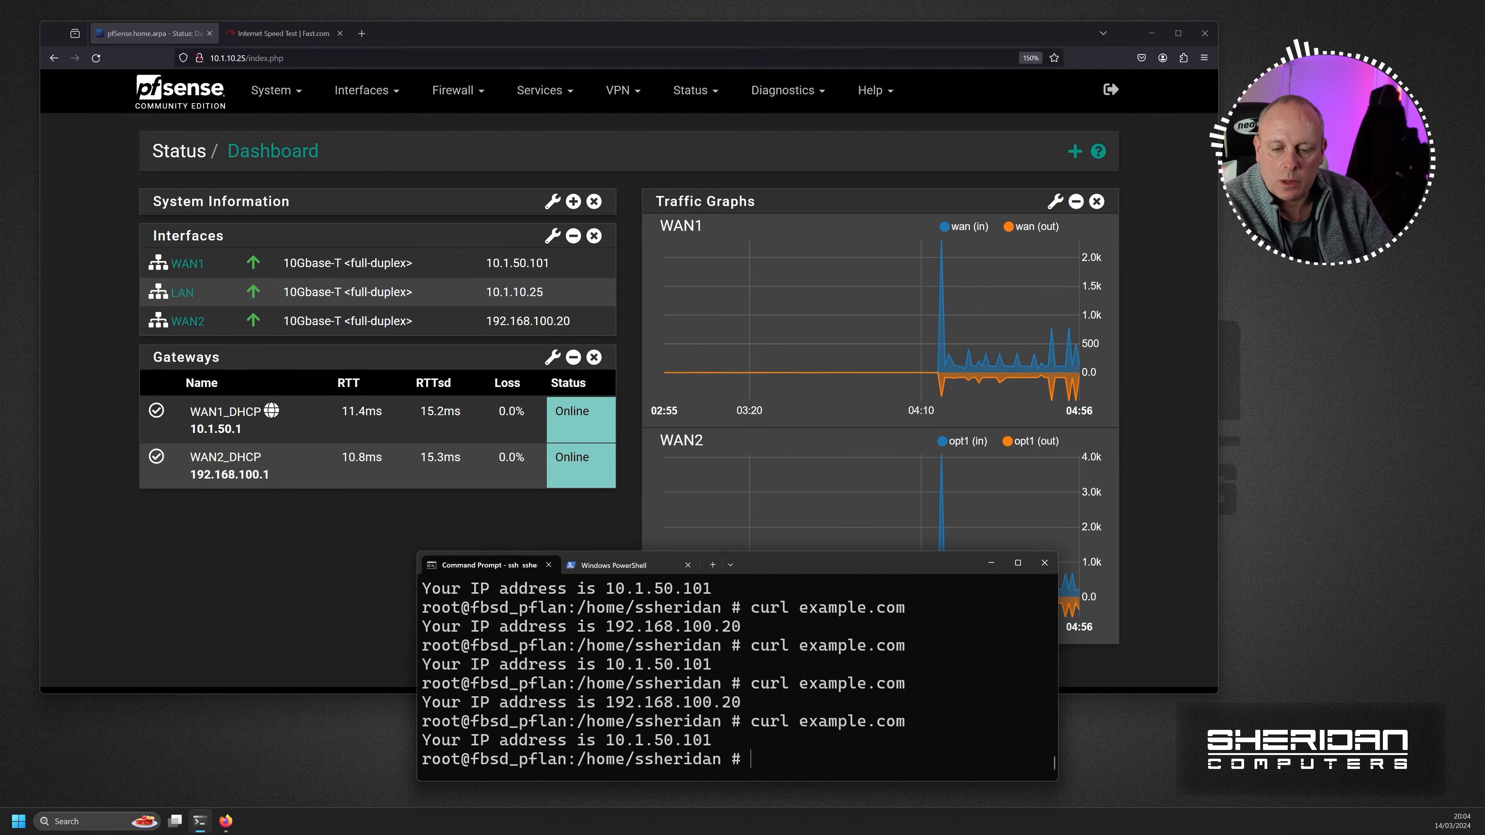
key(Up)
key(Return)
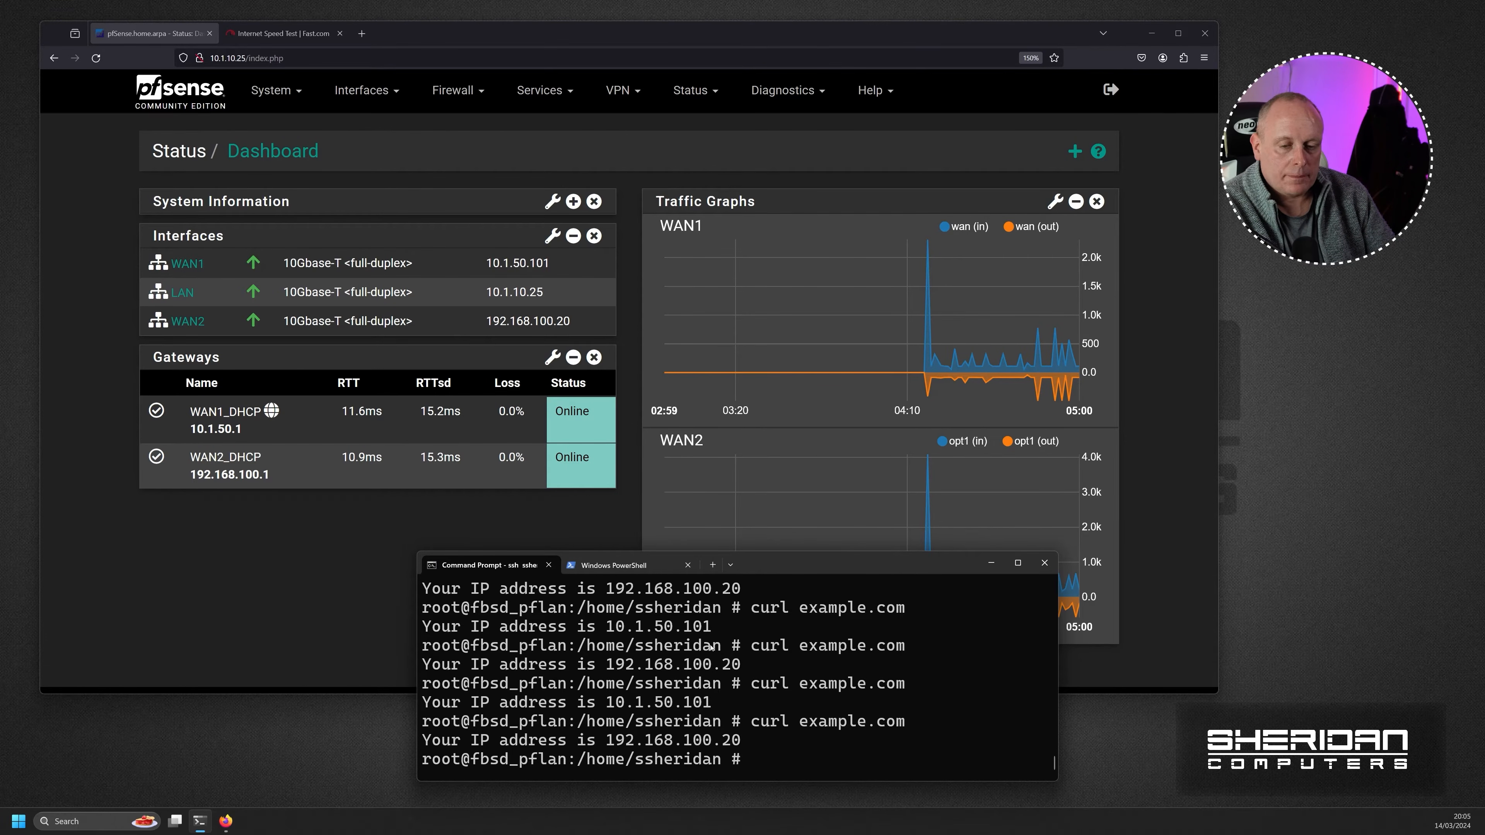
key(Up)
key(Return)
key(Up)
key(Return)
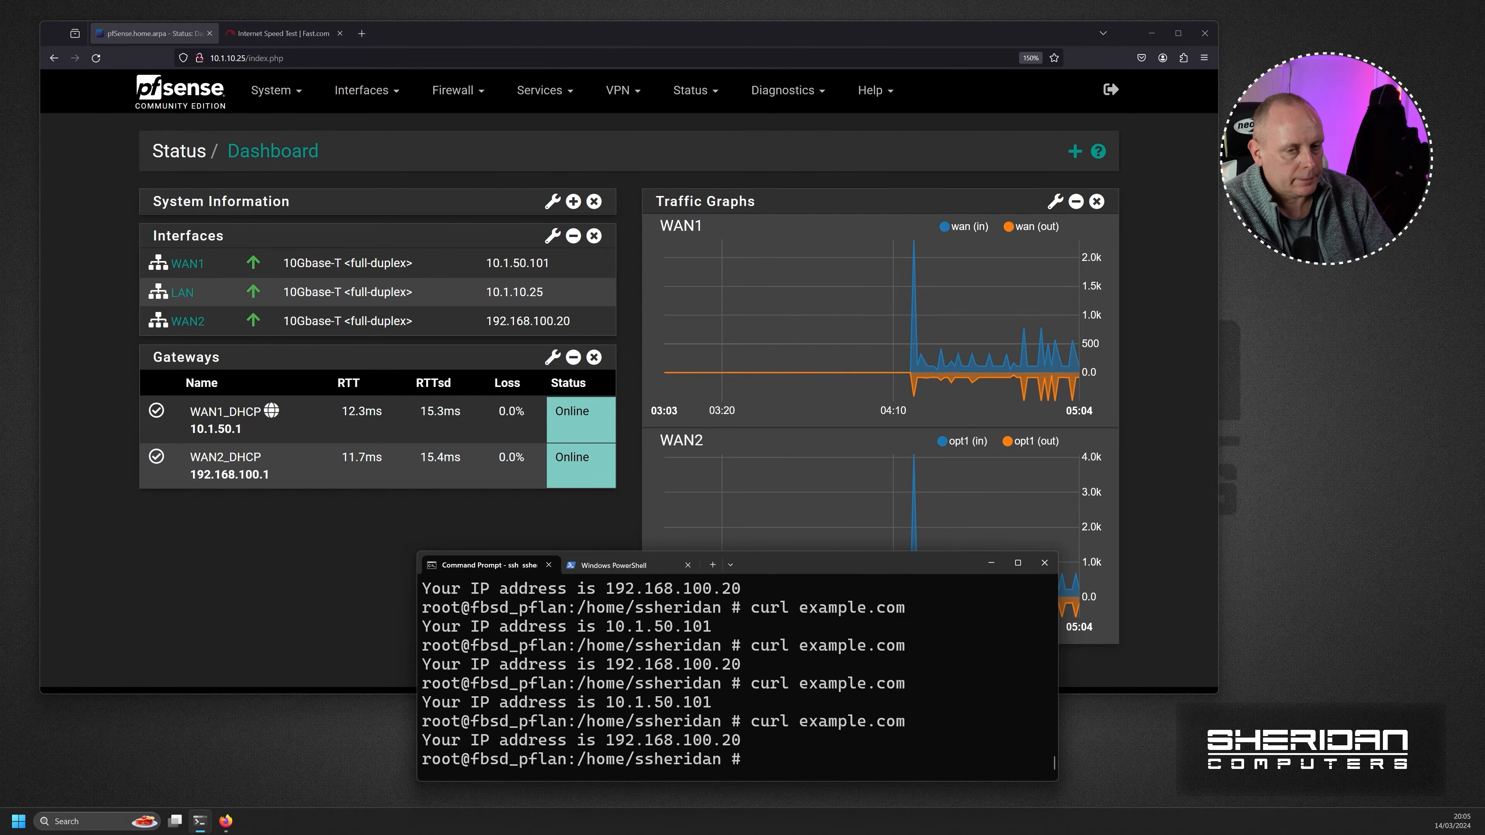
key(Up)
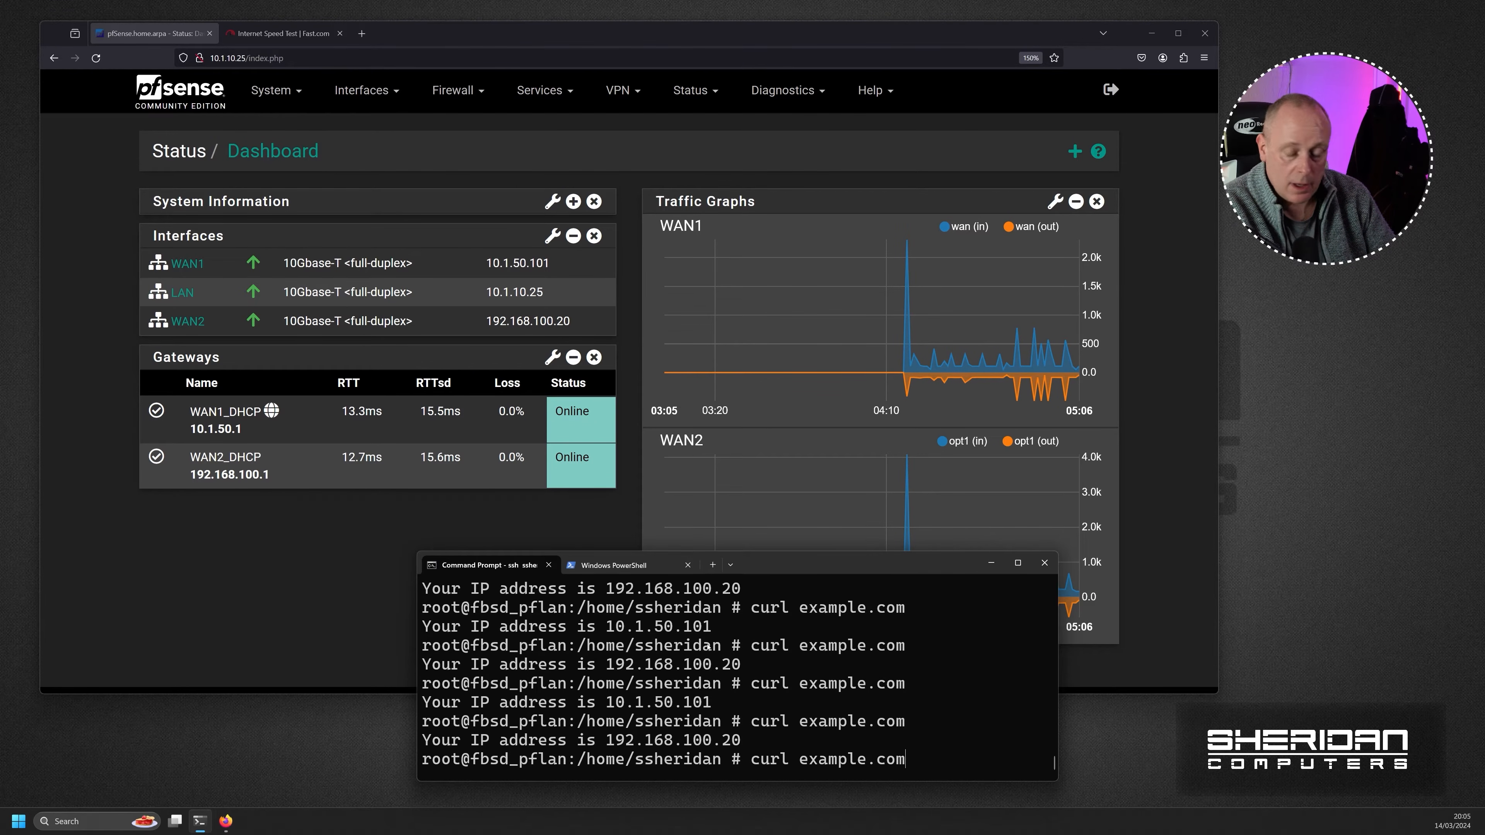
key(Return)
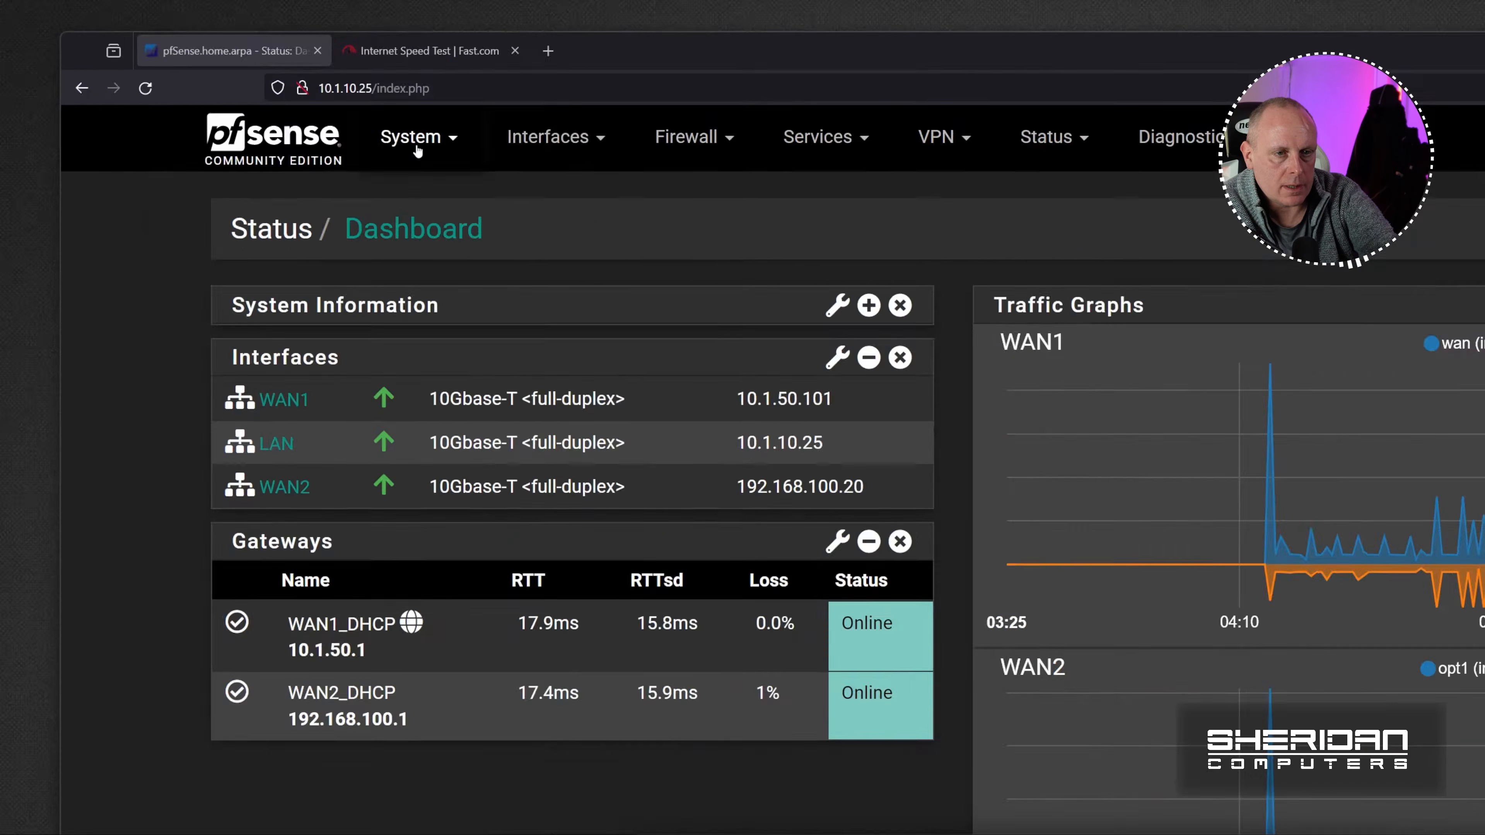
Enable sticky connections for load balancing in pfSense's advanced miscellaneous system settings.
click(417, 150)
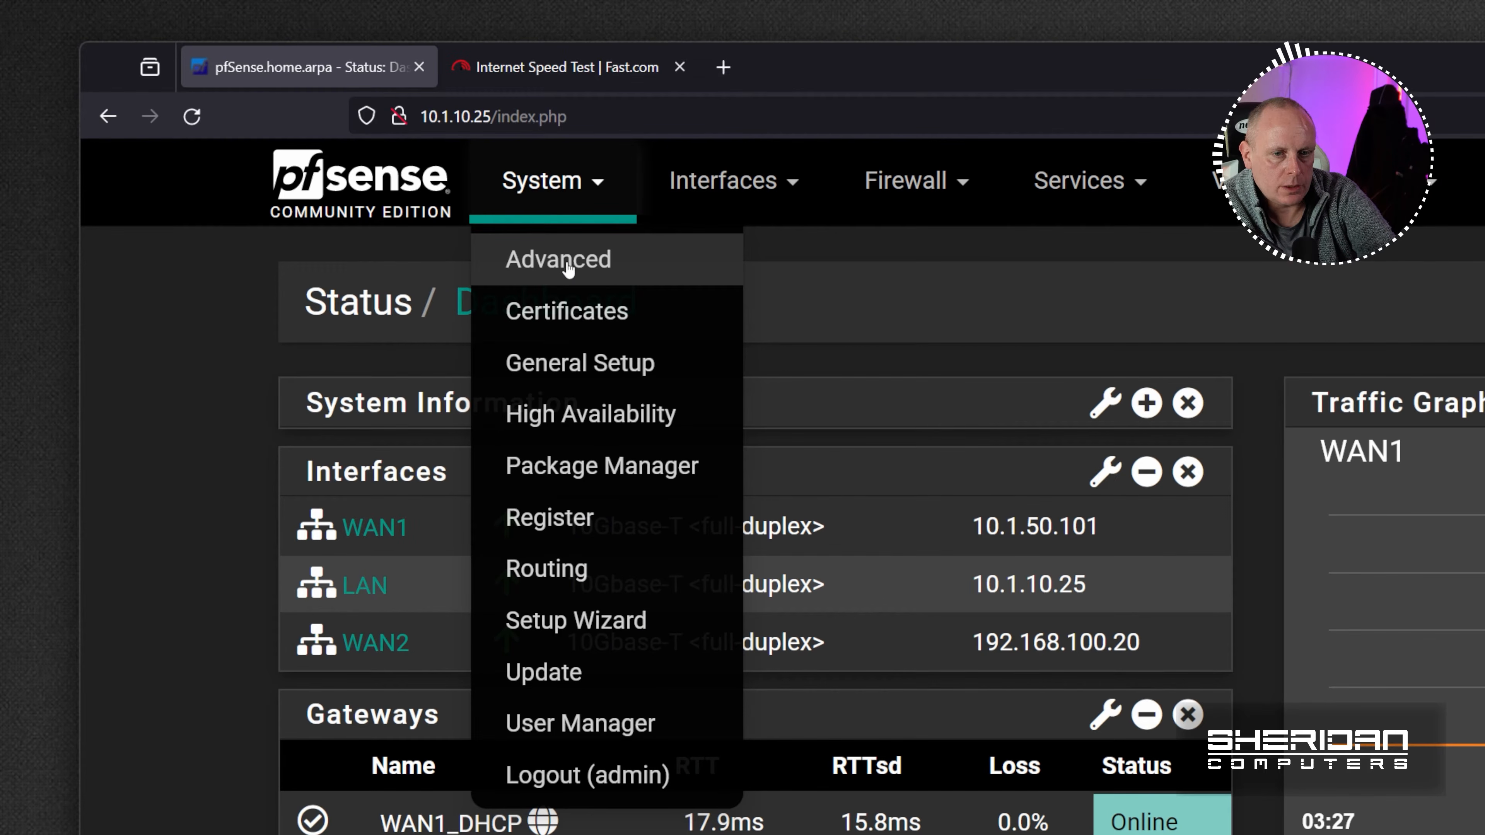
click(565, 263)
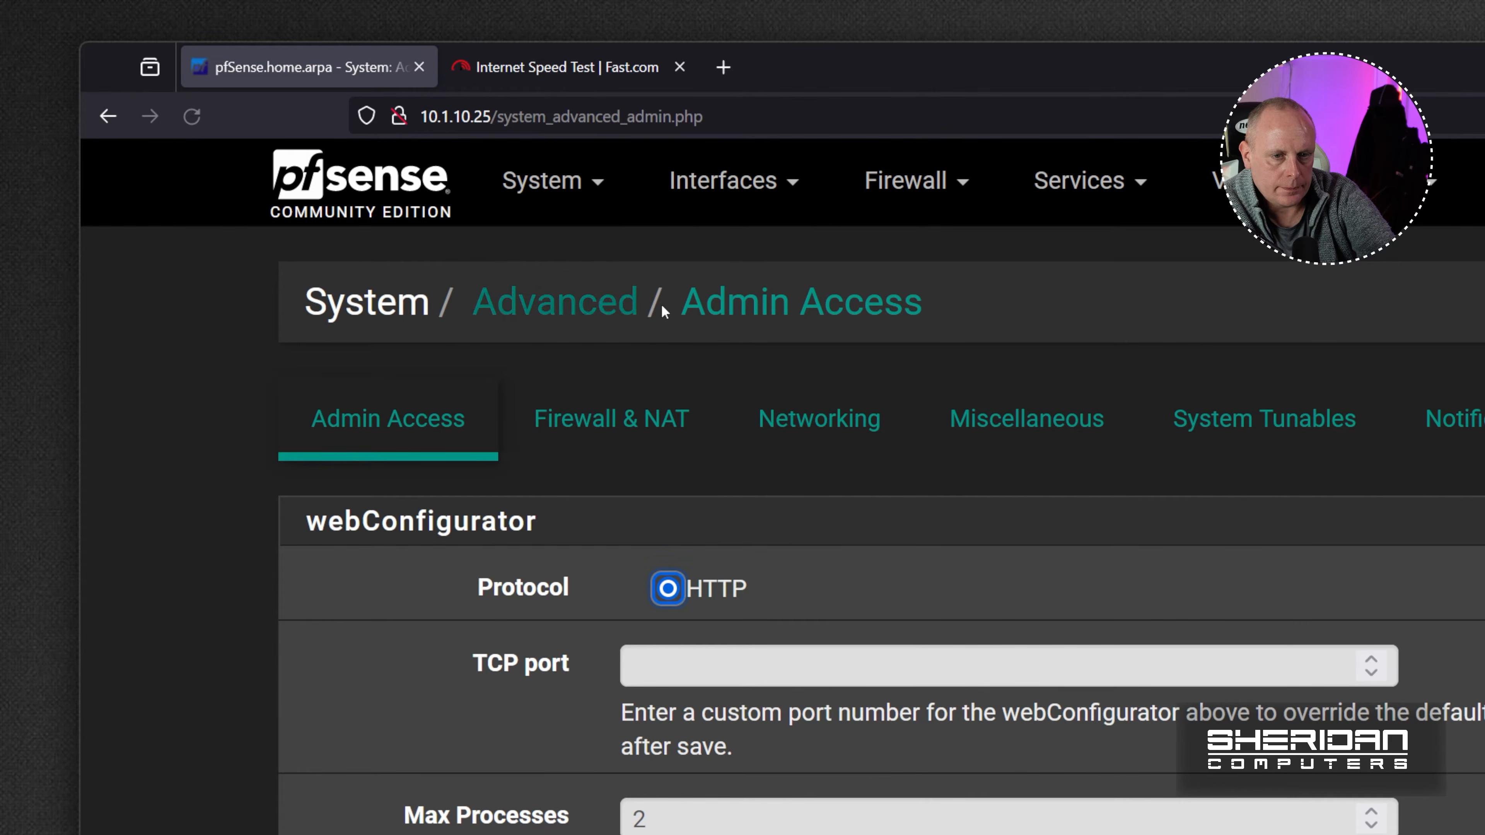
click(979, 429)
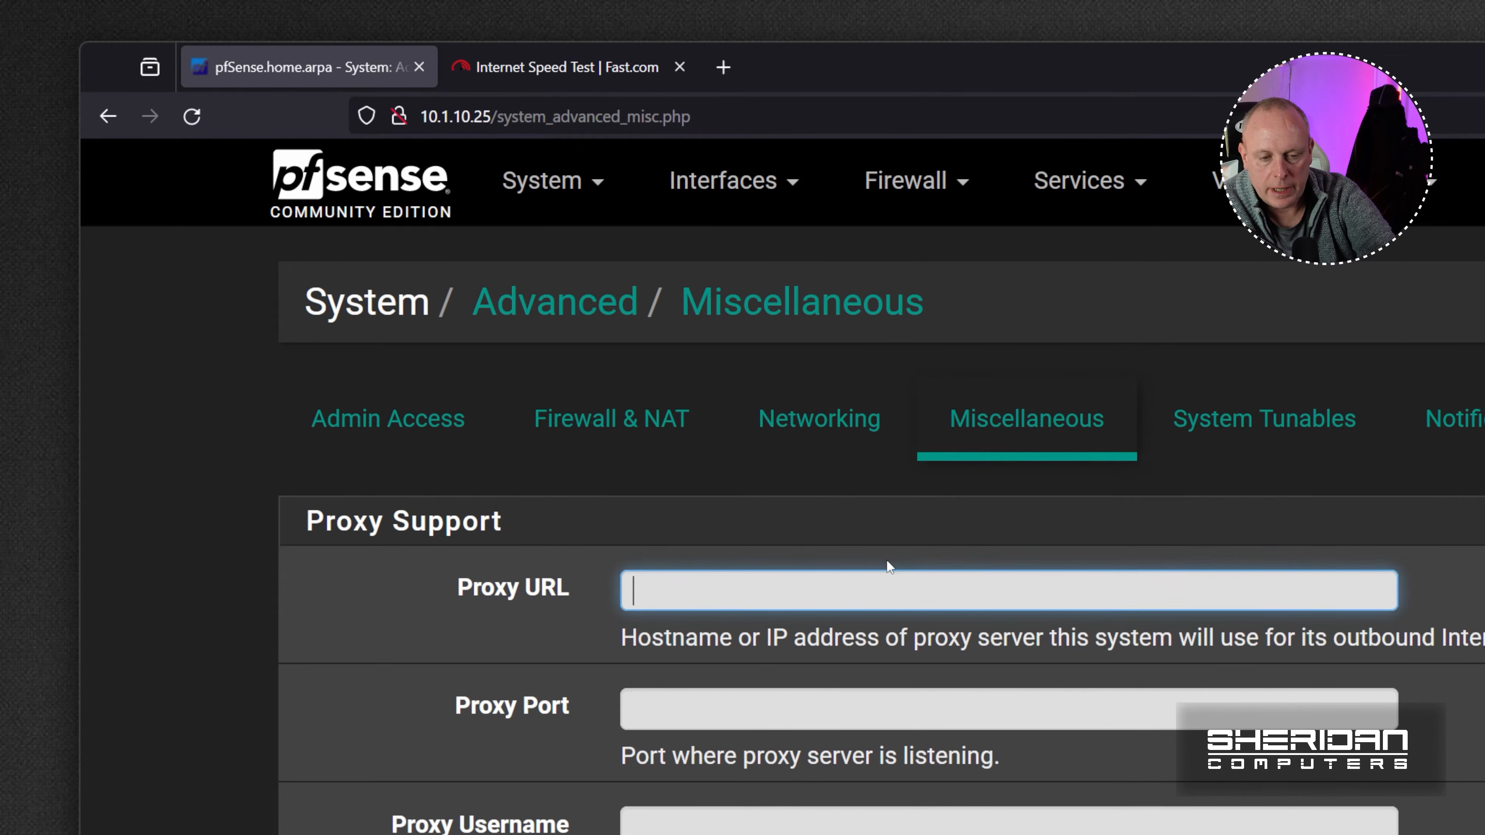
scroll(886, 562, down, 4)
scroll(765, 667, down, 2)
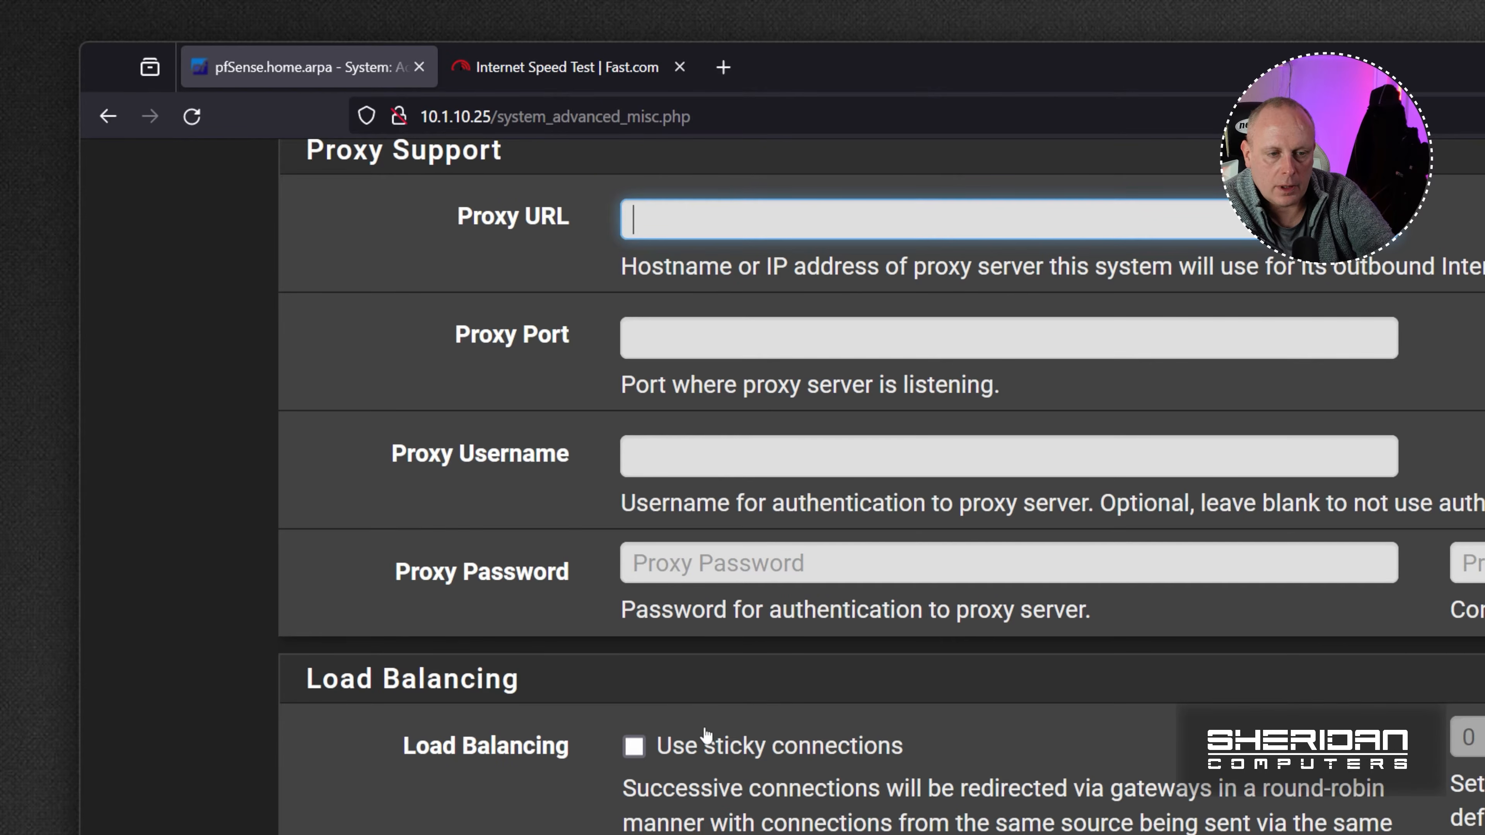
scroll(706, 736, down, 6)
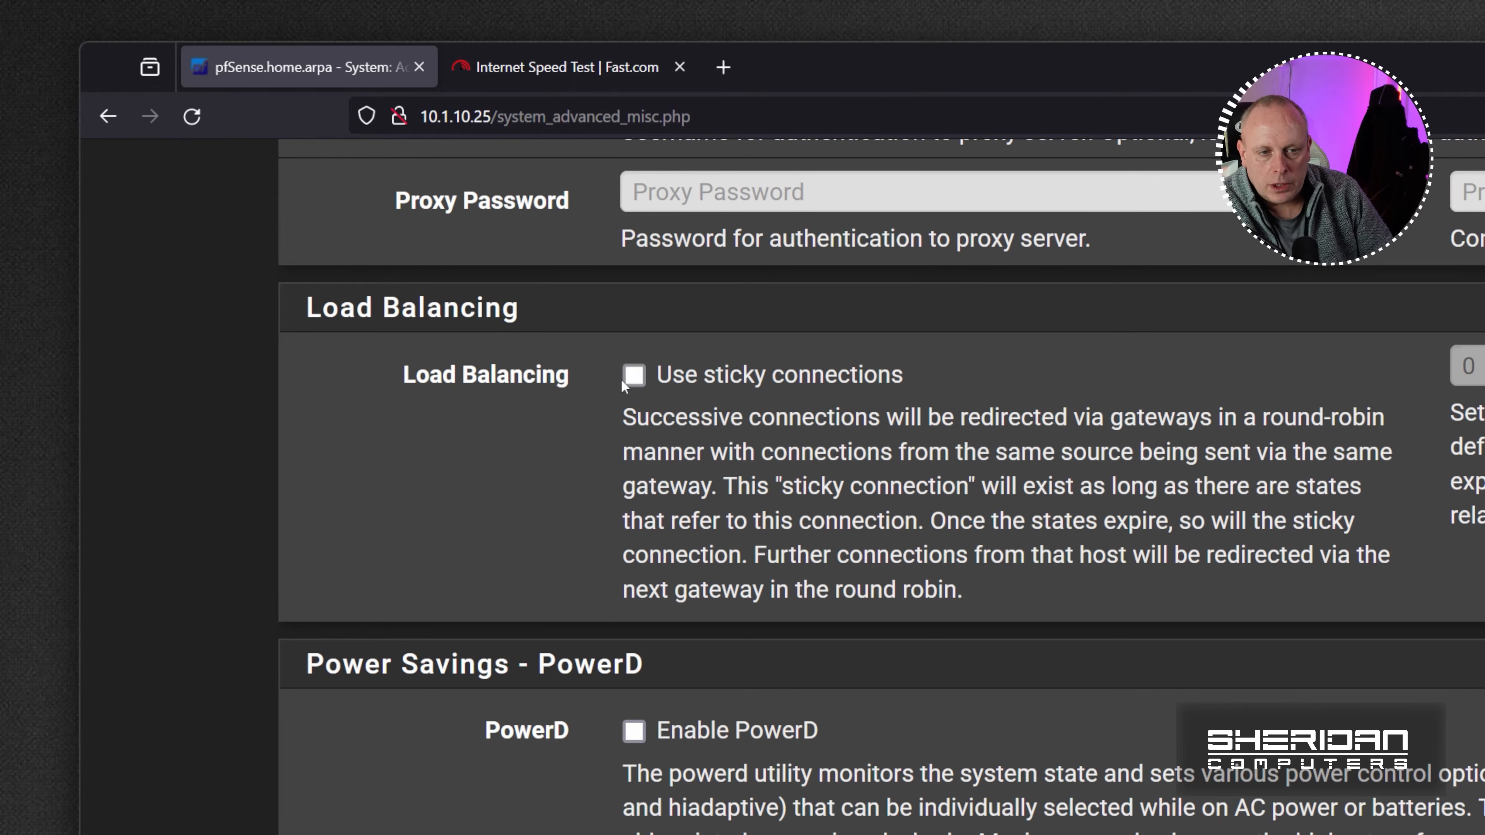
click(635, 376)
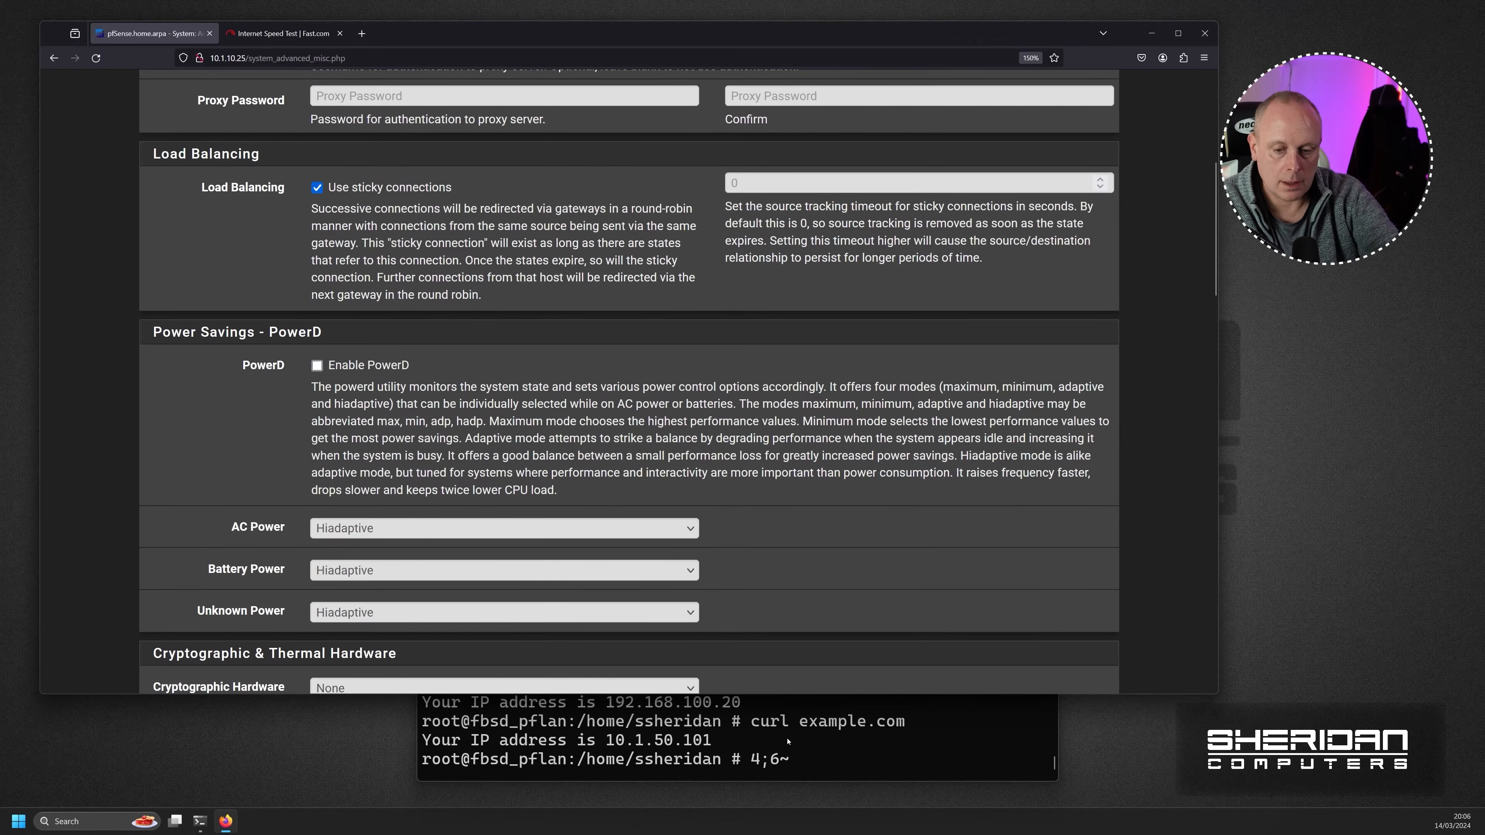
Clear the stray characters at the terminal prompt and rerun curl example.com several times to check WAN selection with sticky connections.
key(BackSpace)
key(BackSpace)
key(BackSpace)
key(BackSpace)
key(Up)
key(Return)
key(Up)
key(Return)
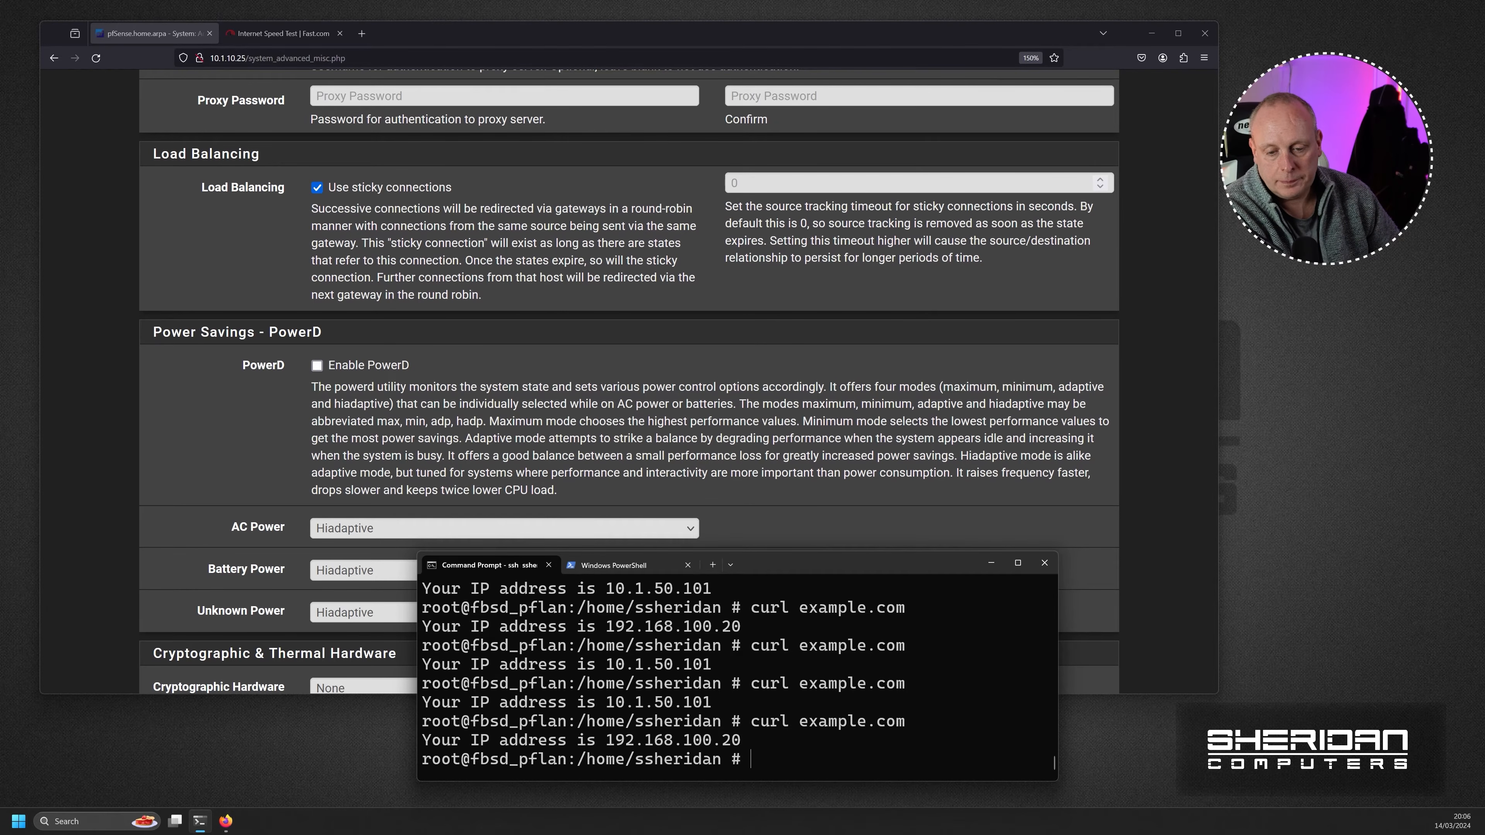
key(Up)
key(Return)
key(Up)
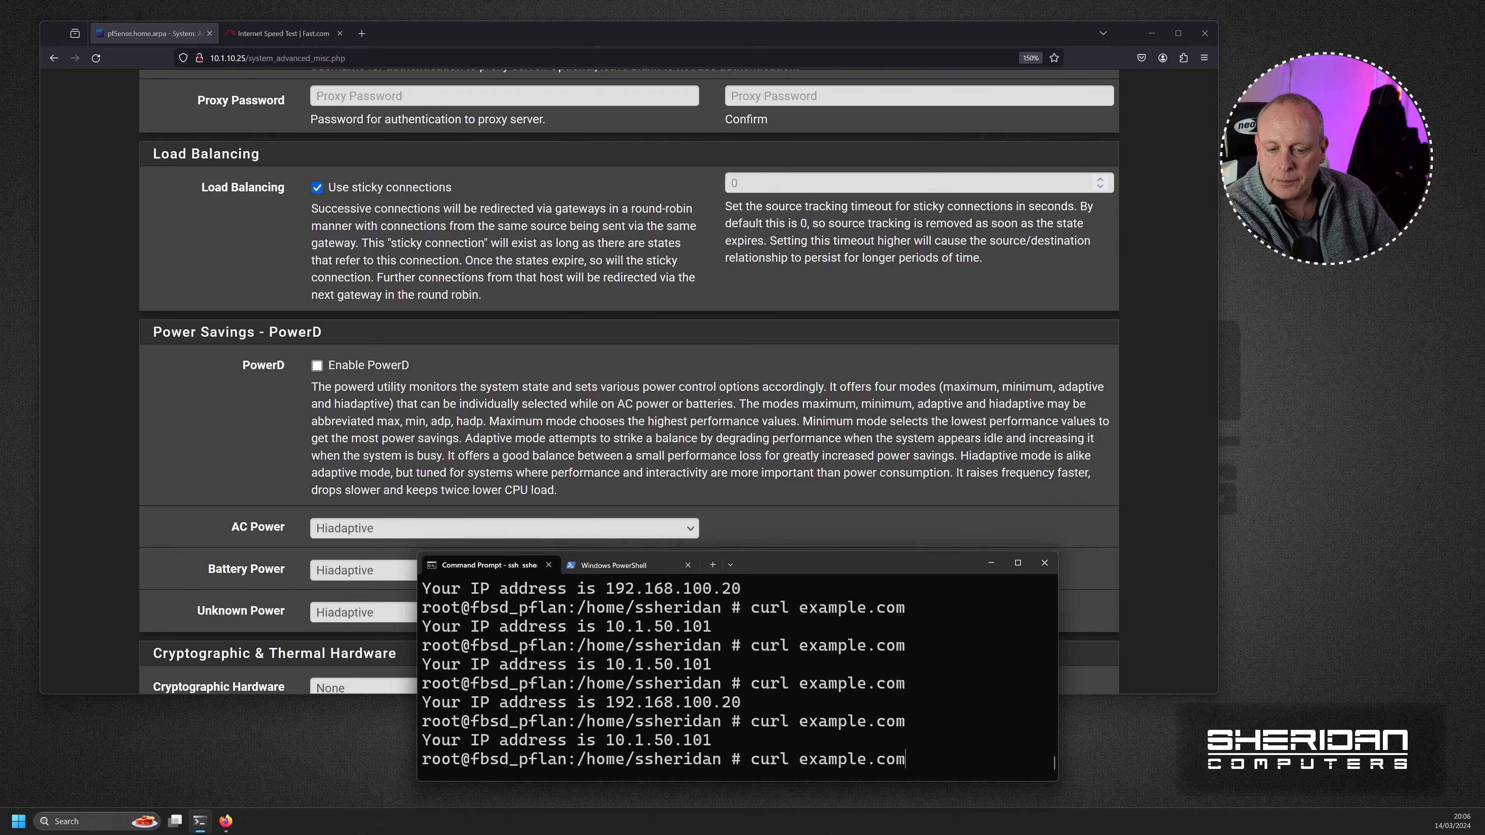
key(Return)
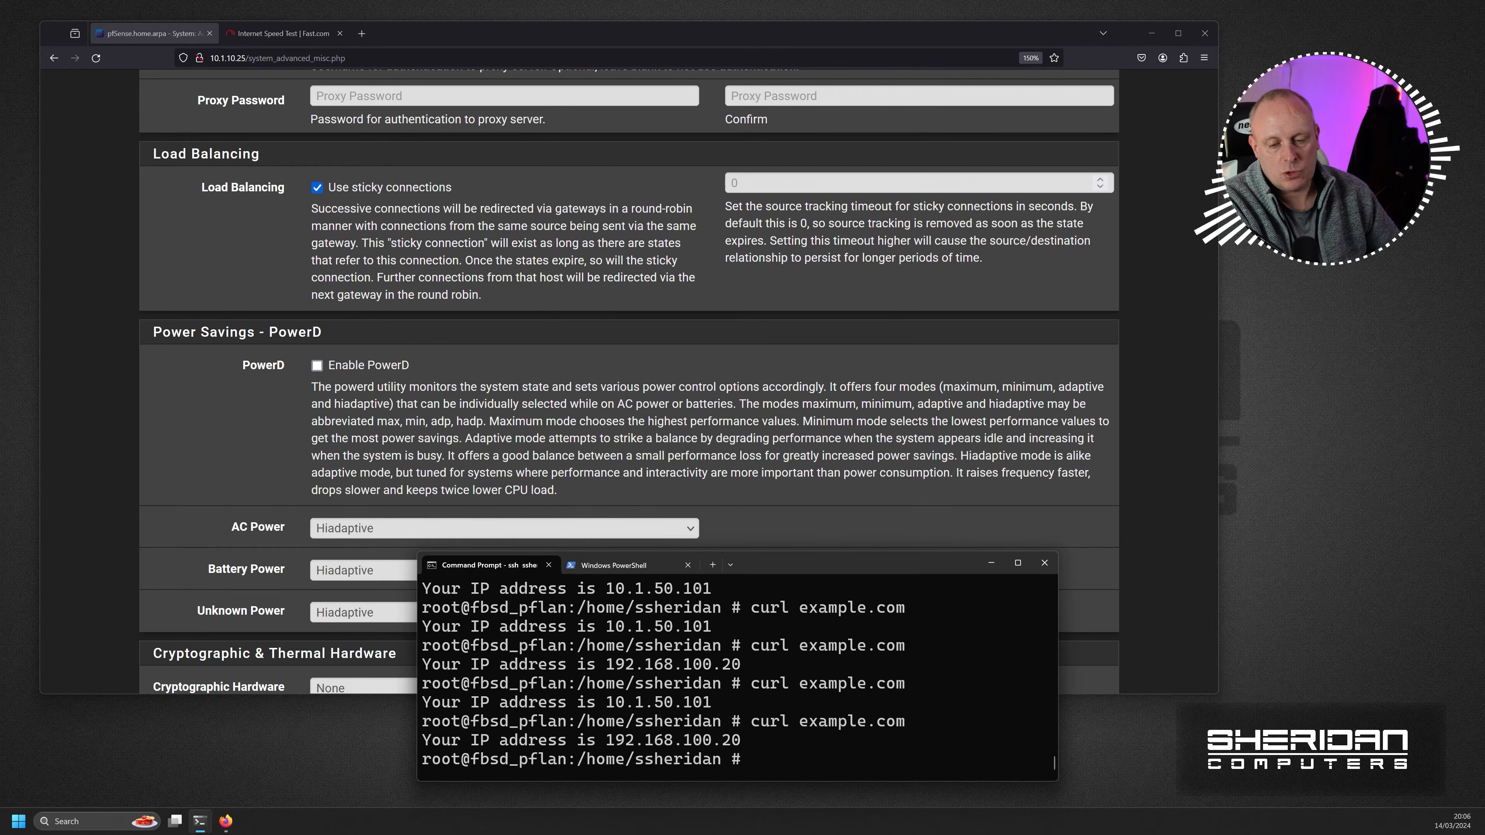
key(Up)
key(Return)
key(Up)
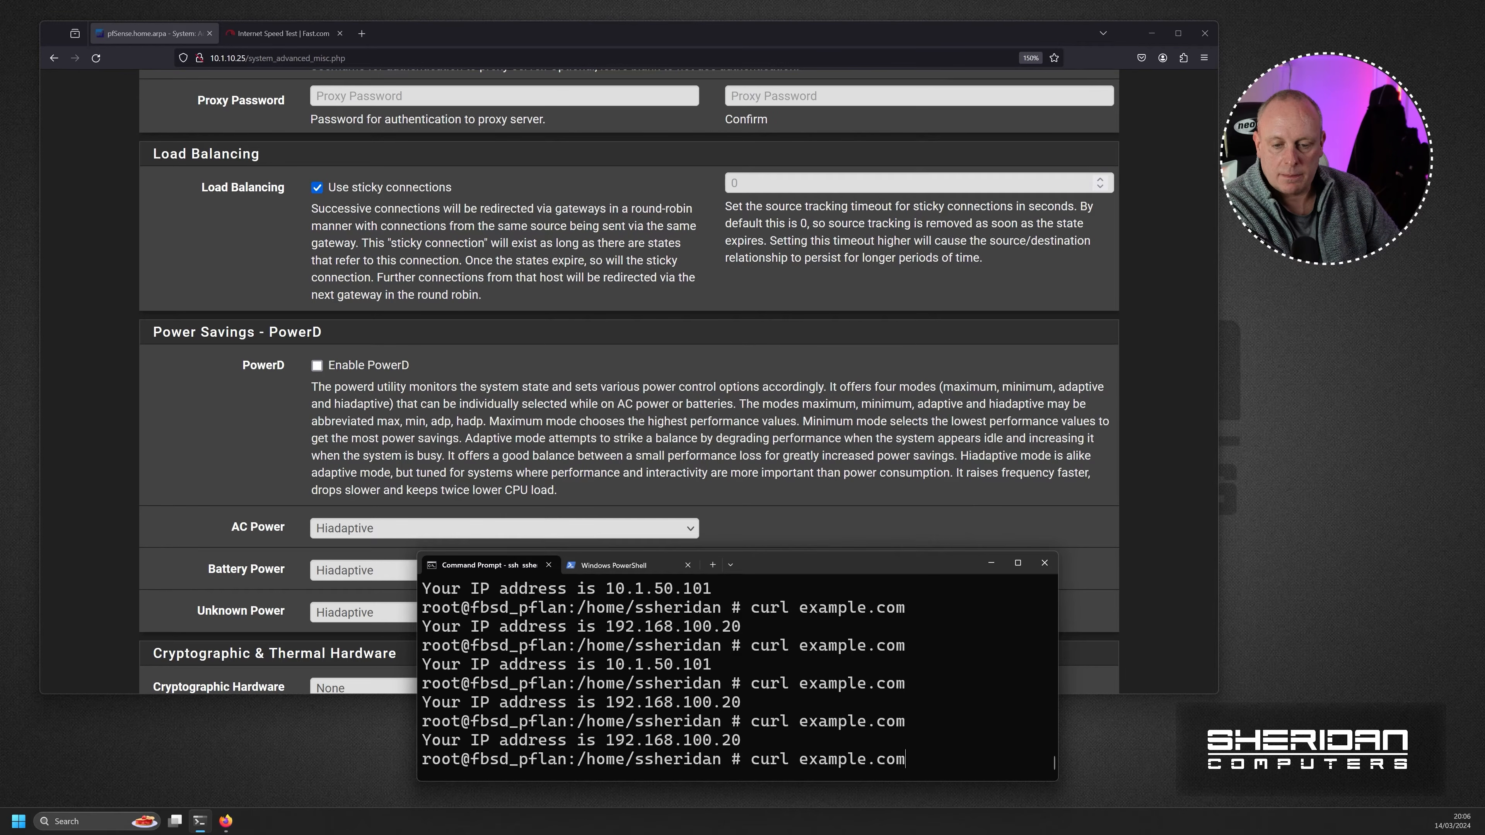
key(Return)
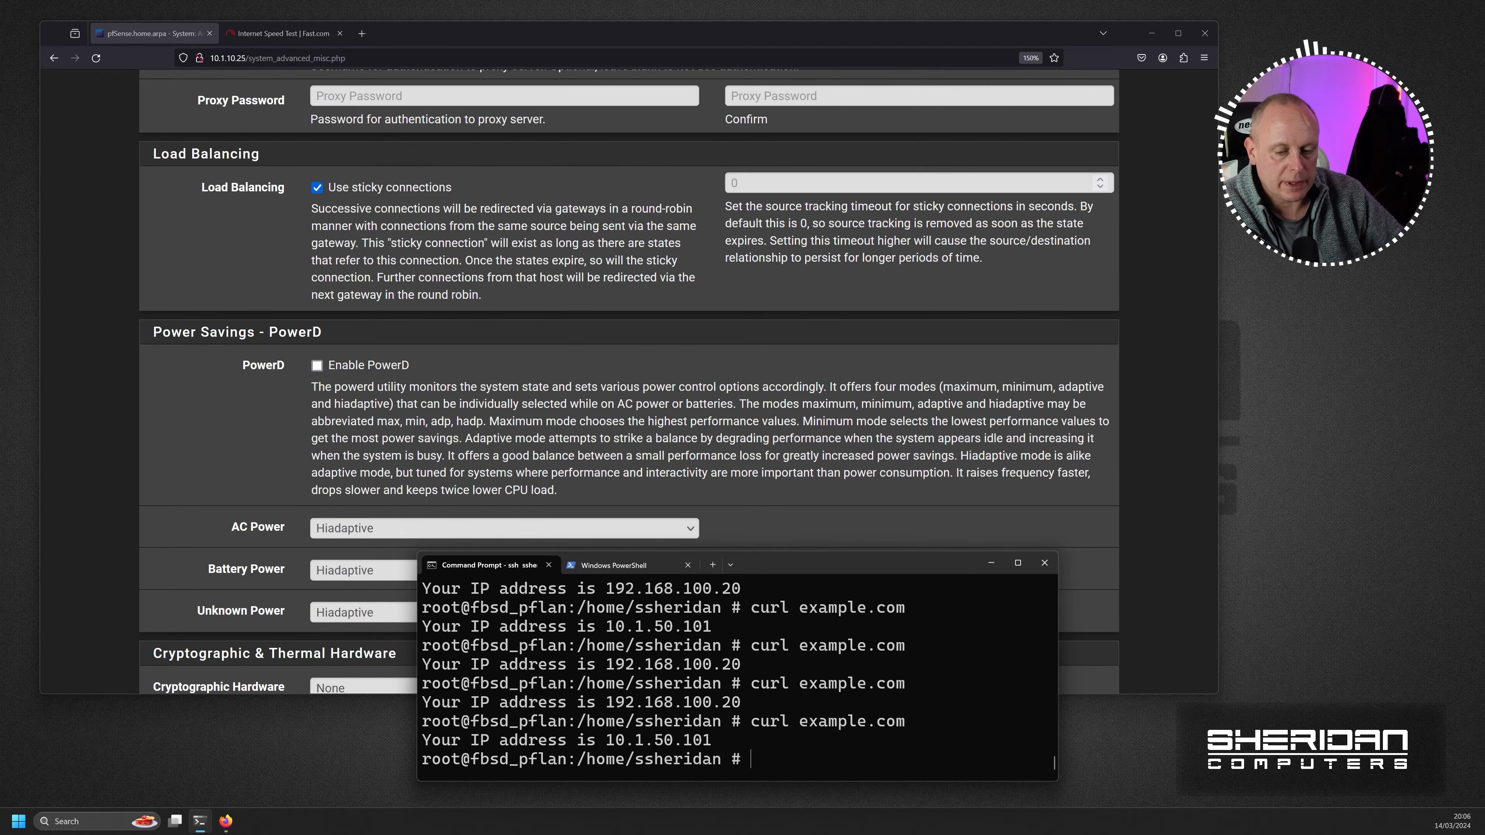
key(Up)
key(Return)
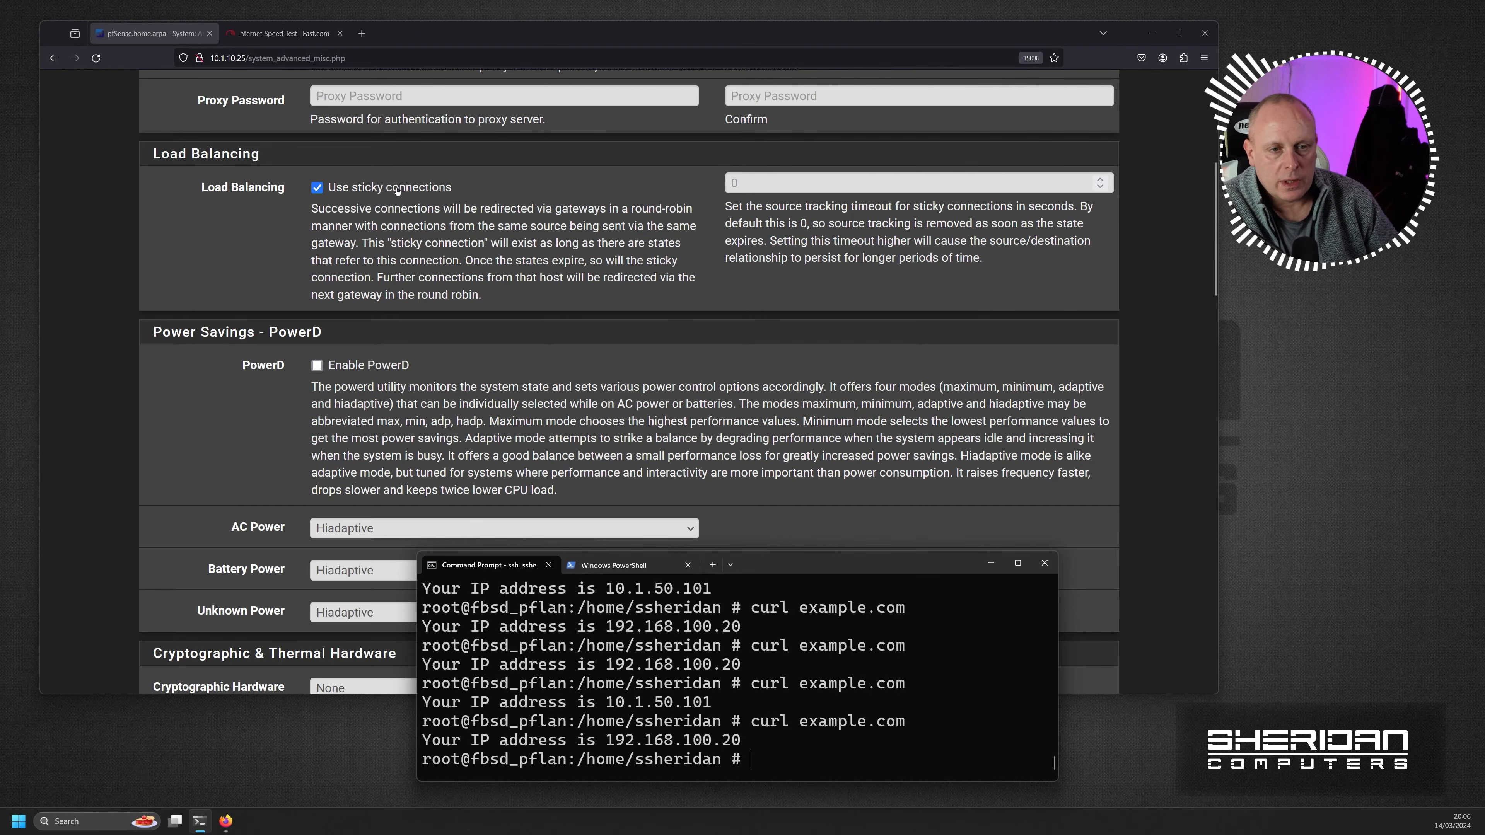
Set the sticky connections source tracking timeout to 3600 seconds and save the miscellaneous settings.
click(758, 186)
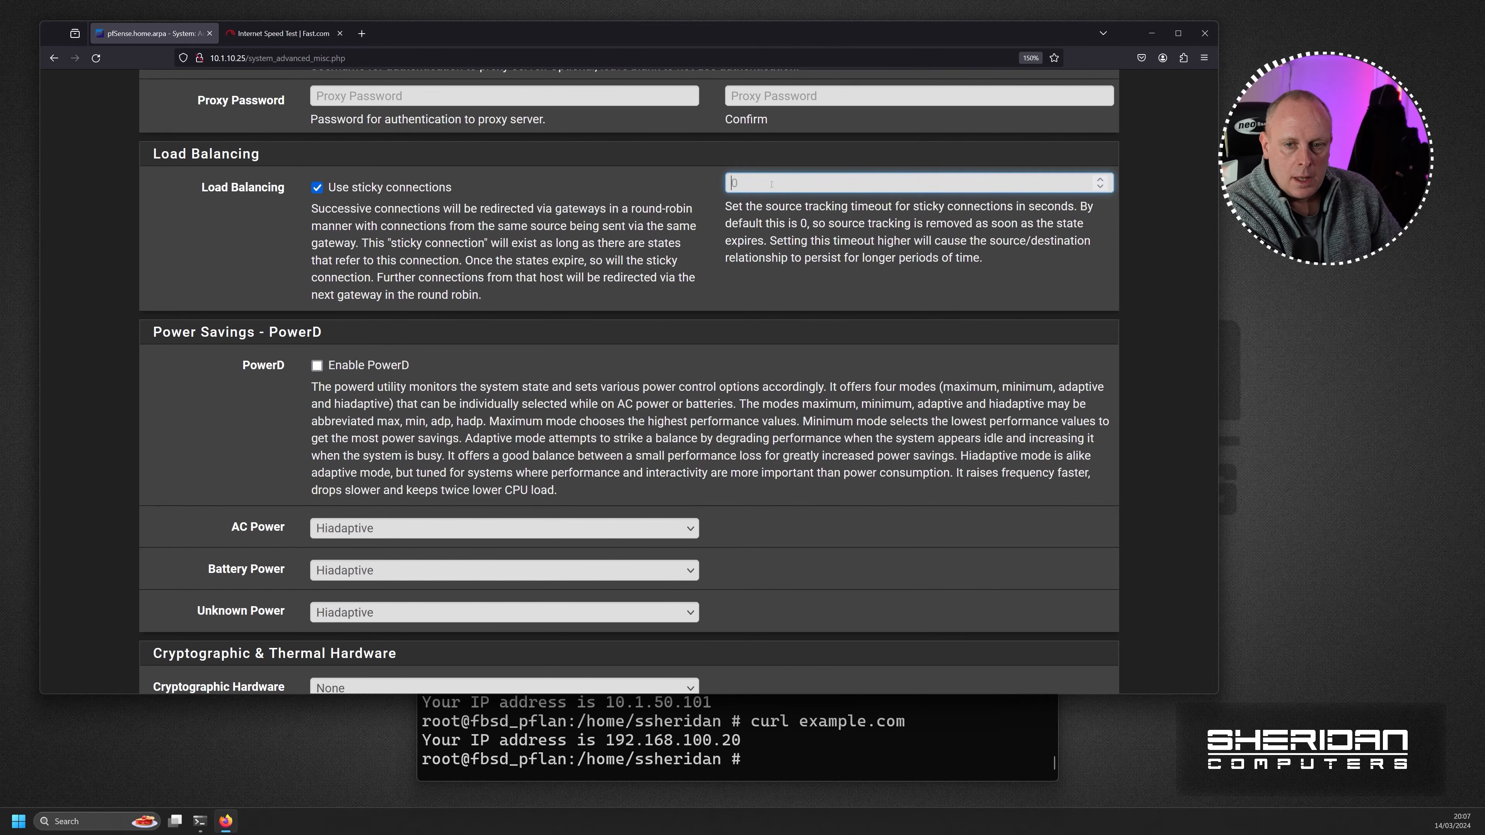
text(3600)
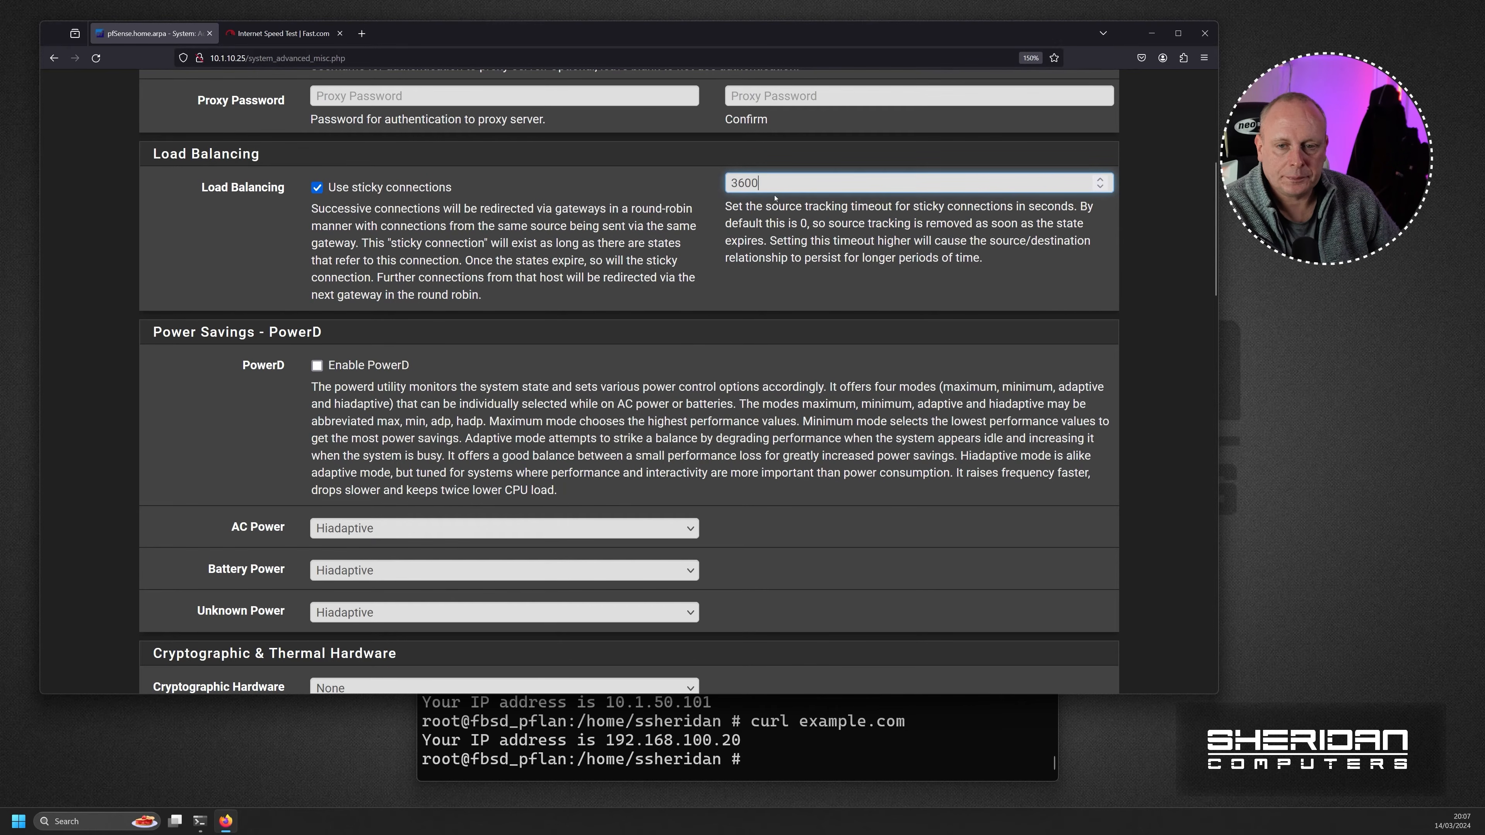
scroll(715, 301, down, 2)
scroll(759, 234, up, 2)
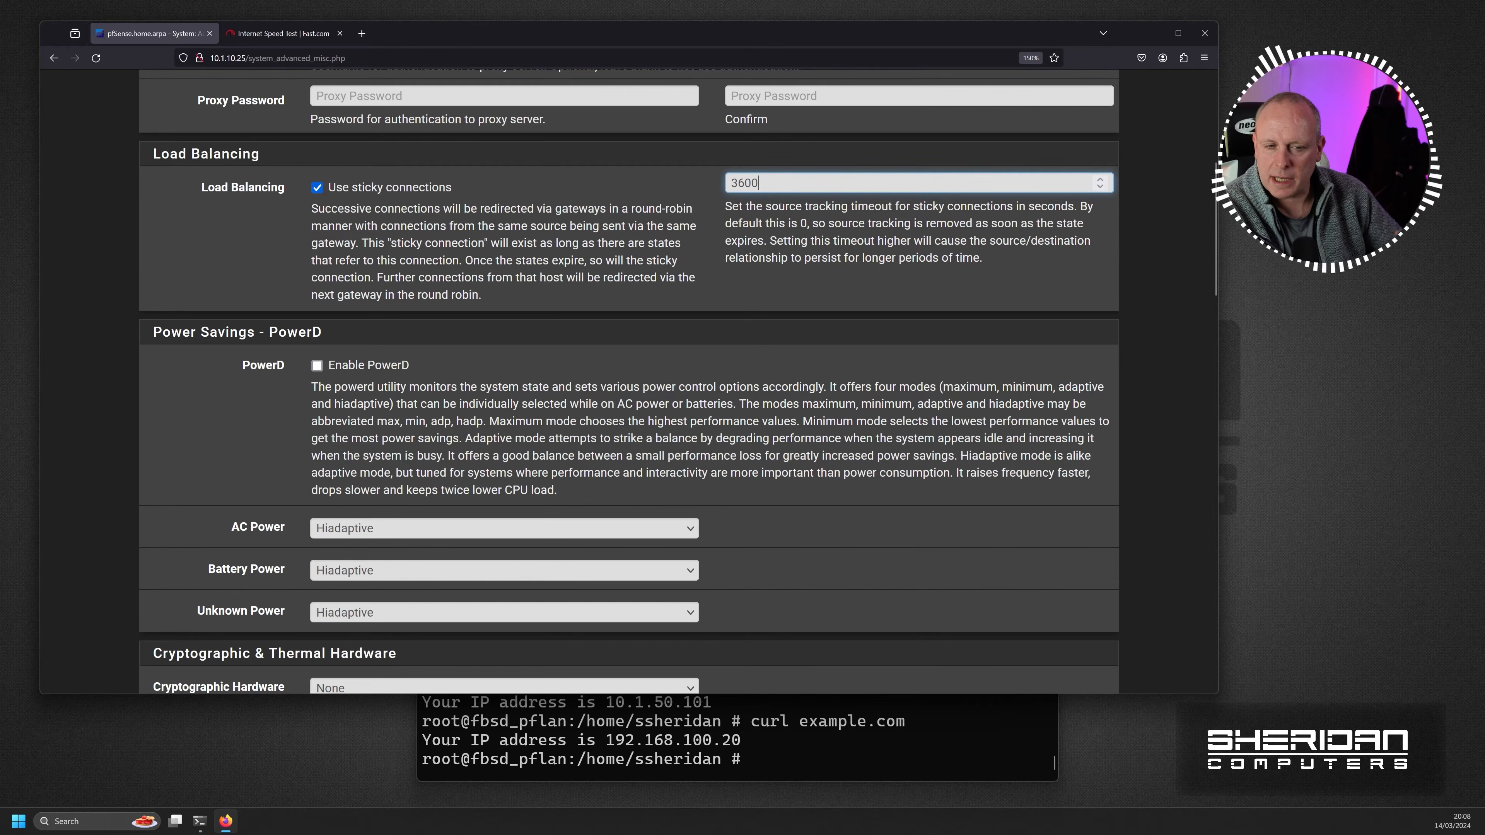
scroll(747, 239, down, 10)
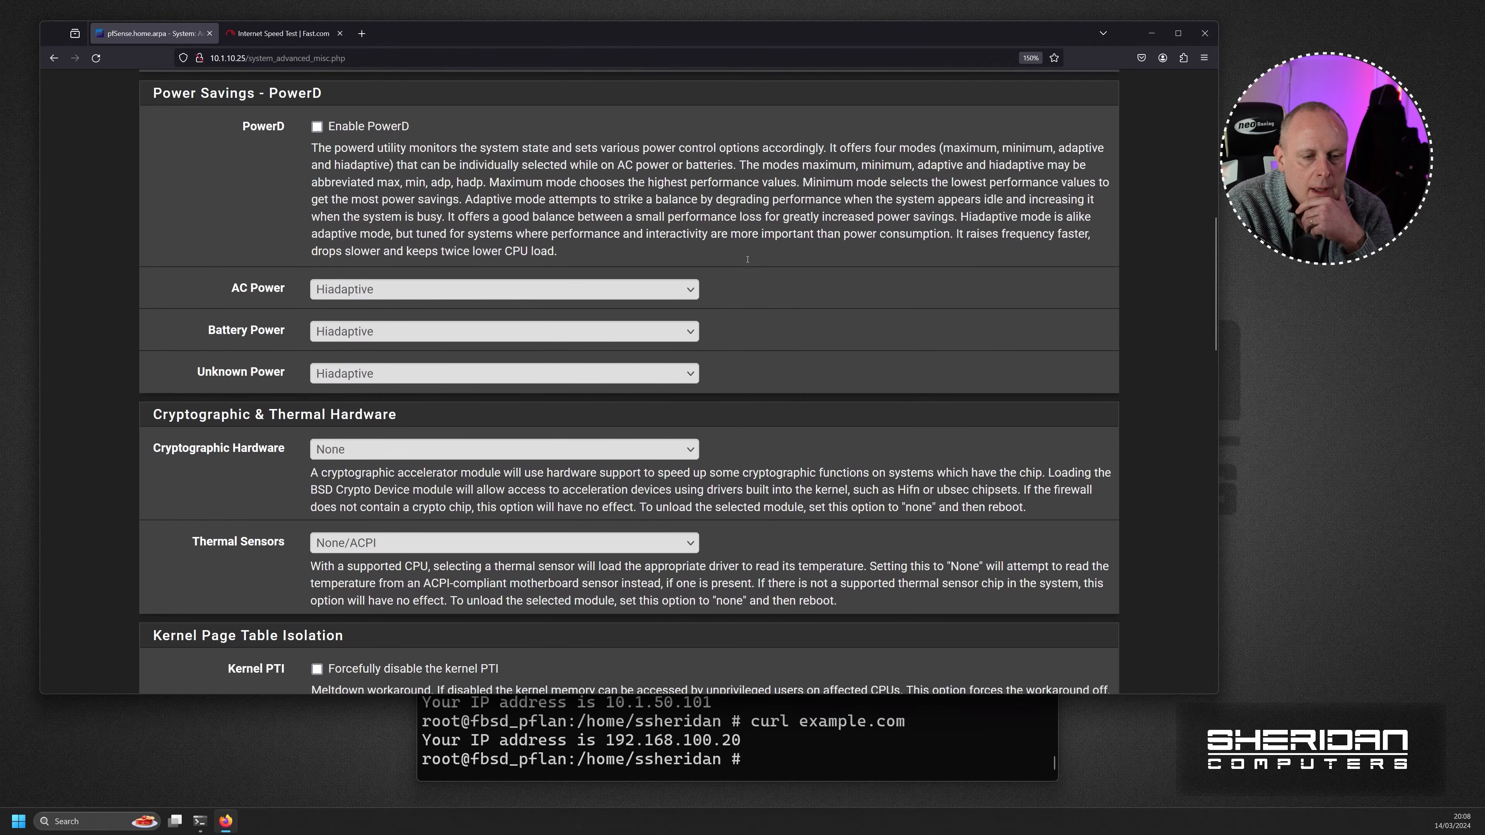
scroll(750, 270, down, 10)
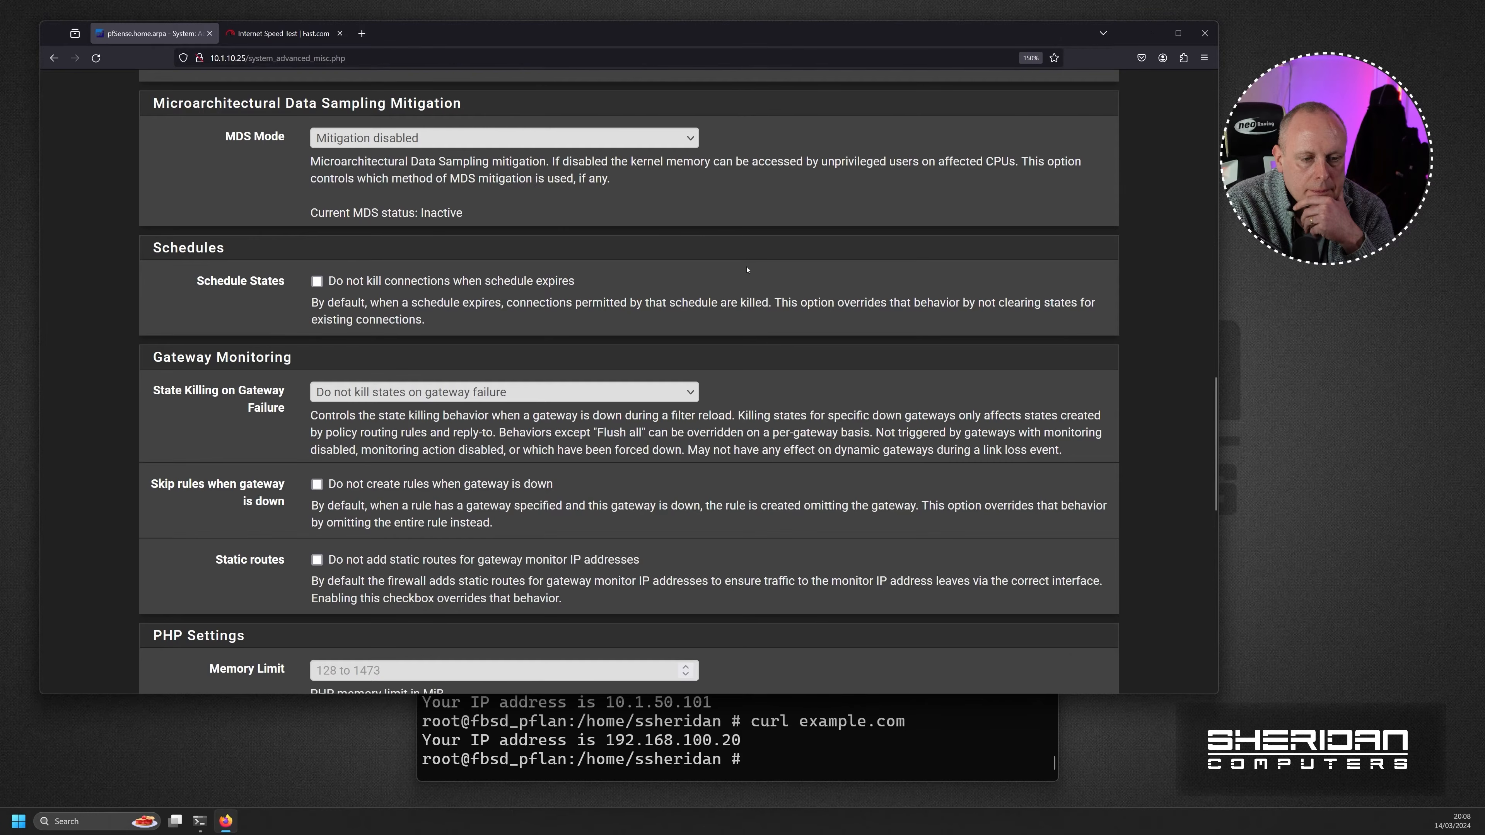
scroll(735, 280, down, 2)
scroll(373, 262, up, 3)
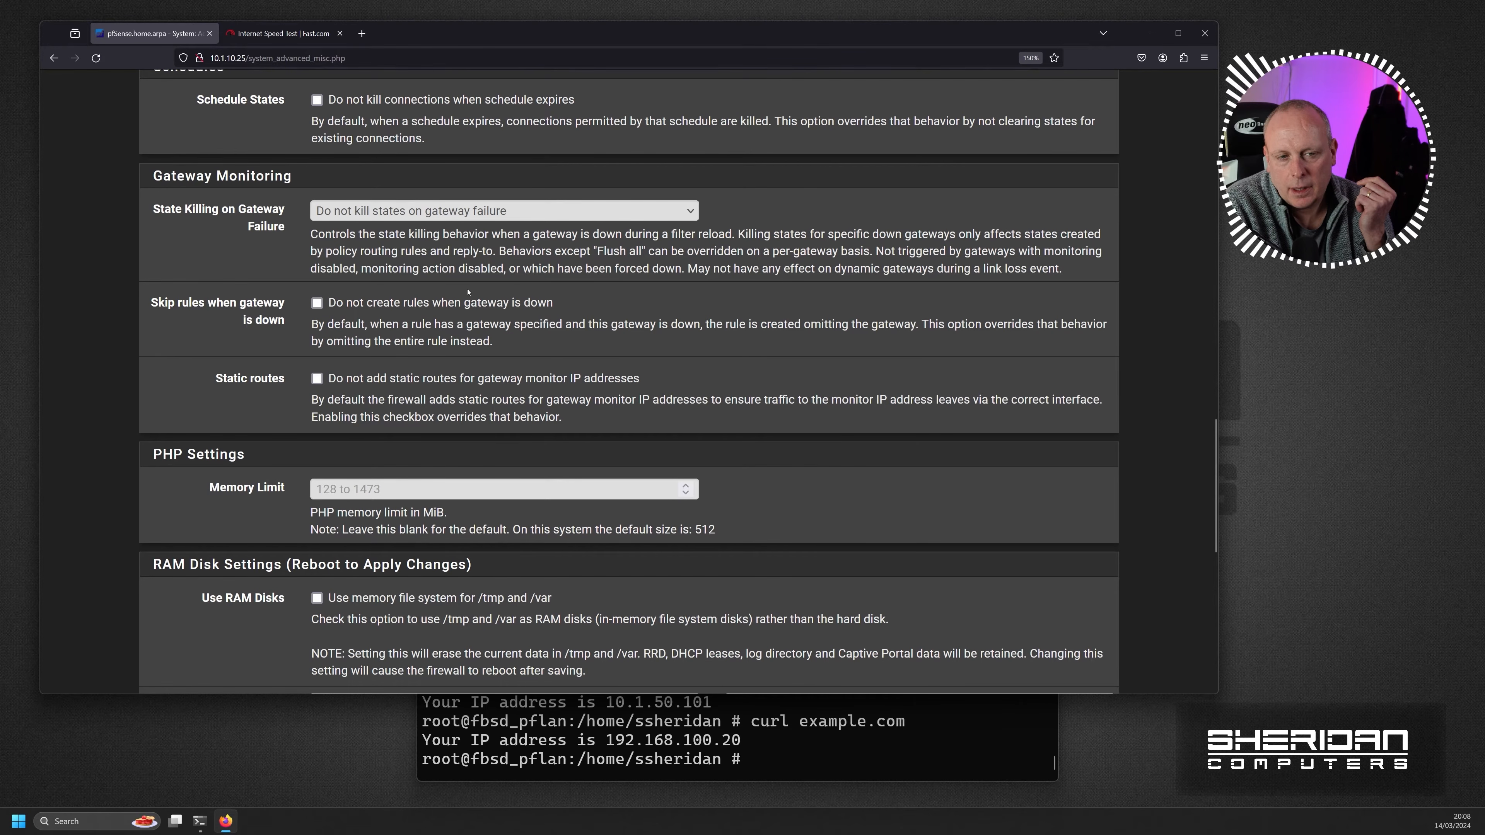
scroll(465, 266, down, 10)
click(341, 689)
scroll(523, 466, down, 6)
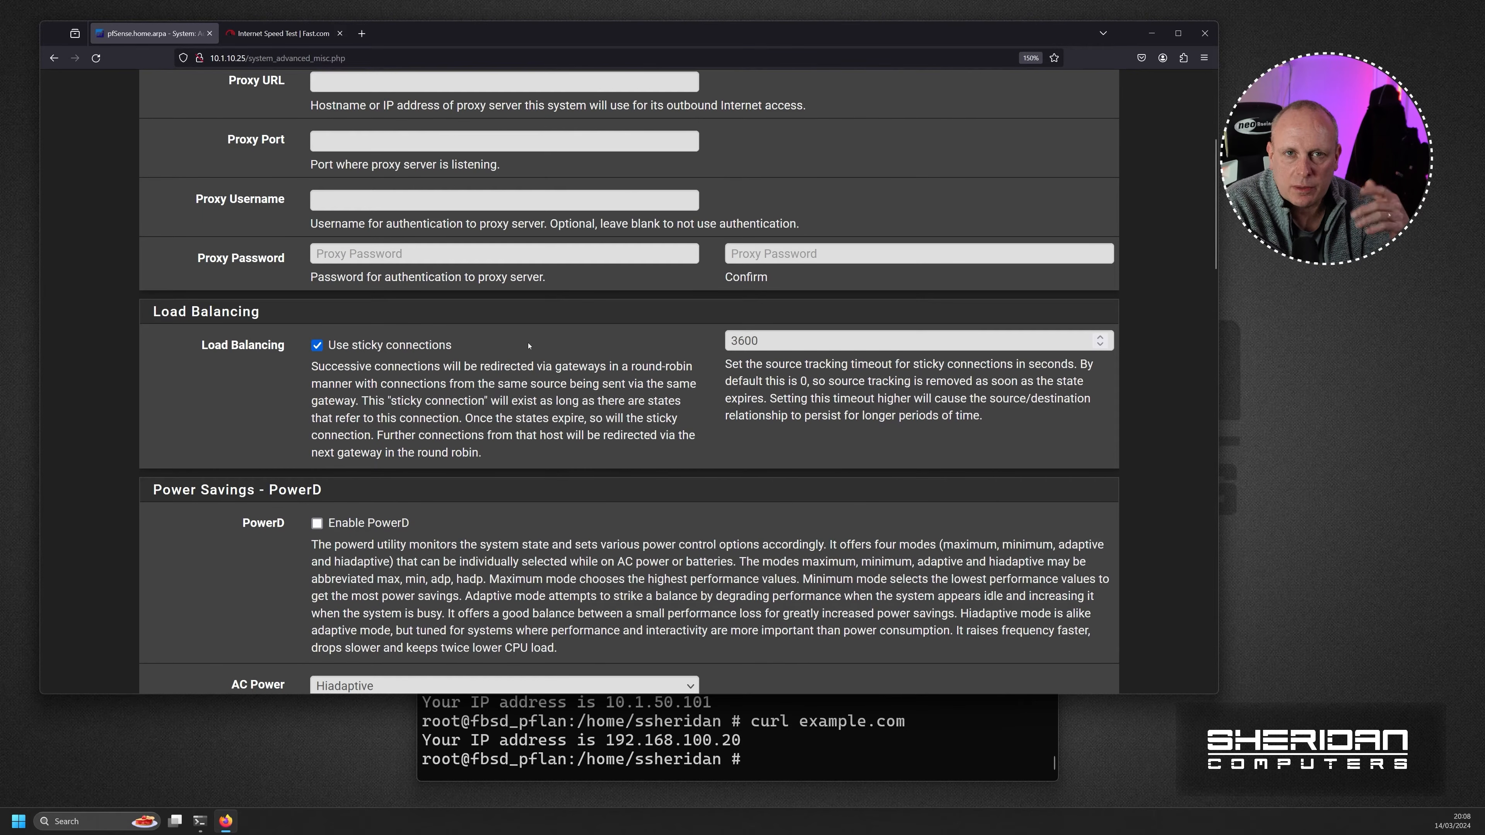
scroll(516, 353, down, 10)
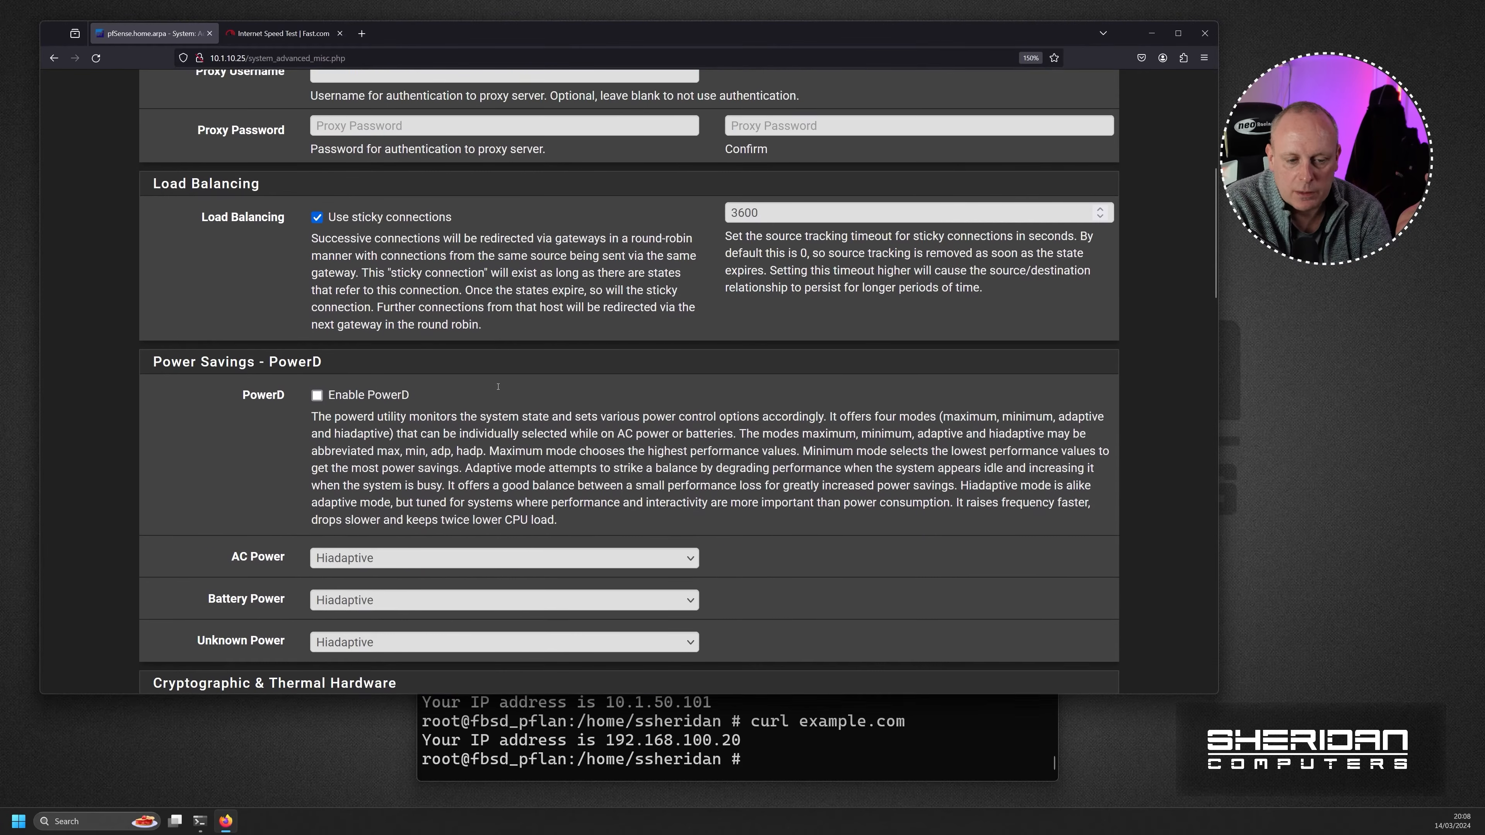
Set State Killing on Gateway Failure to "Kill states for all gateways which are down" in the gateway monitoring settings.
scroll(494, 390, down, 15)
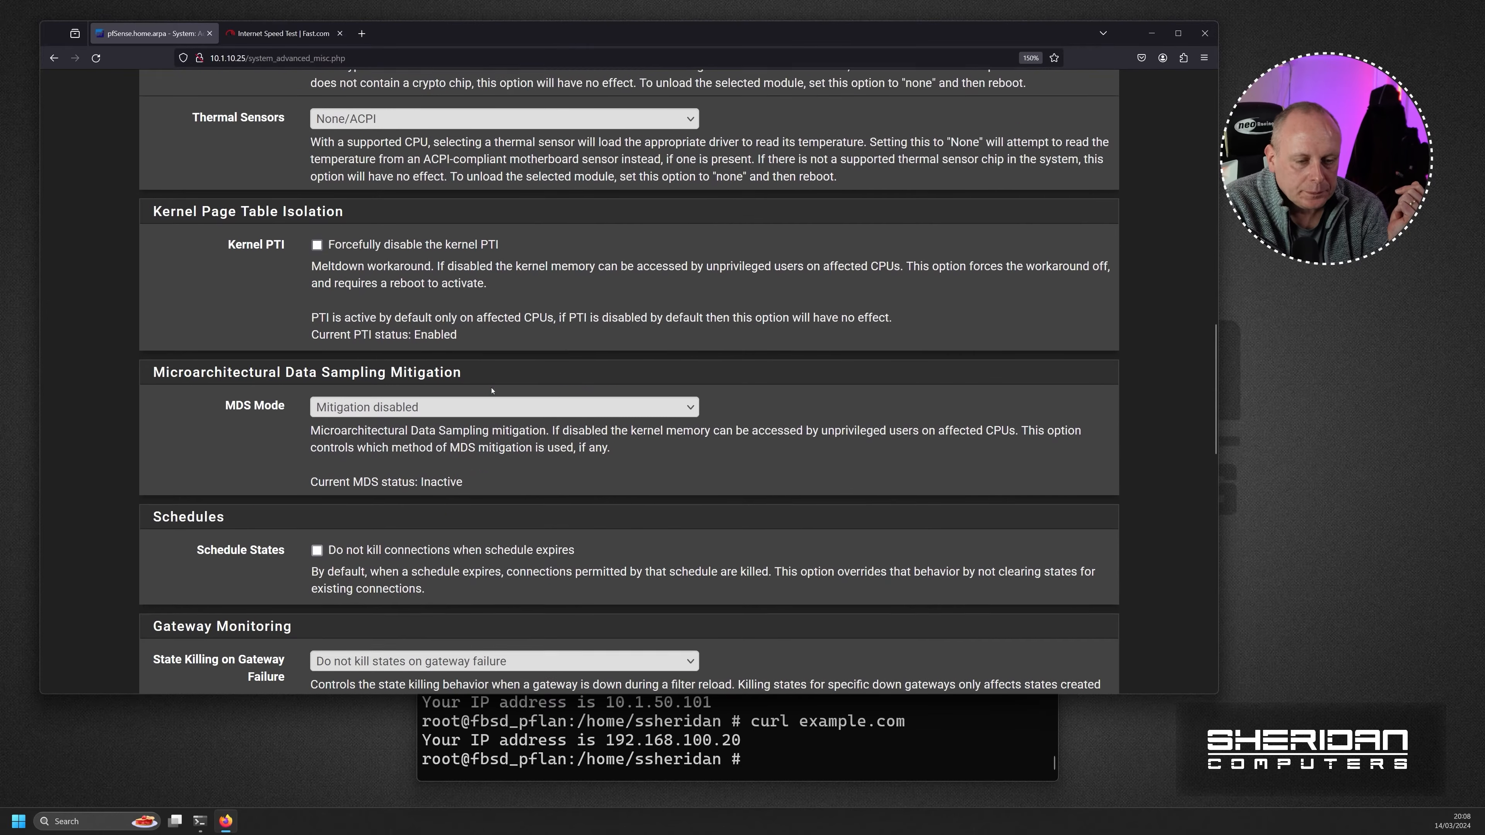
scroll(487, 387, down, 2)
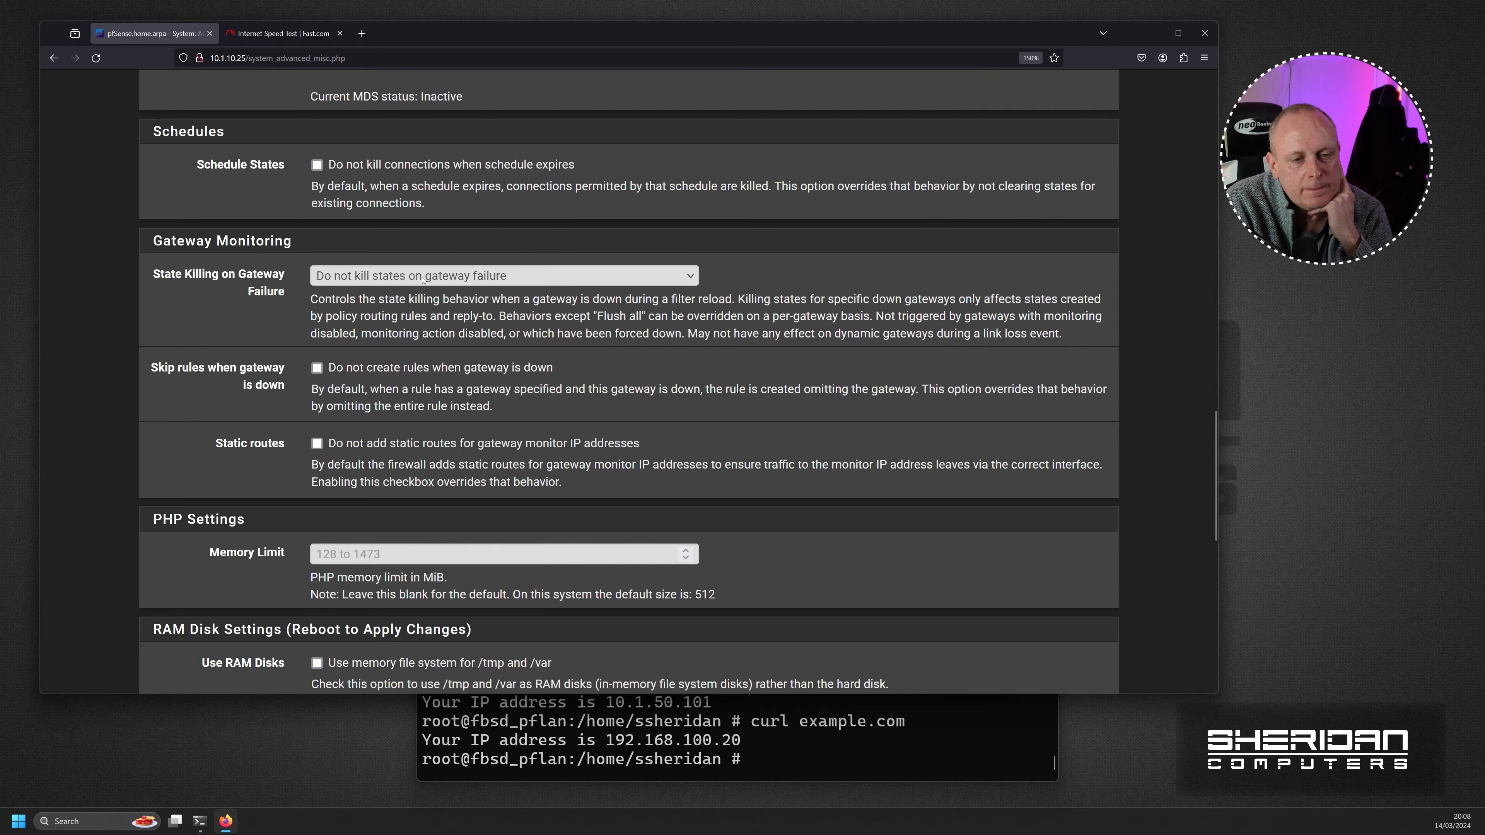
click(489, 280)
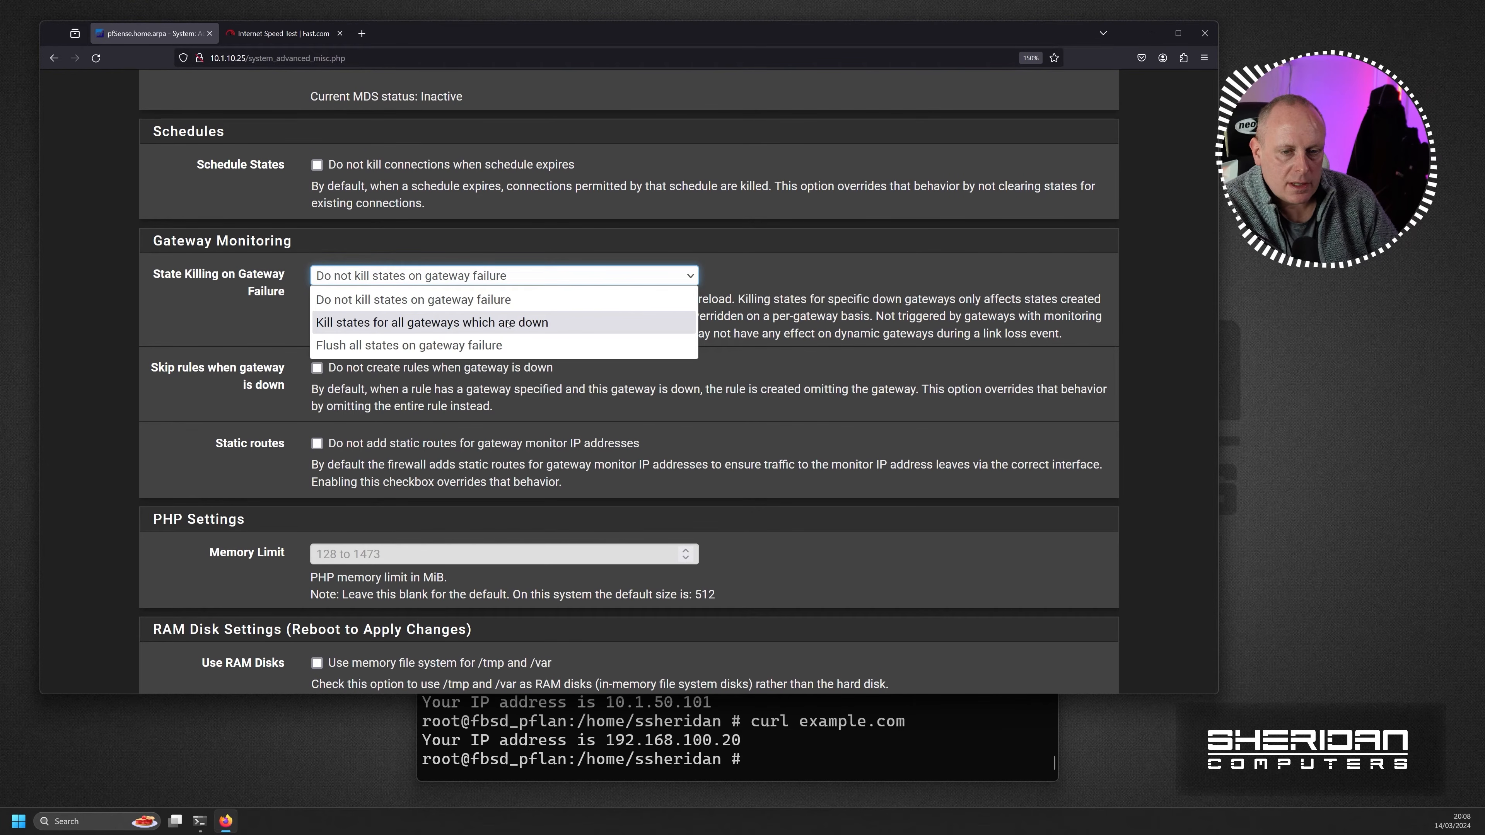
click(498, 325)
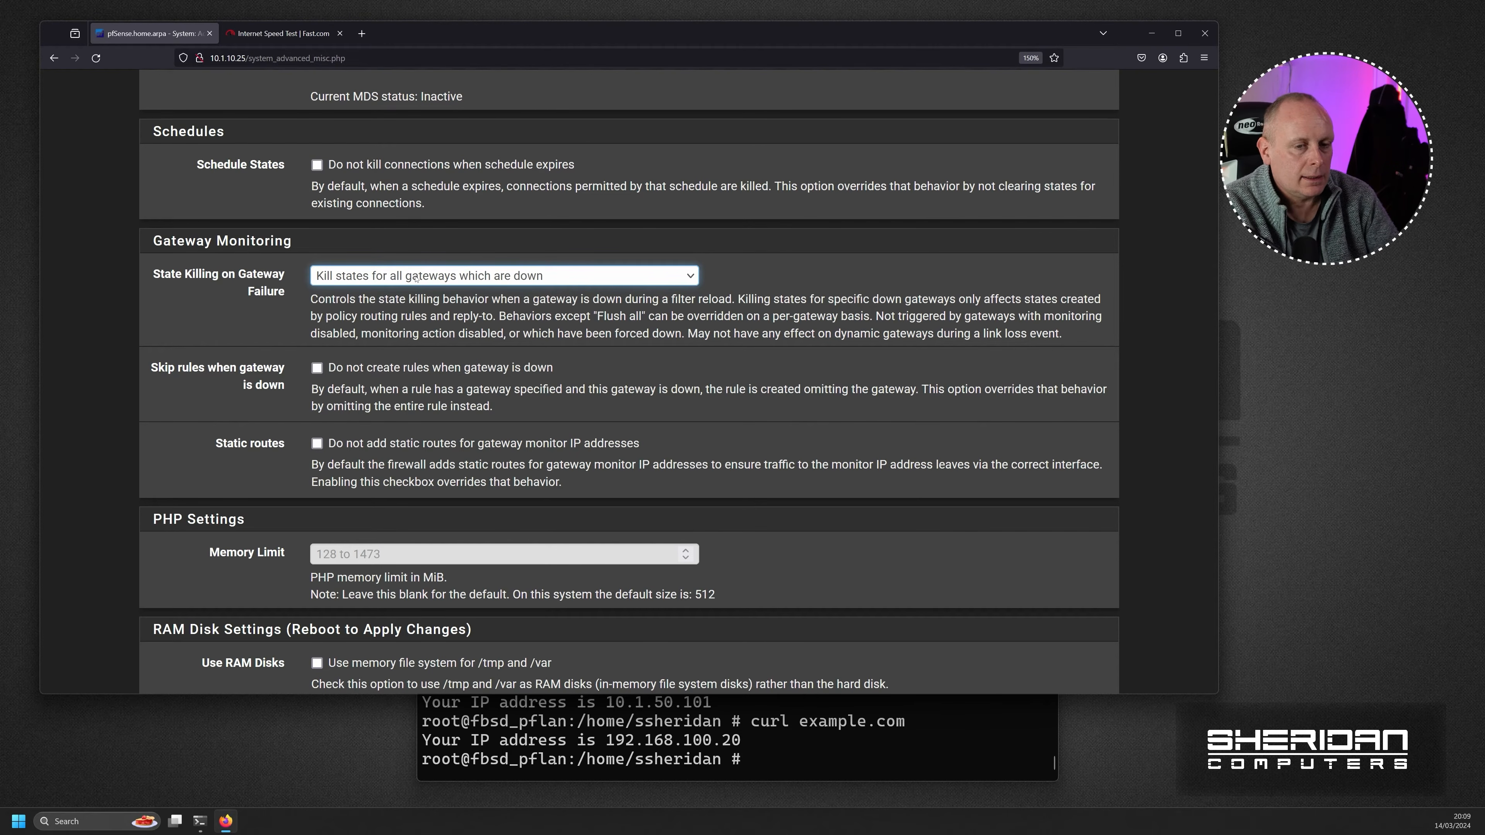
Set State Killing on Gateway Failure to "Do not kill states on gateway failure" and save the miscellaneous settings.
click(444, 275)
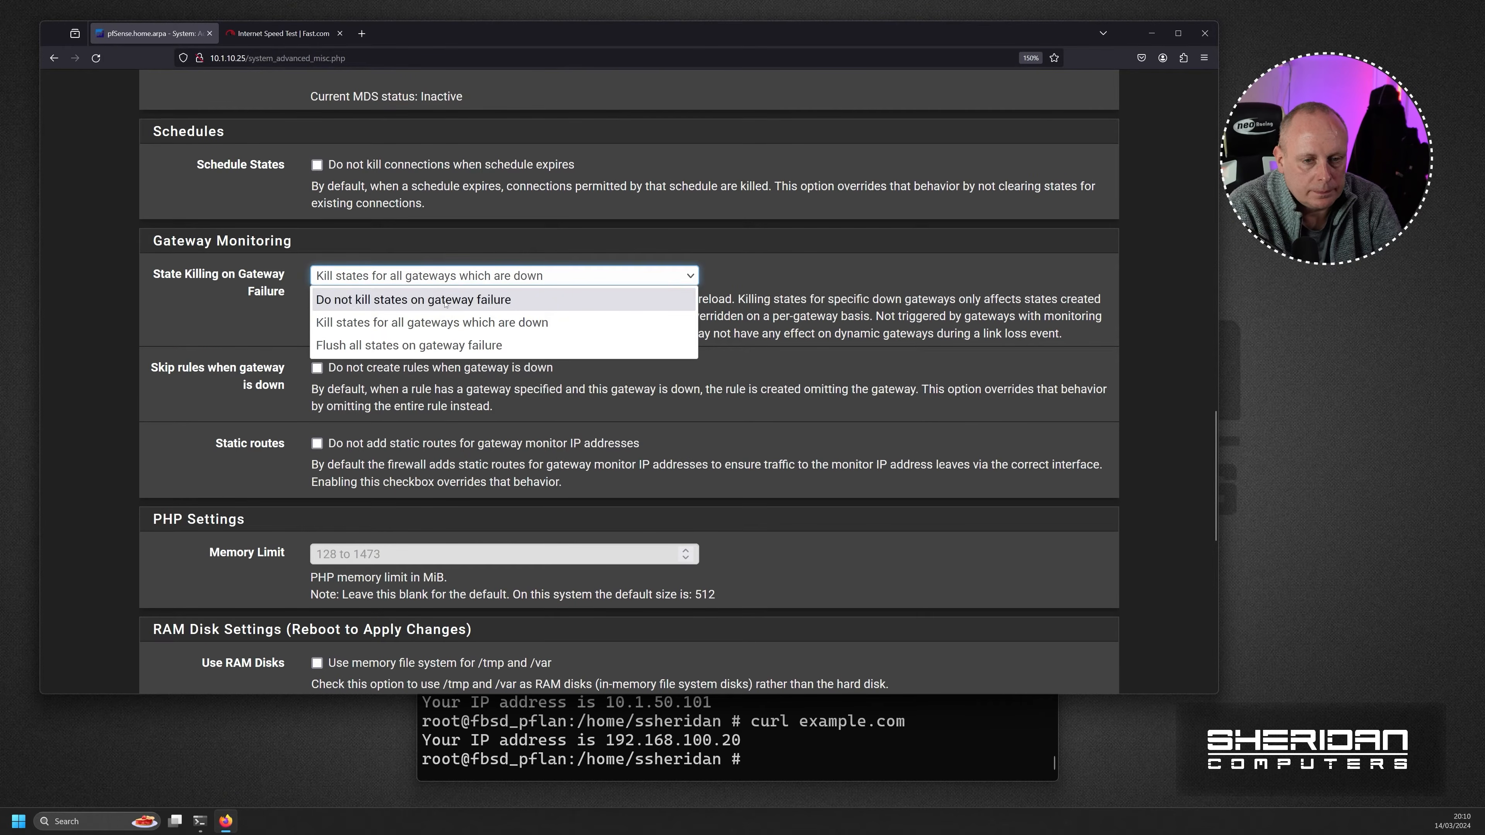
click(444, 292)
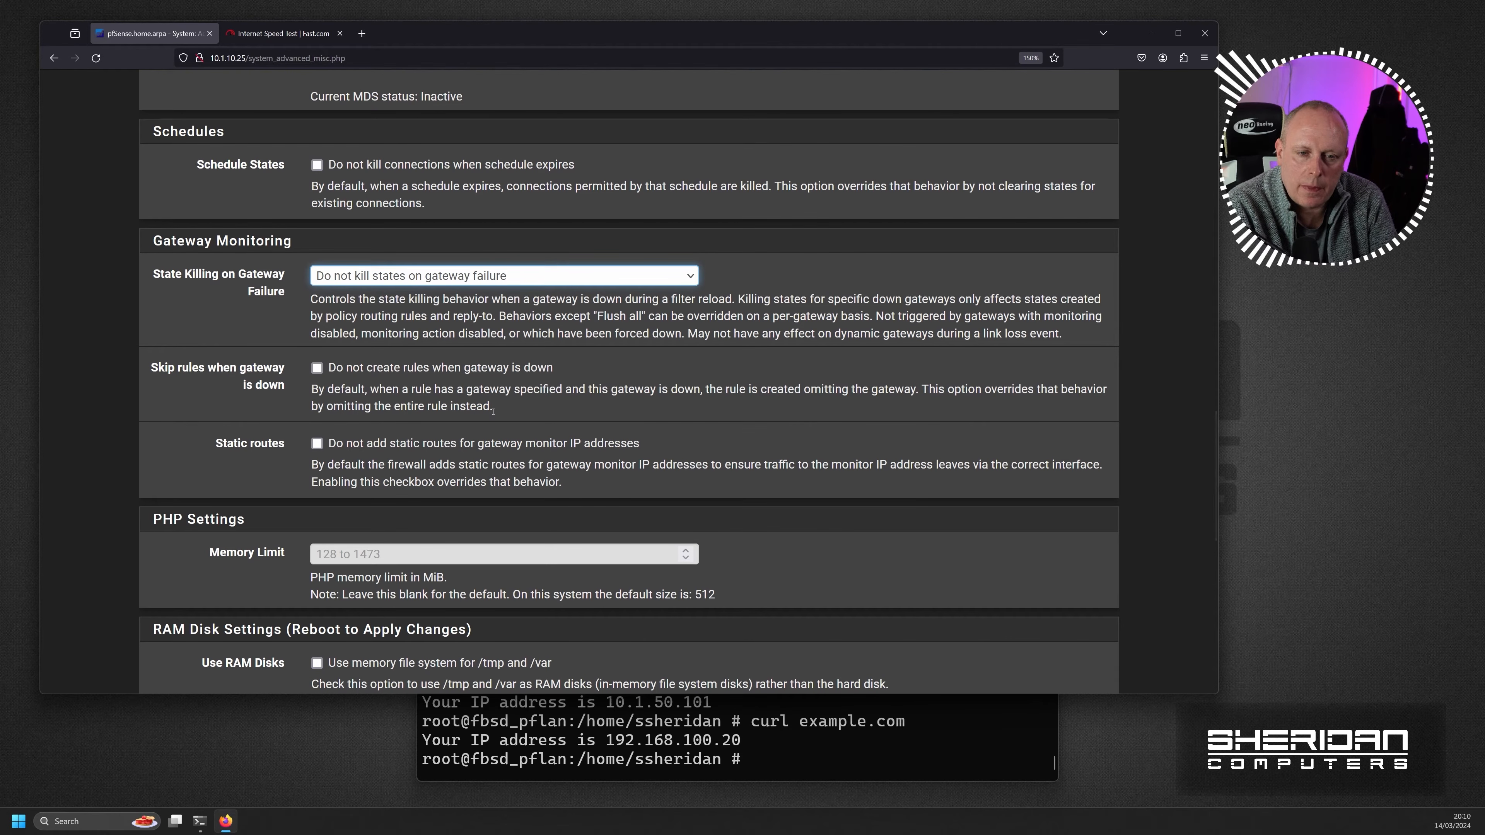
click(606, 277)
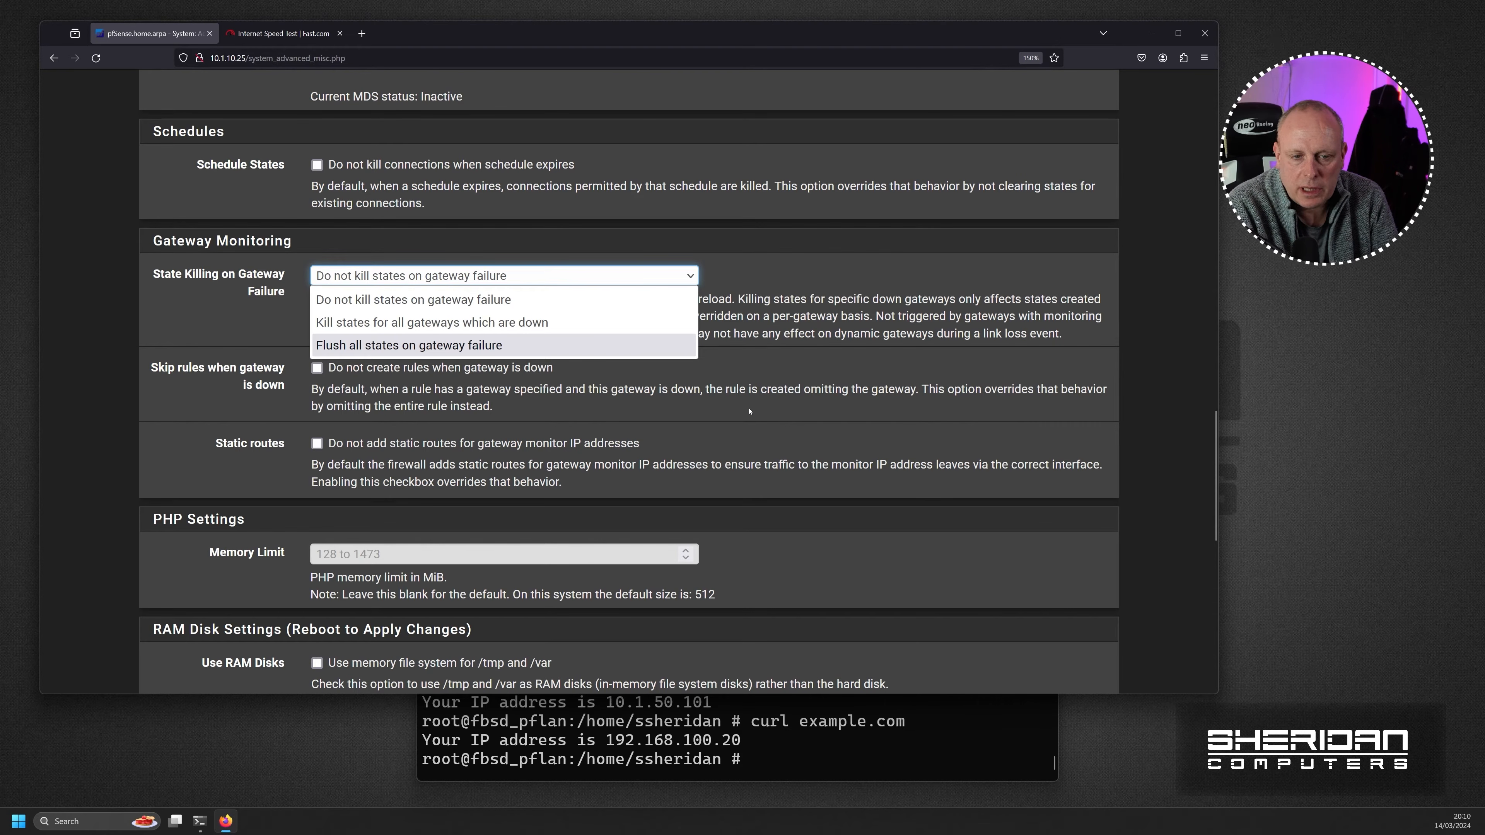
click(758, 372)
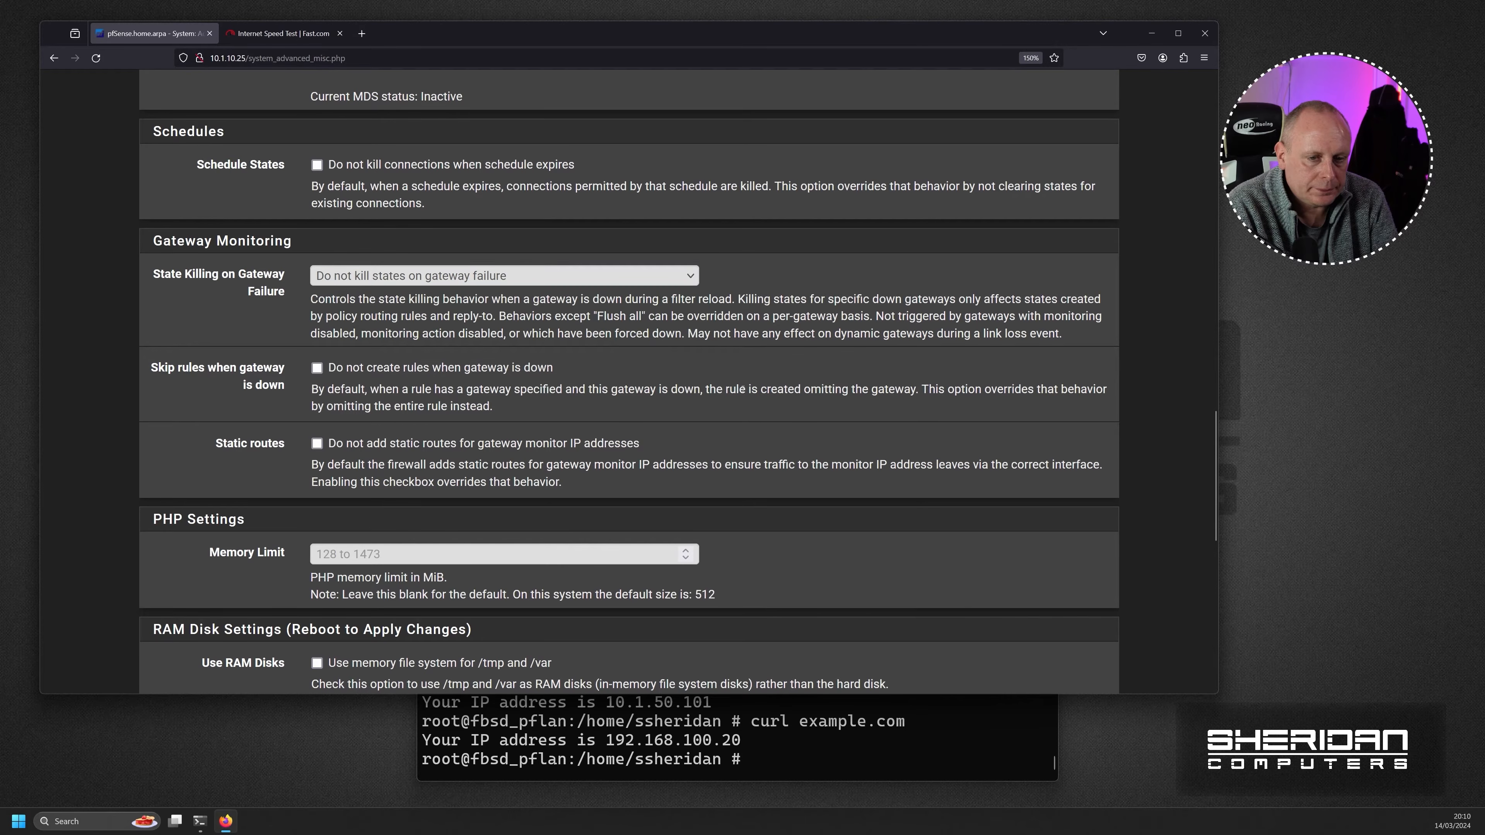
scroll(748, 398, down, 3)
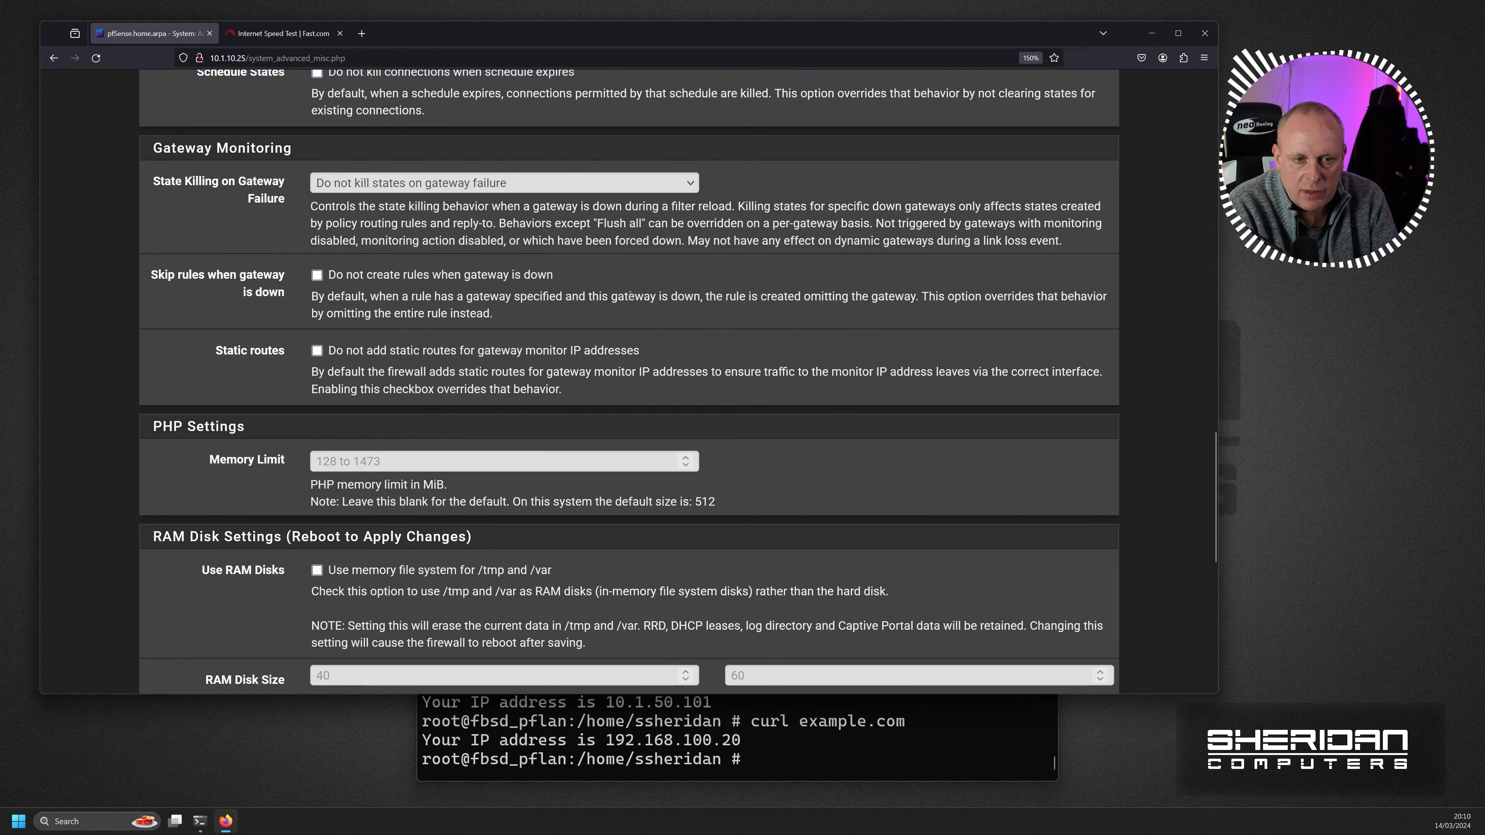
scroll(689, 422, down, 10)
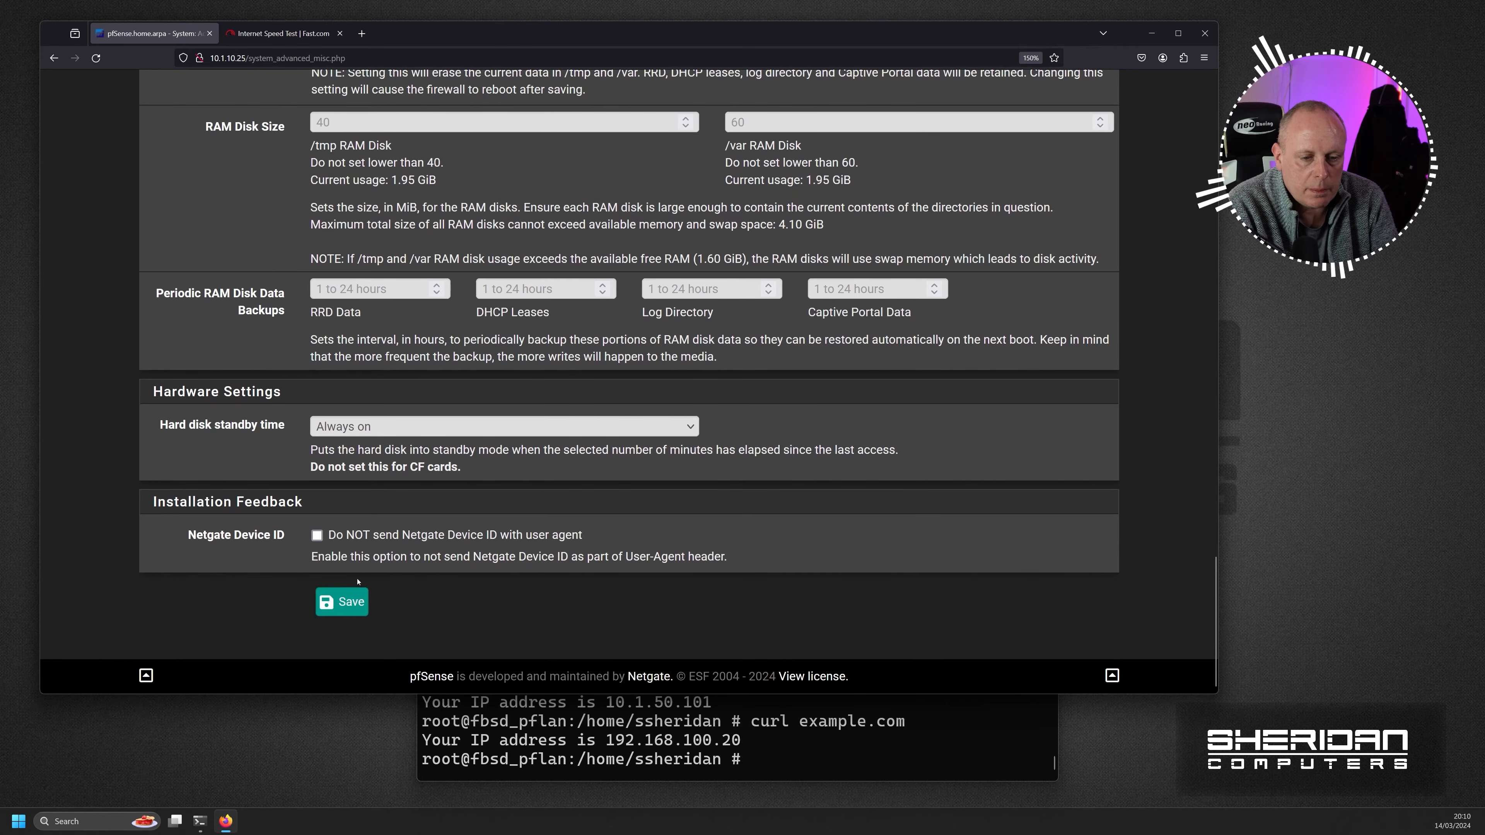
click(346, 602)
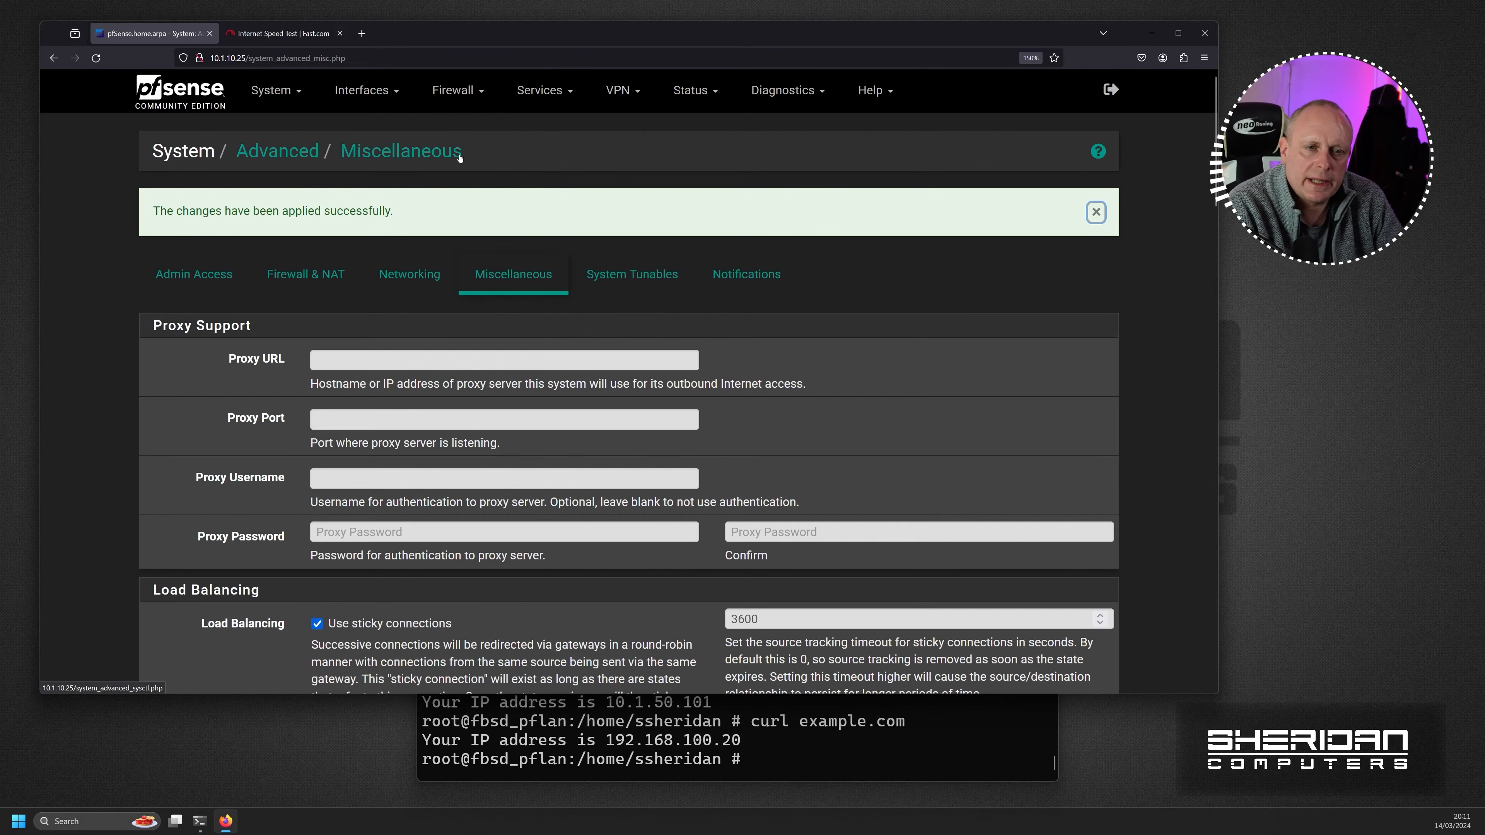
Open the pfSense status dashboard to monitor the gateways and the WAN traffic graphs.
scroll(489, 337, down, 5)
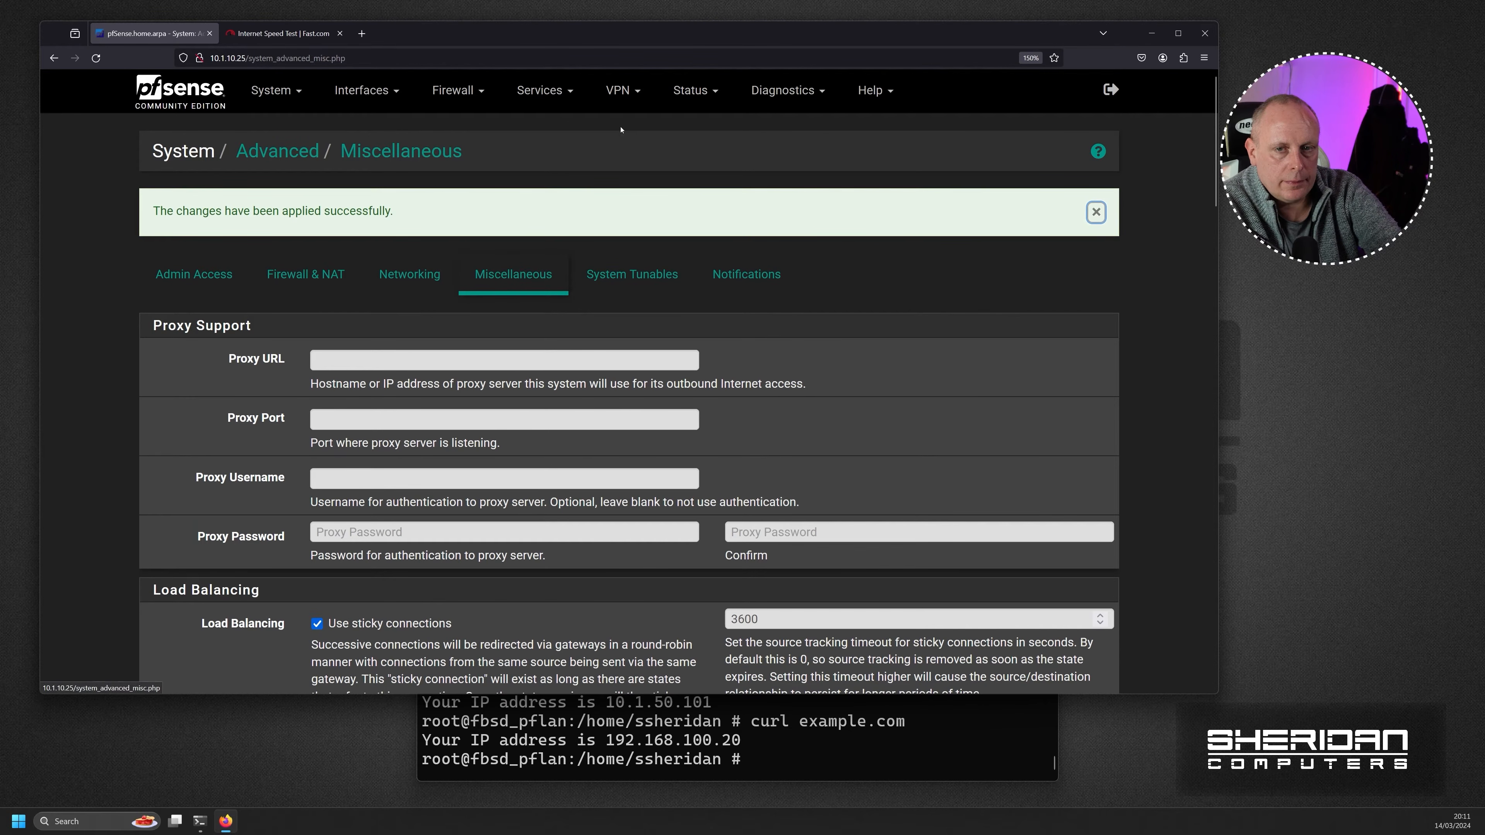
click(691, 91)
click(682, 180)
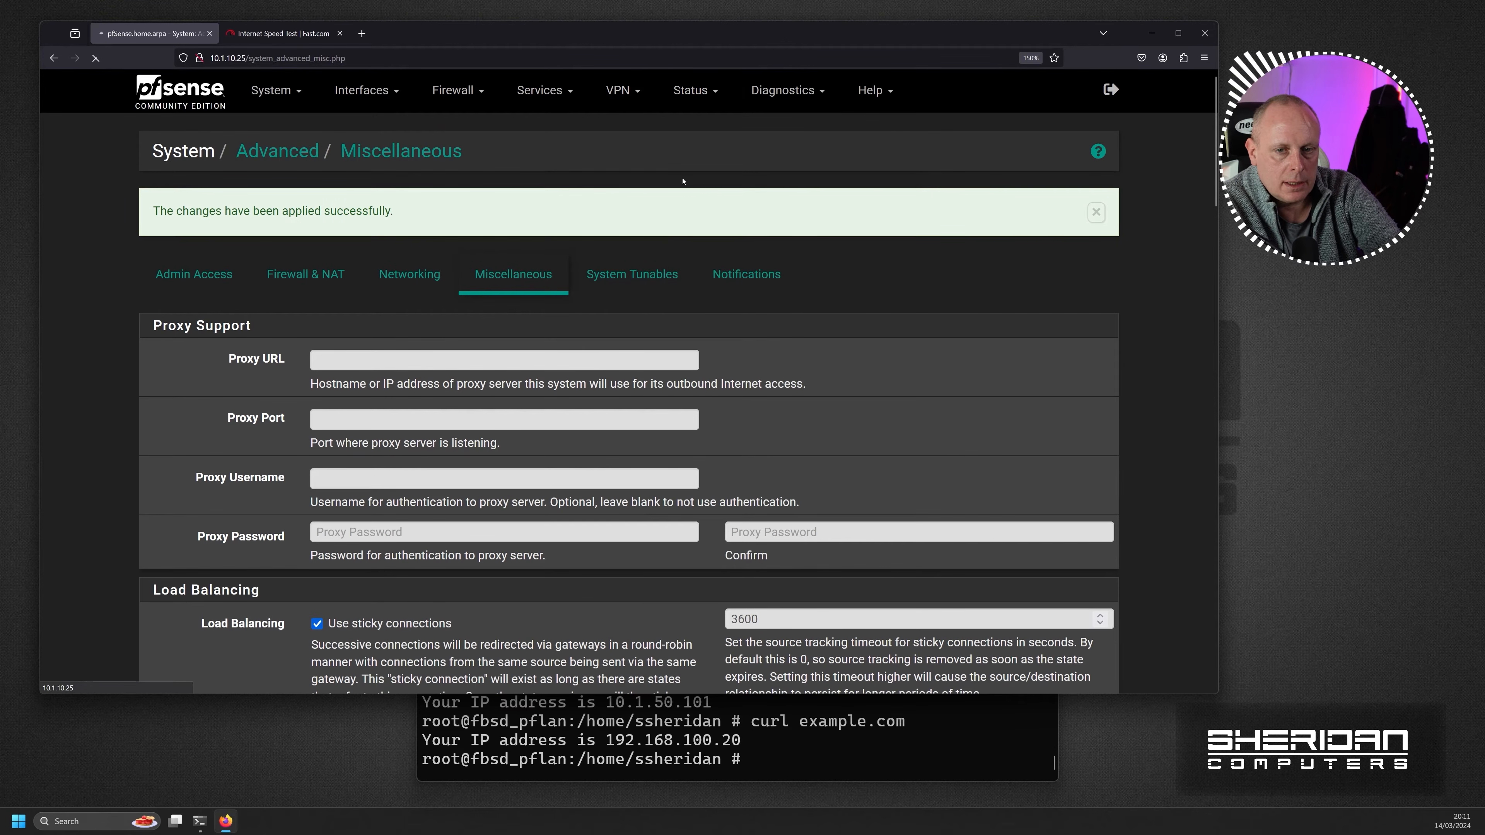
Switch to the LAN client's terminal and rerun curl example.com many times to test WAN selection with the sticky source tracking timeout.
click(755, 725)
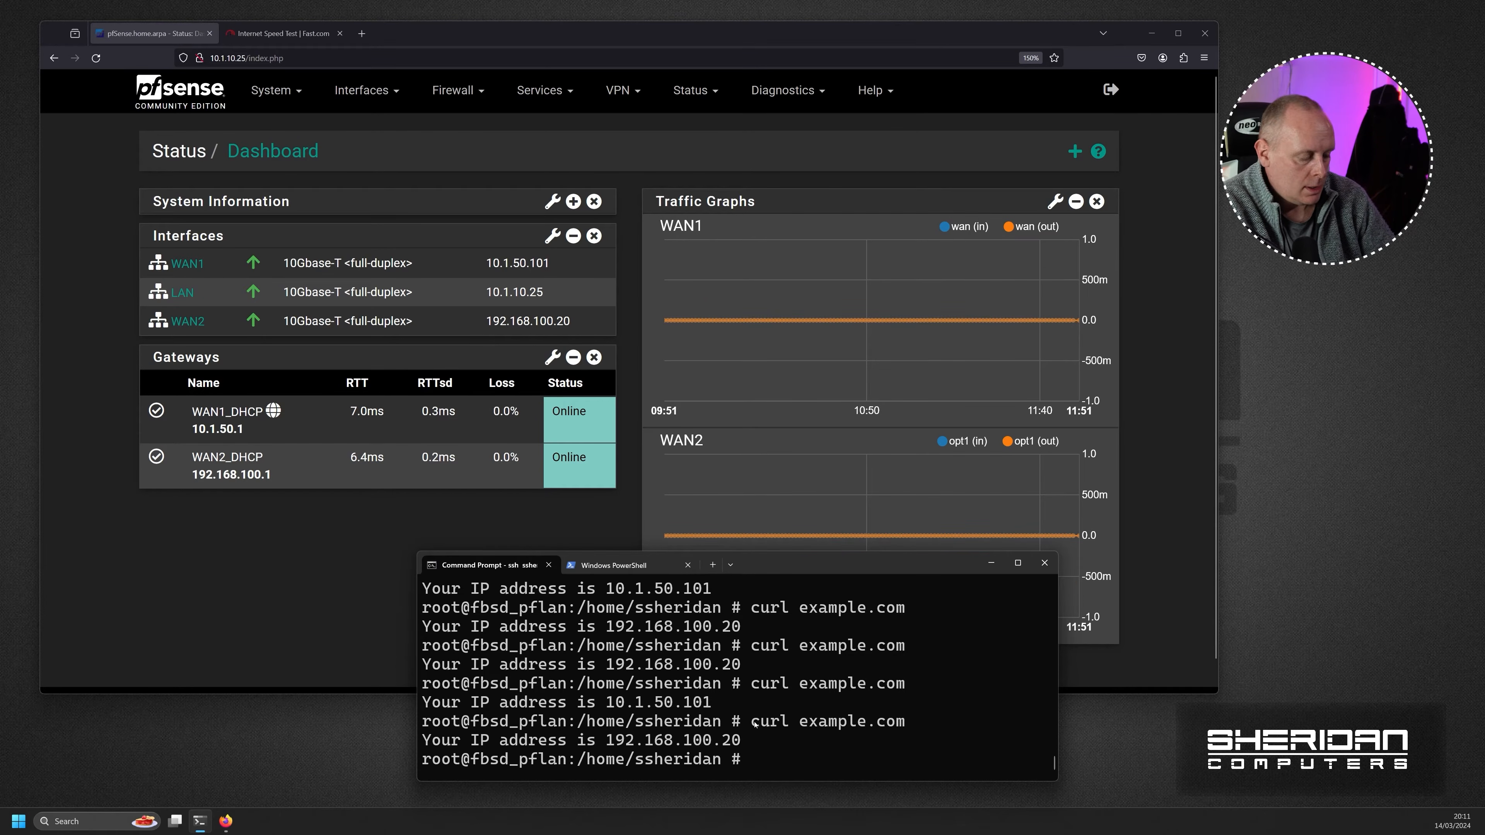
key(Up)
key(Return)
key(Up)
key(Return)
key(Up)
key(Return)
key(Up)
key(Return)
key(Up)
key(Return)
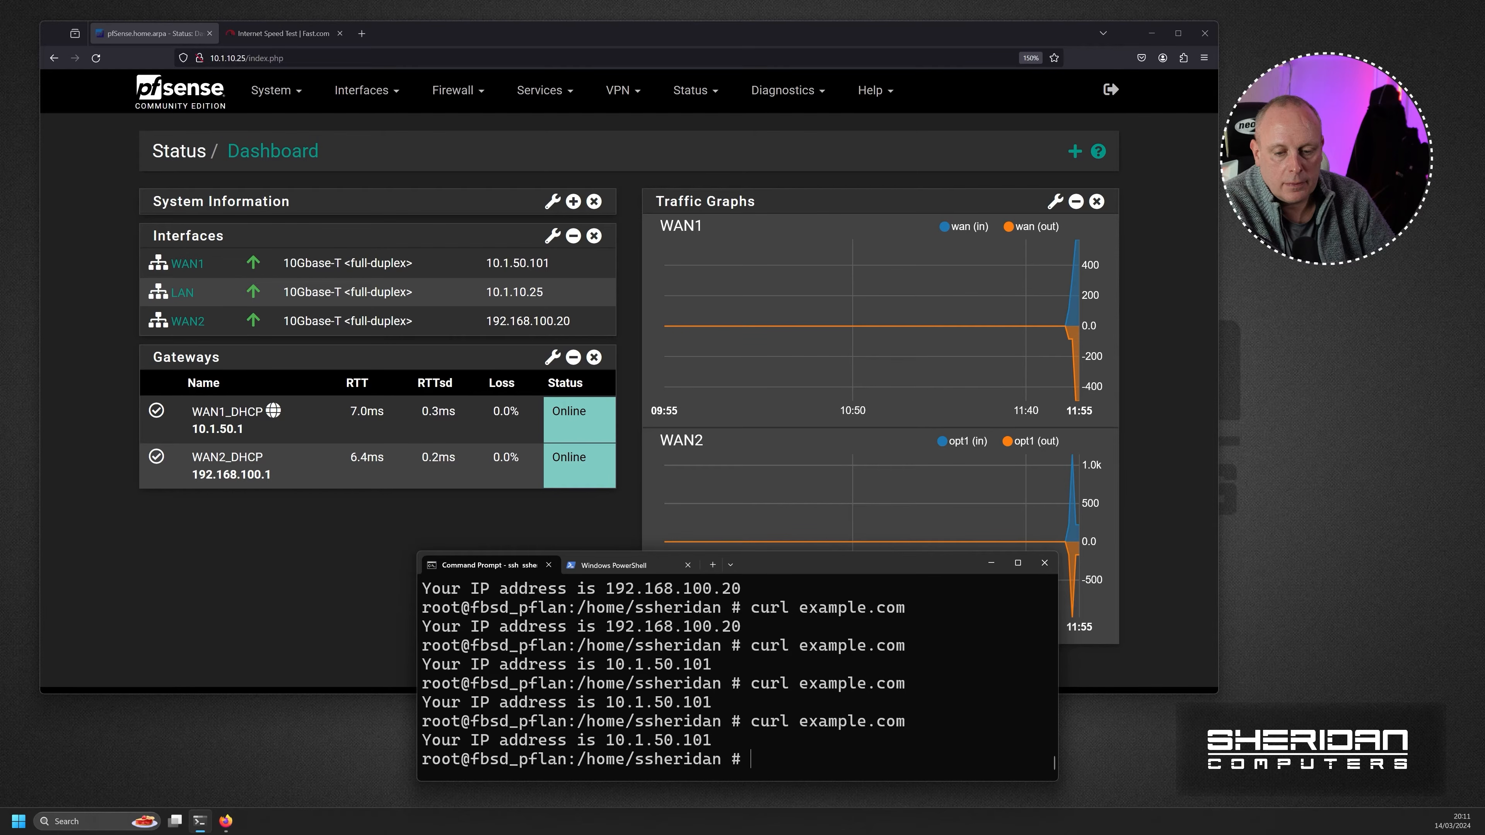
key(Up)
key(Return)
key(Up)
key(Return)
key(Up)
key(Return)
key(Up)
key(Return)
key(Up)
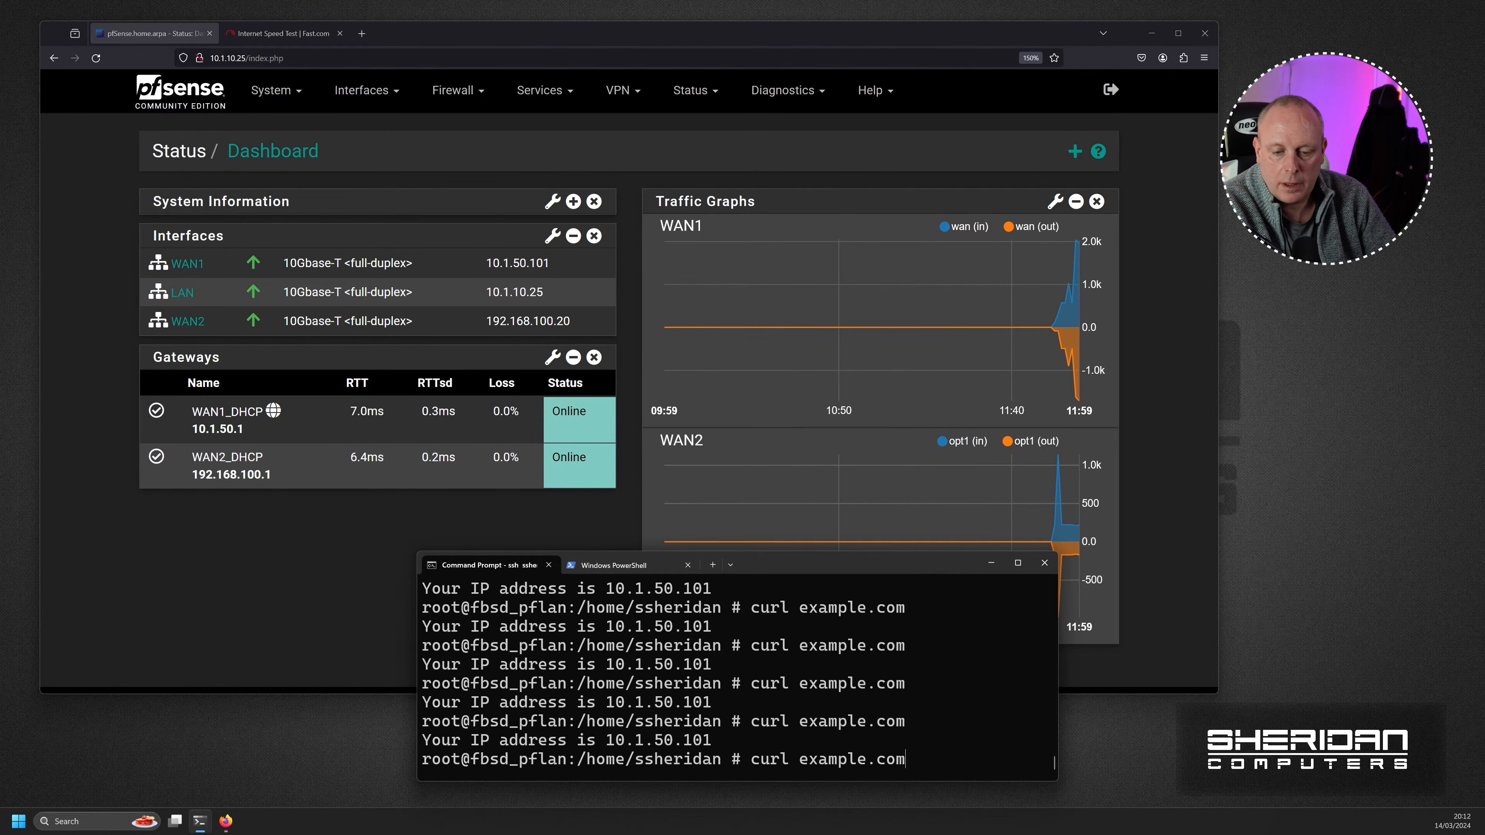
key(Return)
key(Up)
key(Return)
key(Up)
key(Return)
key(Up)
key(Return)
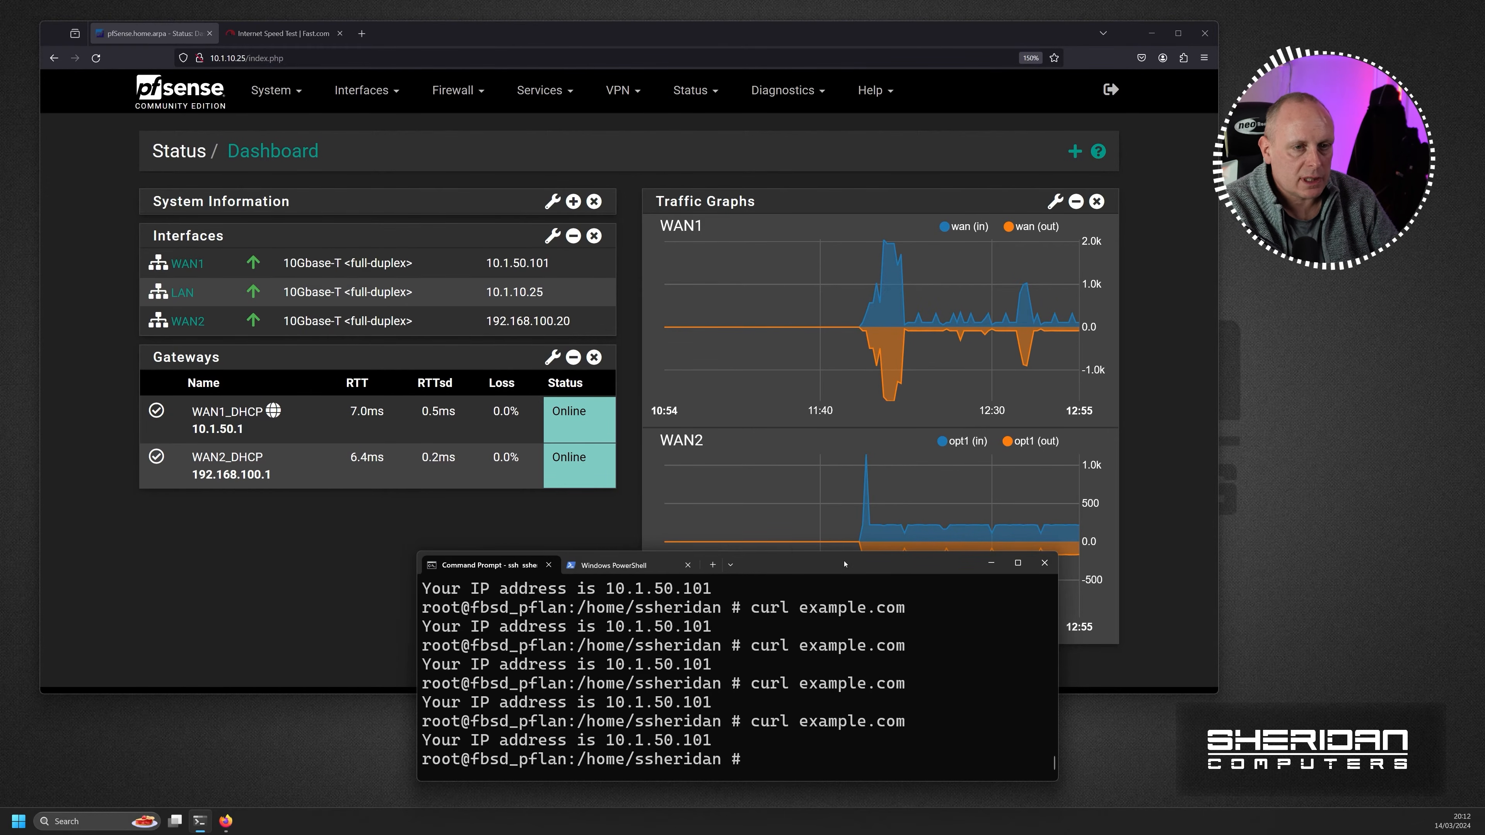
Return to the pfSense browser window and open the WAN1_DHCP gateway for editing from the system routing settings.
click(645, 486)
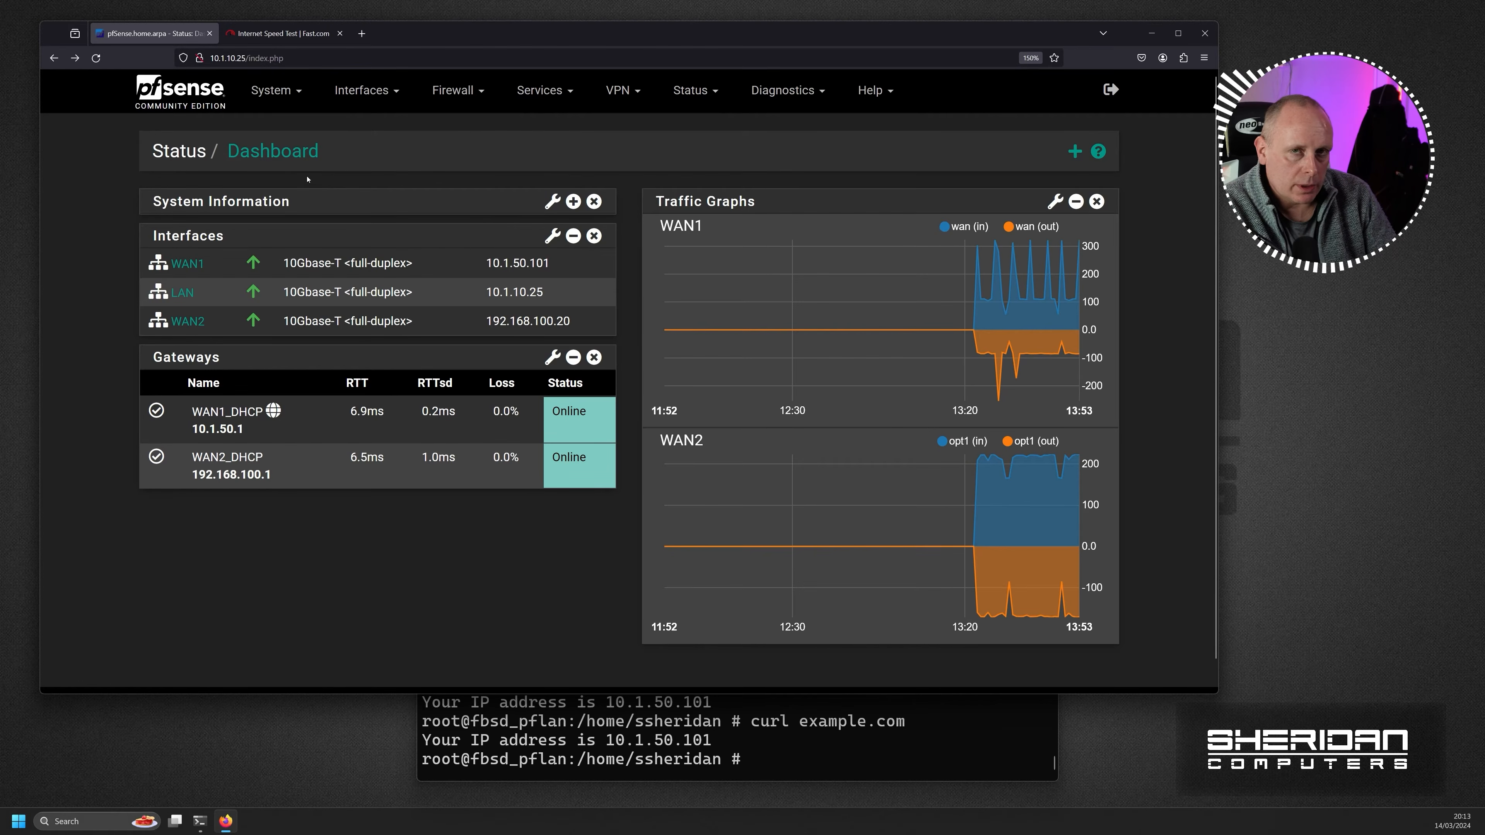
click(267, 105)
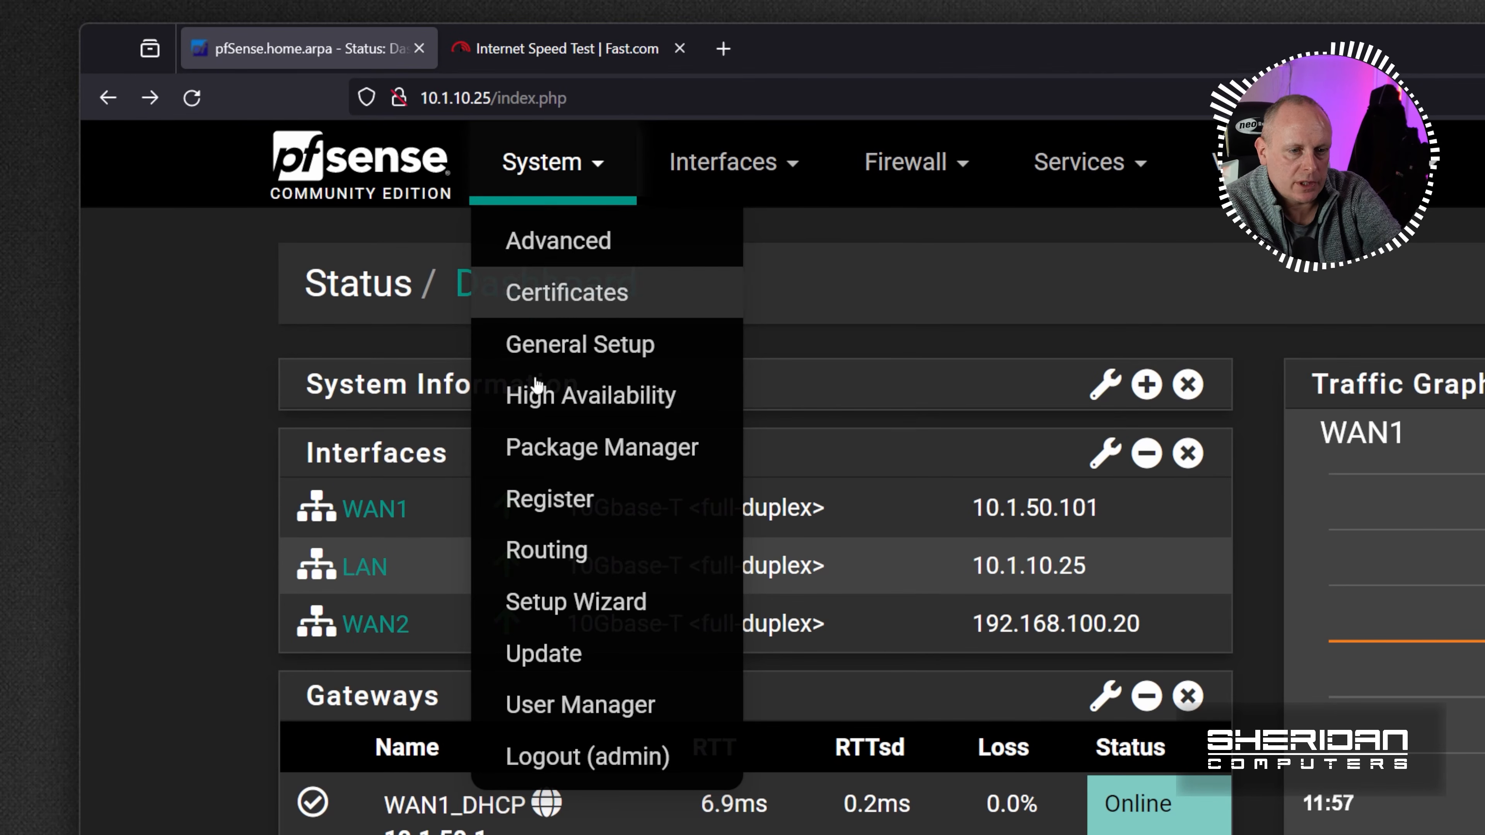
click(526, 555)
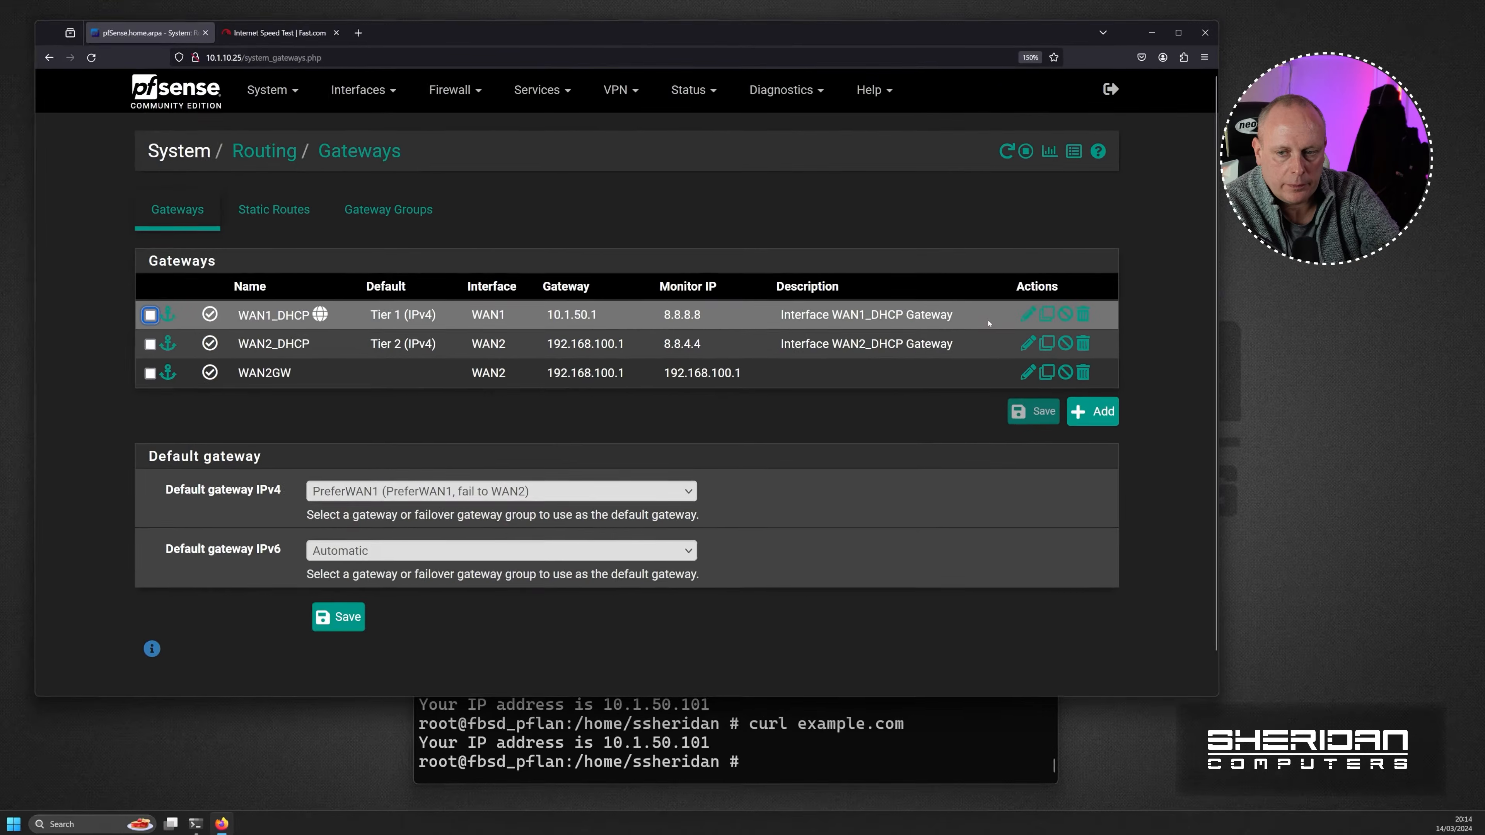
click(1027, 314)
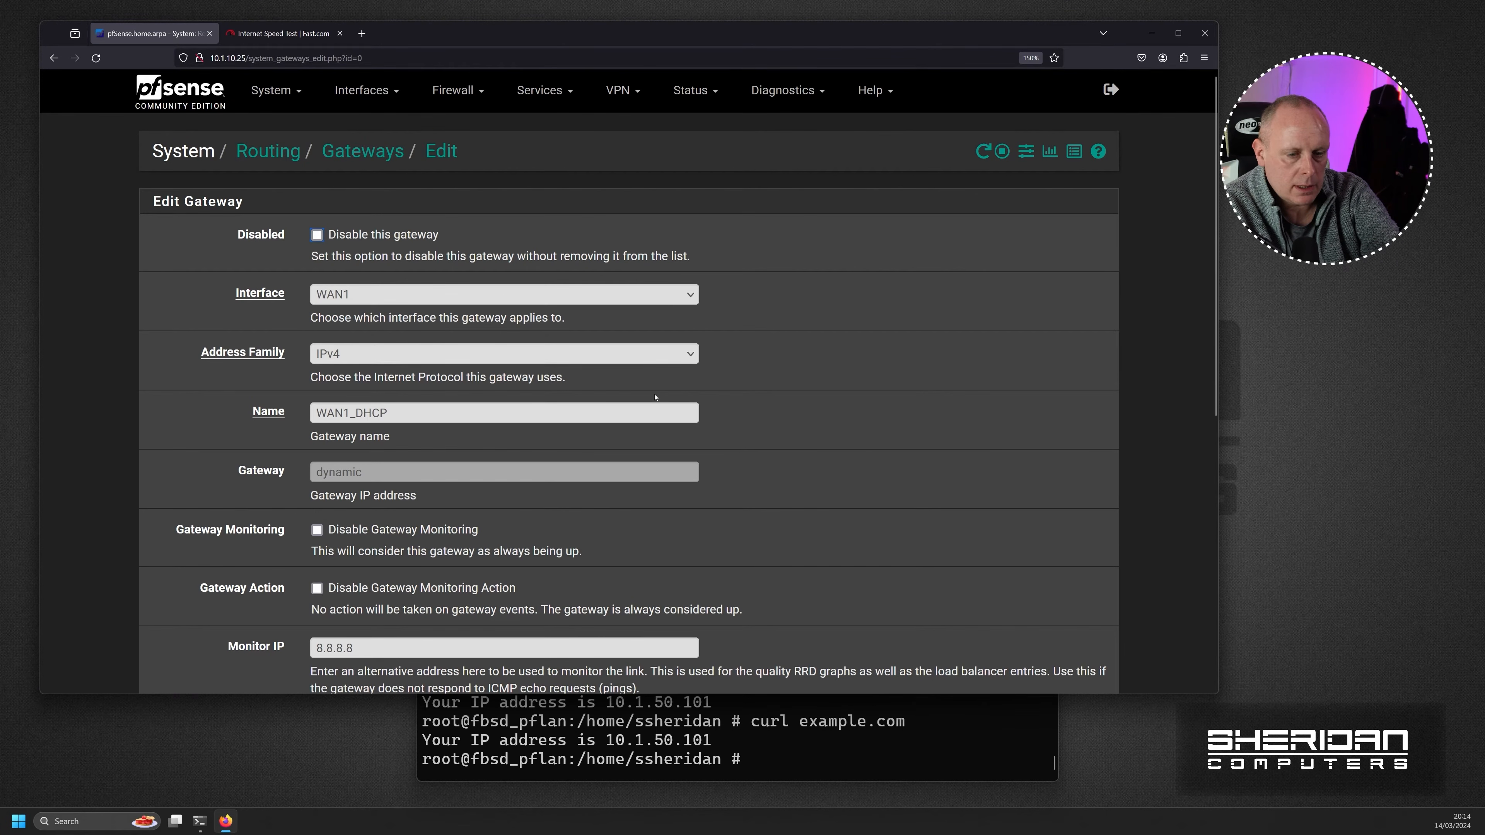
Display the WAN1_DHCP gateway's advanced settings and examine the weight, data payload, latency and packet loss thresholds.
scroll(655, 397, down, 6)
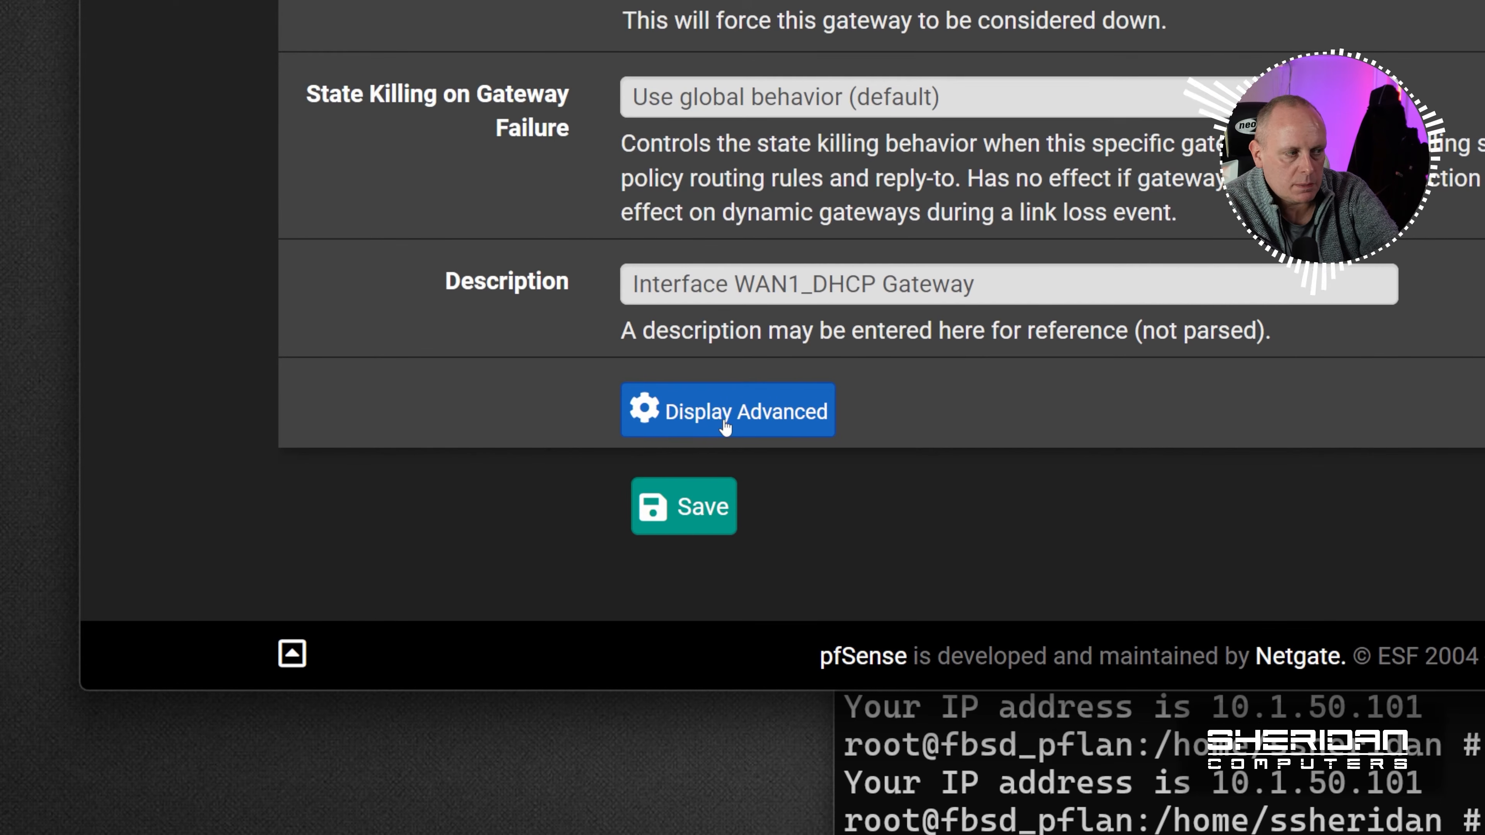
click(729, 422)
scroll(873, 237, down, 8)
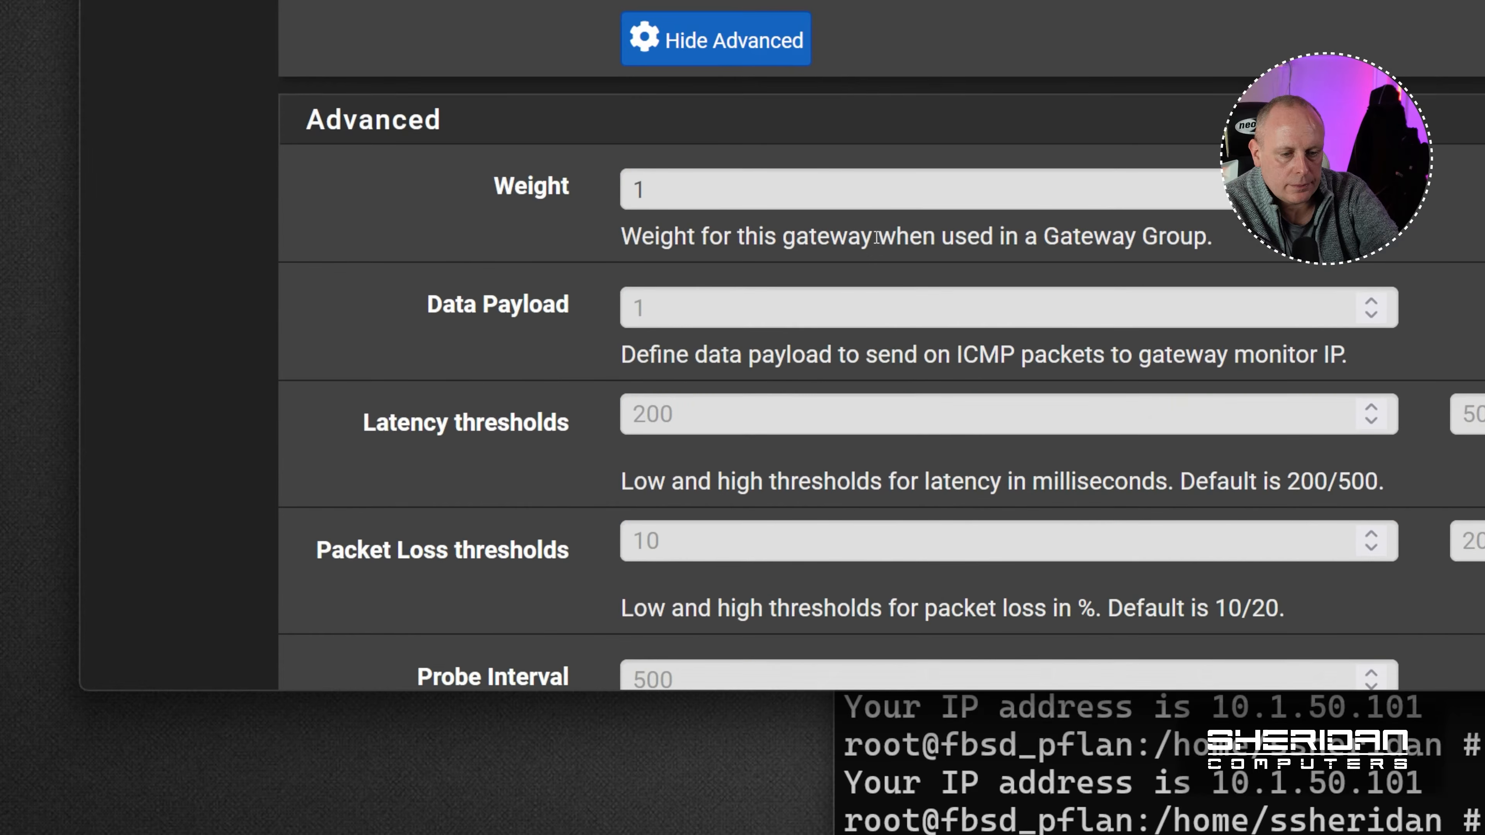
scroll(872, 237, down, 3)
scroll(759, 328, up, 10)
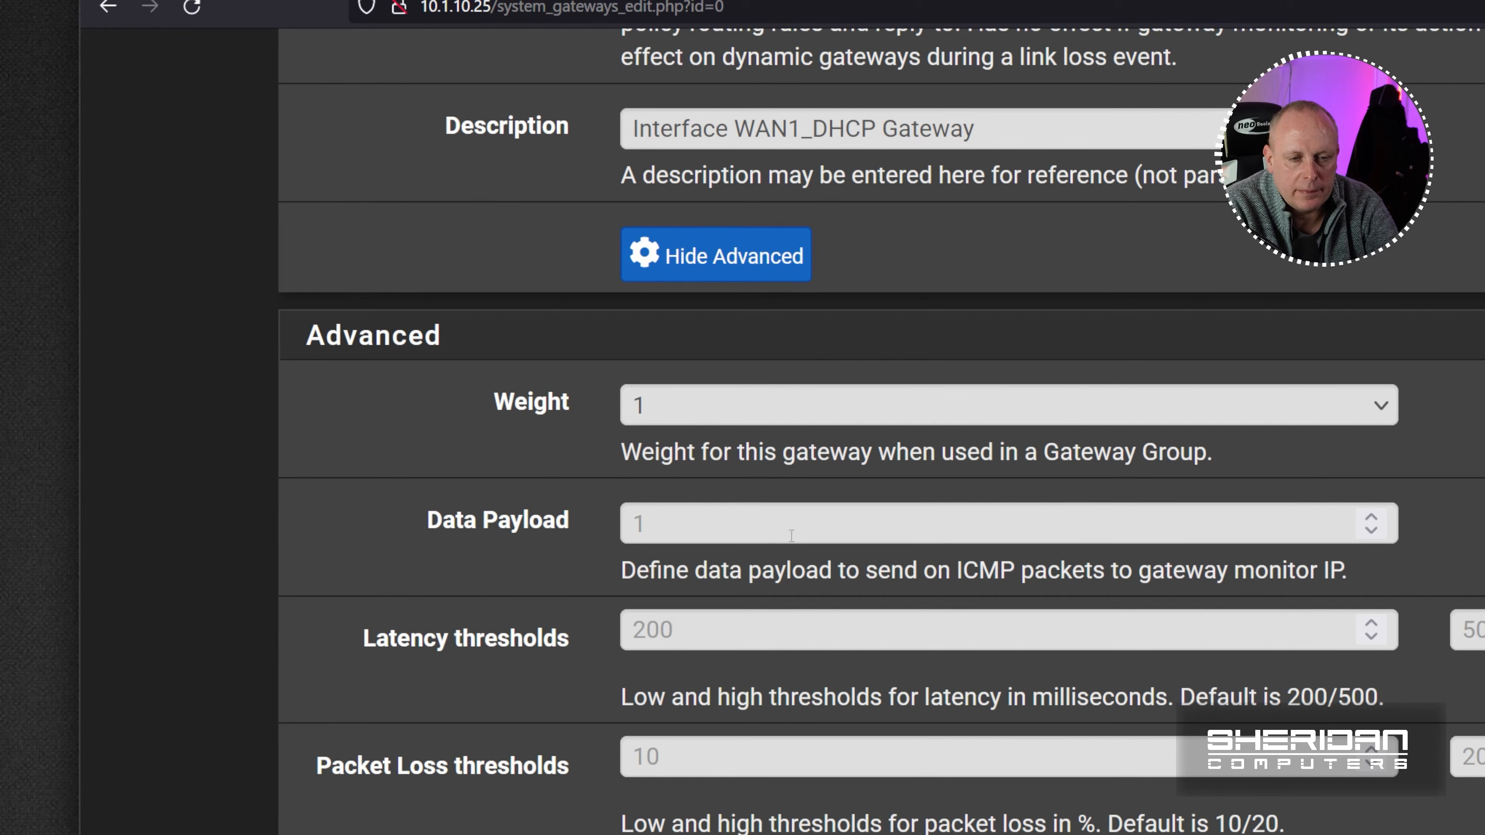
scroll(800, 533, down, 3)
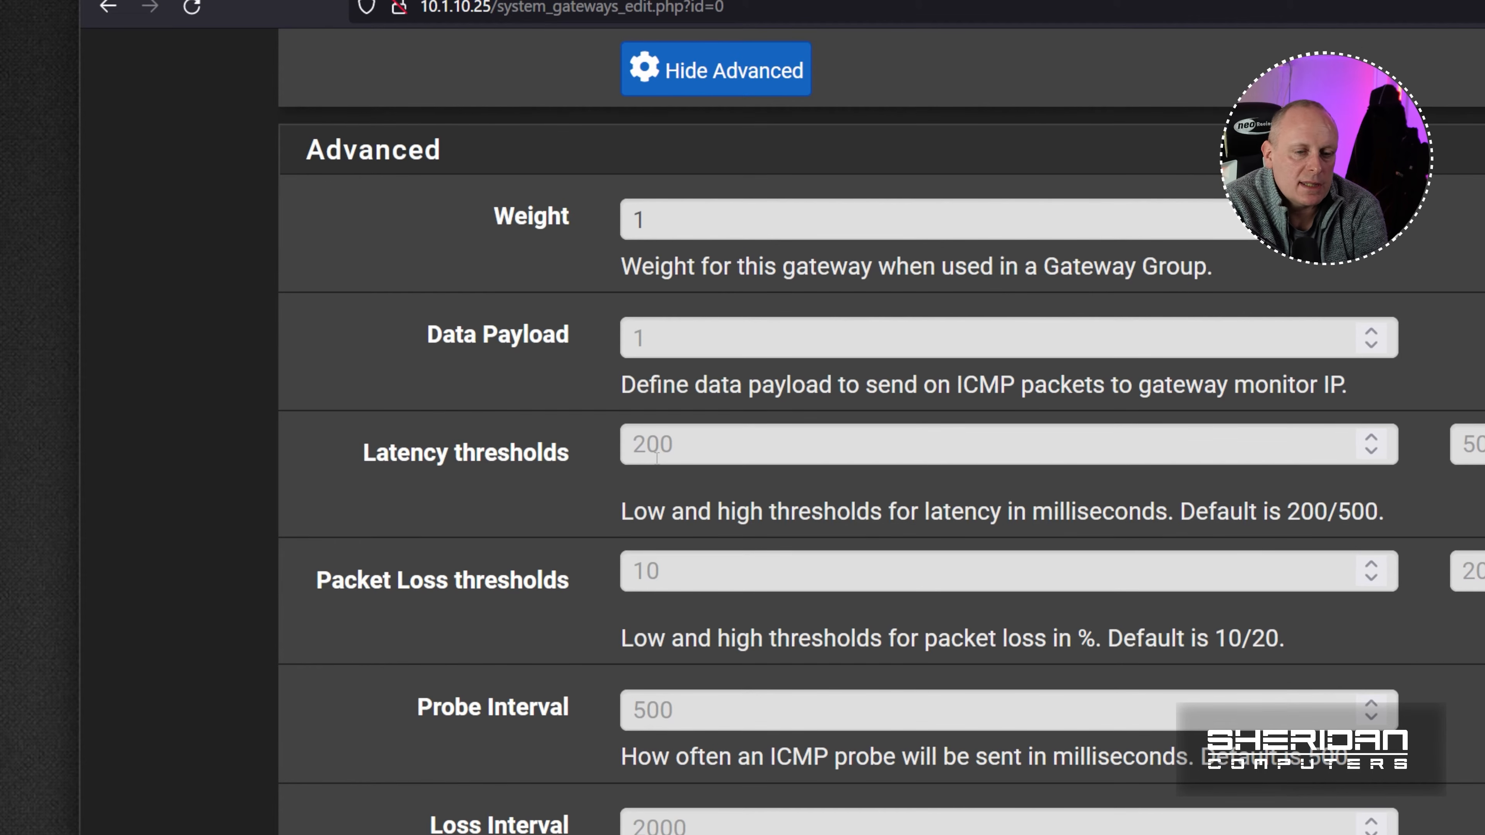
Leave the gateway editor, open the LoadBalancing gateway group for editing and examine its gateway tiers and trigger level.
scroll(583, 490, up, 15)
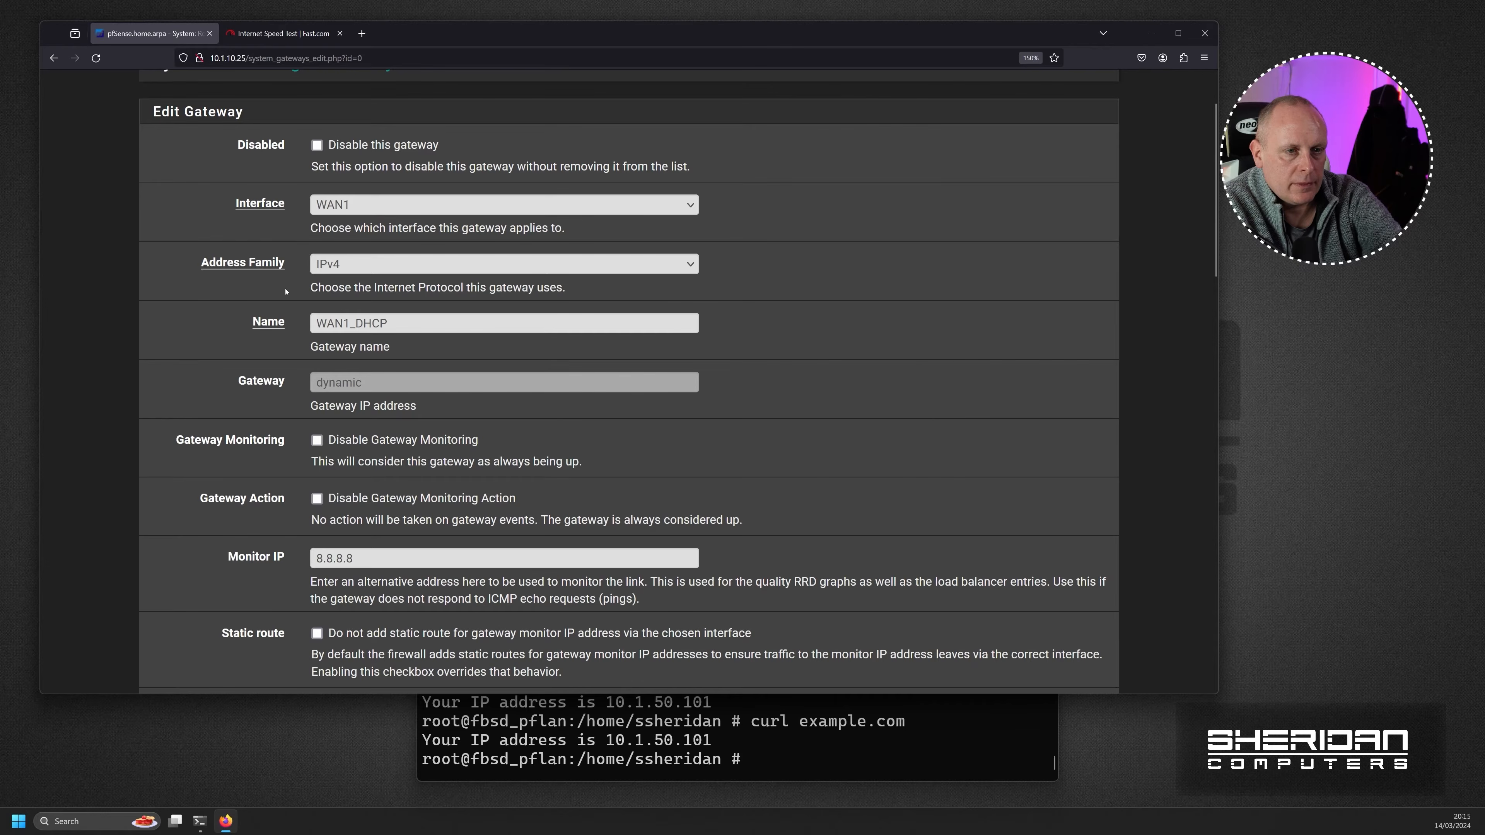
scroll(583, 491, up, 3)
click(262, 97)
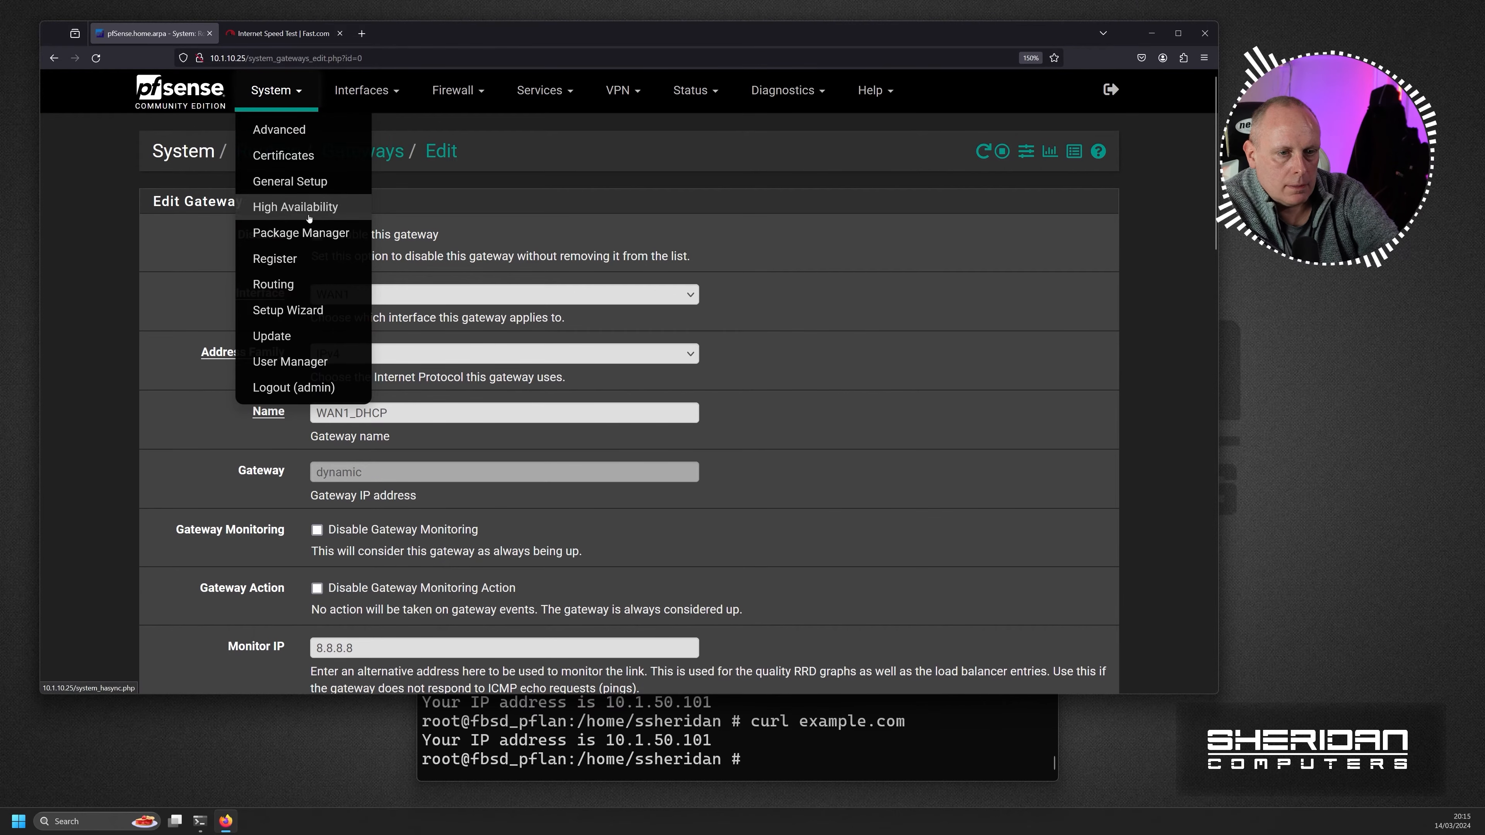
click(395, 155)
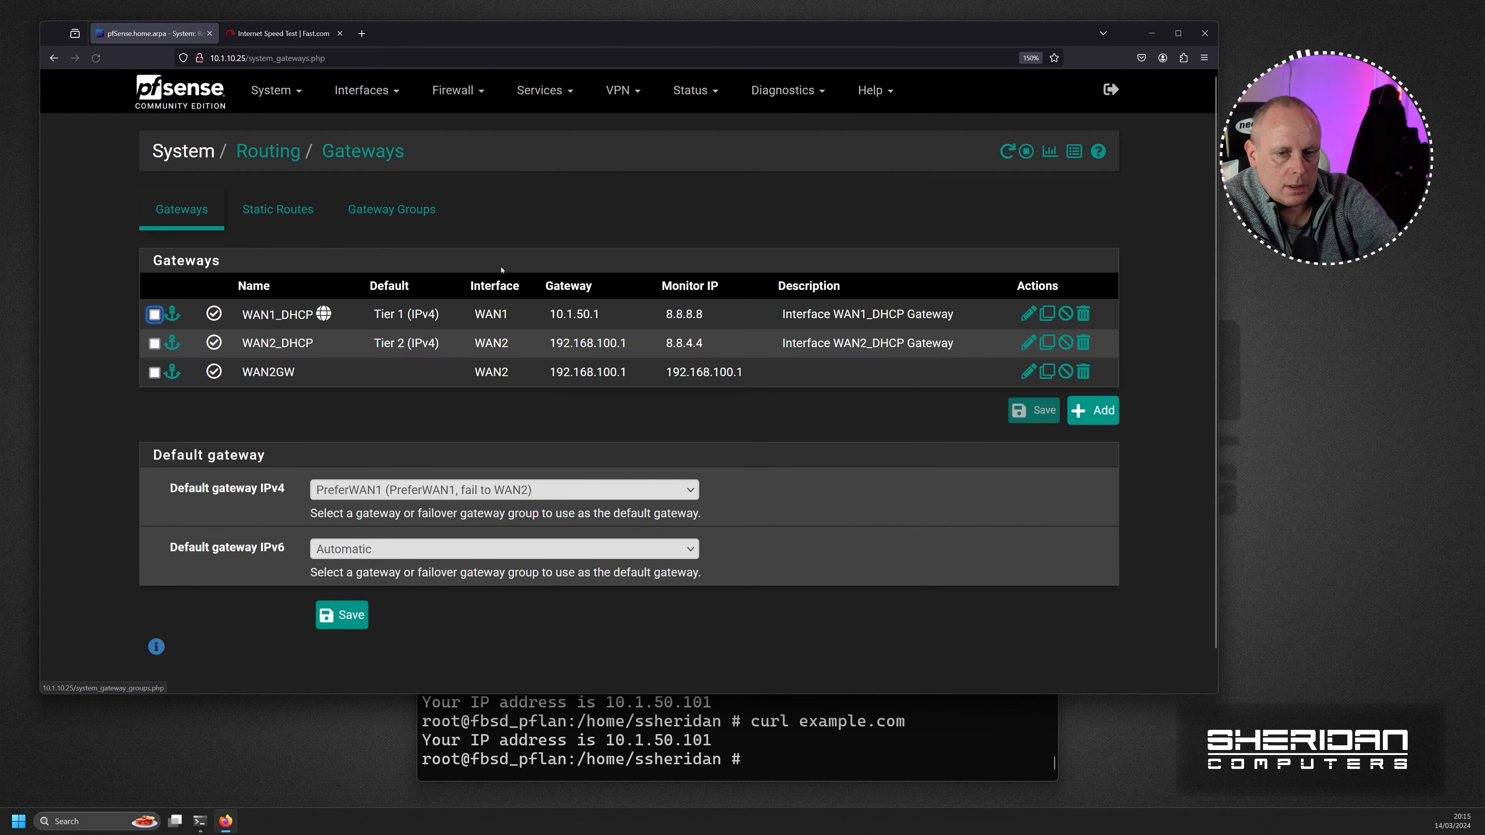
click(392, 209)
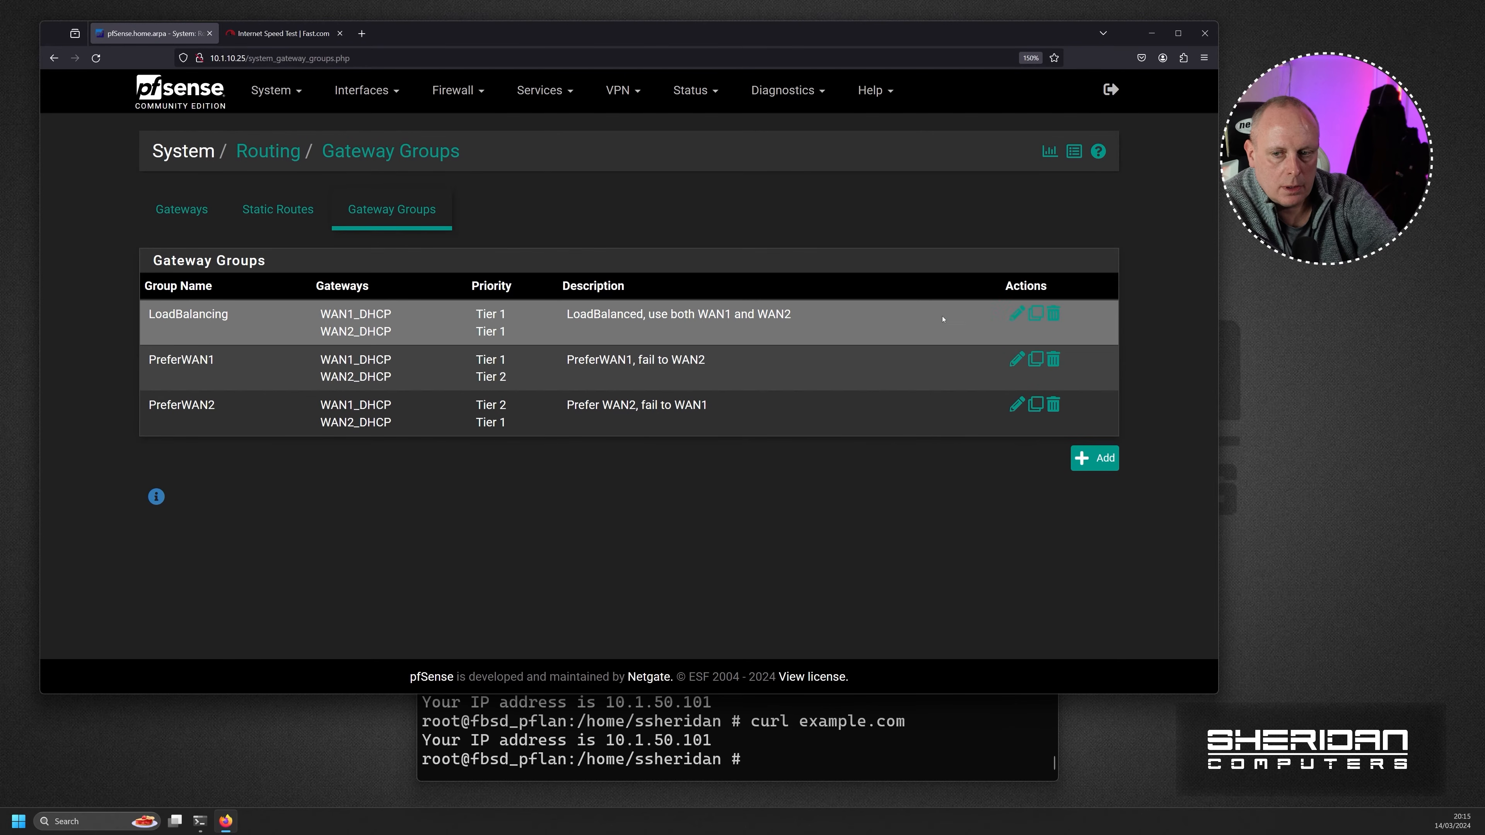
click(1016, 314)
scroll(629, 358, down, 3)
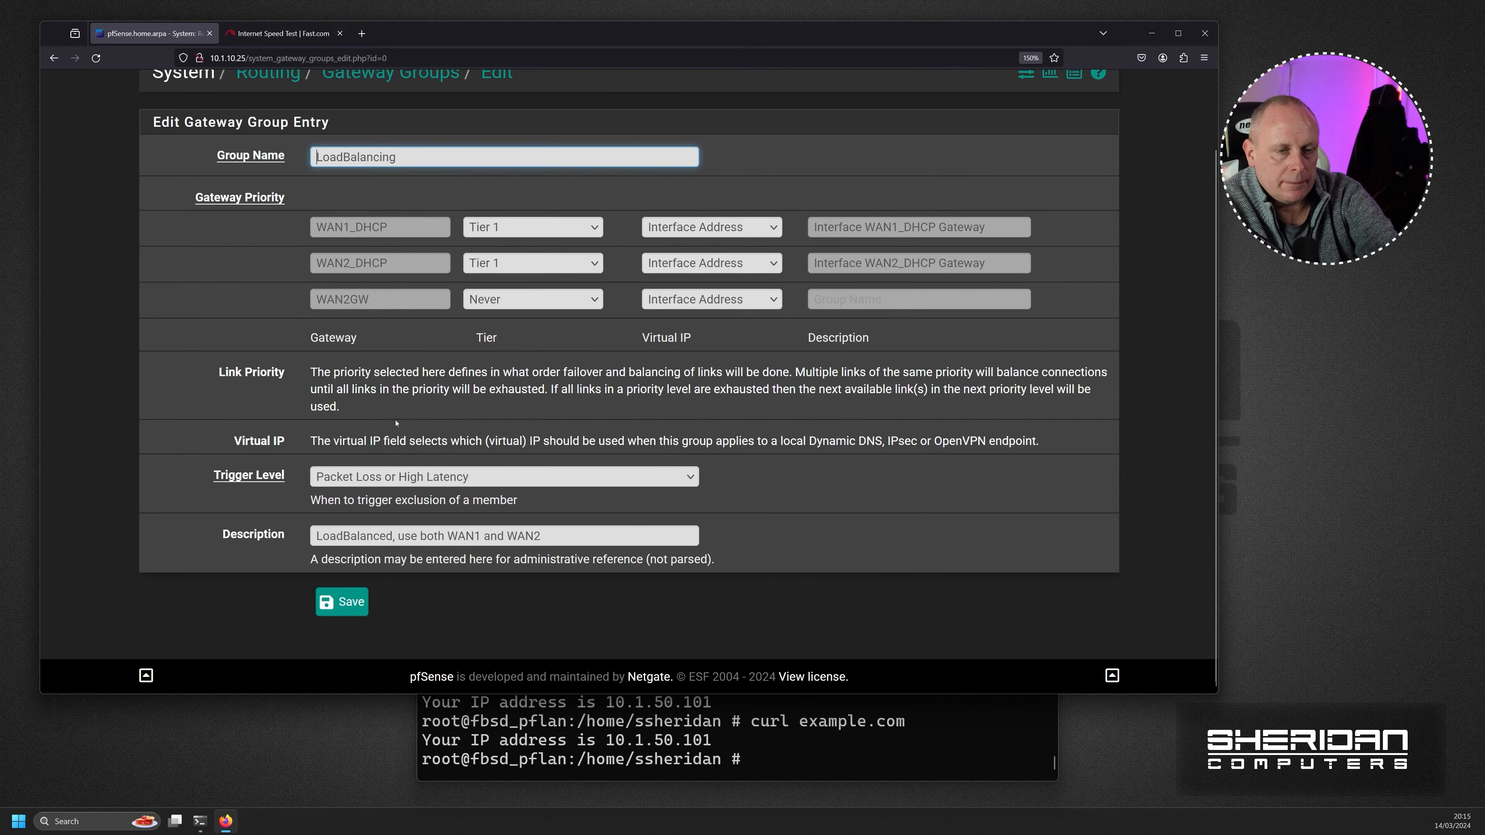
scroll(401, 432, up, 3)
Reopen the WAN1_DHCP gateway's advanced settings and examine the latency and packet loss thresholds, probe interval, loss interval and time period.
click(285, 151)
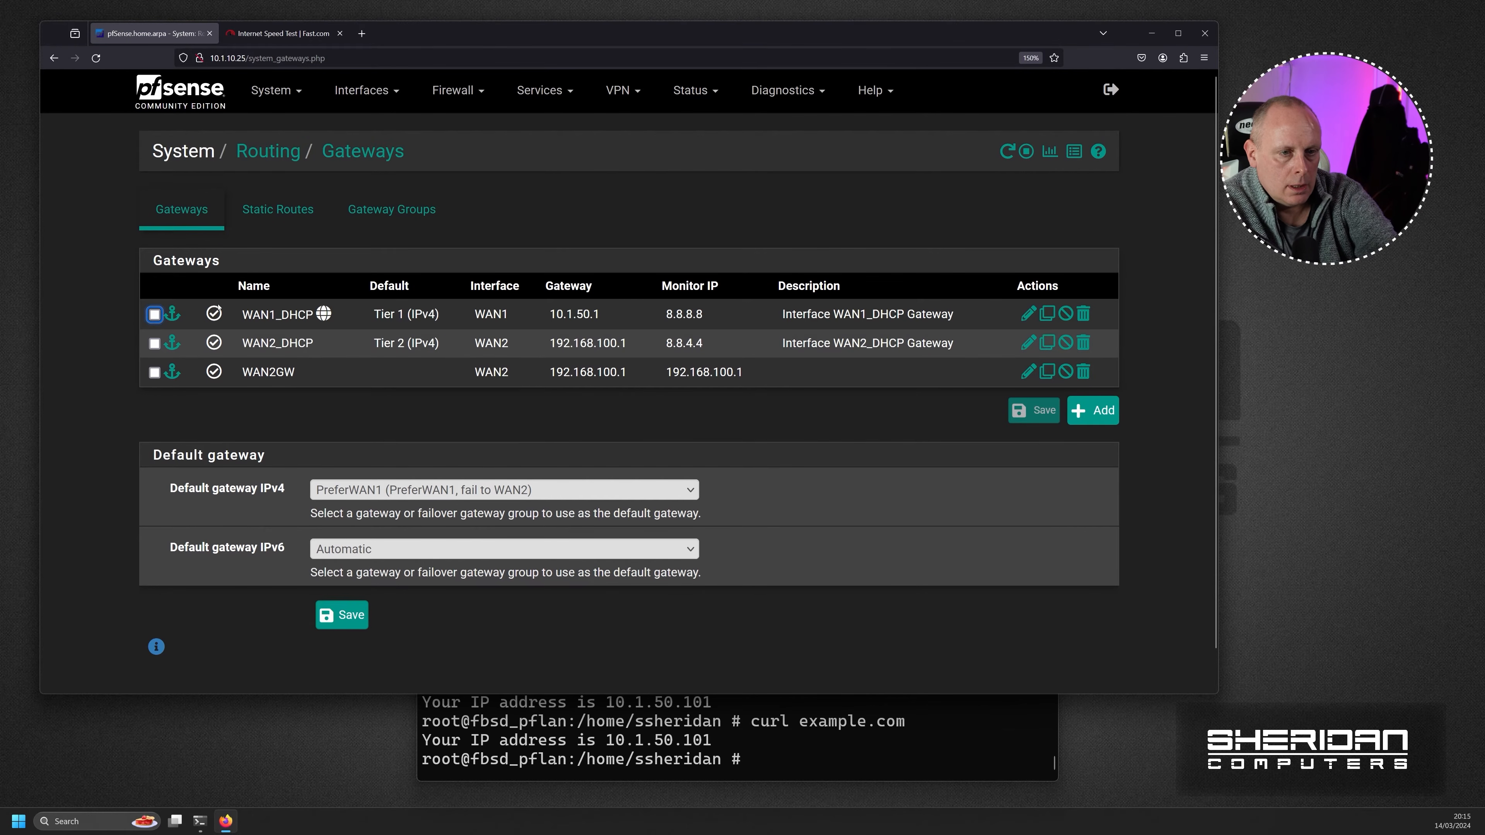
click(1024, 320)
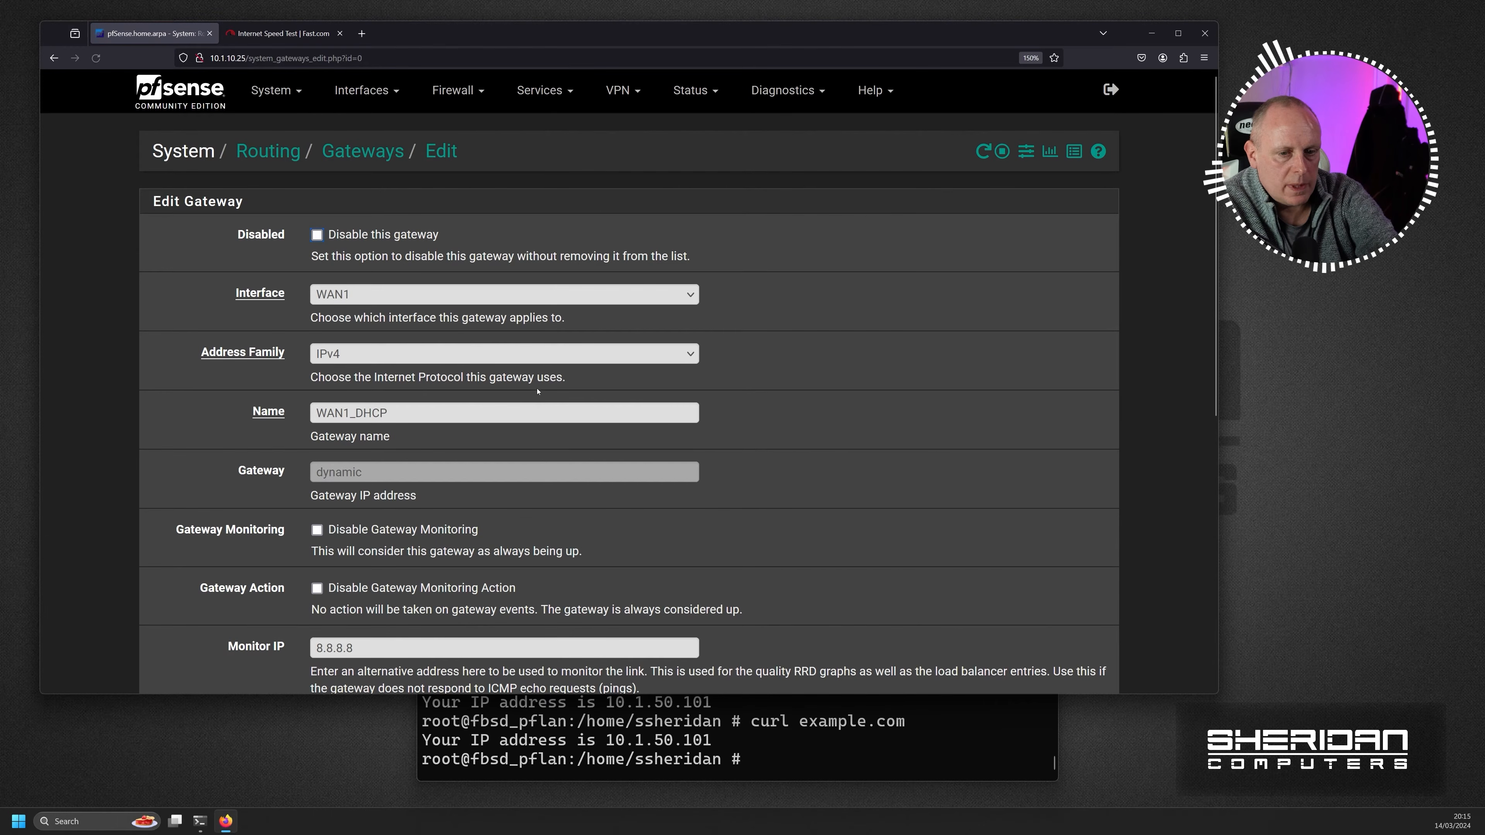
scroll(472, 403, down, 6)
click(362, 554)
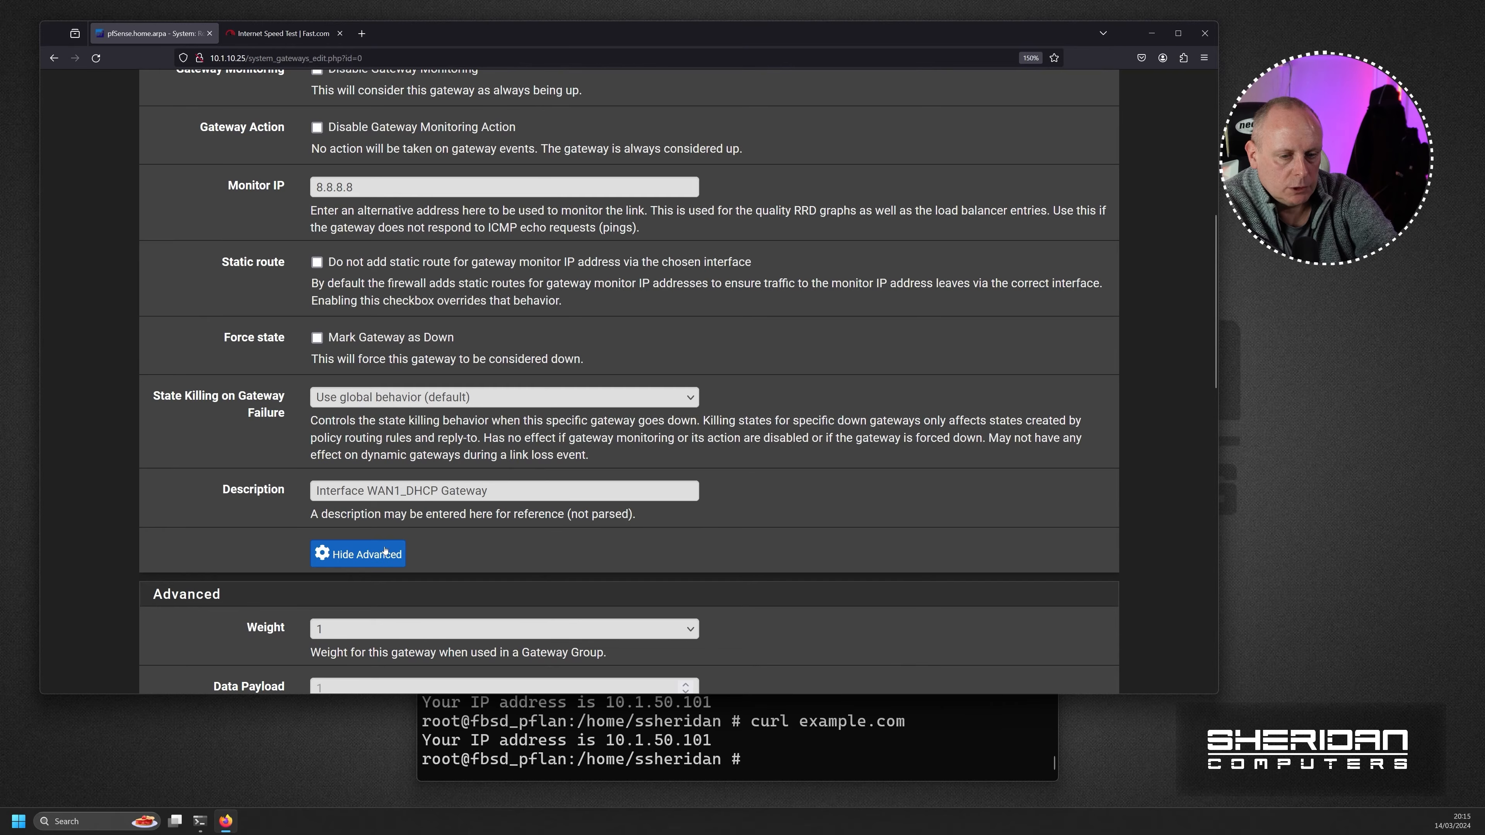
scroll(387, 423, down, 8)
scroll(387, 421, up, 3)
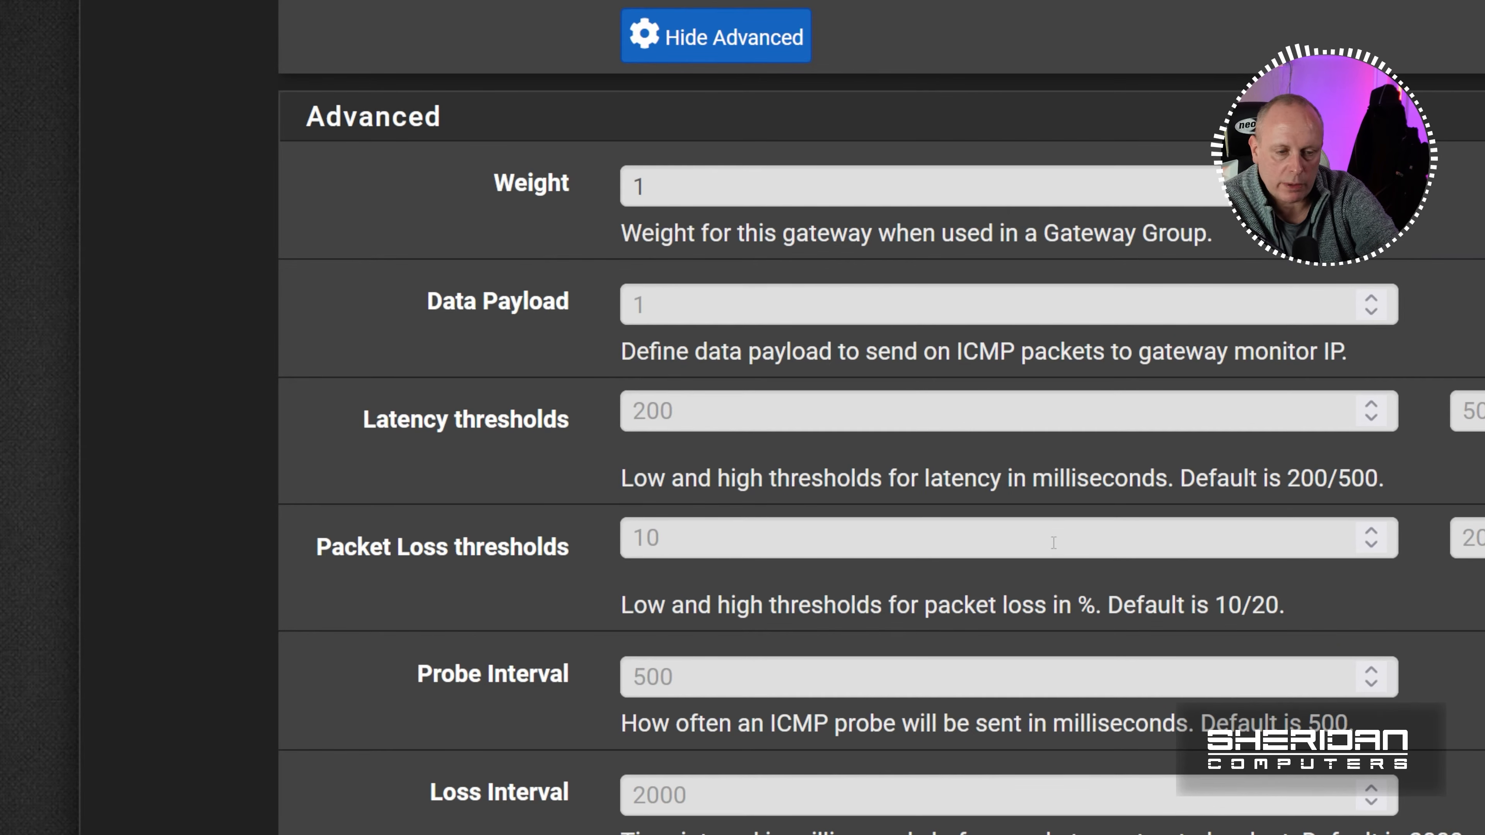
scroll(1056, 570, down, 5)
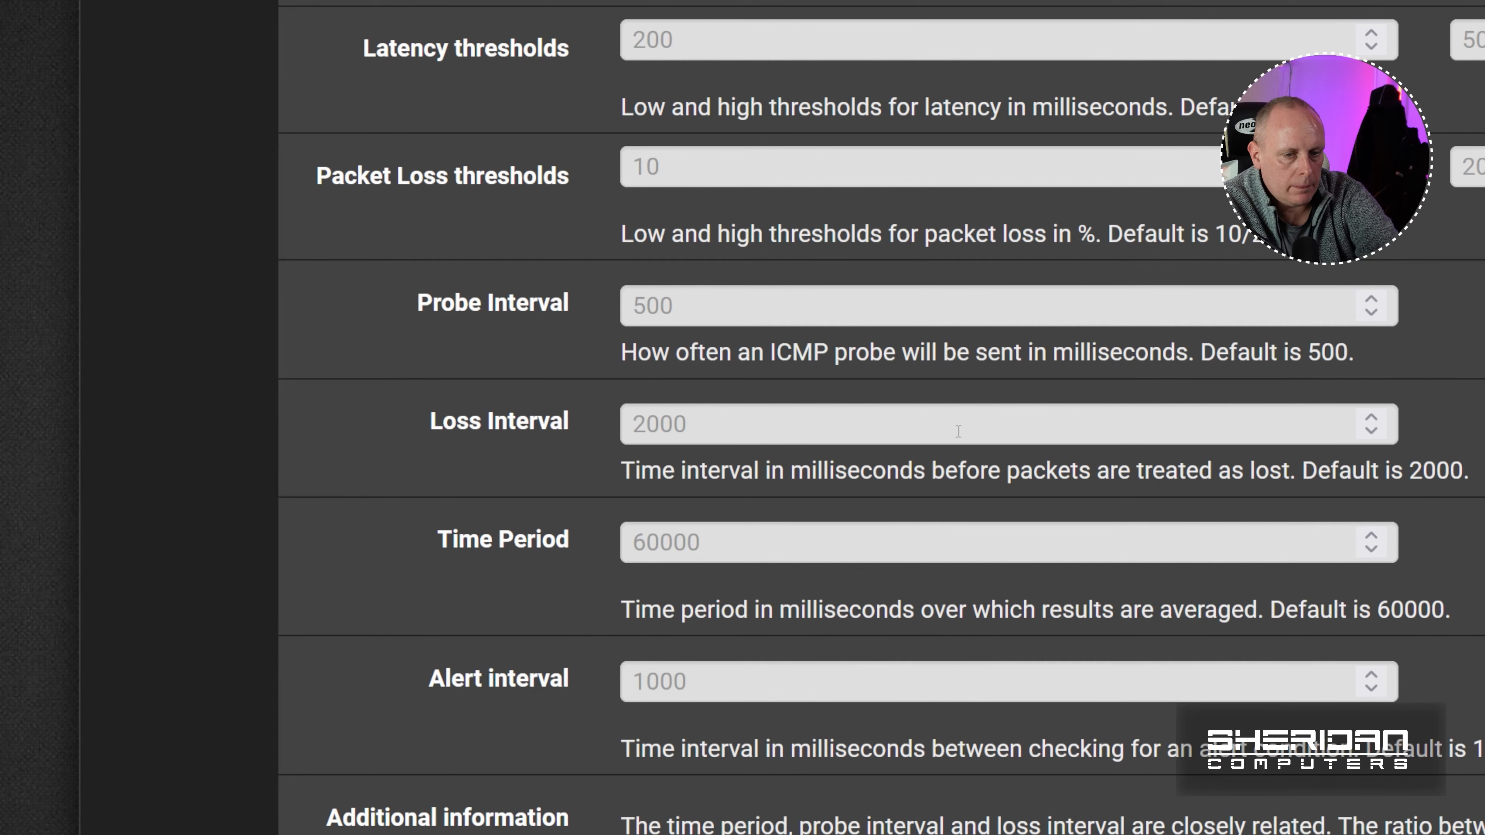
Review the remaining advanced options of the WAN1_DHCP gateway, save it and apply the gateway changes.
scroll(764, 463, up, 2)
scroll(819, 457, down, 5)
scroll(809, 460, down, 5)
scroll(939, 275, down, 5)
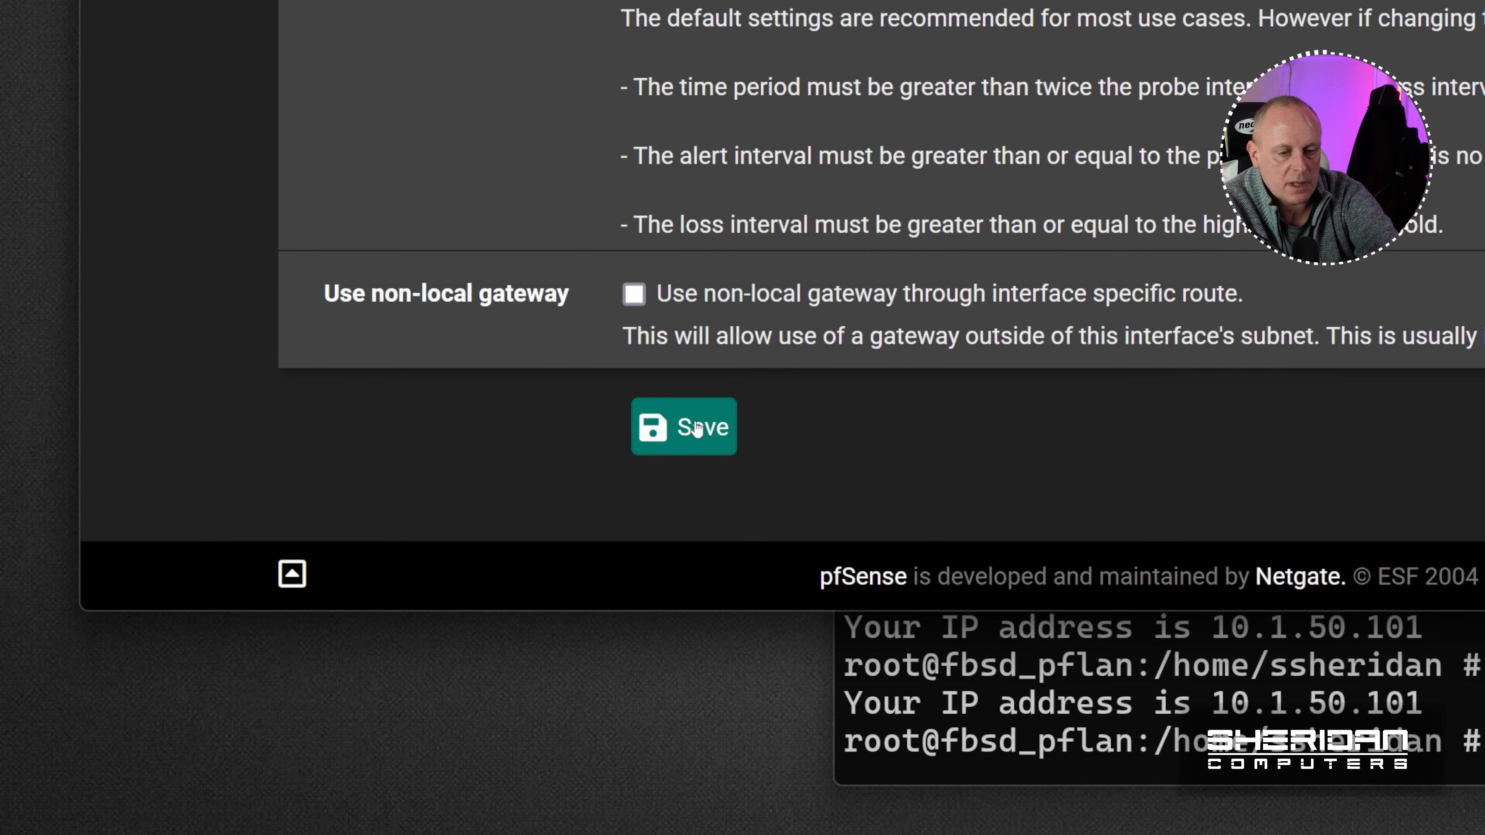
click(696, 428)
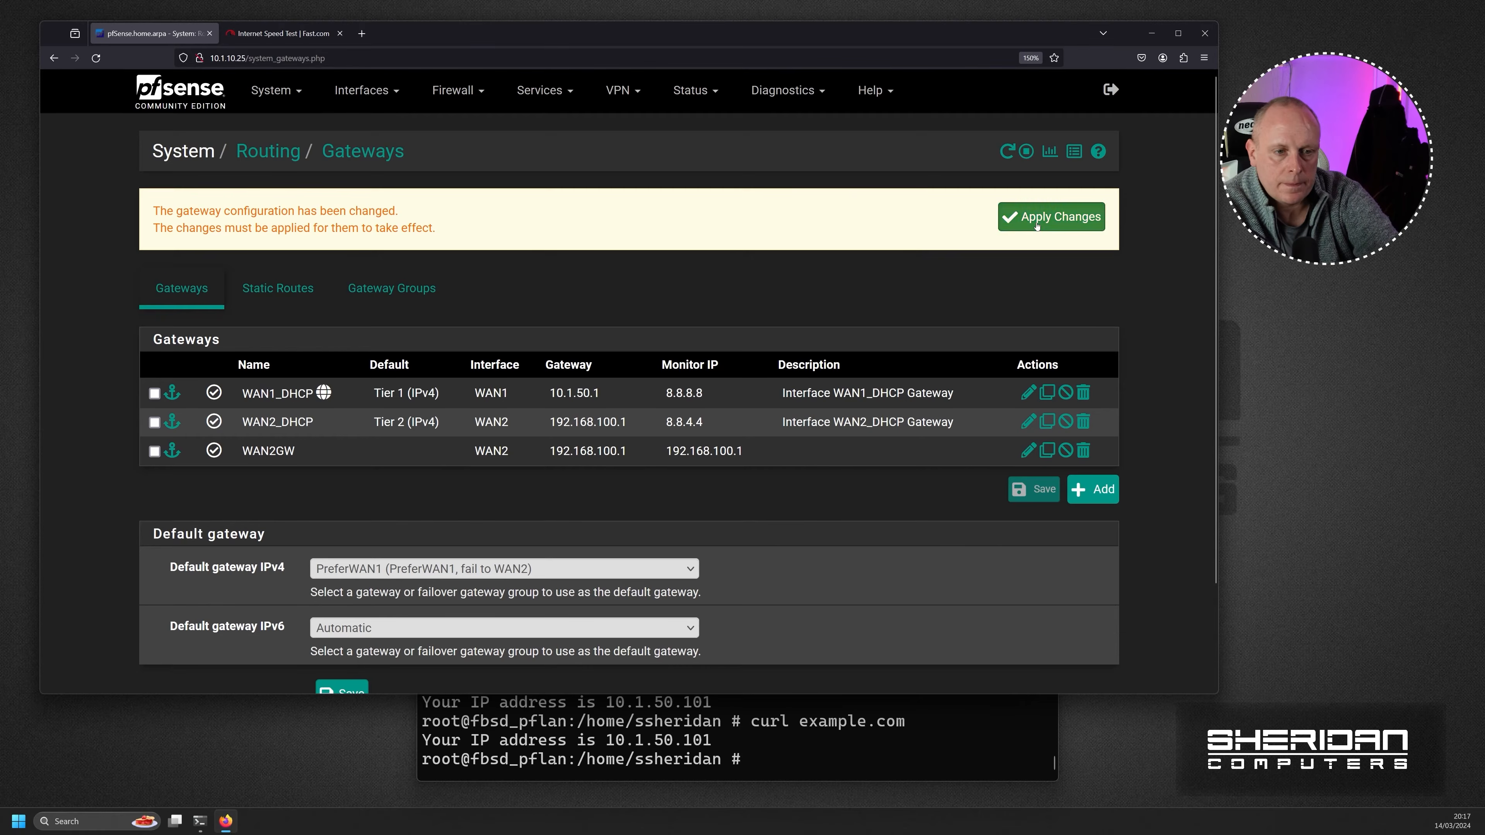
click(747, 416)
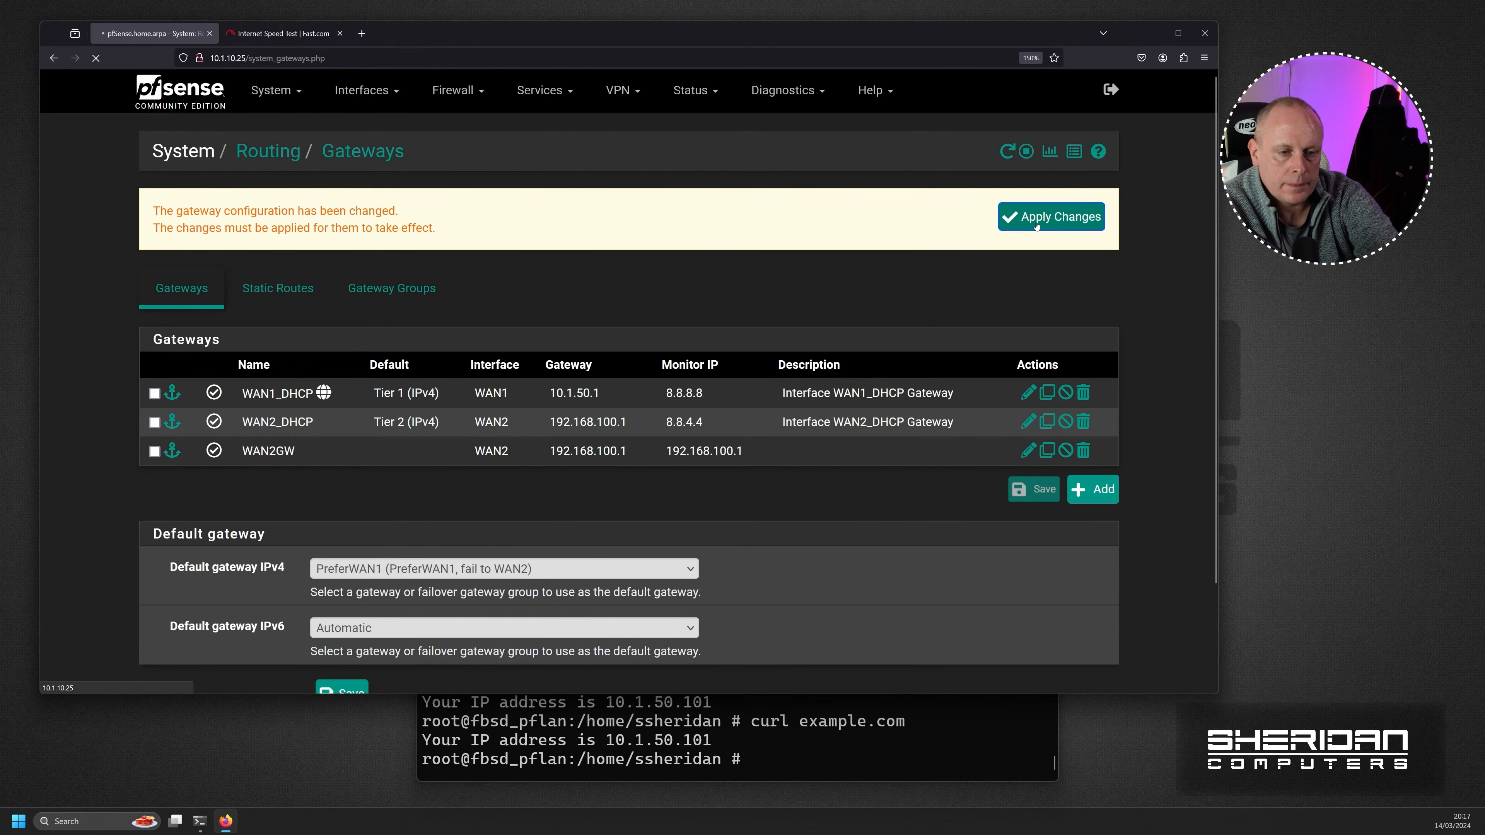
Check the gateway status on the dashboard and examine the firewall's outbound NAT mode and automatic rules for WAN1 and WAN2.
click(691, 91)
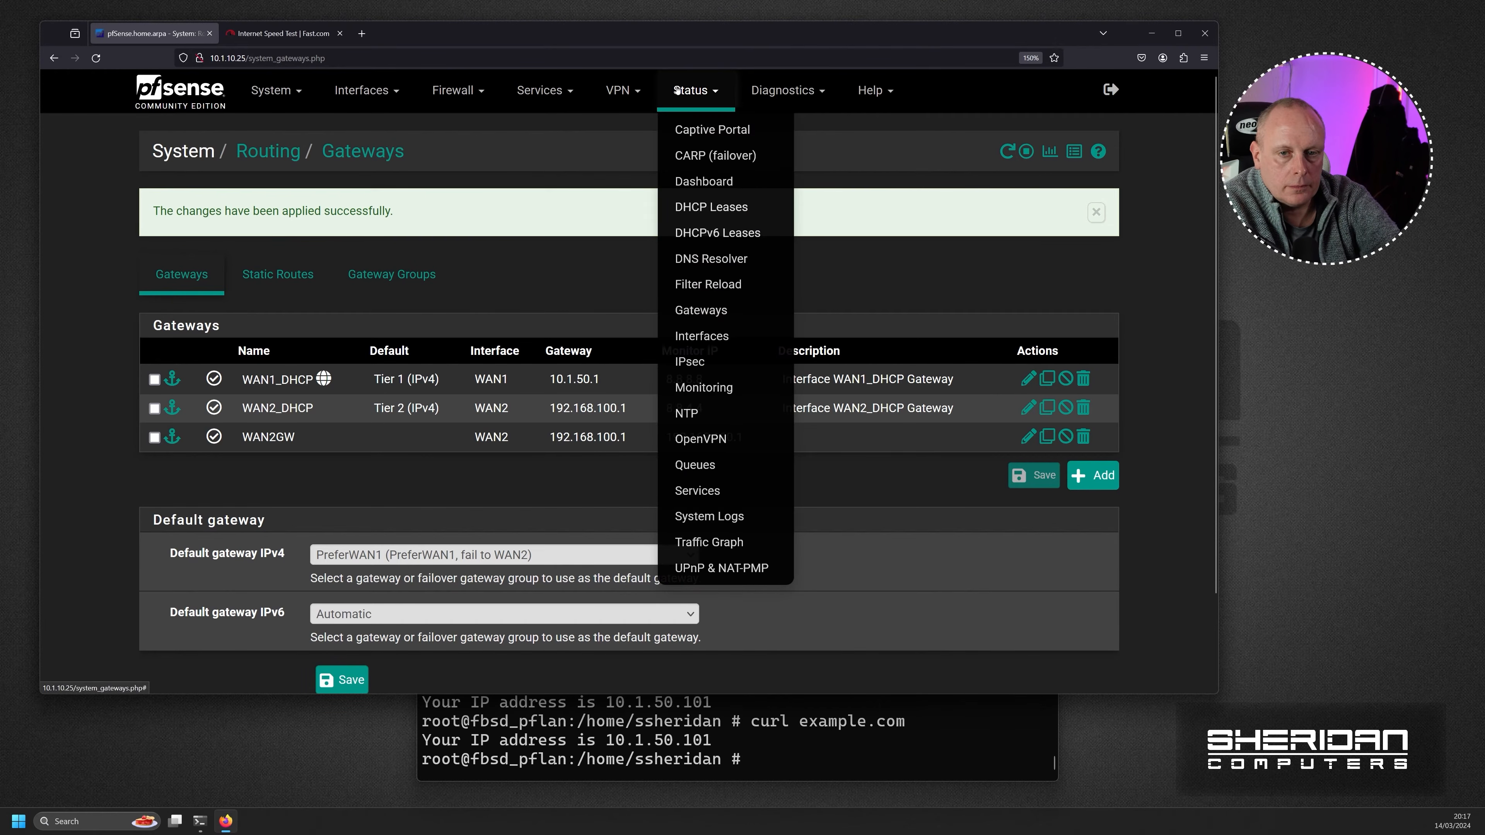
click(667, 186)
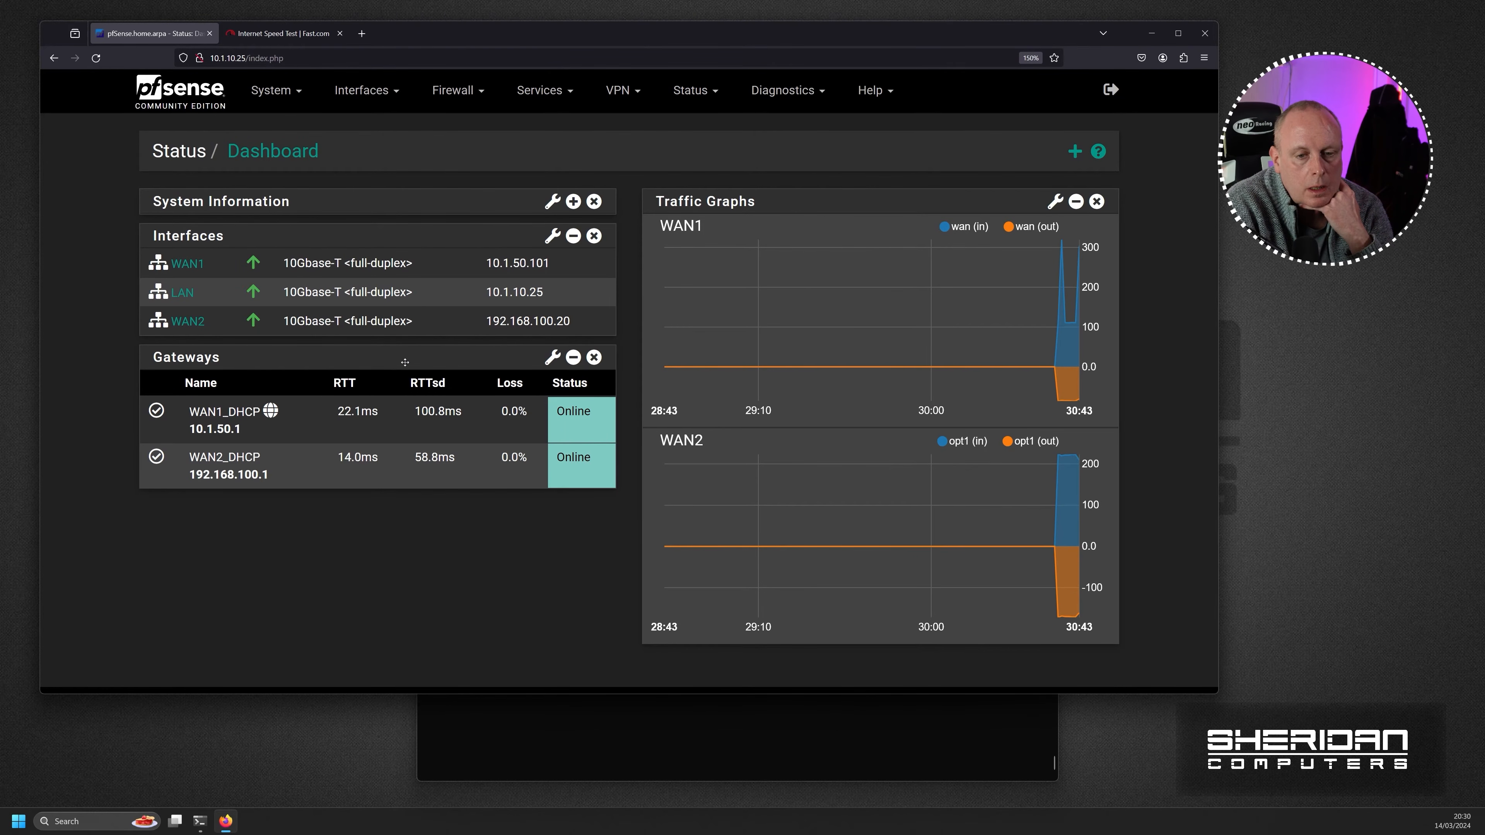
click(451, 98)
click(437, 153)
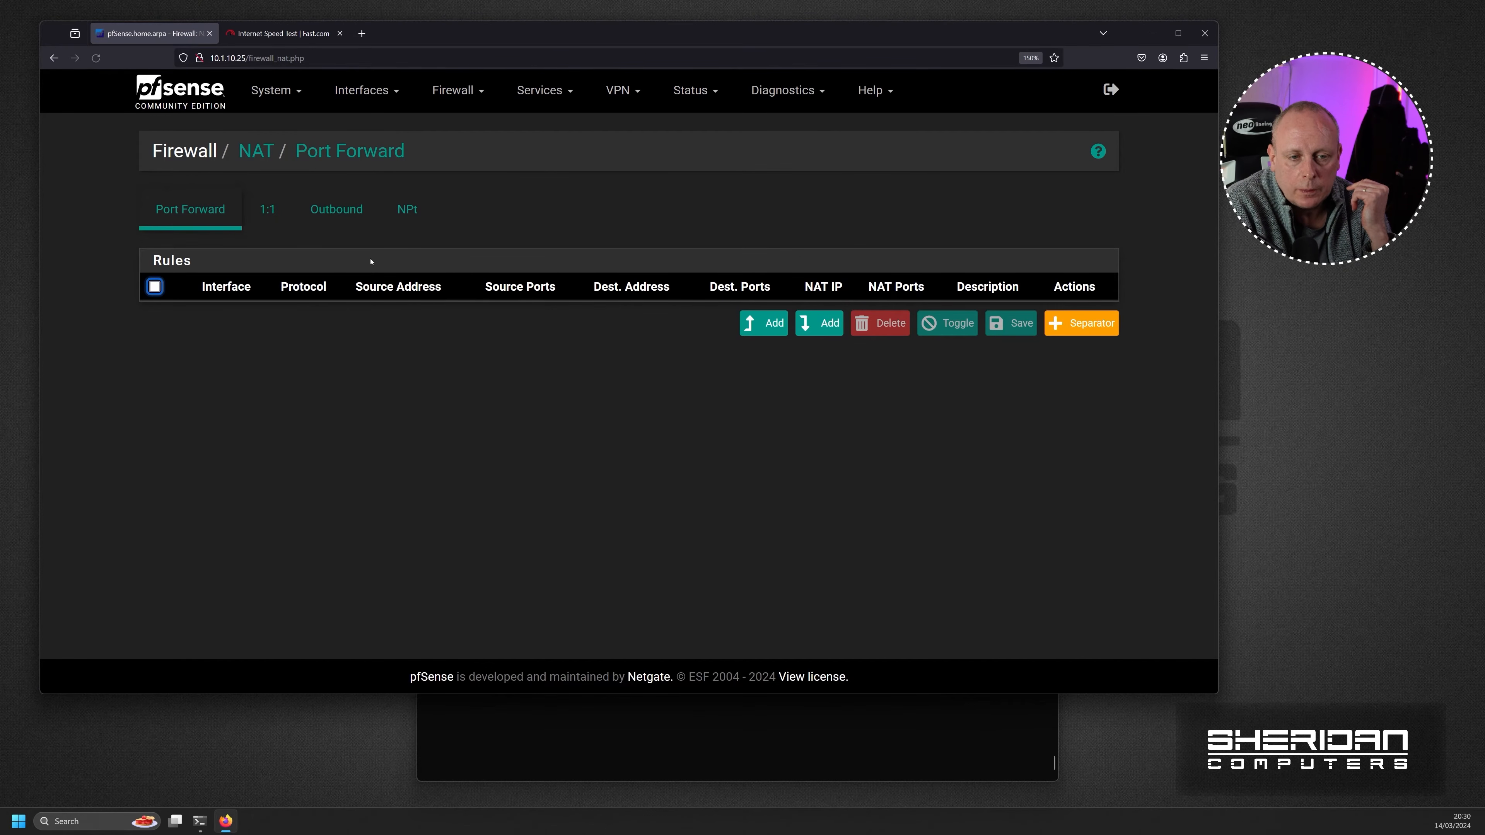
click(333, 212)
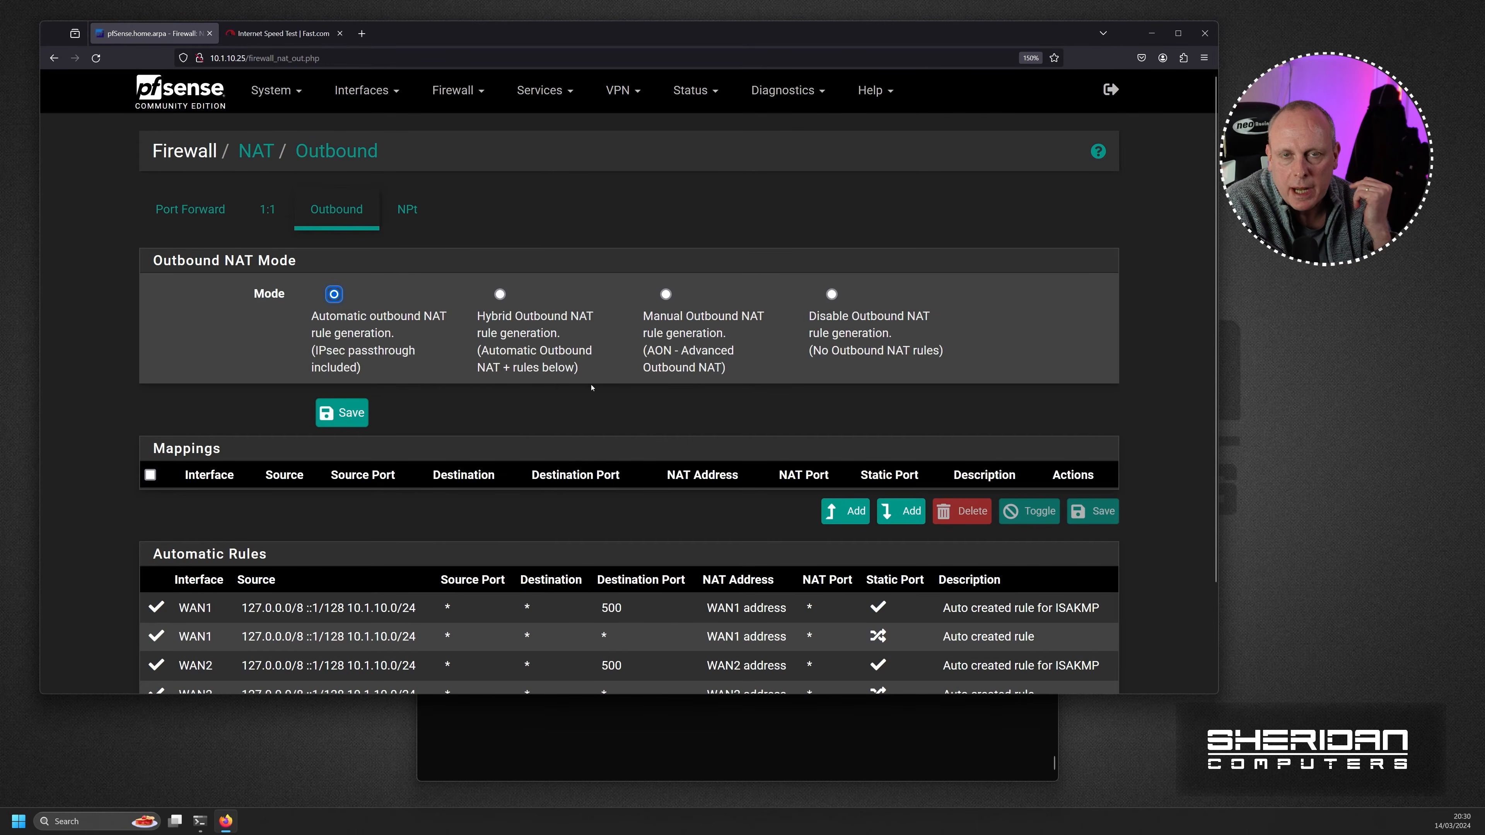
scroll(585, 395, down, 3)
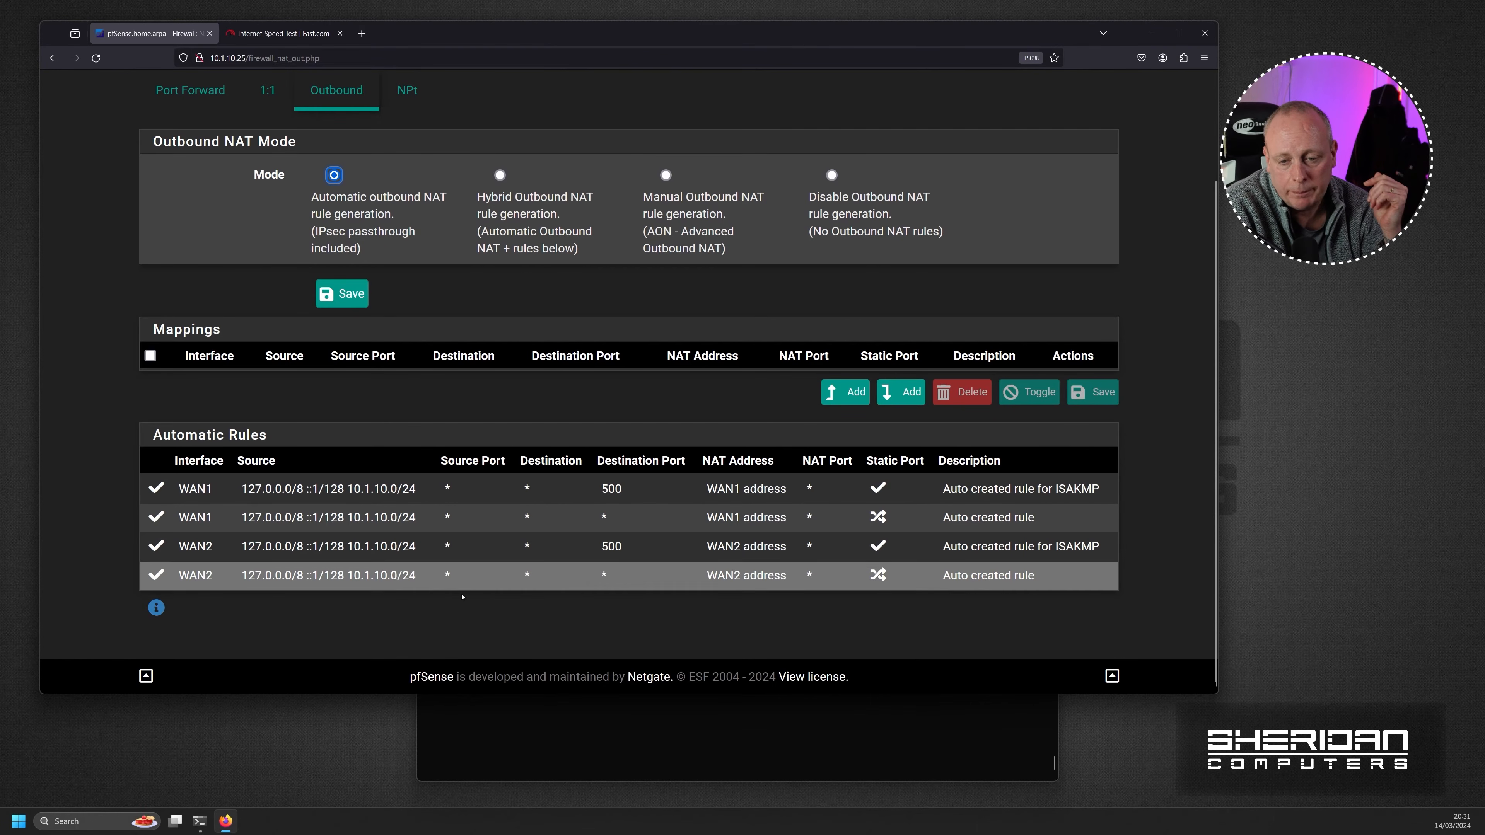
scroll(420, 454, up, 2)
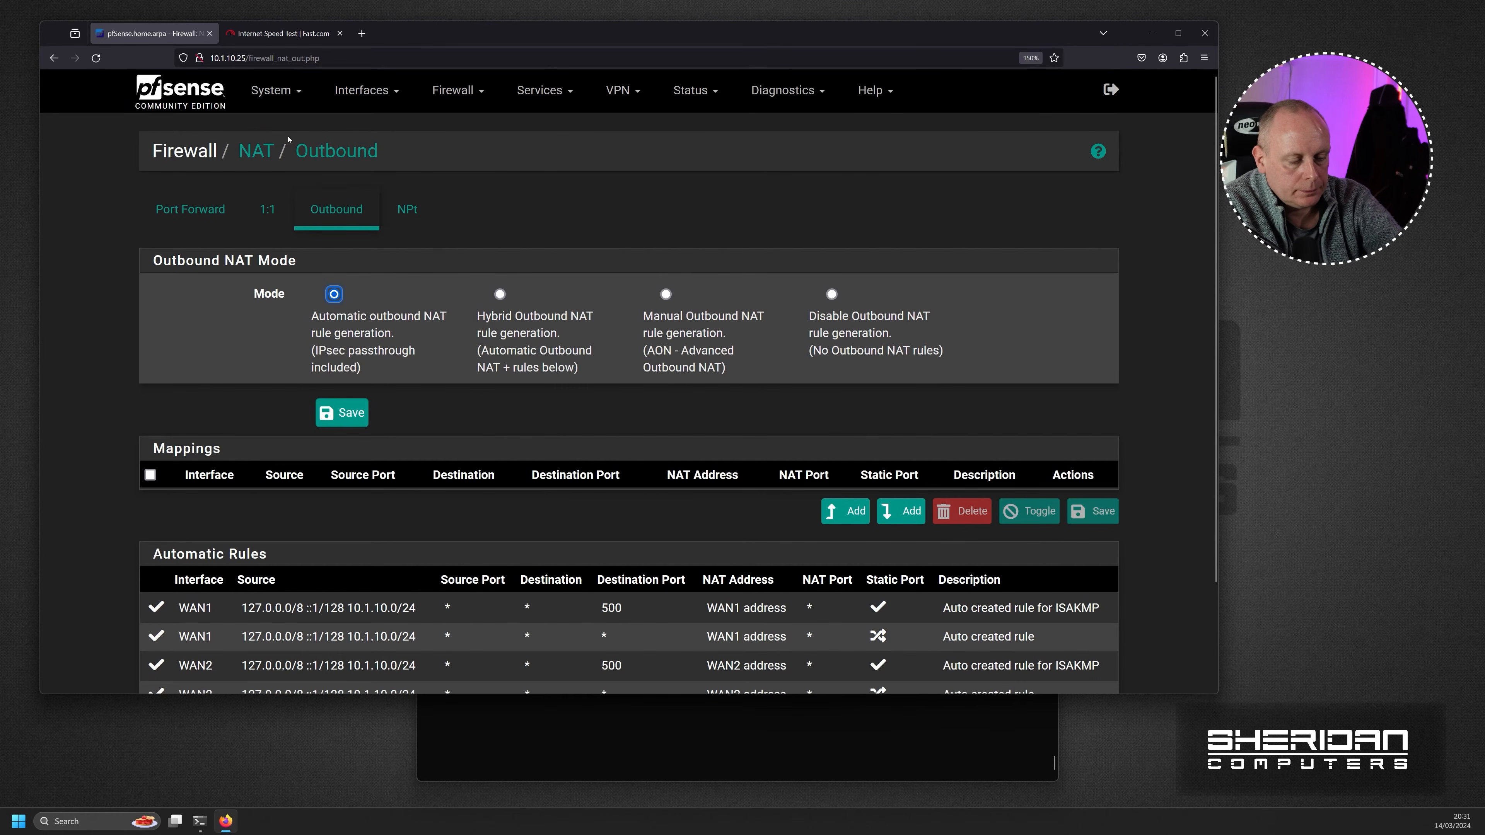
View the Fast.com speed test page and return to the pfSense outbound NAT page.
click(255, 36)
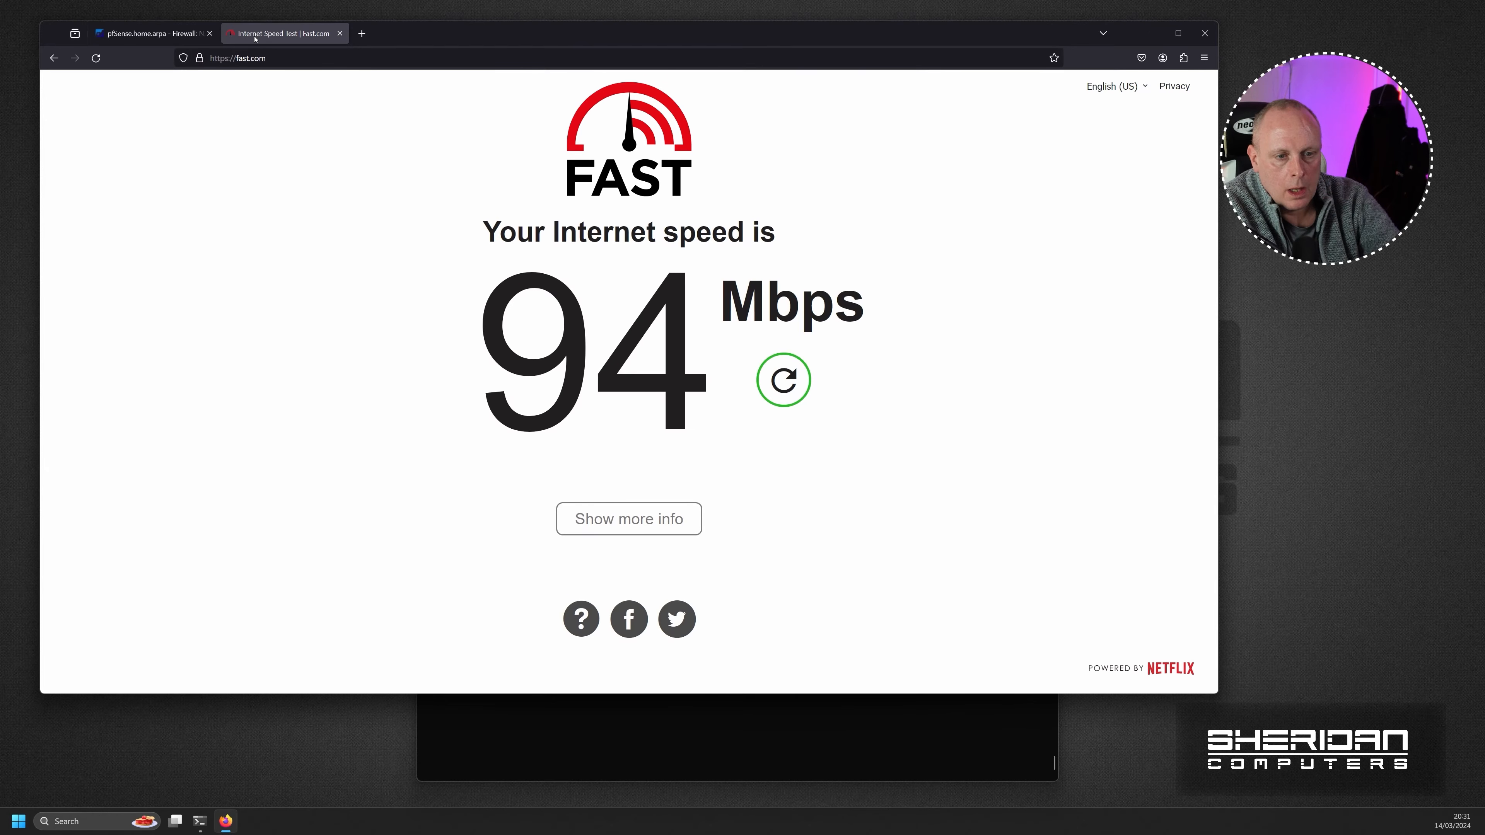
click(142, 35)
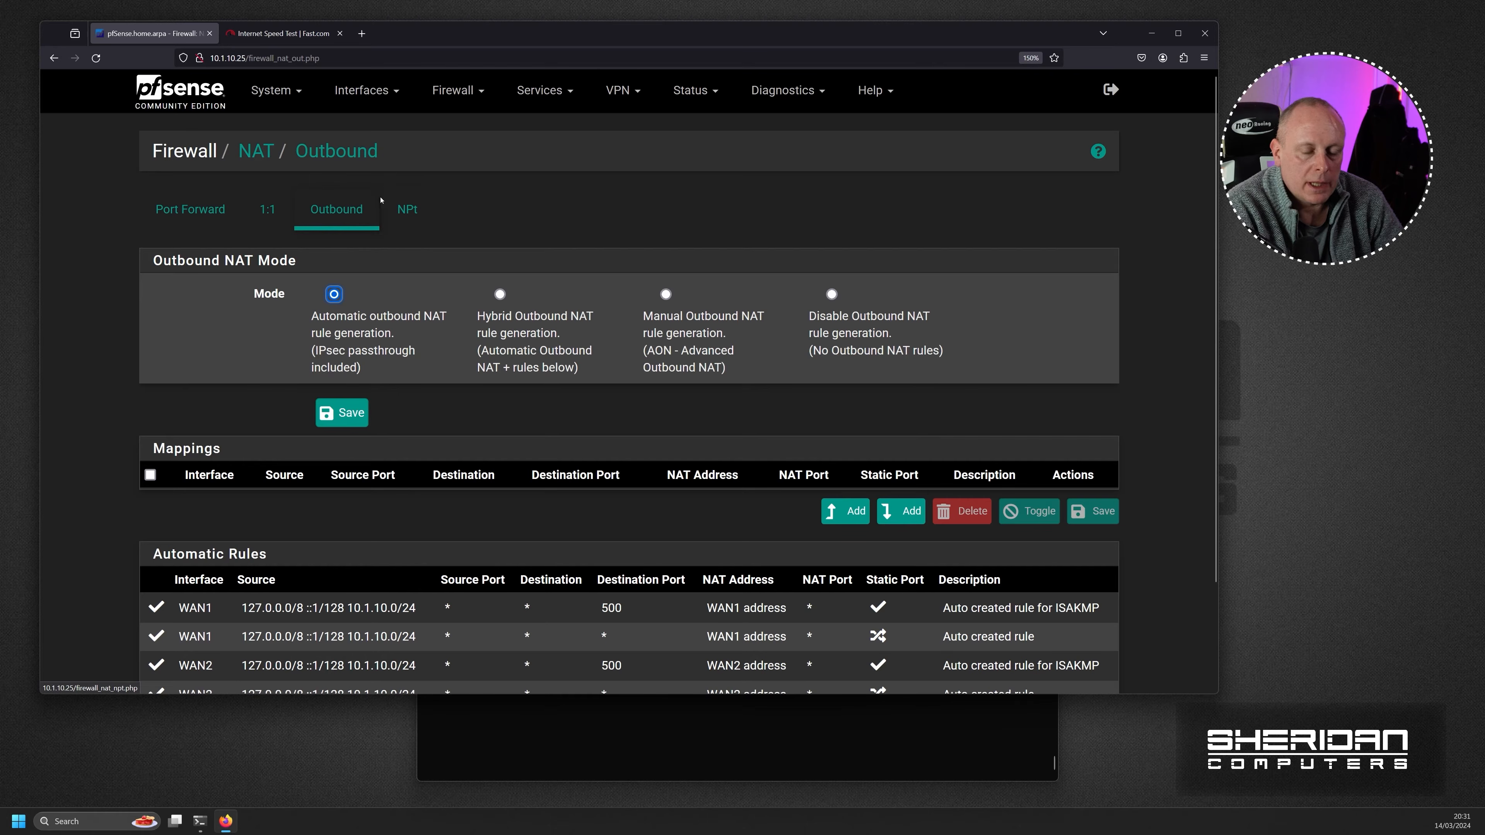
Switch to the SSH terminal and try to start a two-stream bandwidth test with iperf -P 2 -c example.com.
click(506, 727)
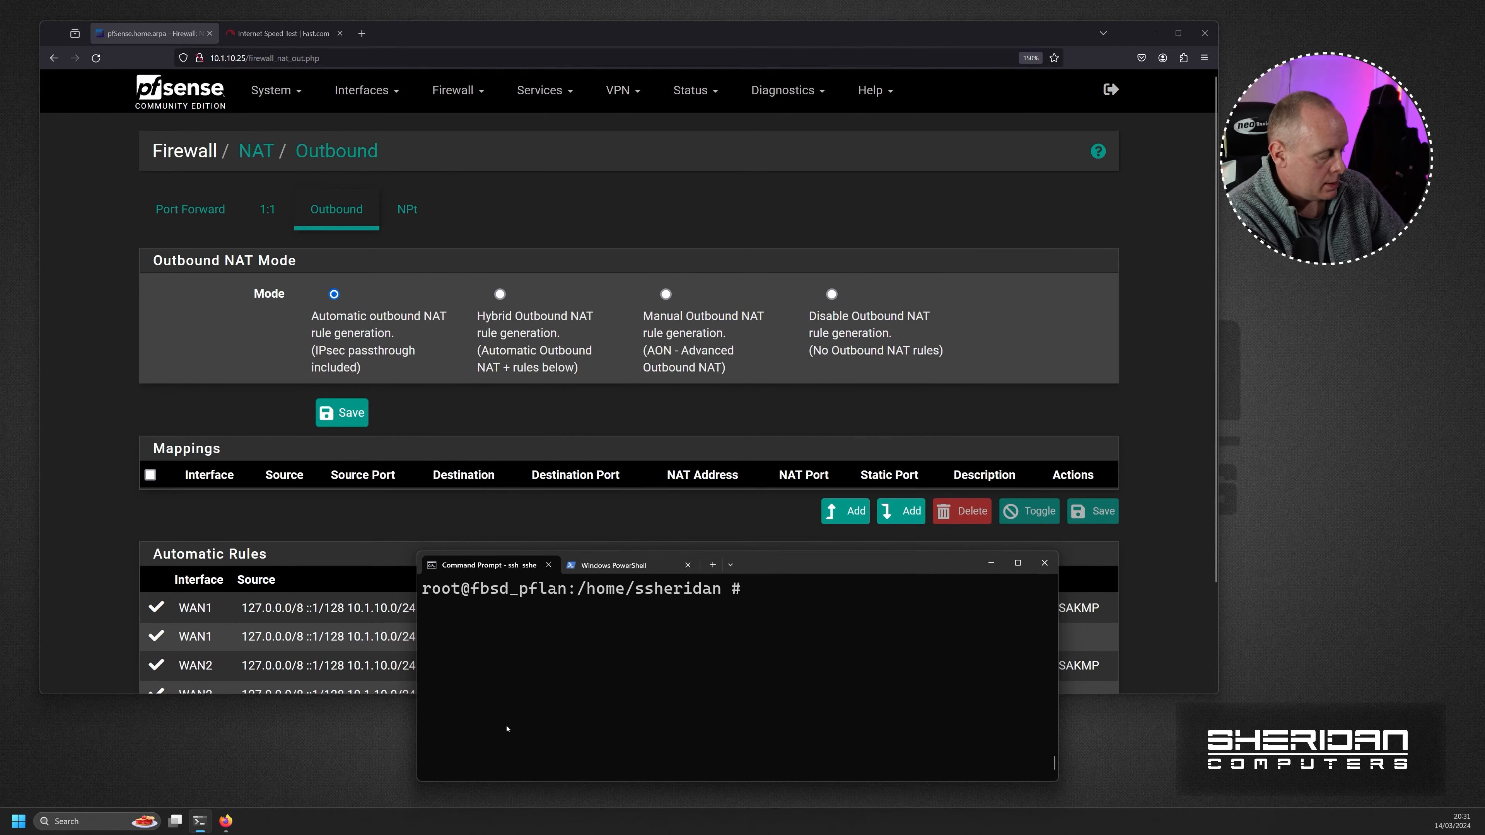
text(ip)
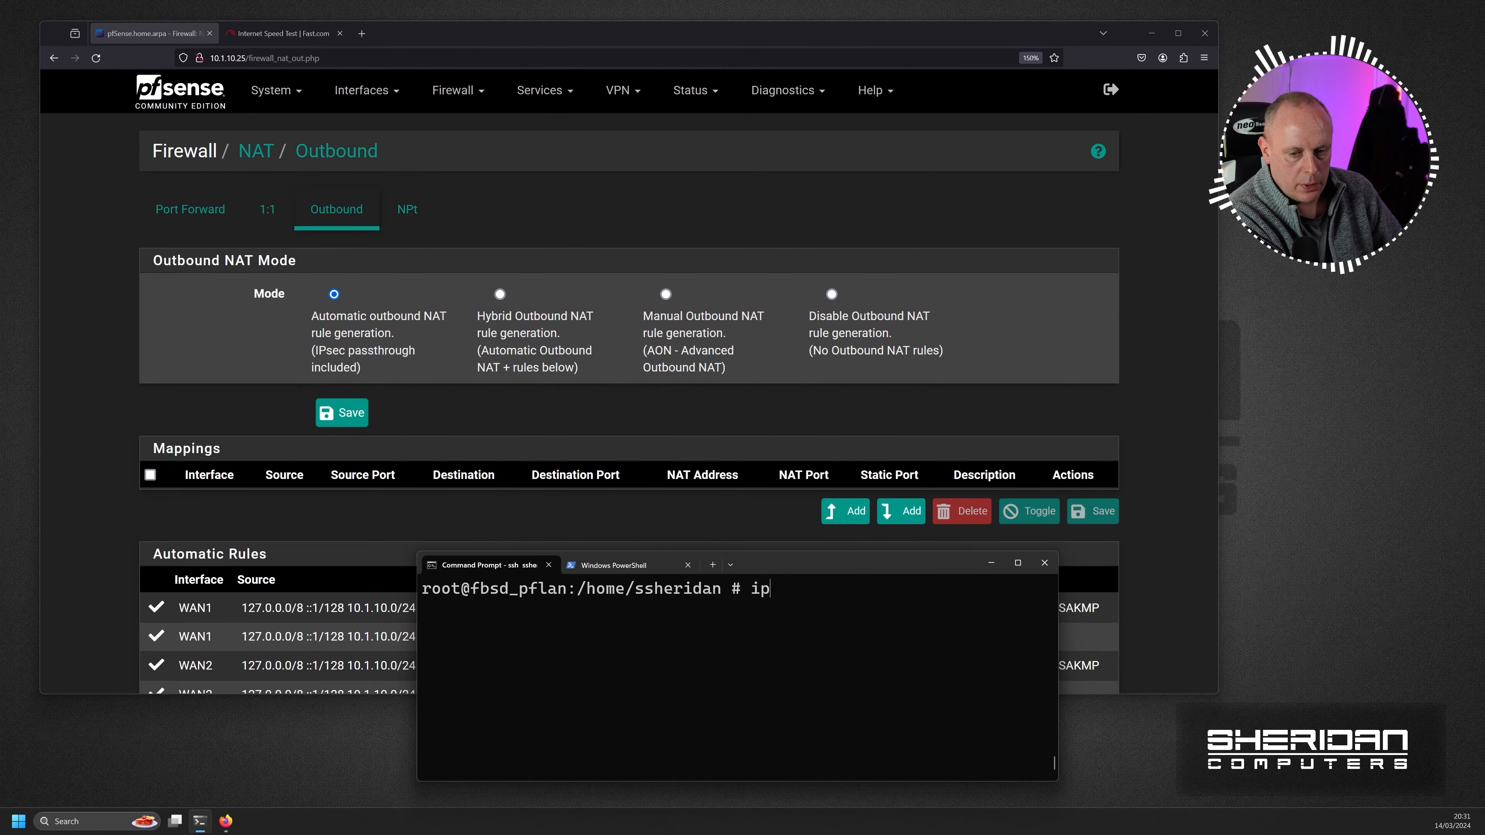
text(erf)
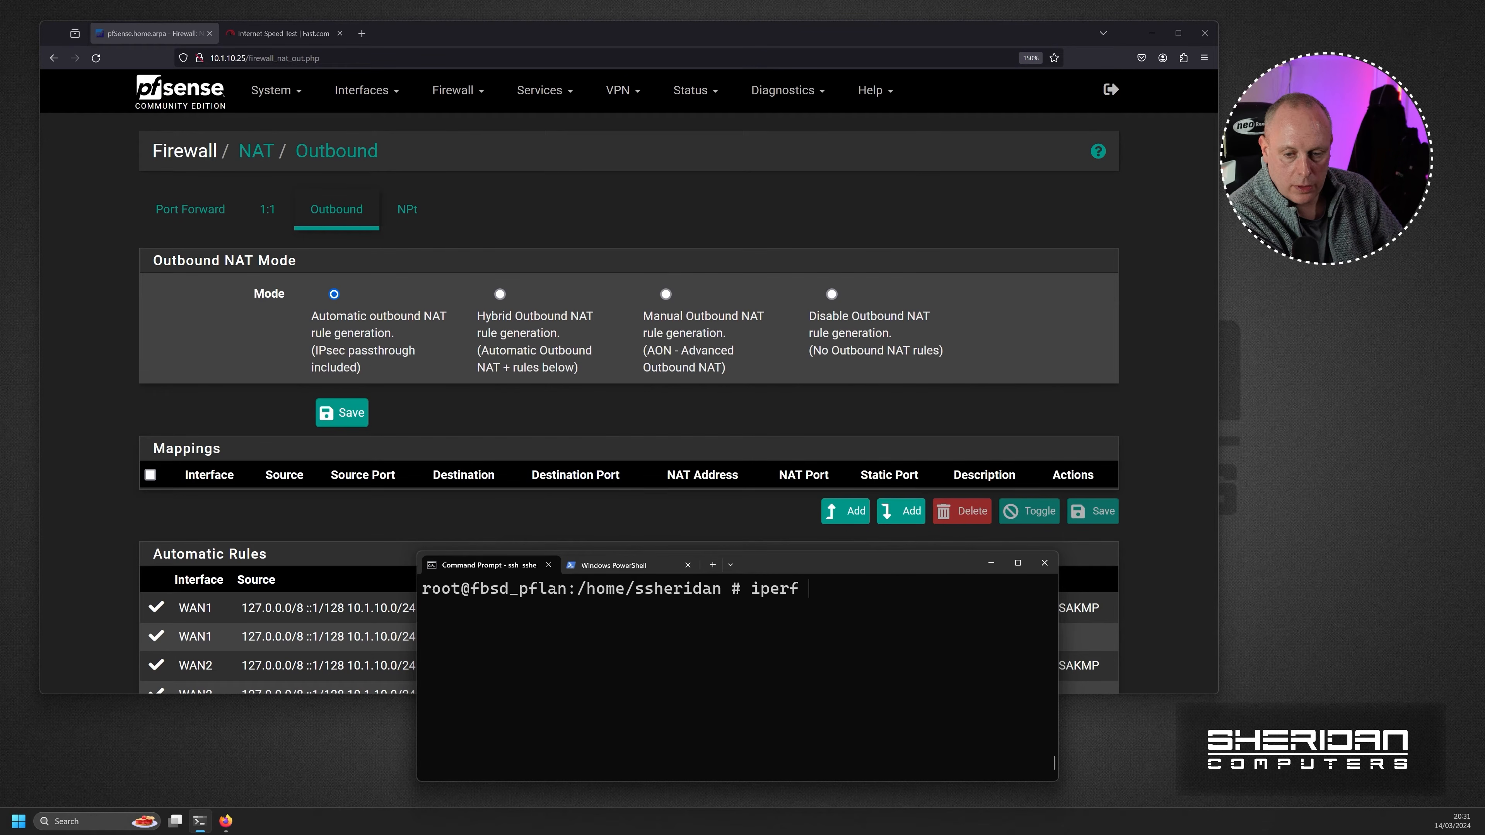
text( -P 2)
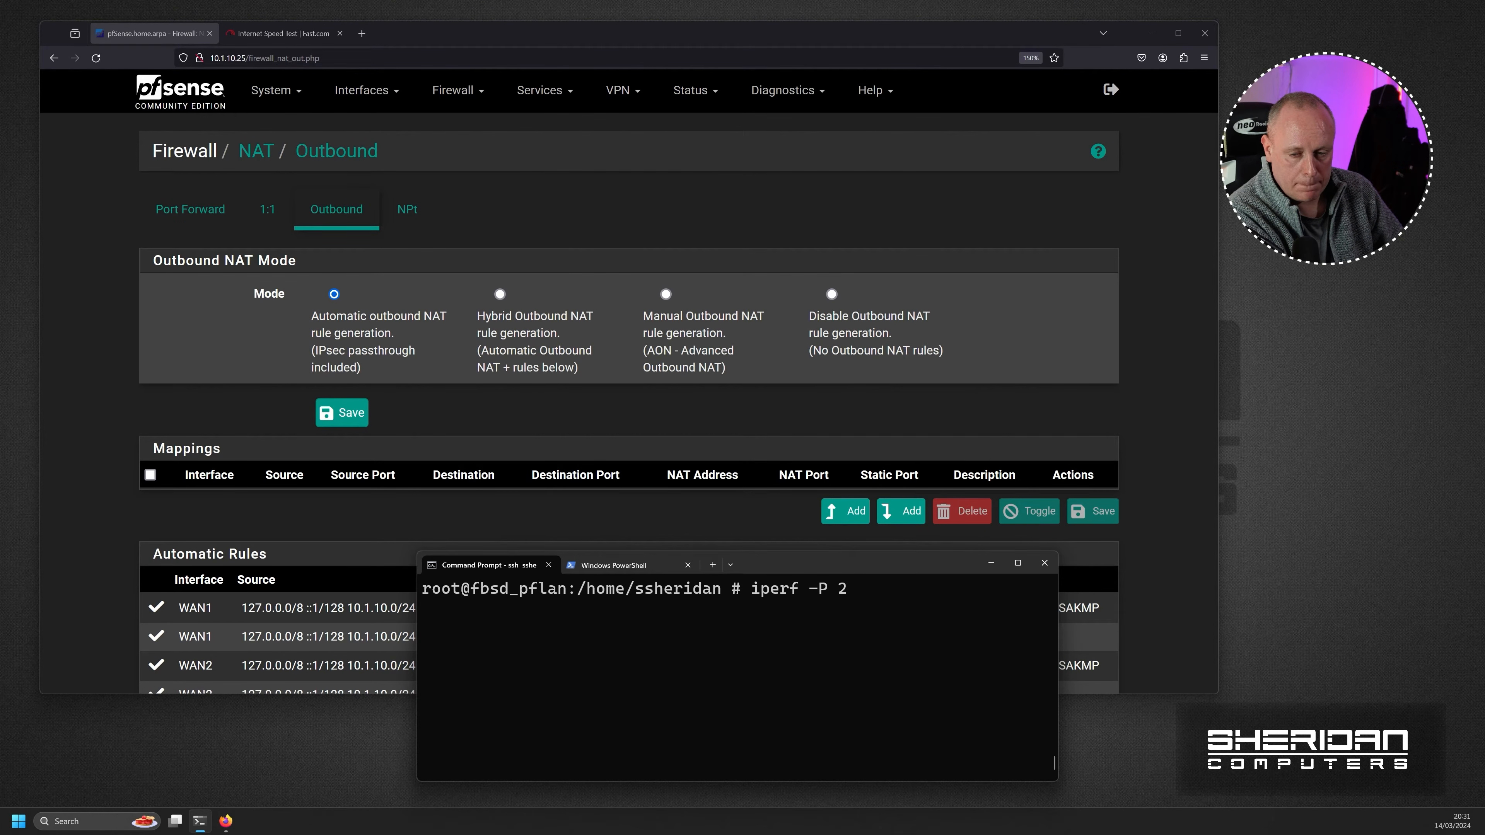
text( -c example.com)
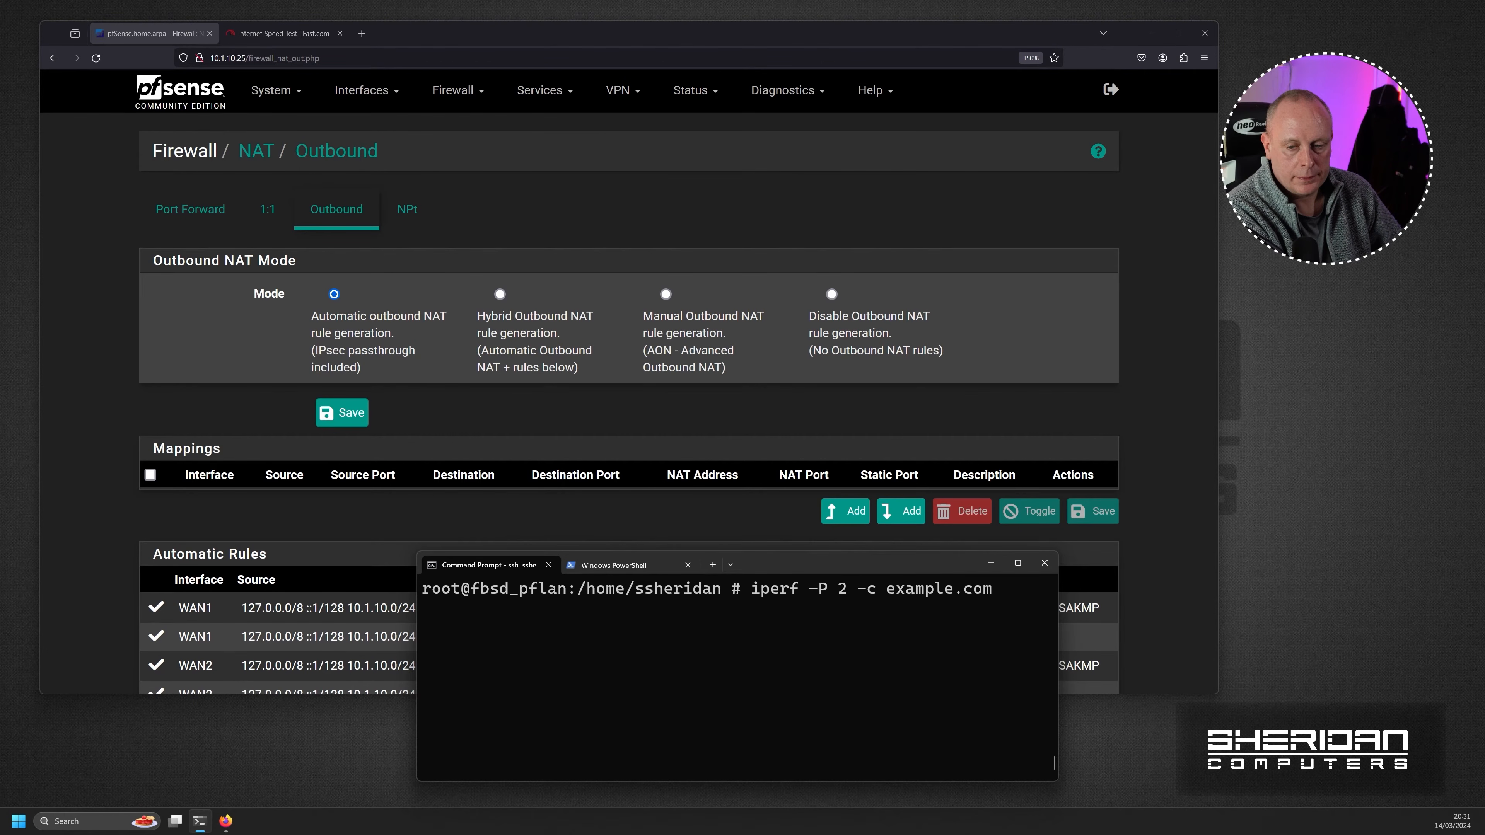
key(Return)
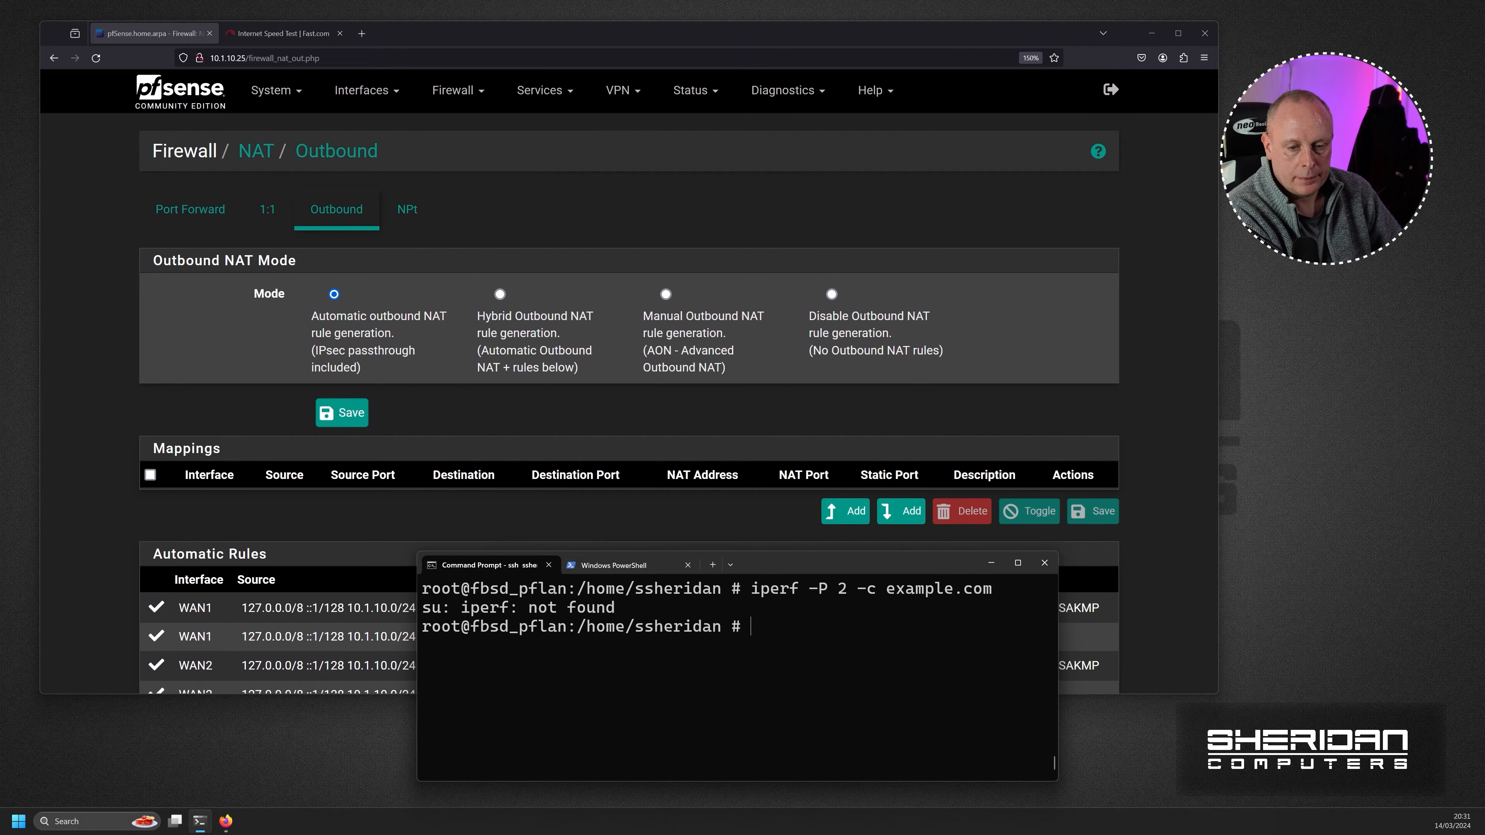
Run iperf3 -P 2 -c example.com in the terminal and open the pfSense dashboard to watch the WAN1 and WAN2 traffic graphs.
key(Up)
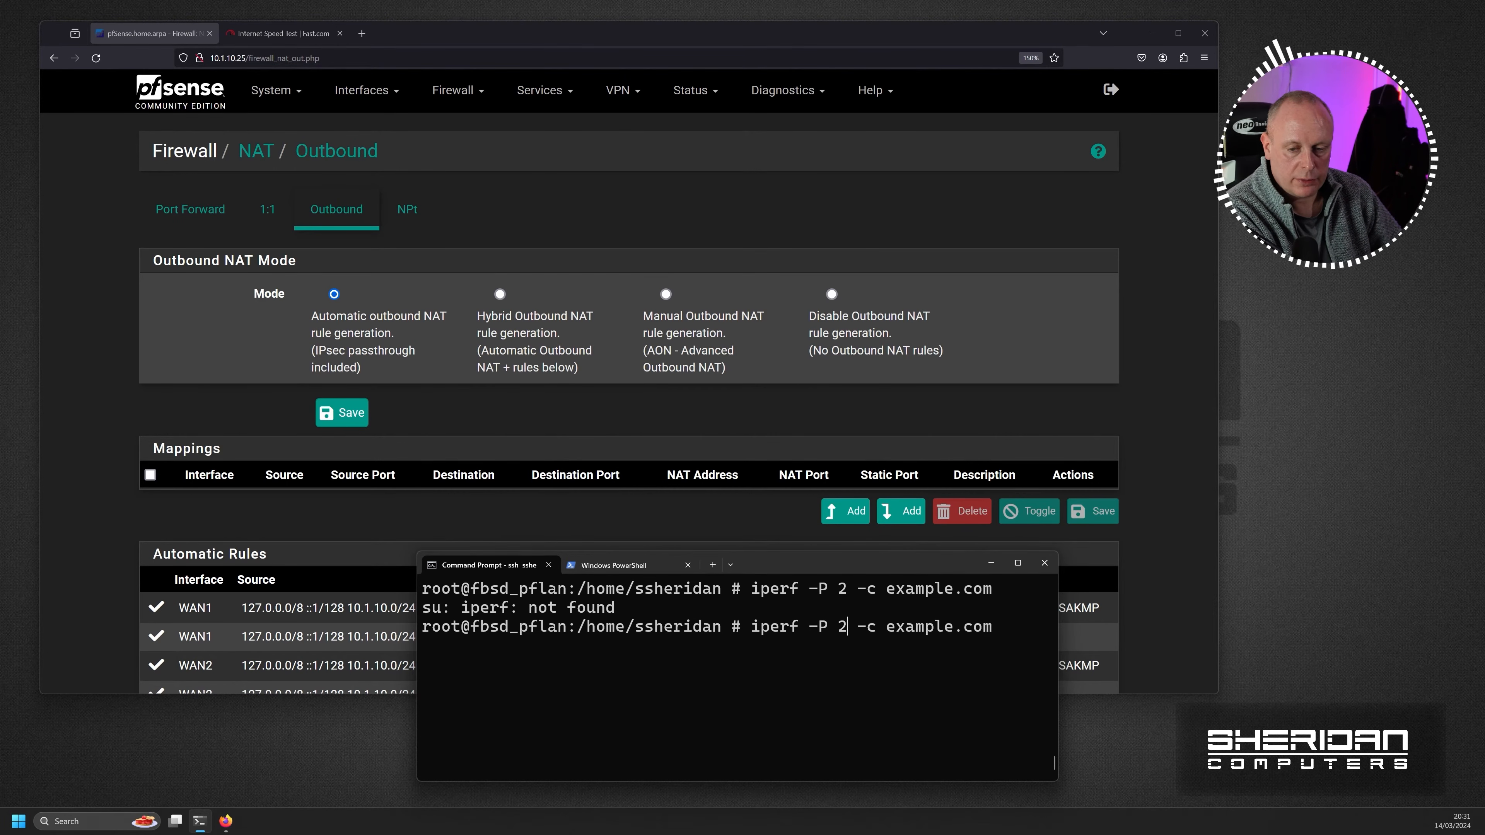
key(Left)
text(3)
key(Return)
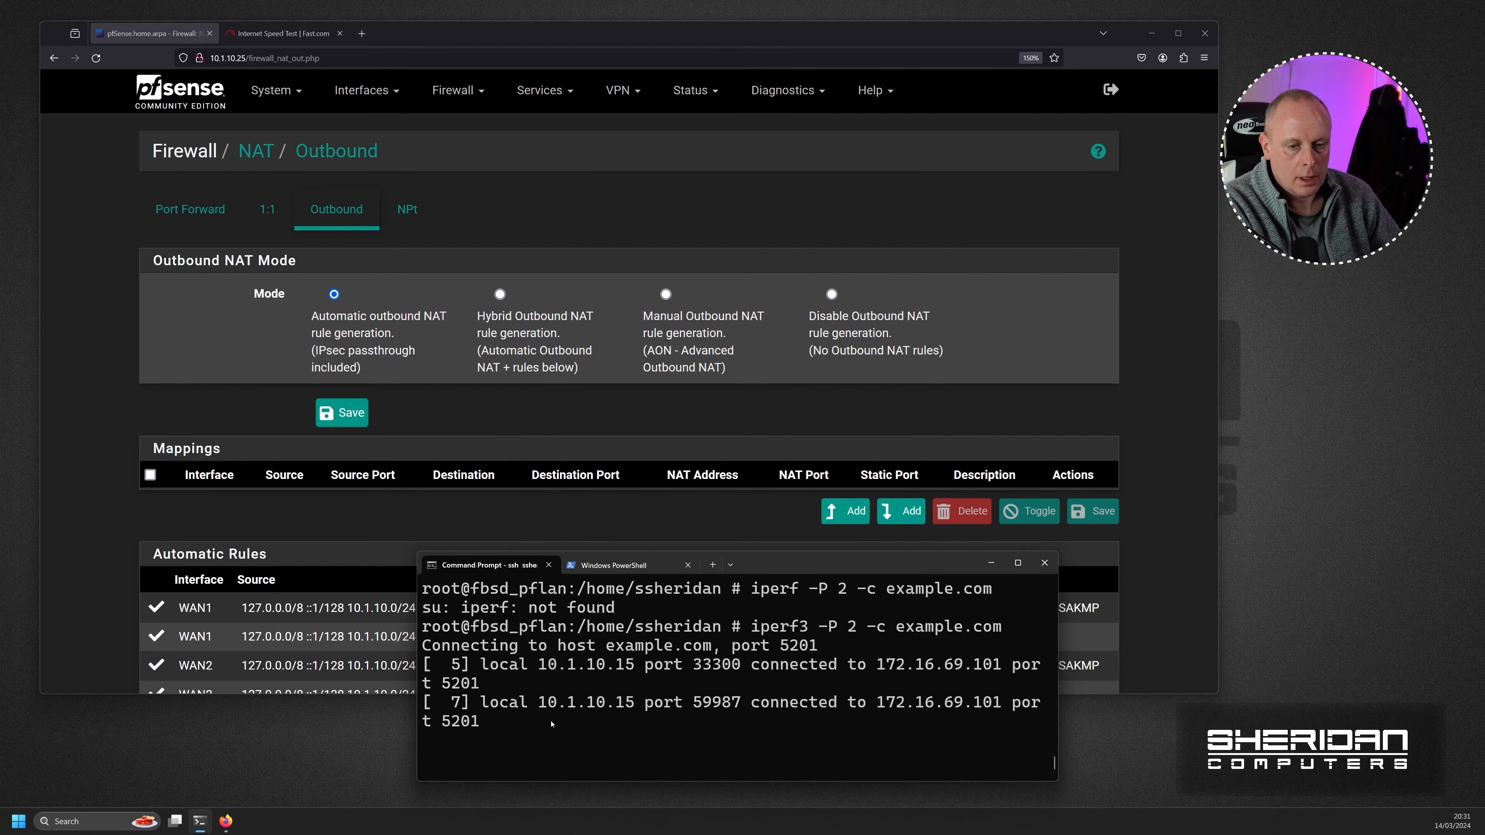
click(683, 106)
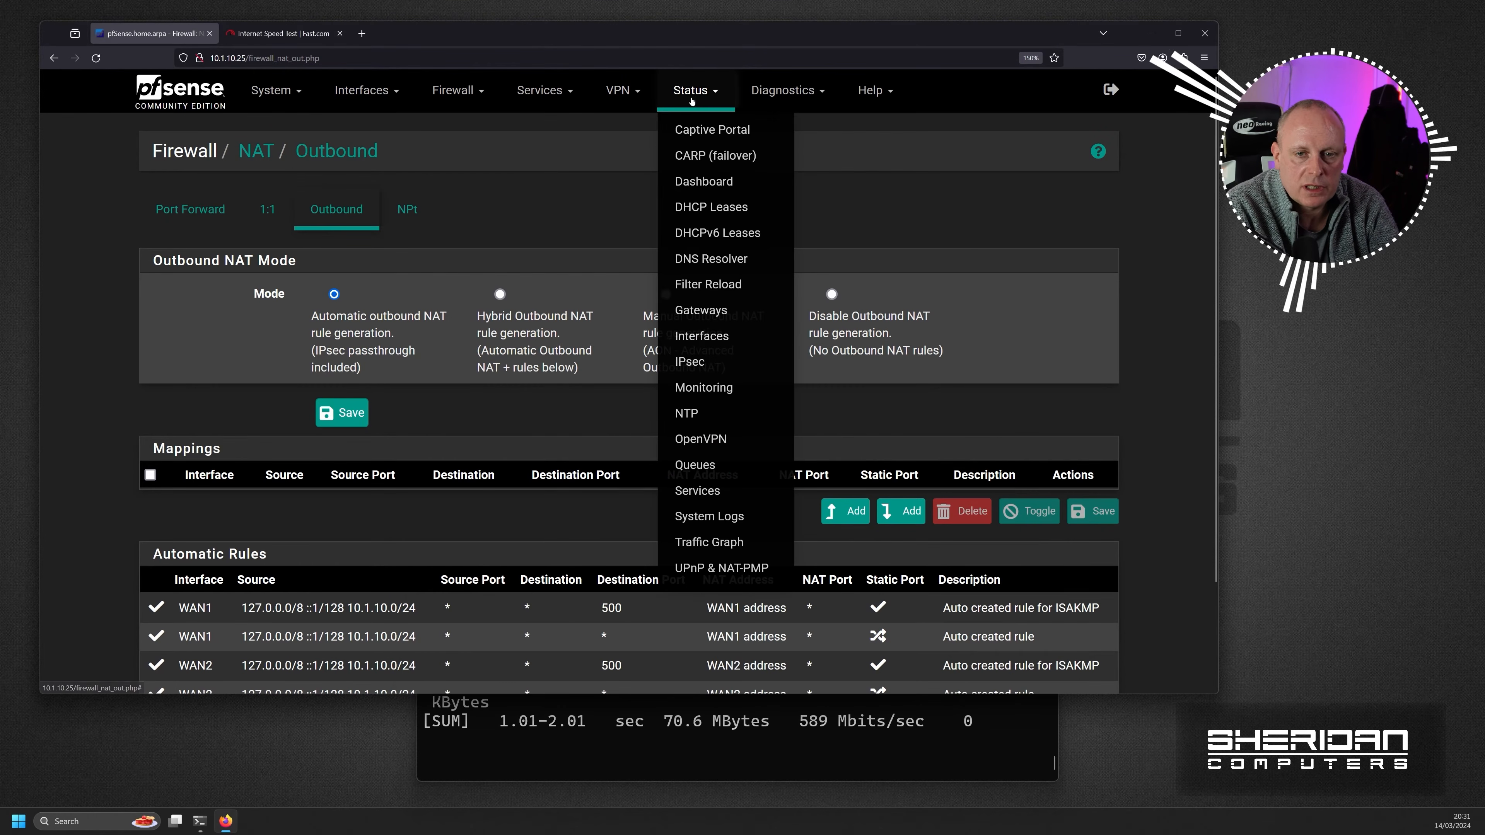
click(698, 187)
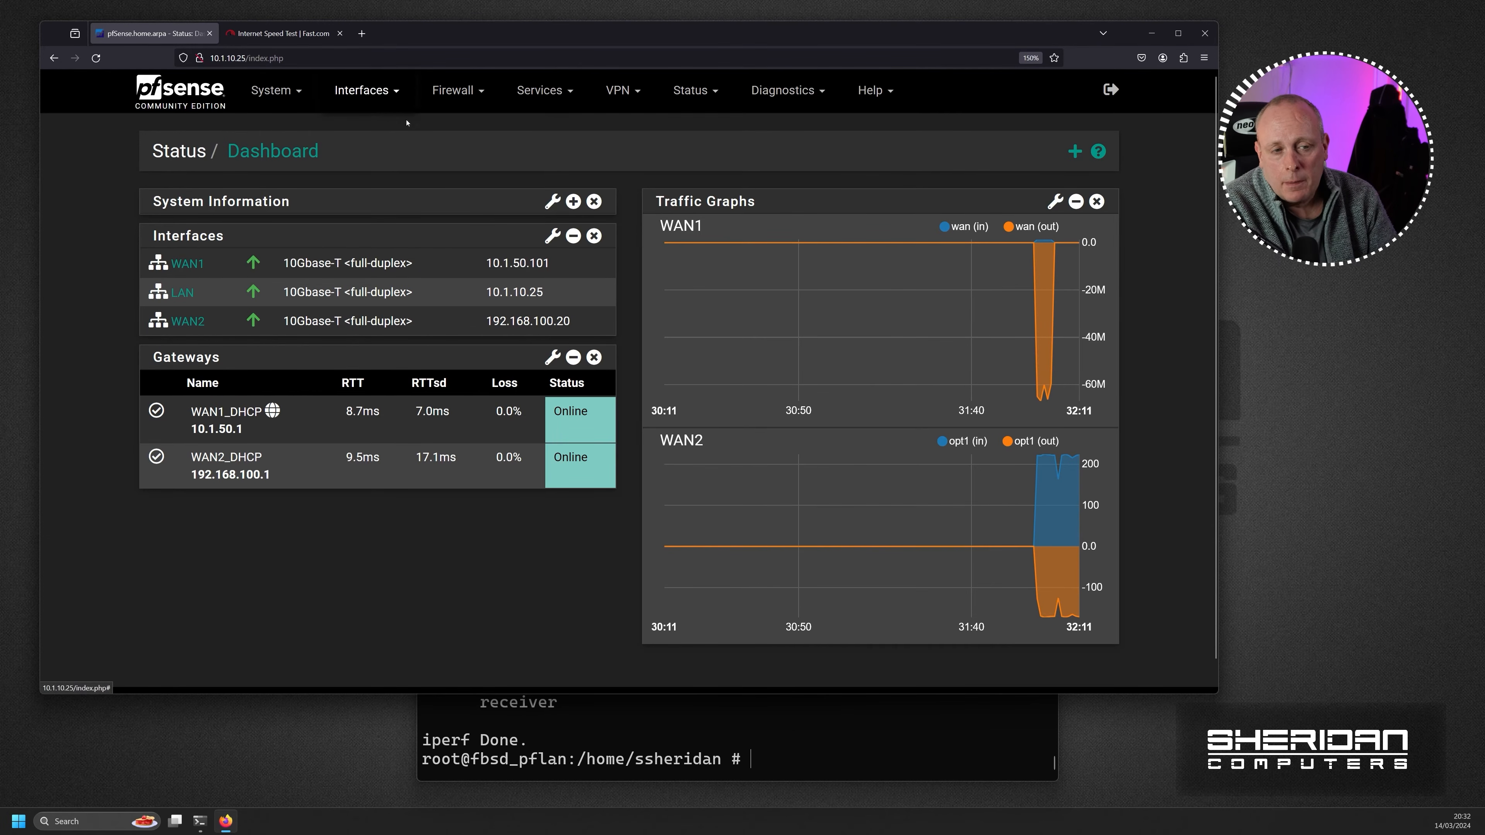
Disable sticky connections under load balancing in the miscellaneous advanced system settings and save.
click(284, 100)
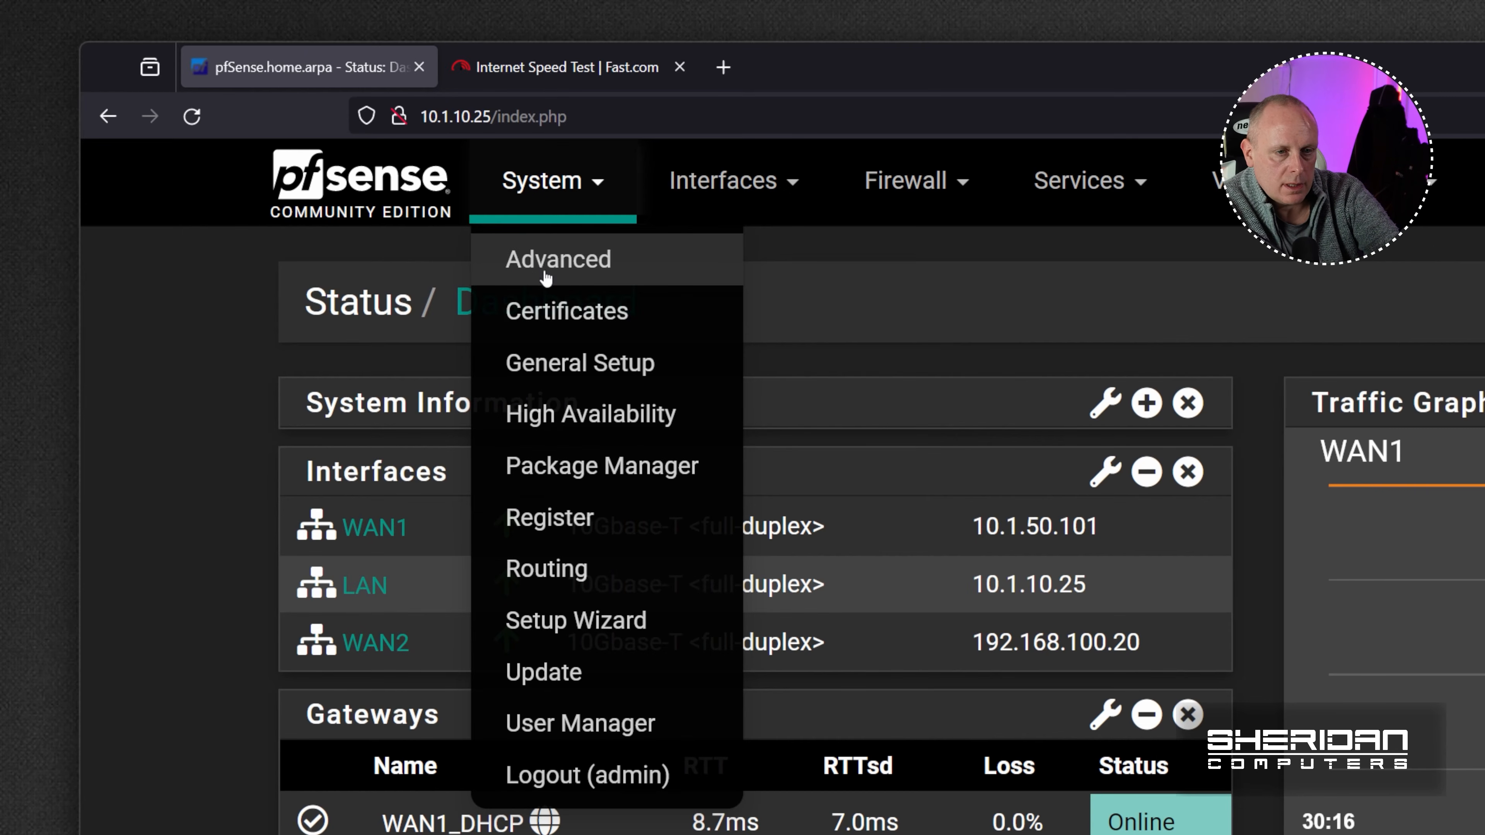
click(546, 278)
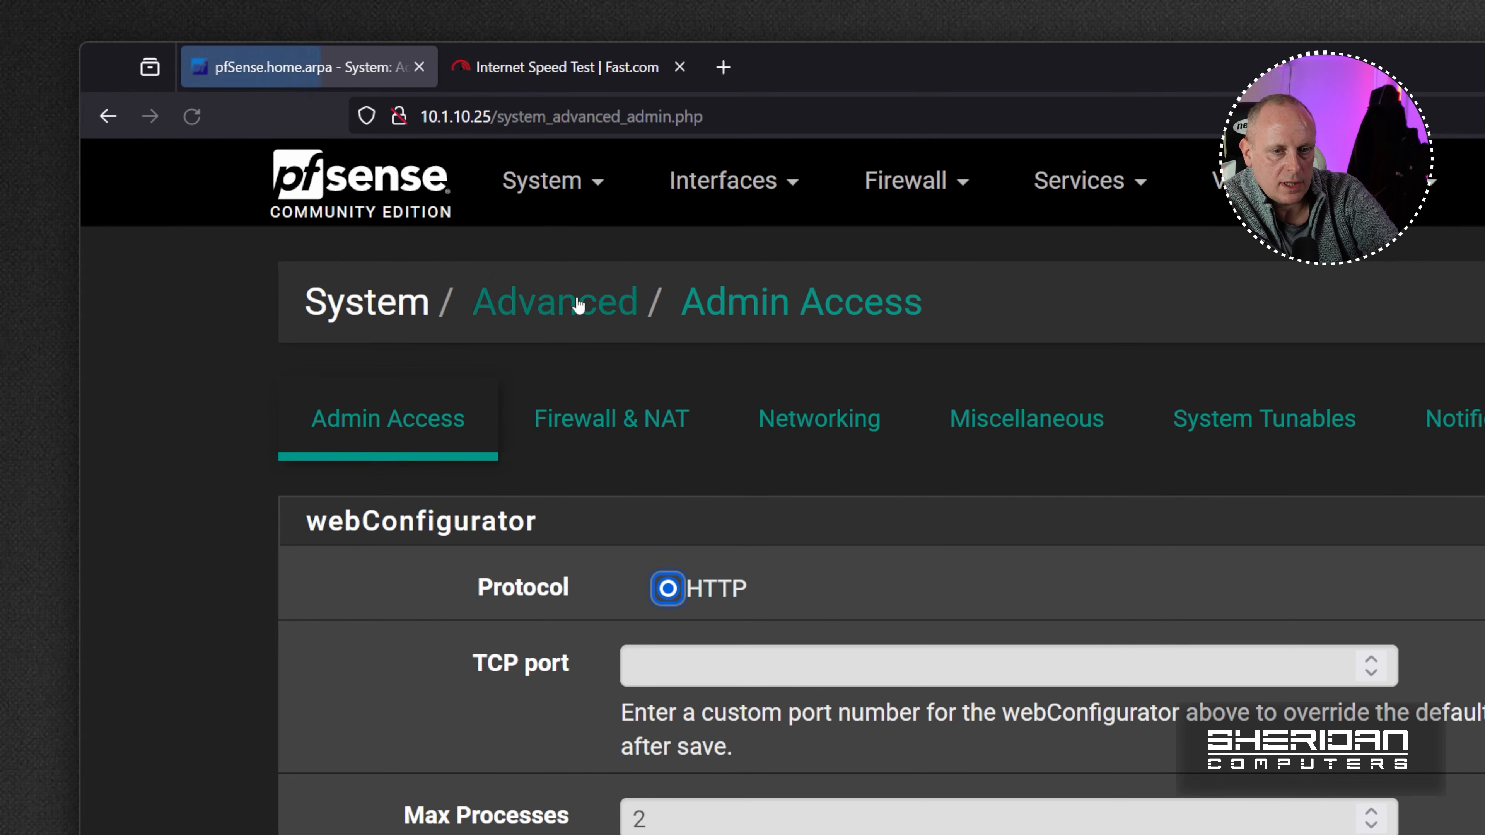
click(981, 423)
scroll(985, 442, down, 5)
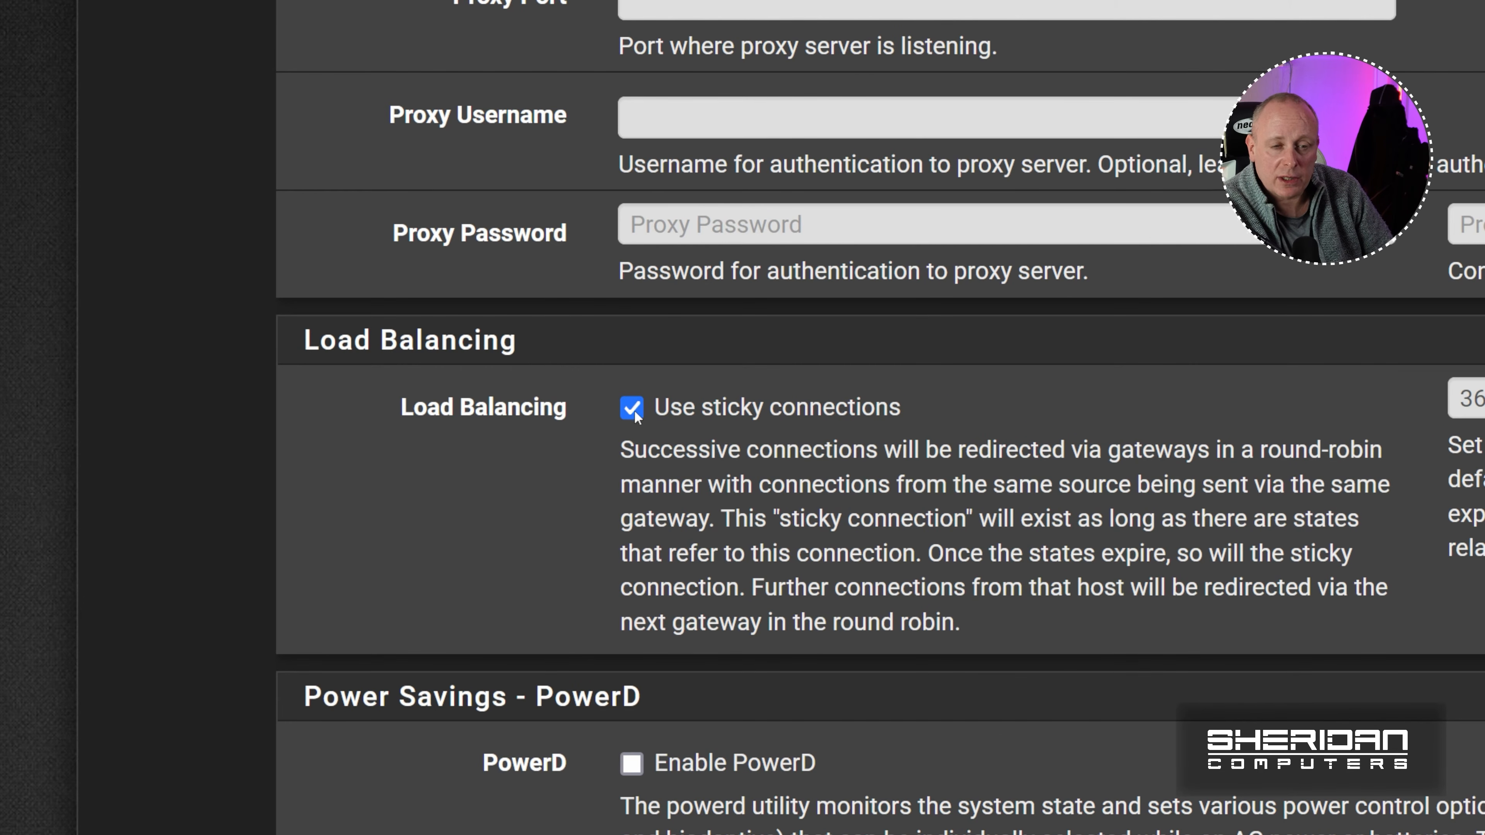
click(632, 409)
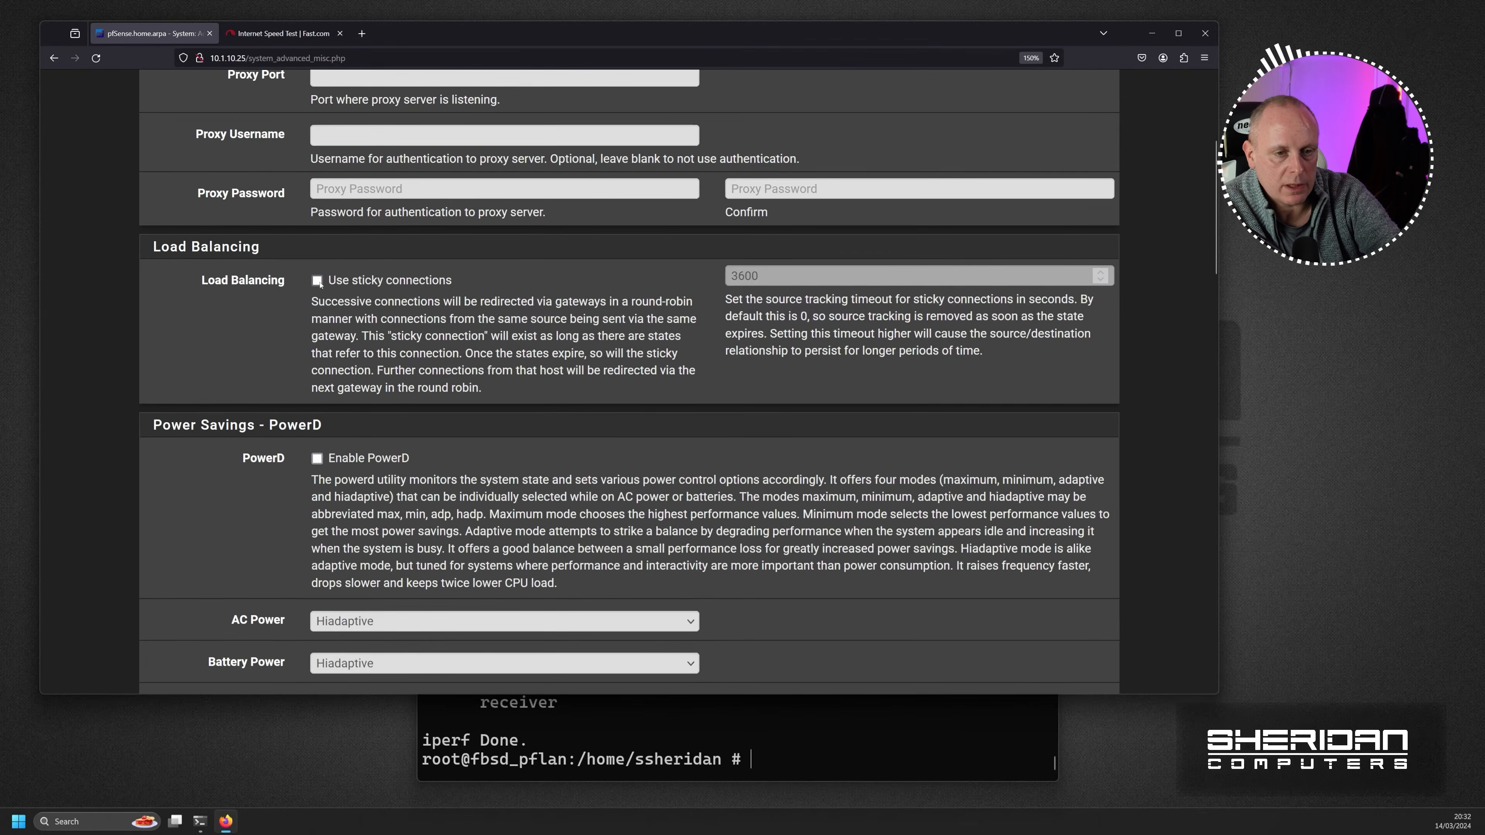
scroll(337, 291, down, 20)
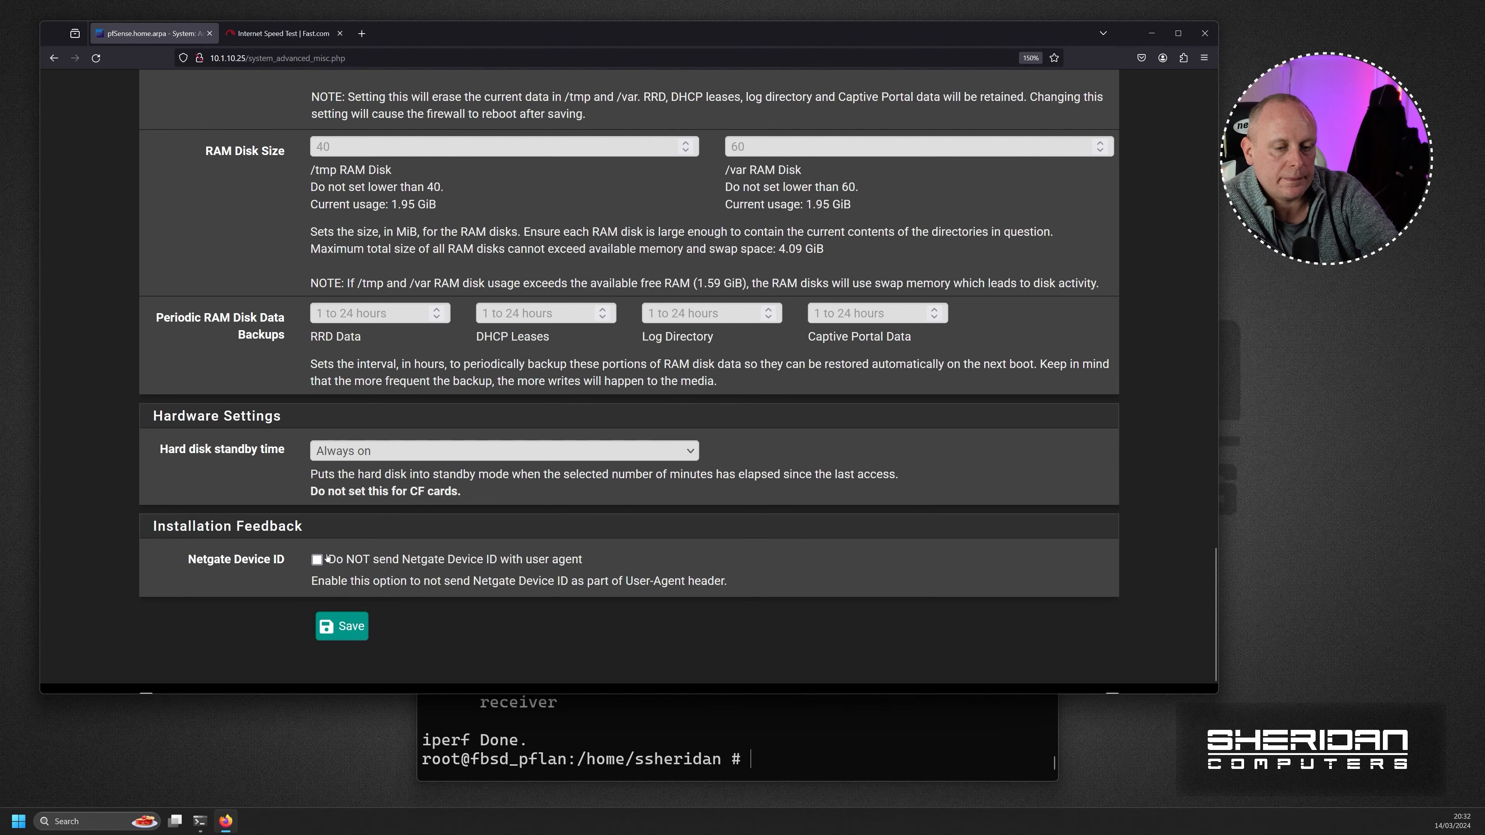
click(342, 625)
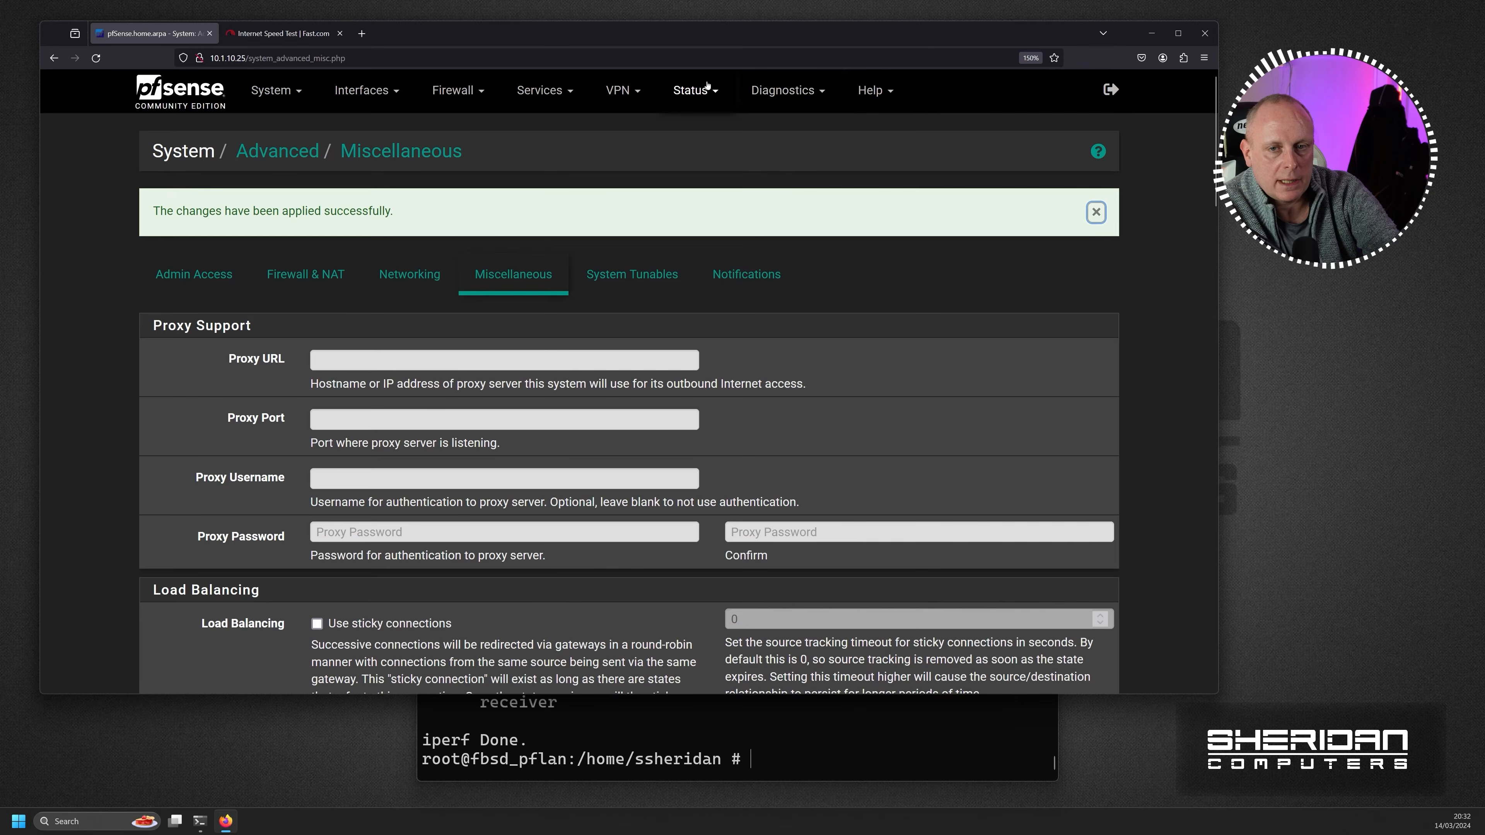
Open the dashboard's traffic graphs and rerun iperf3 -P 2 -c example.com in the SSH terminal to compare traffic on both WANs.
click(696, 89)
click(685, 183)
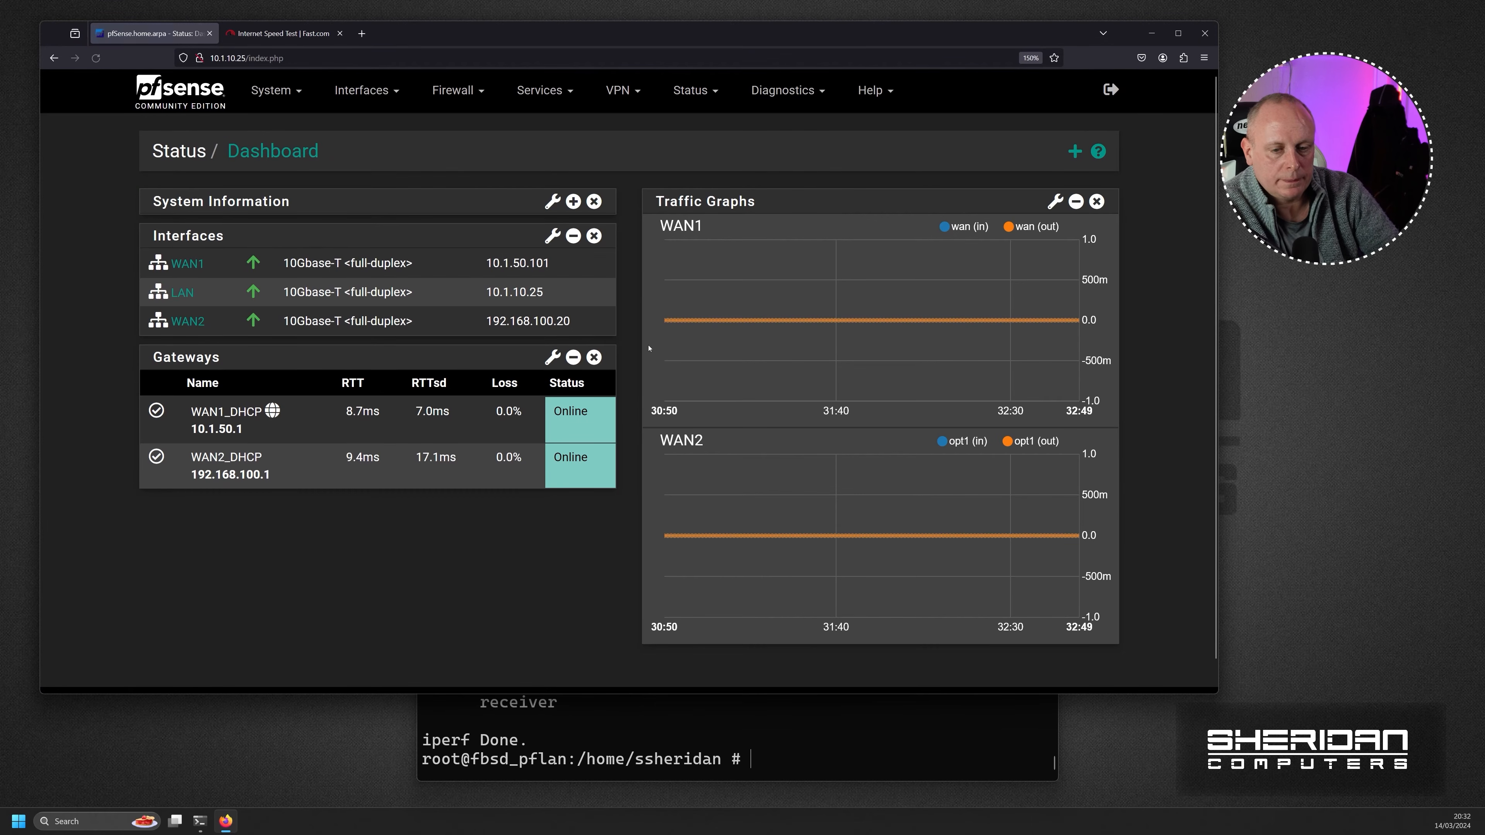
click(683, 727)
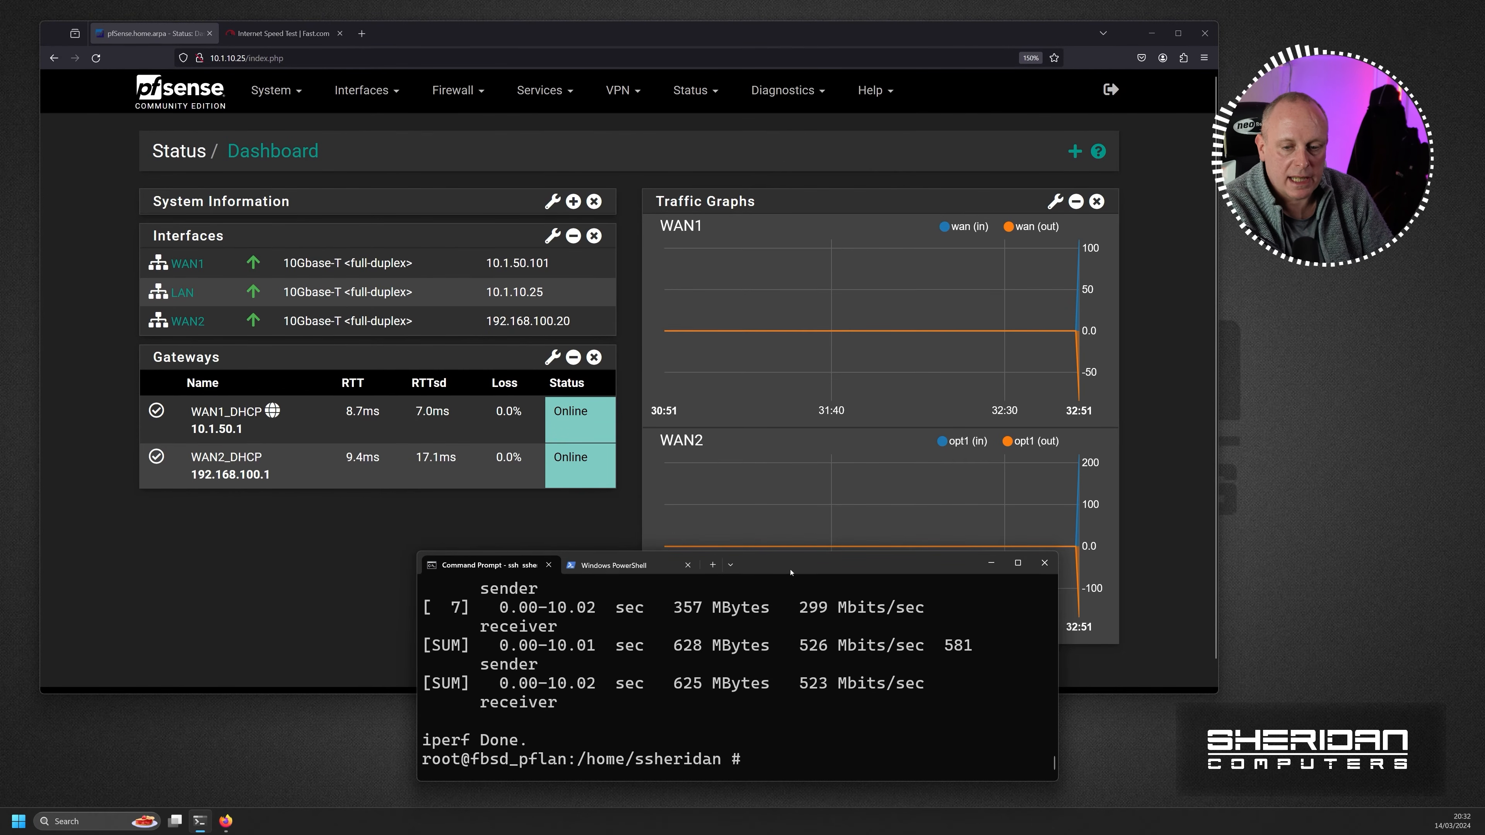
key(Up)
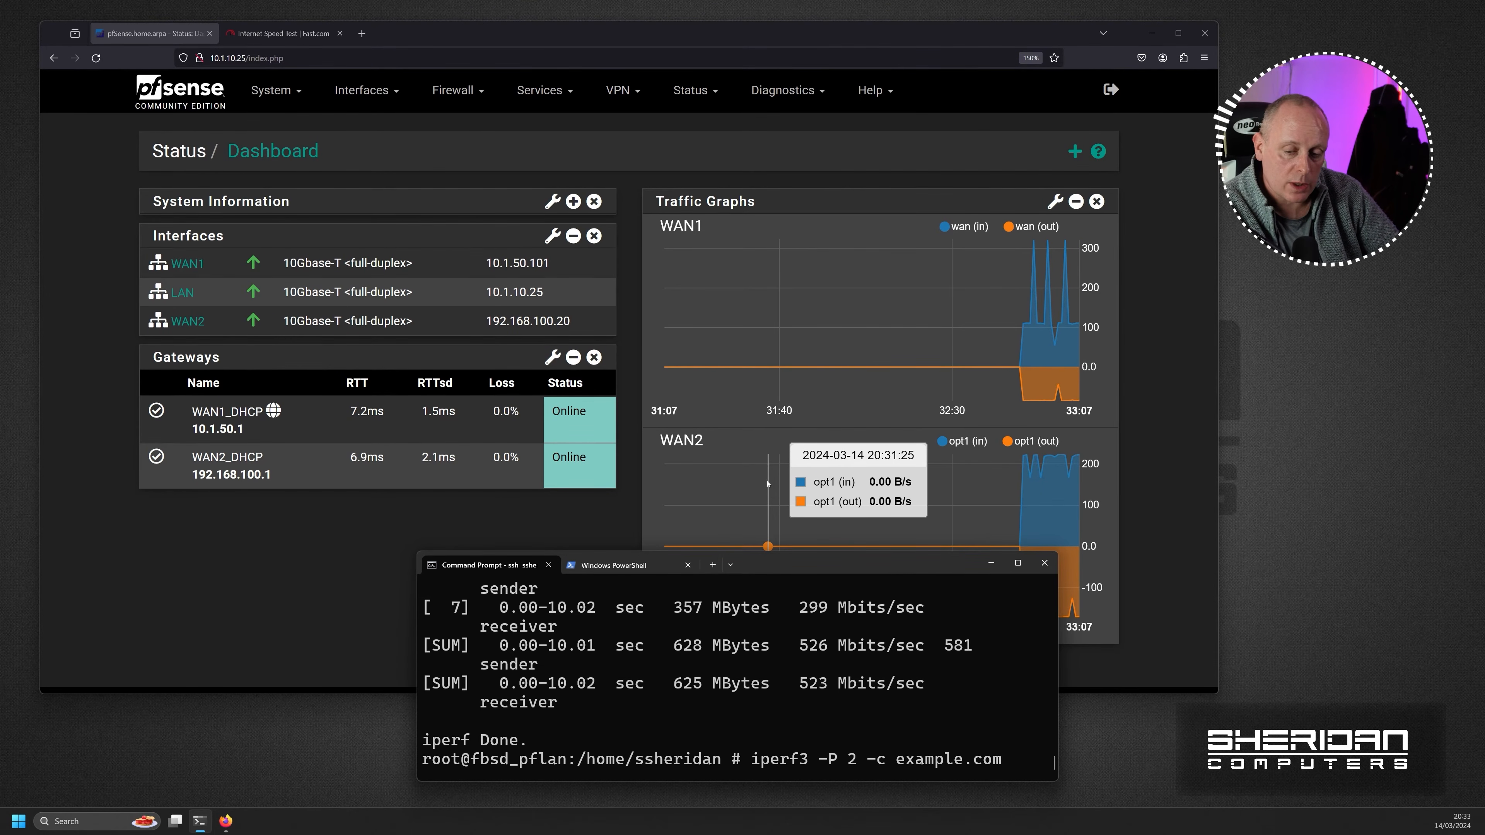
key(Return)
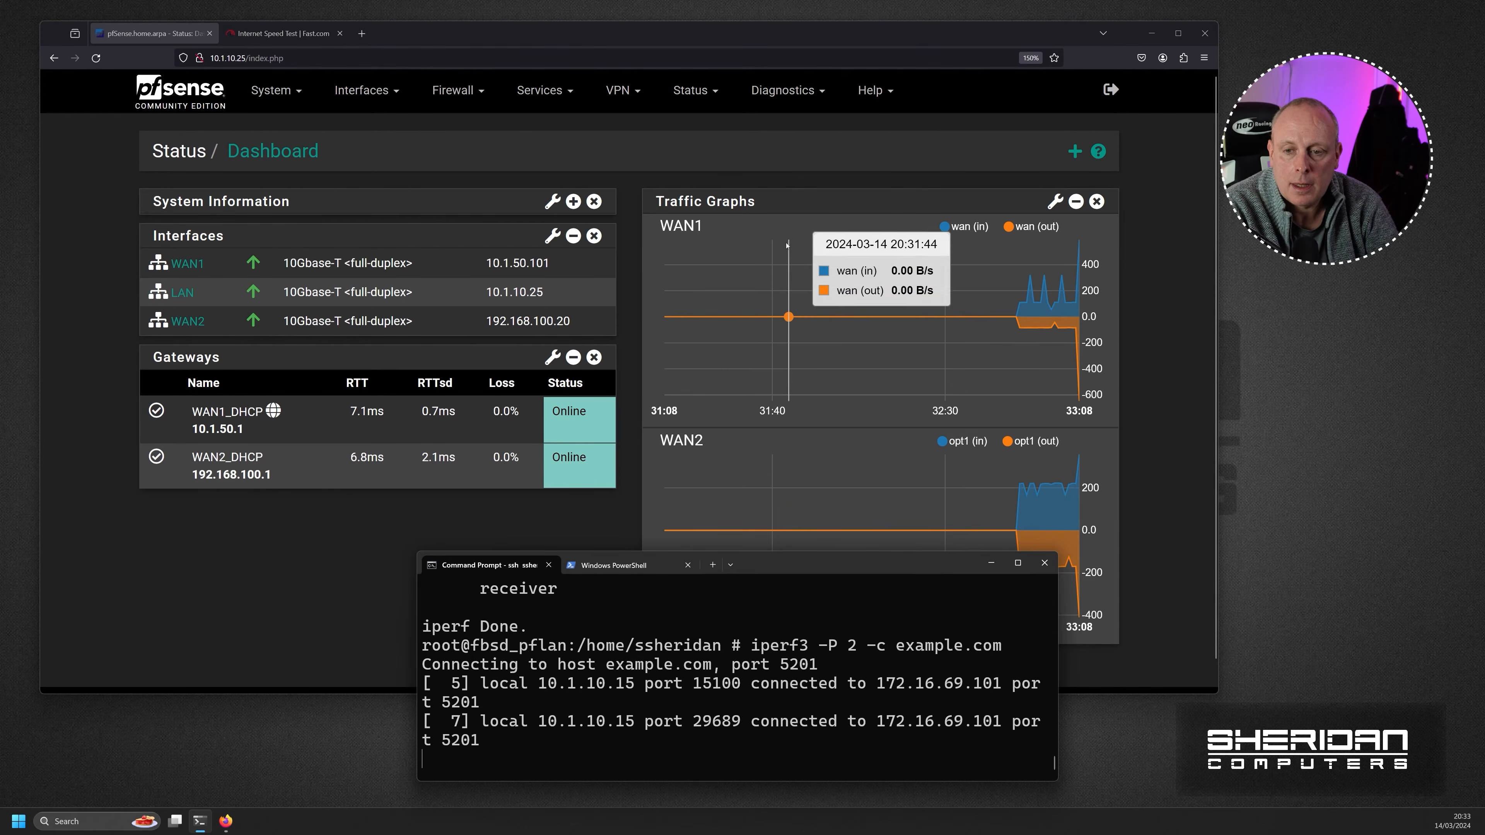
click(822, 41)
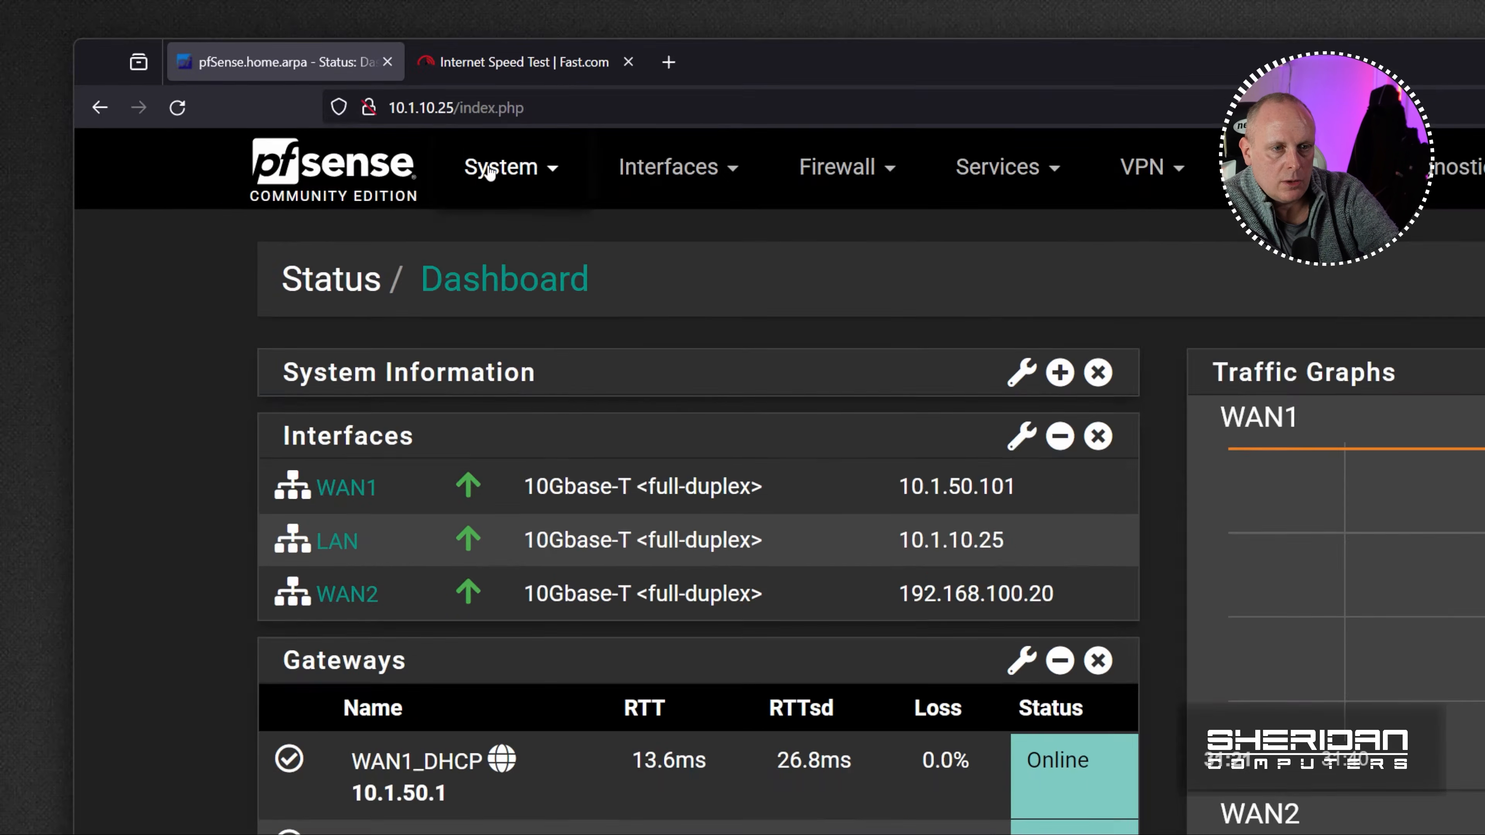
Enable sticky connections under load balancing in the miscellaneous advanced system settings and save.
click(265, 94)
click(562, 266)
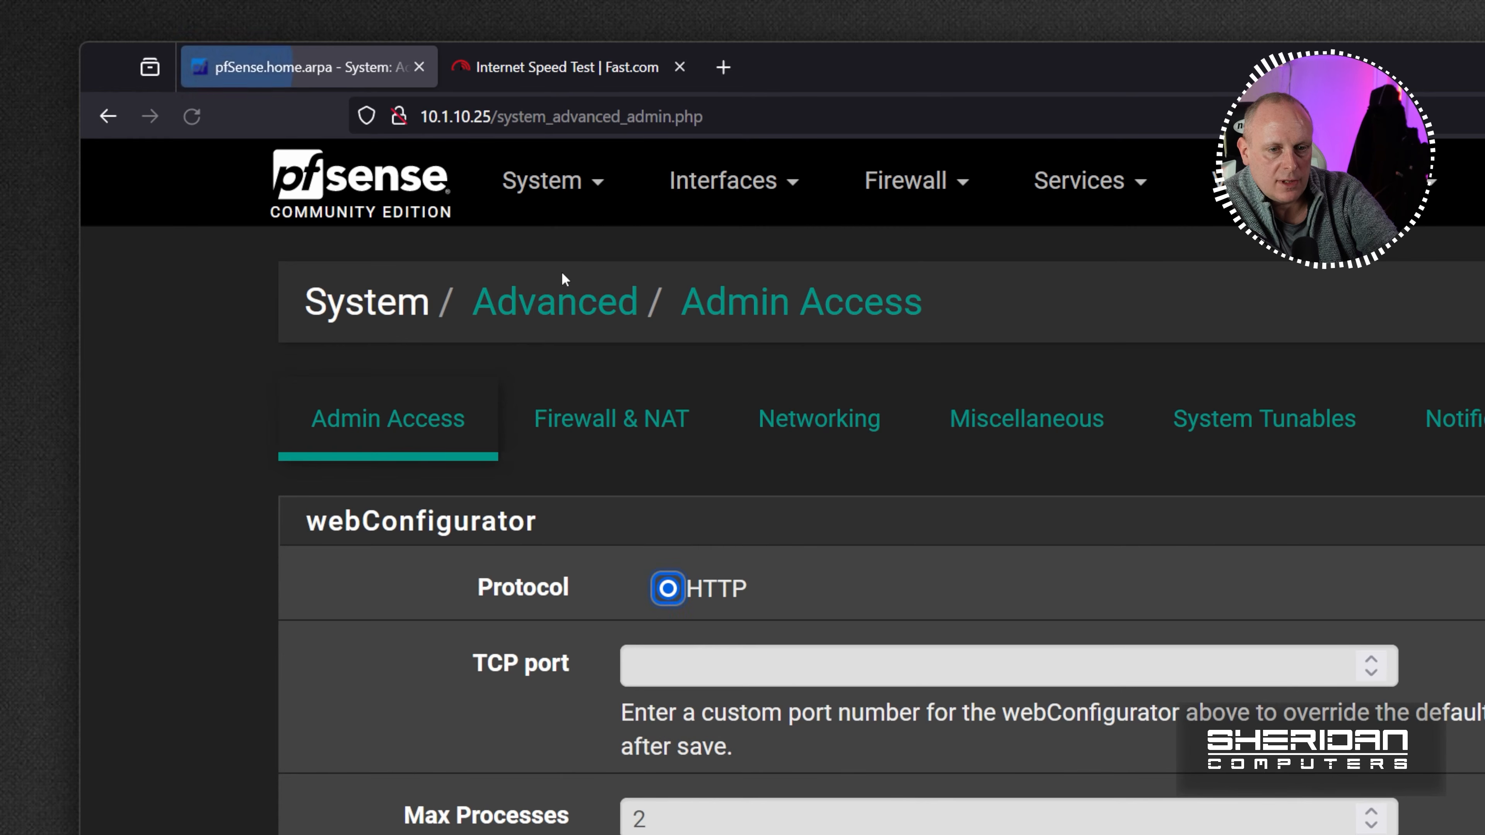
scroll(608, 374, down, 10)
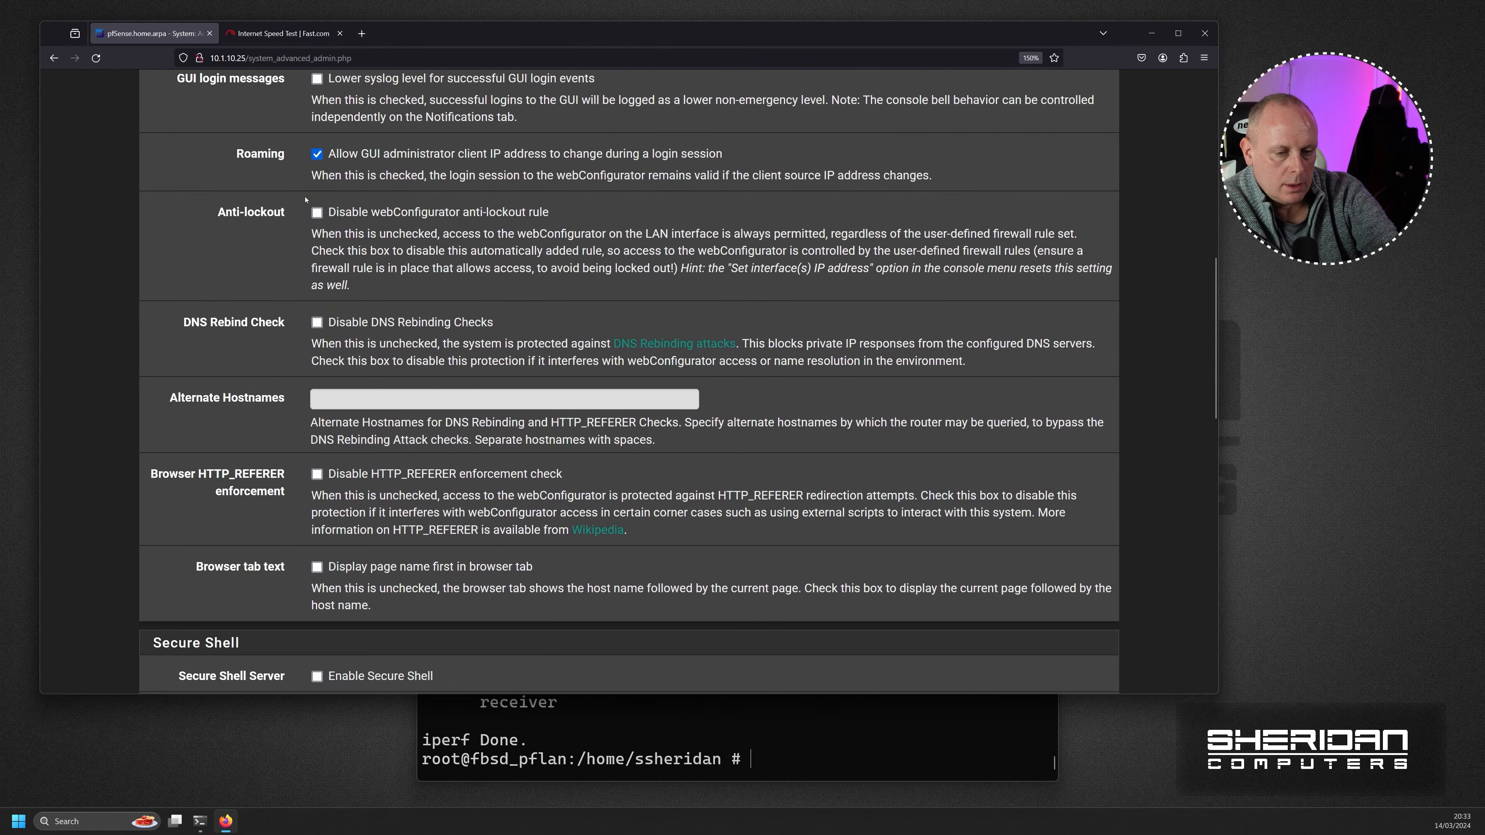
scroll(305, 200, down, 5)
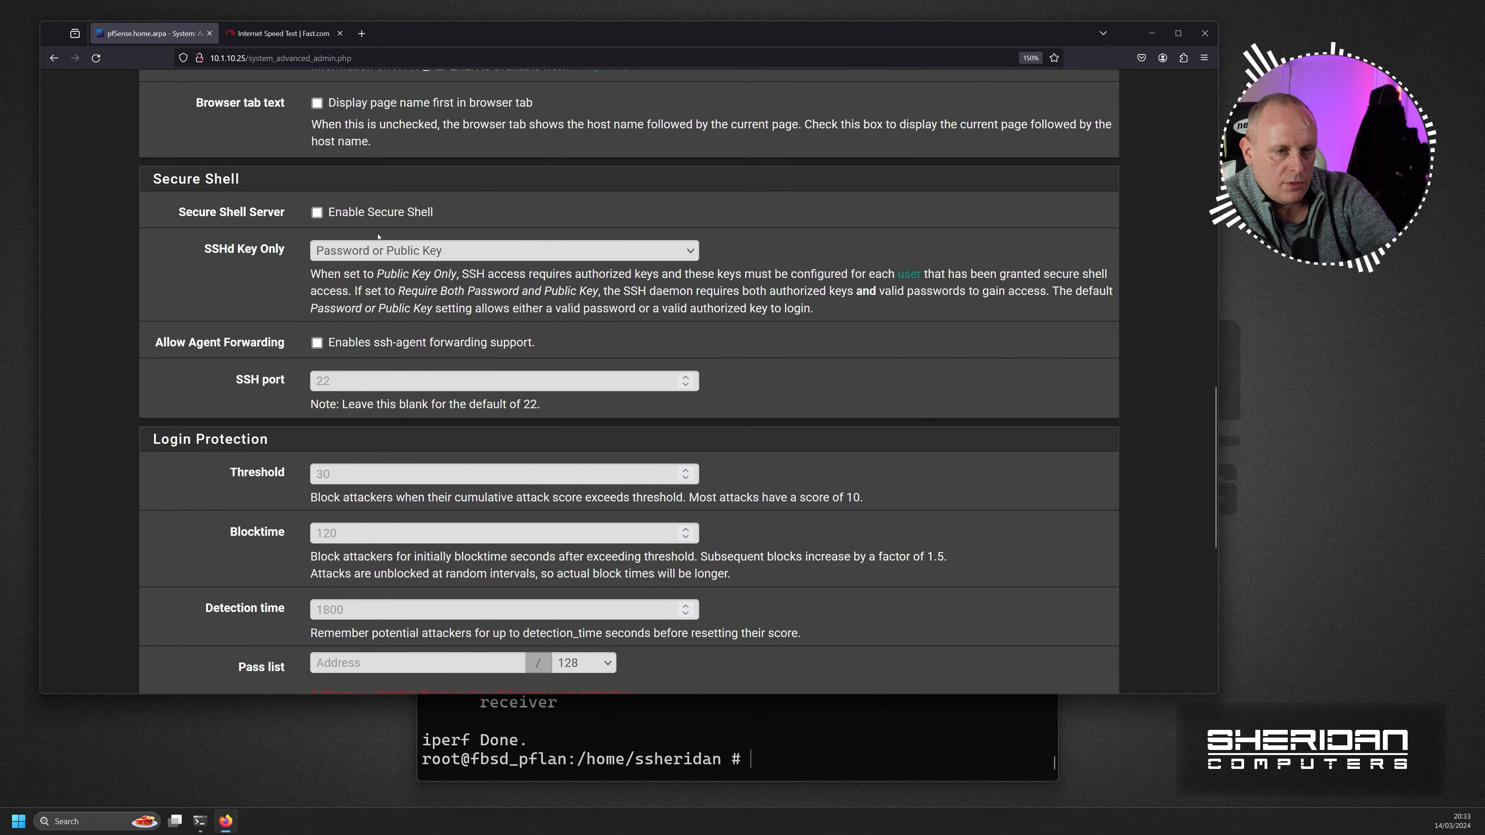
scroll(436, 247, up, 8)
scroll(436, 247, up, 4)
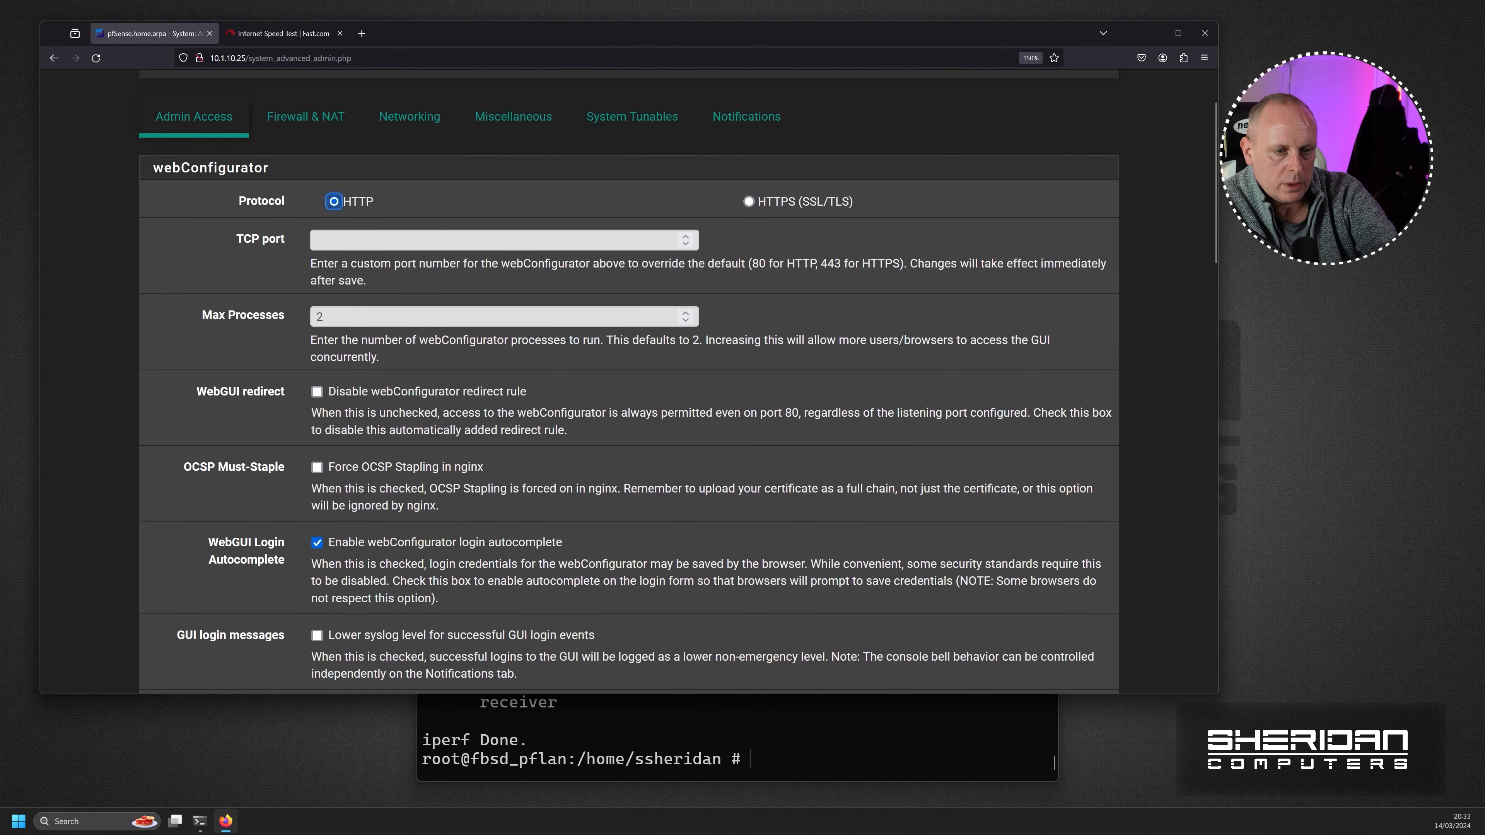
click(509, 124)
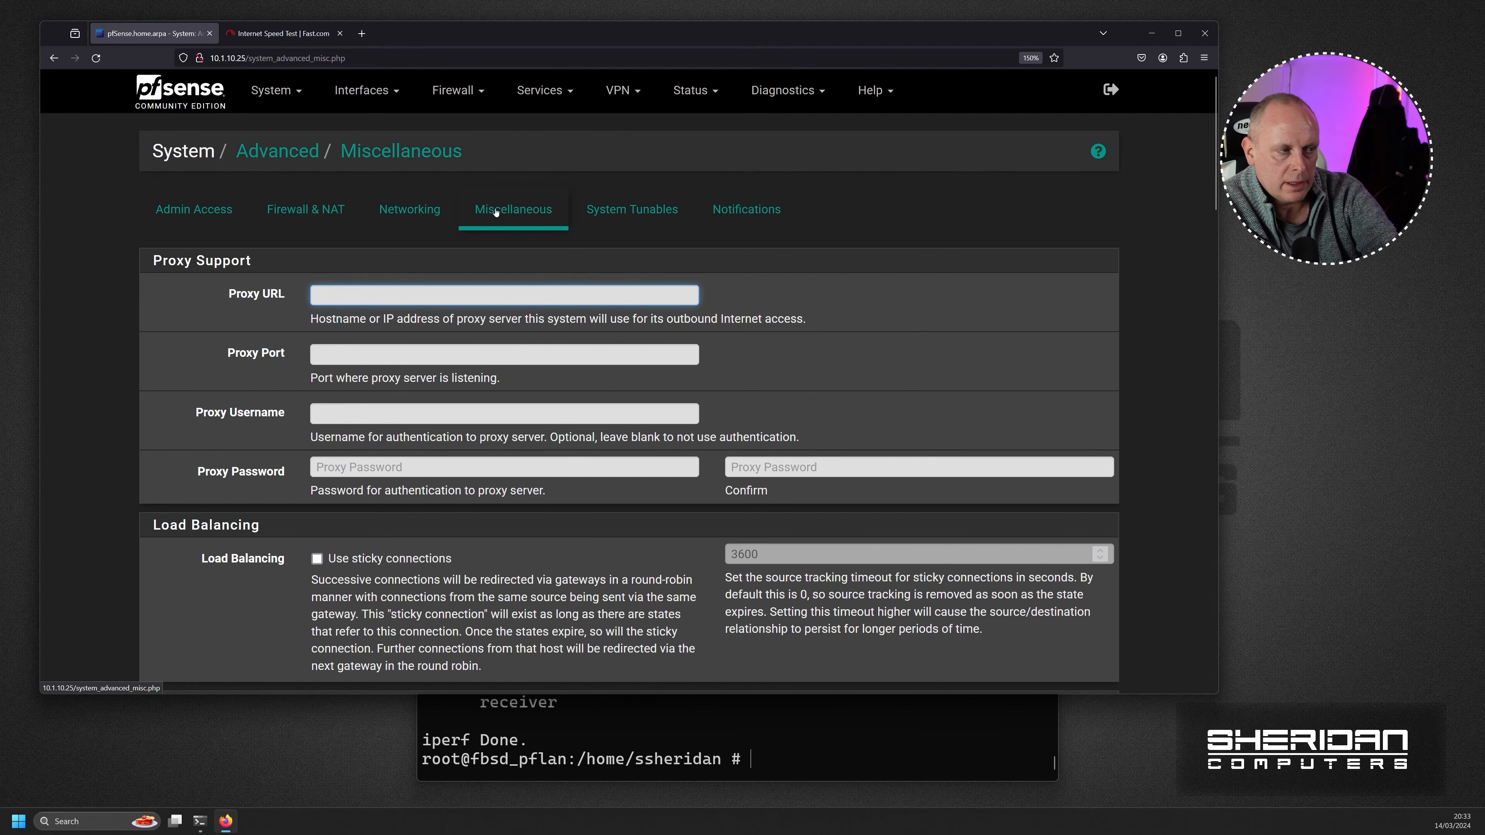
scroll(494, 214, down, 6)
scroll(351, 263, up, 2)
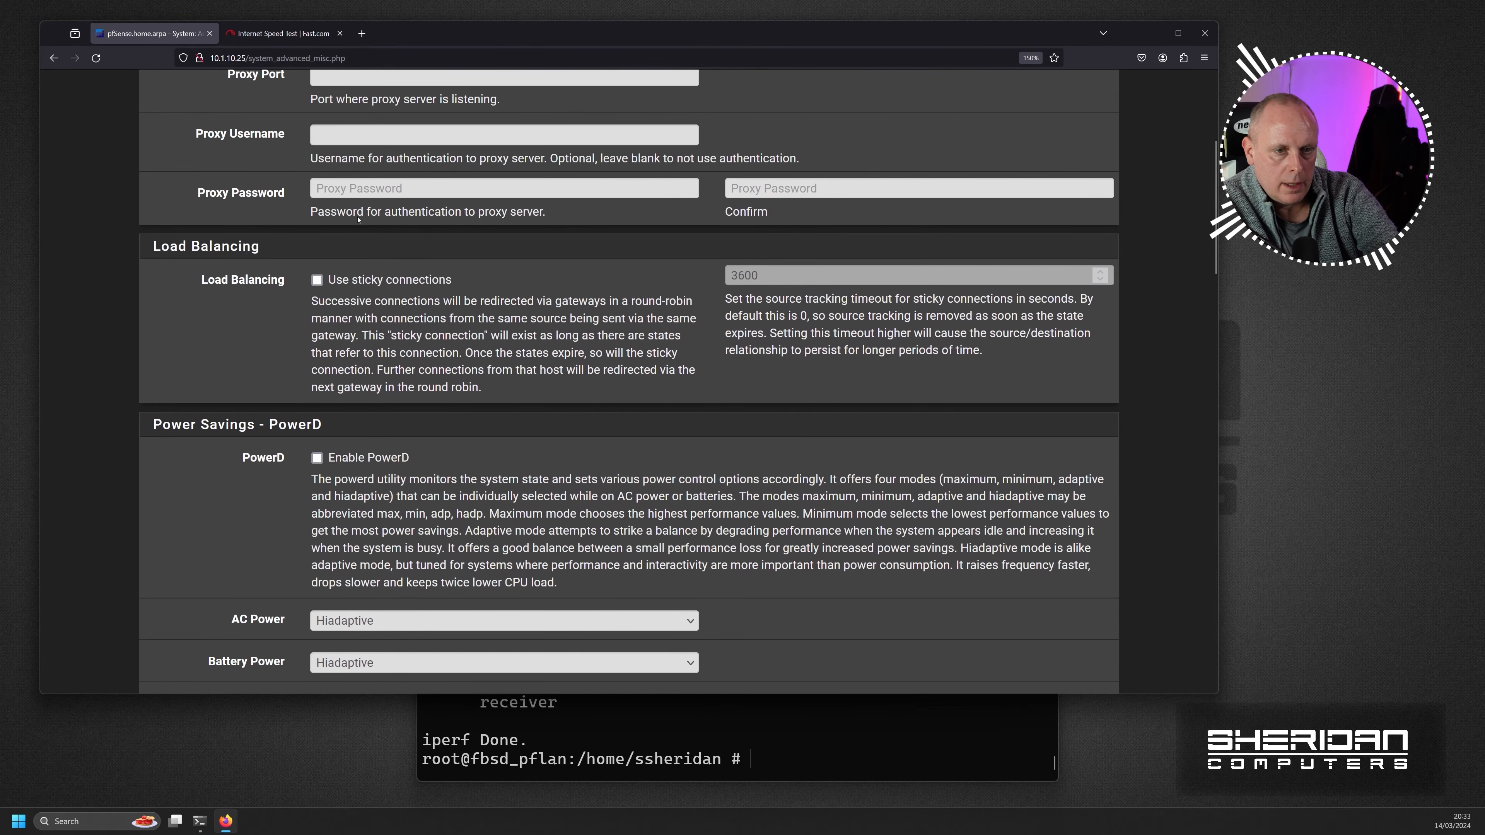
click(318, 281)
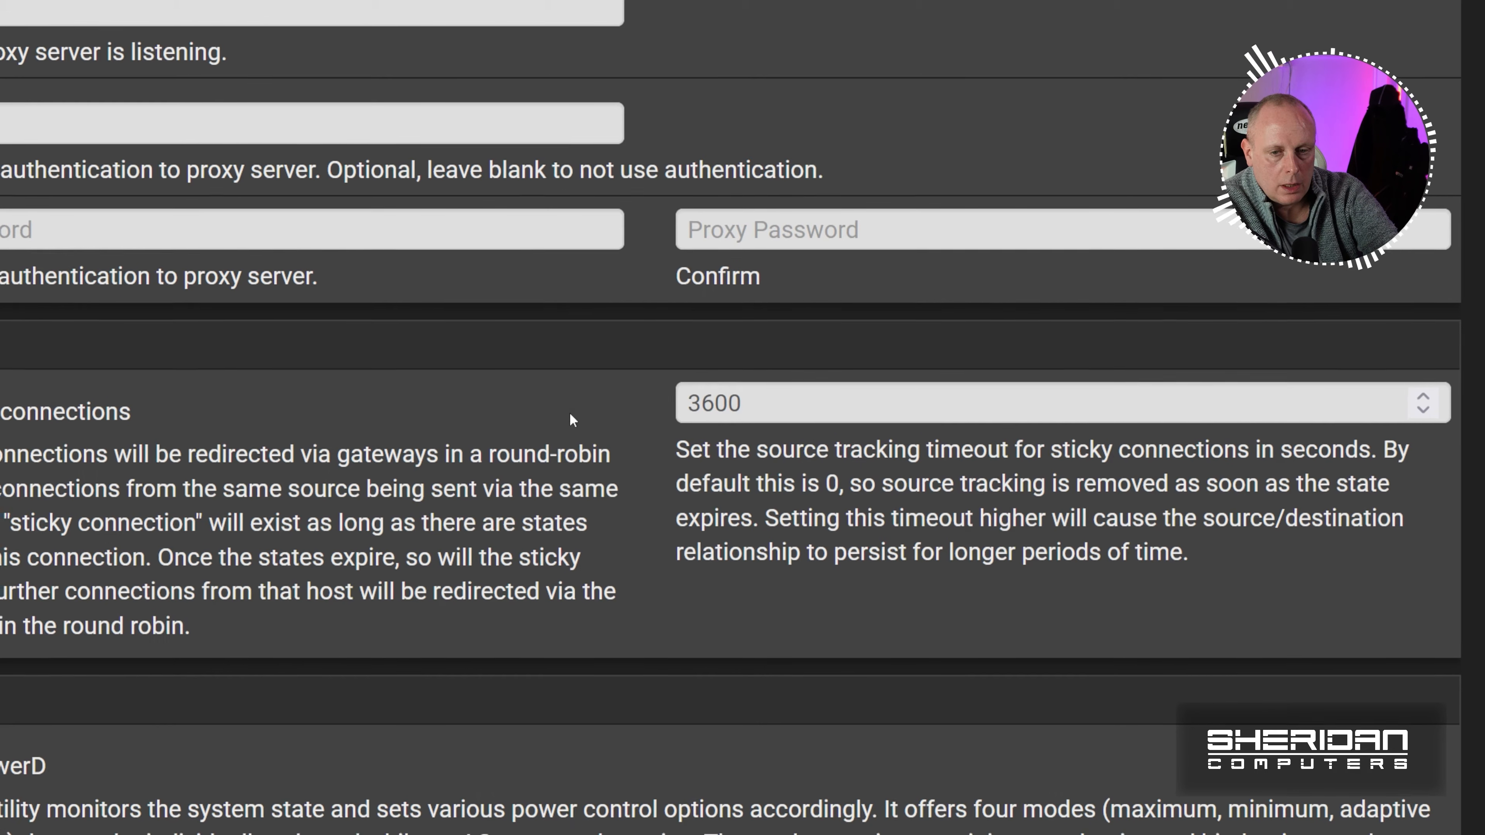
scroll(572, 420, down, 15)
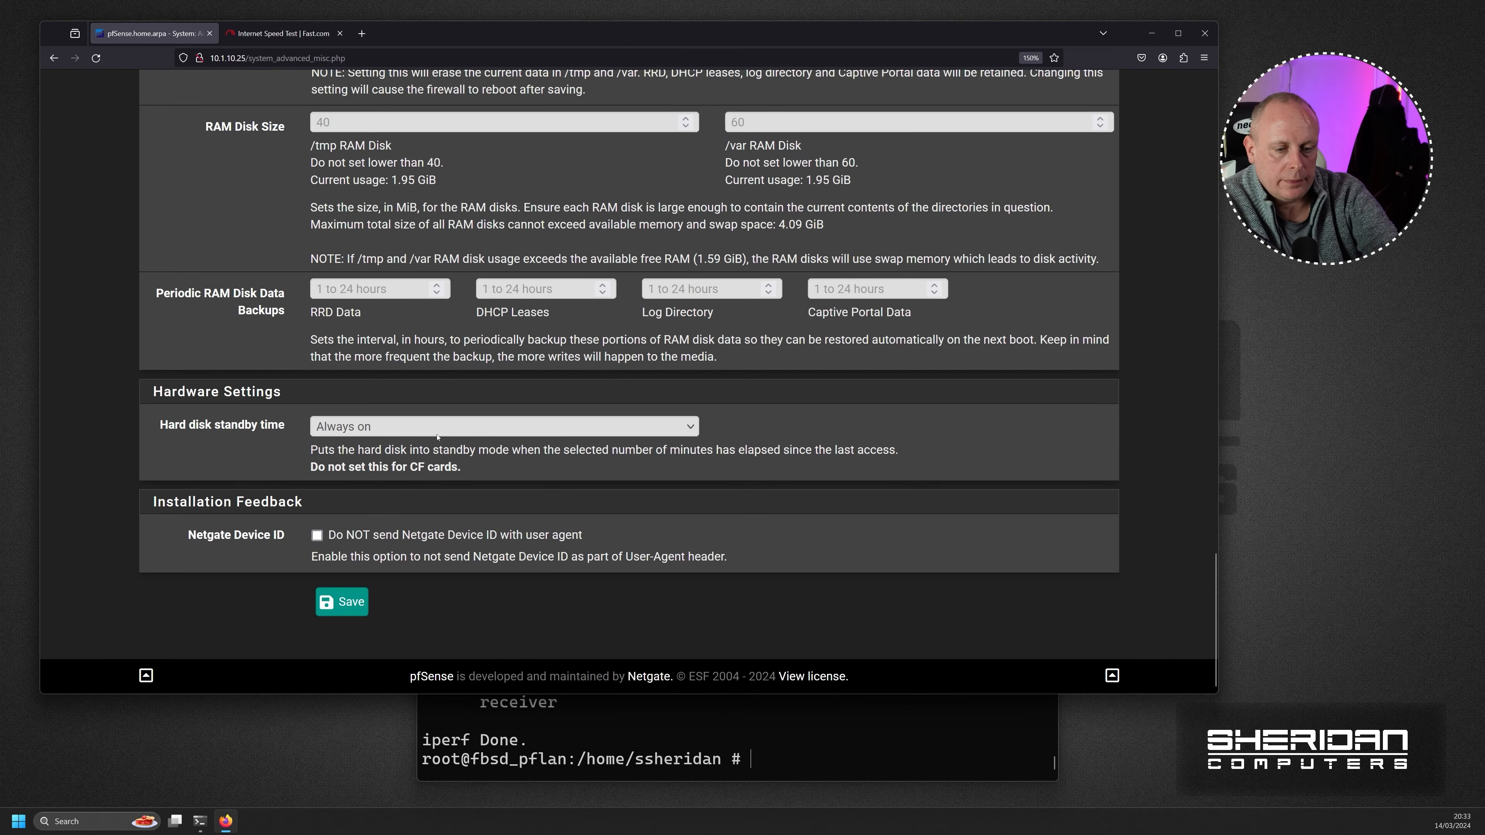
click(342, 601)
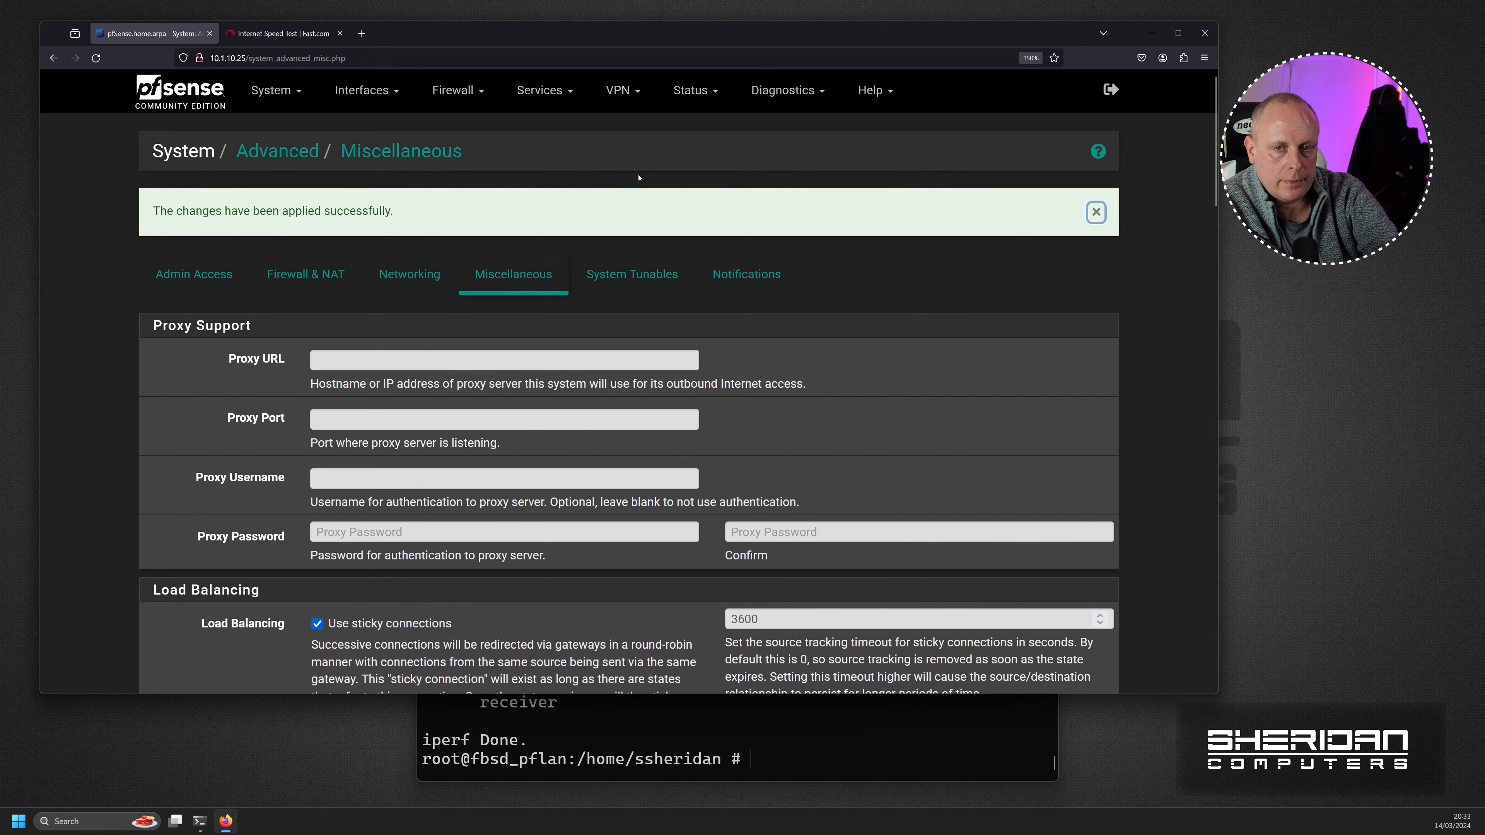
Open the dashboard's traffic graphs and run iperf3 -P 2 -c example.com in the SSH terminal to test sticky connections.
click(692, 90)
click(679, 178)
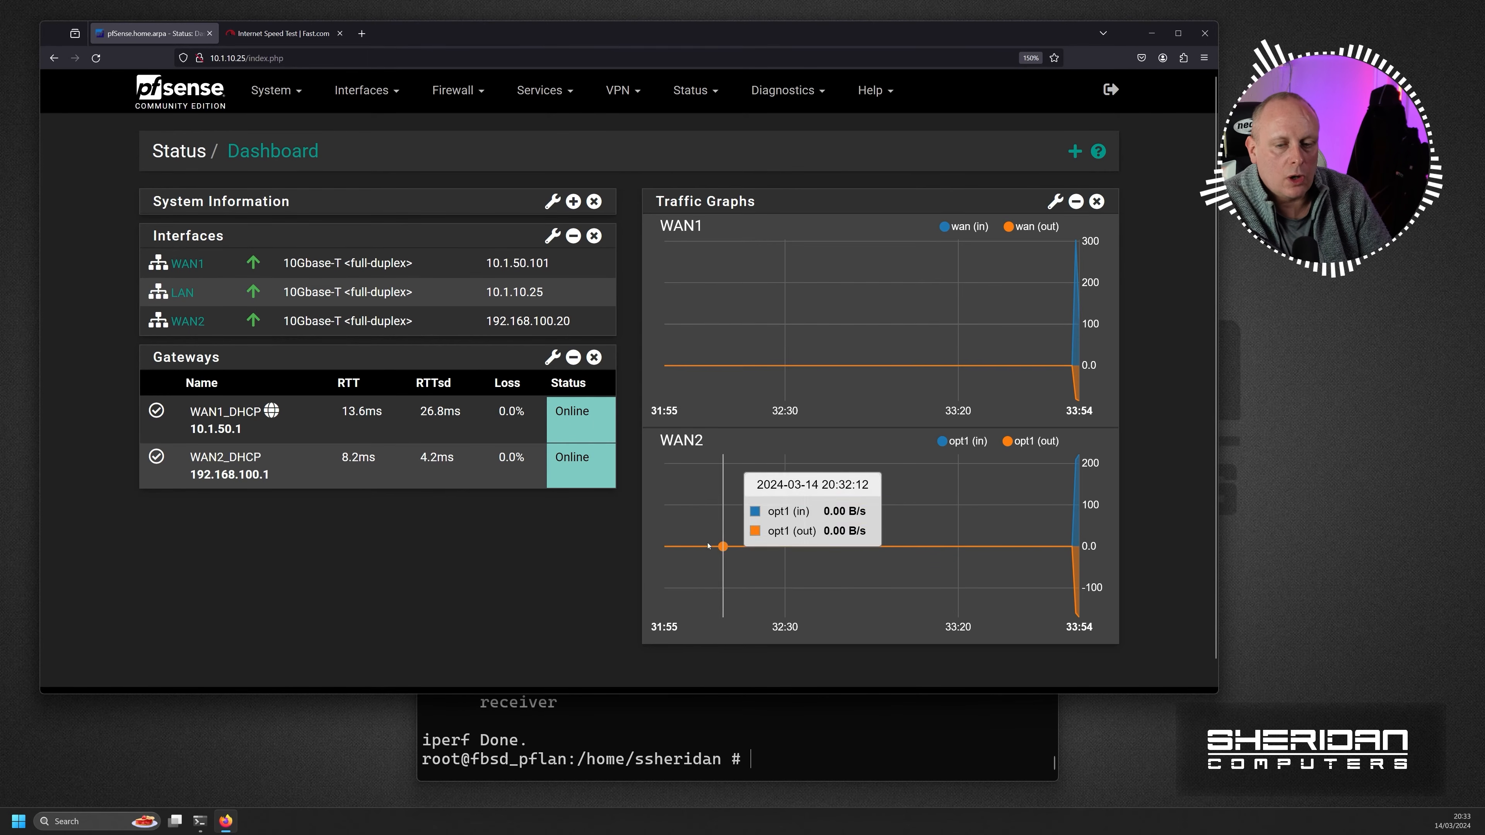
click(696, 717)
text(iperf3 -P 2 -c example.com)
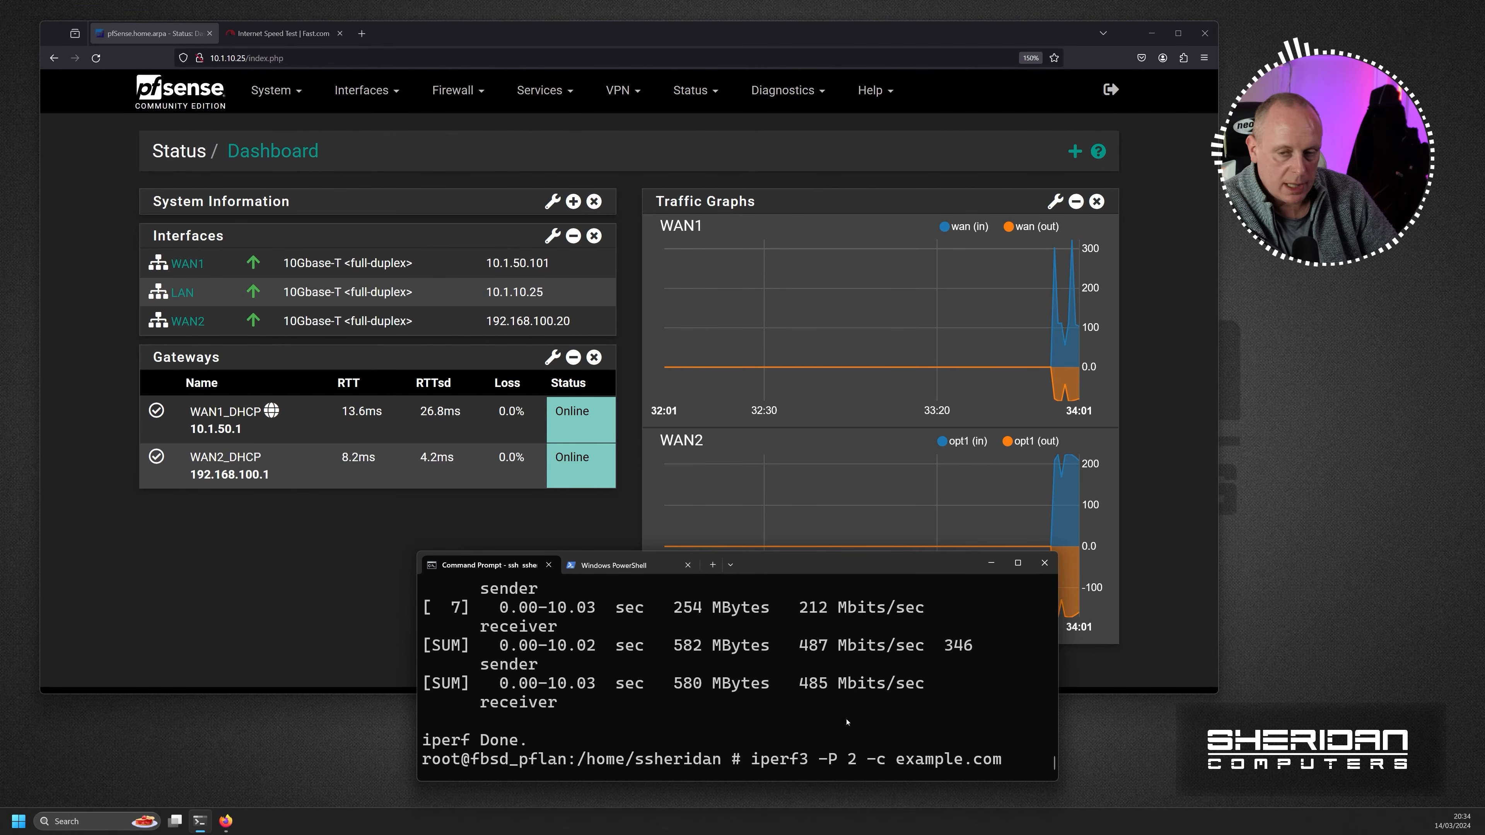
key(Return)
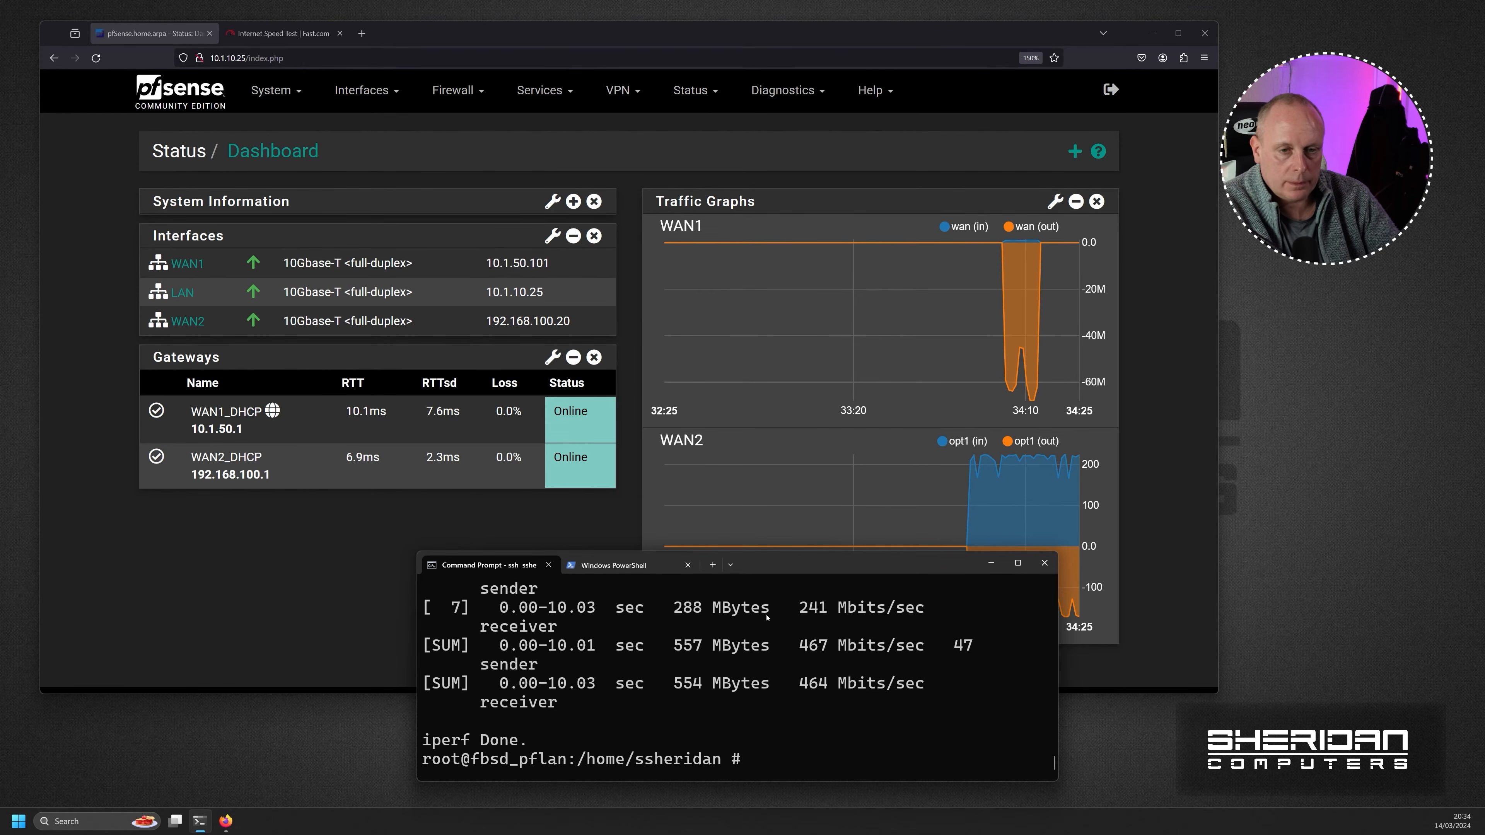
Return to the miscellaneous advanced settings, keep sticky connections enabled for load balancing, and save again.
click(275, 90)
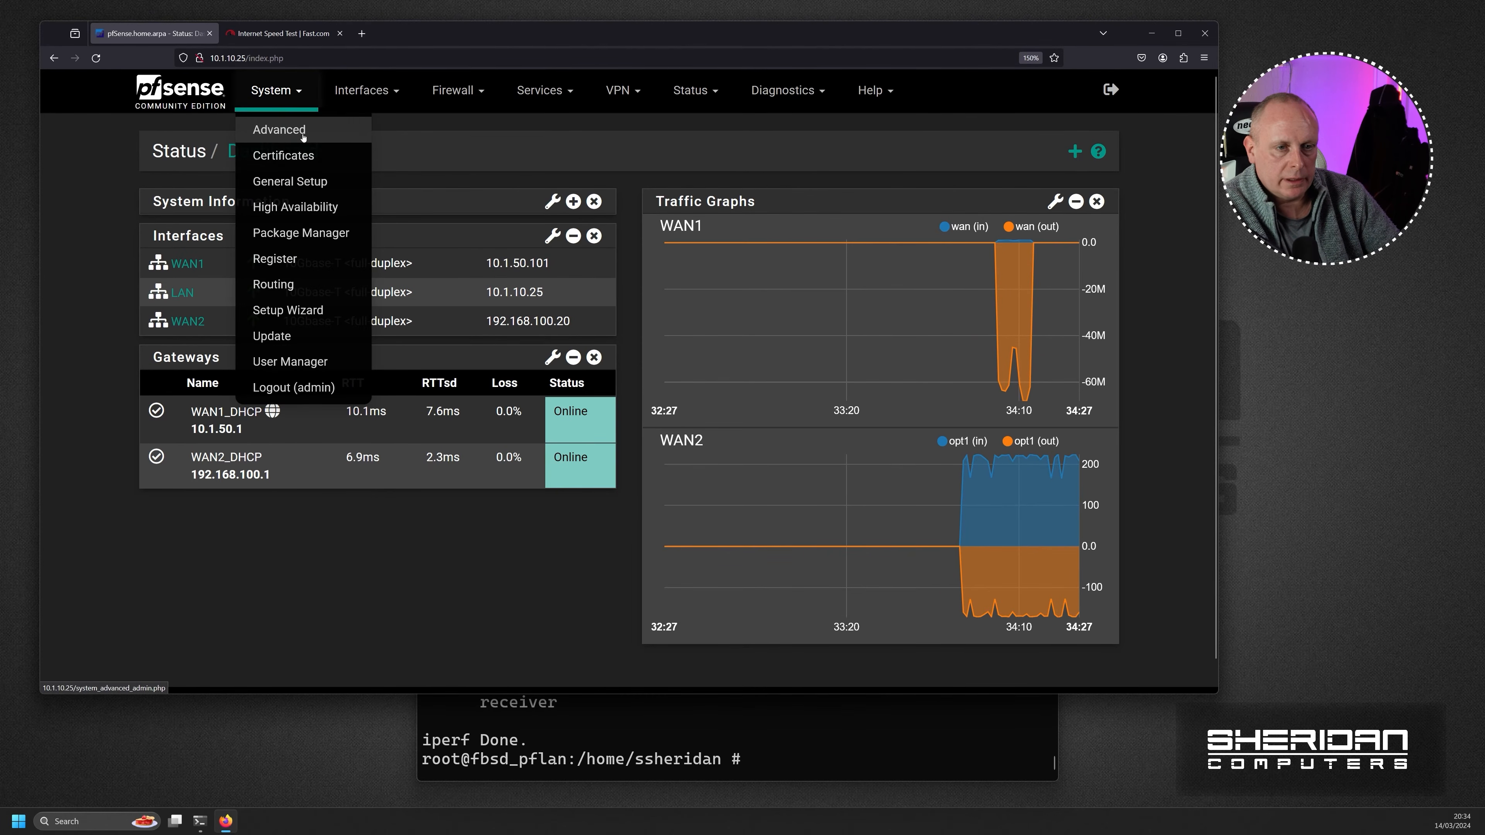
click(279, 129)
click(513, 209)
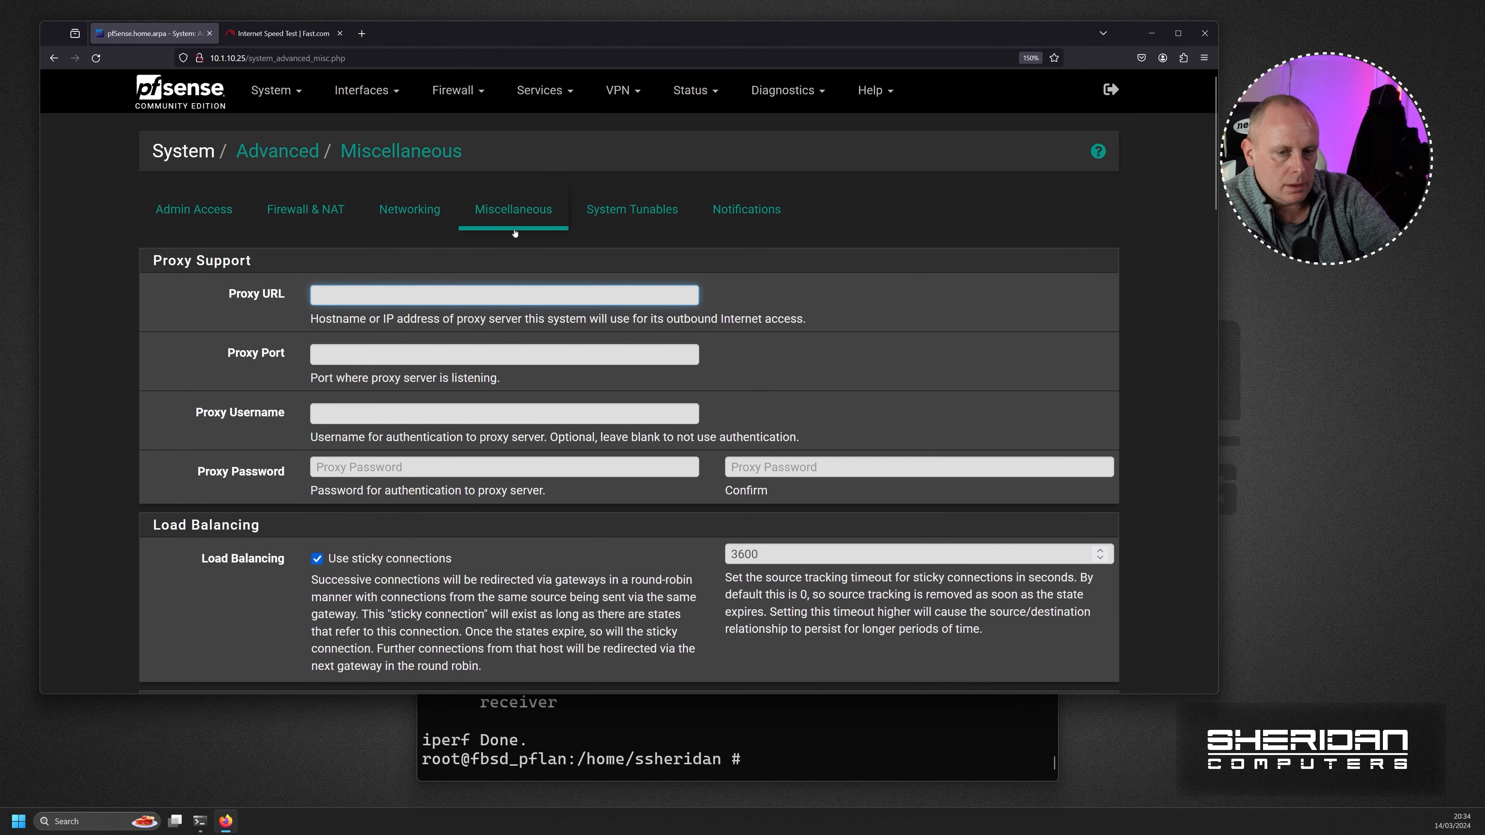
scroll(409, 351, down, 3)
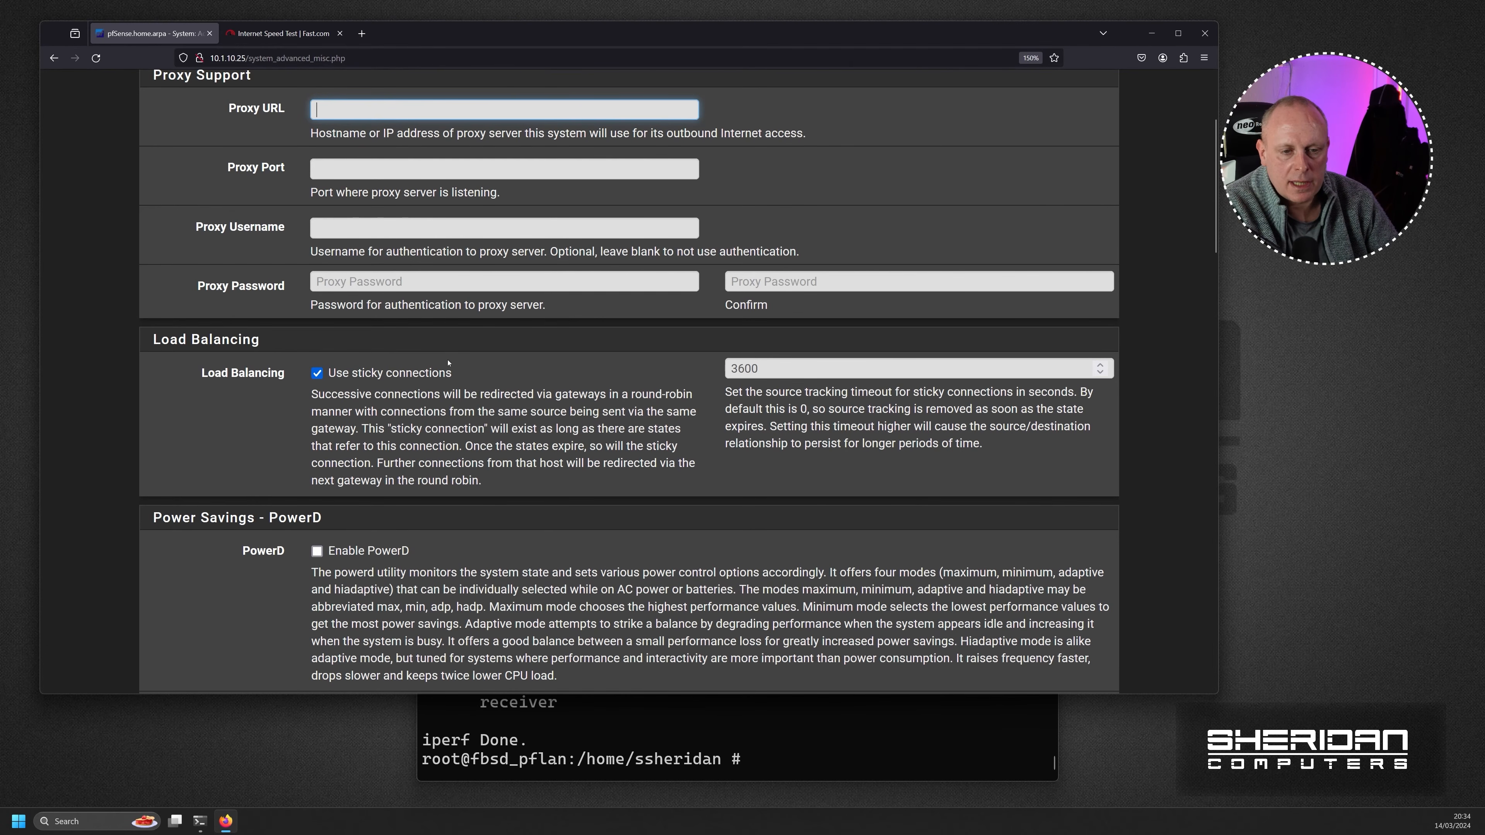
click(316, 373)
click(316, 373)
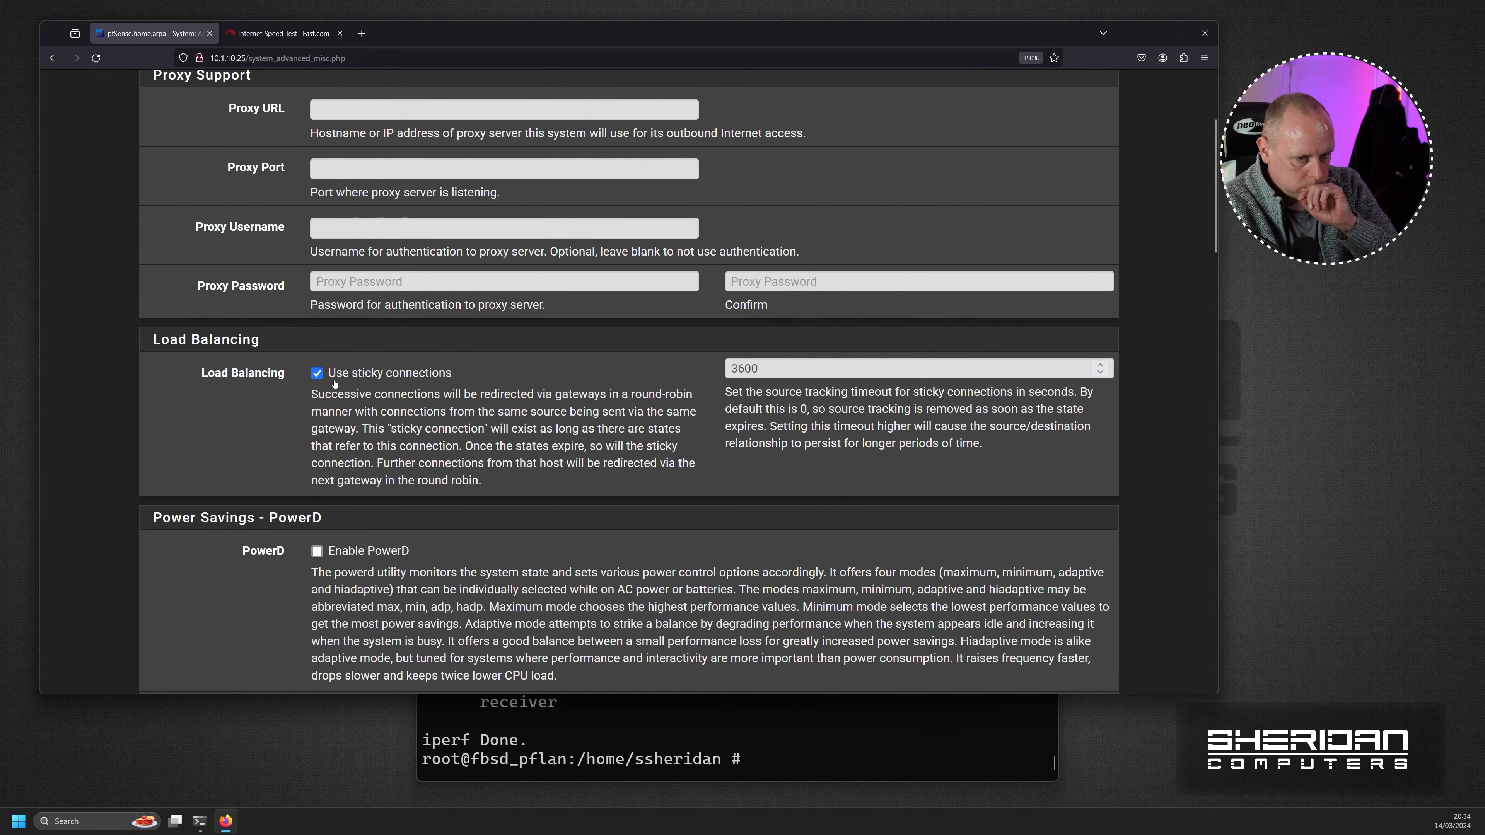
scroll(649, 441, down, 20)
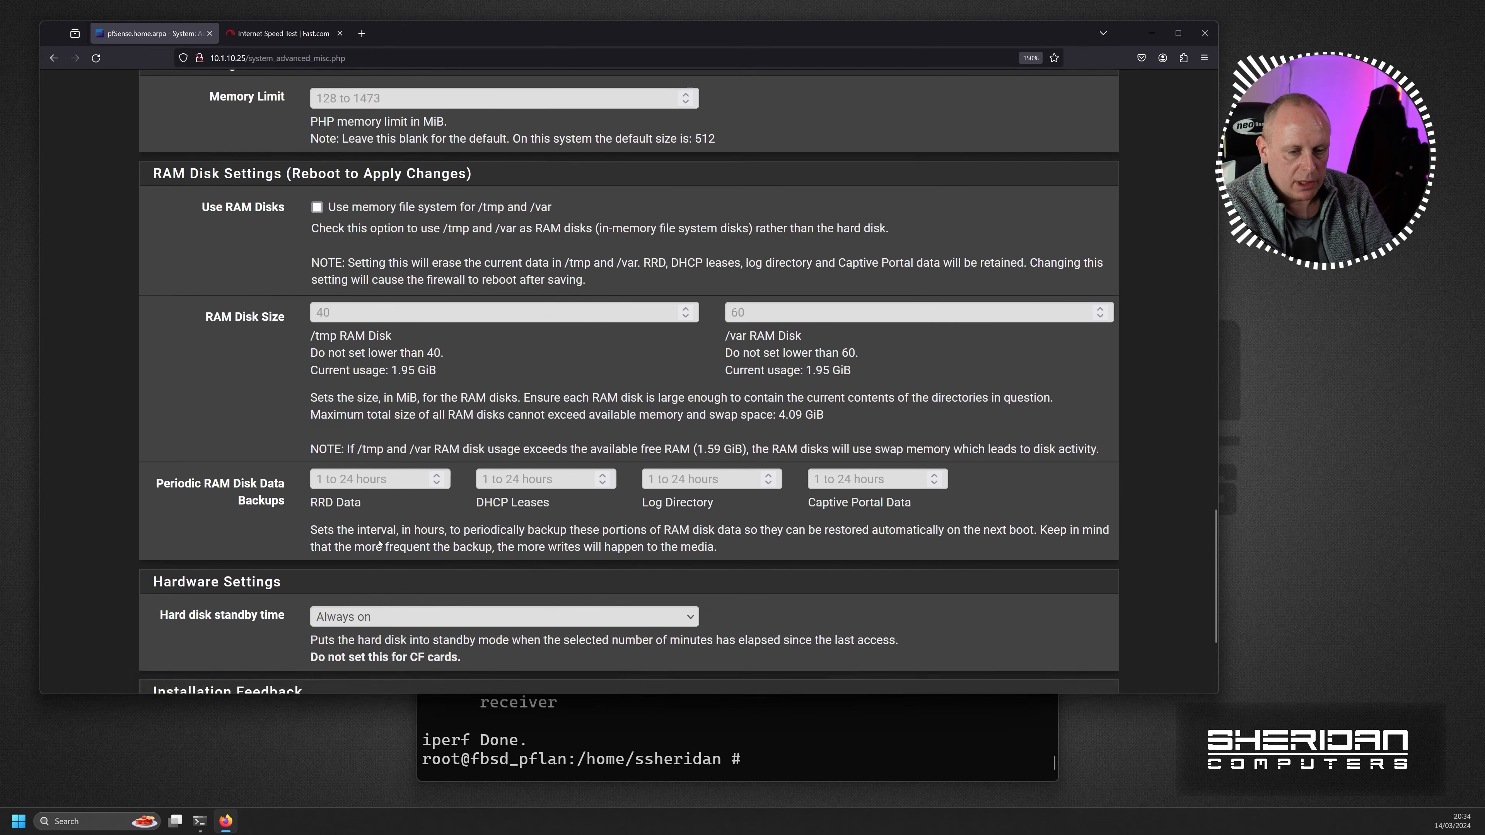
scroll(379, 544, down, 3)
click(332, 608)
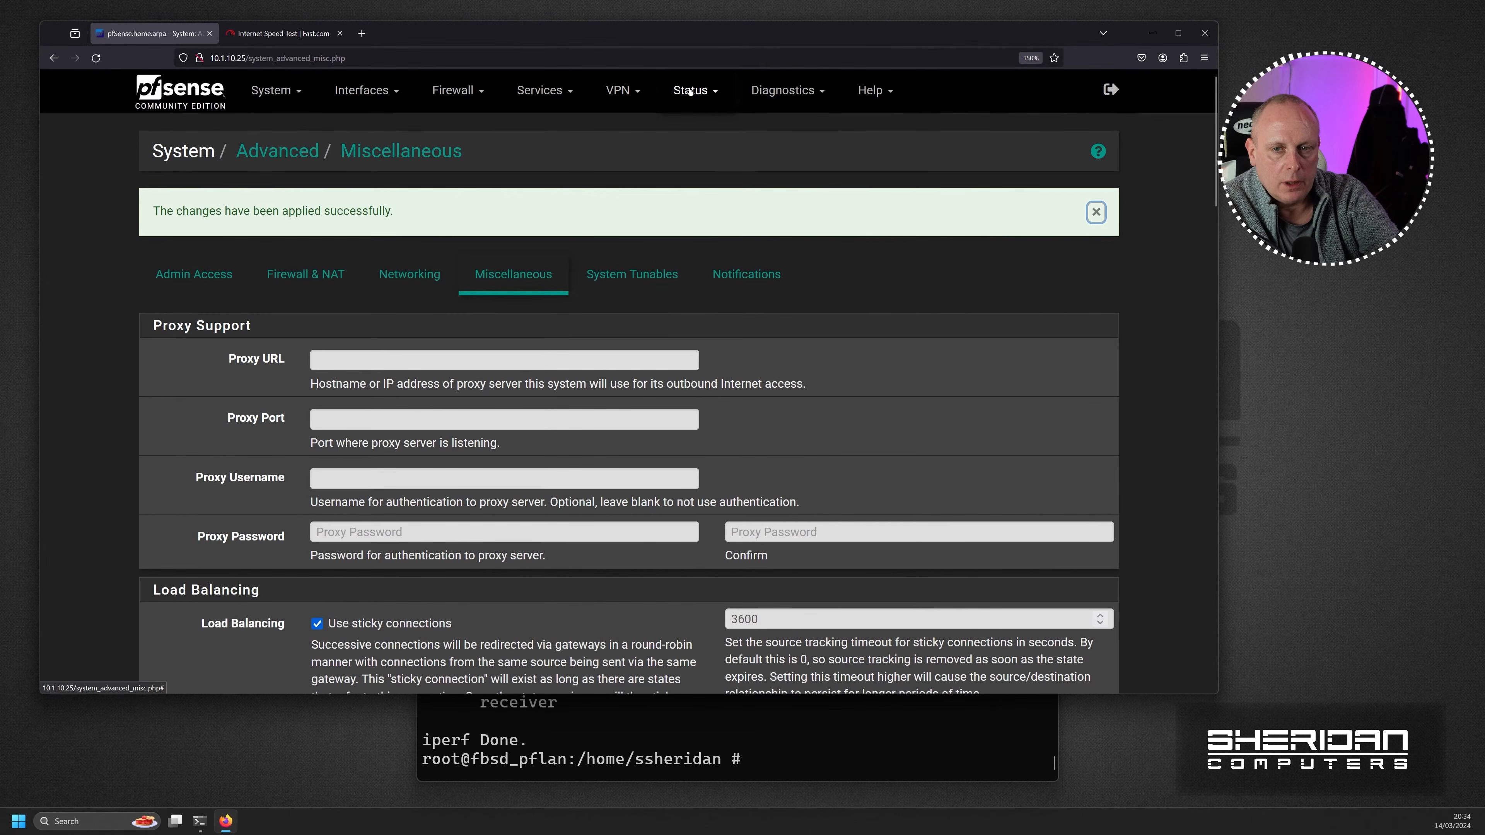
Open the dashboard and run iperf3 -P 2 -c example.com twice in the SSH terminal to compare WAN1 and WAN2 traffic.
mouse_move(691, 92)
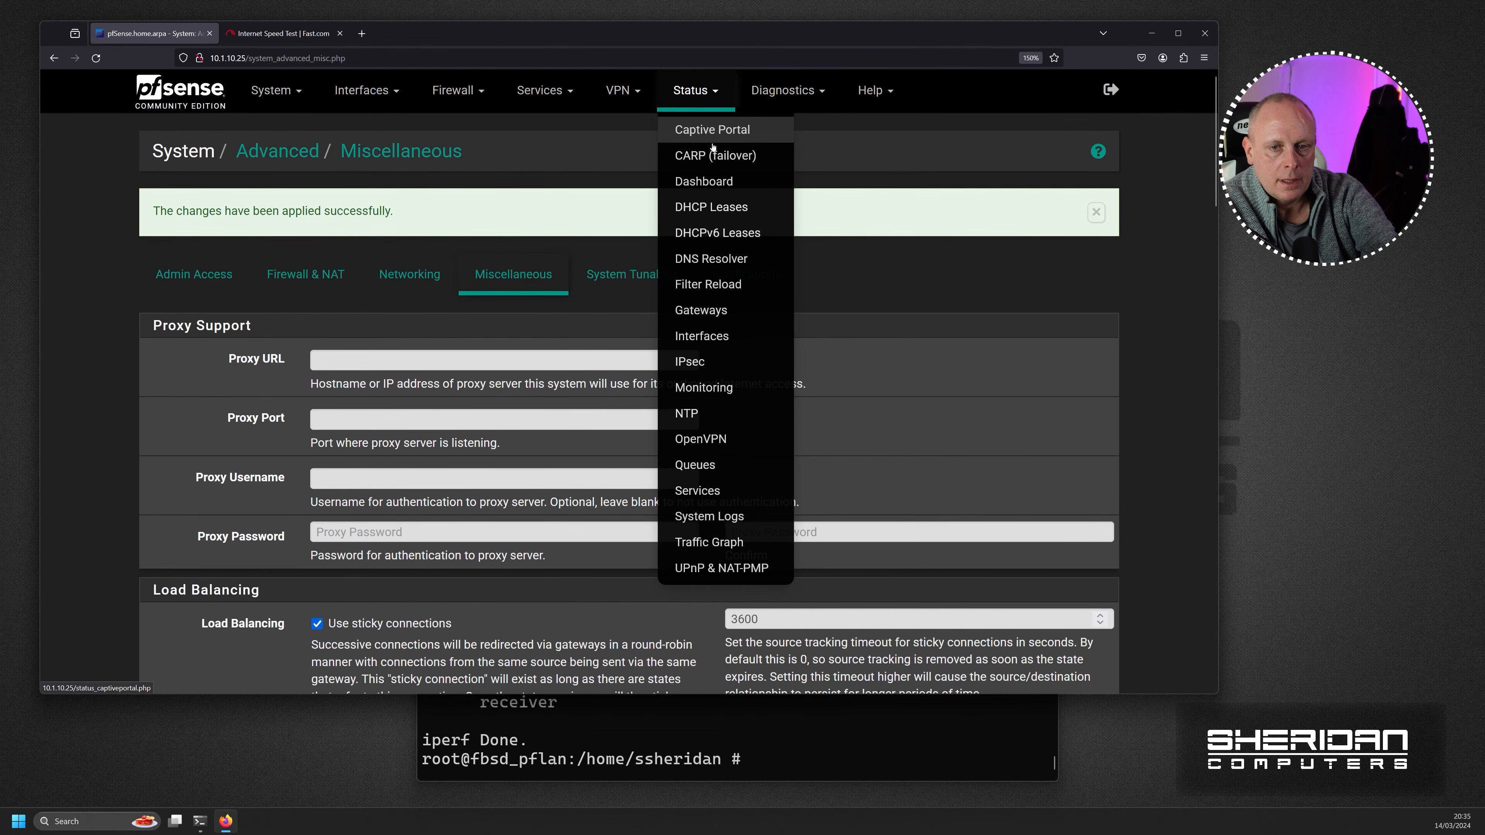
click(704, 179)
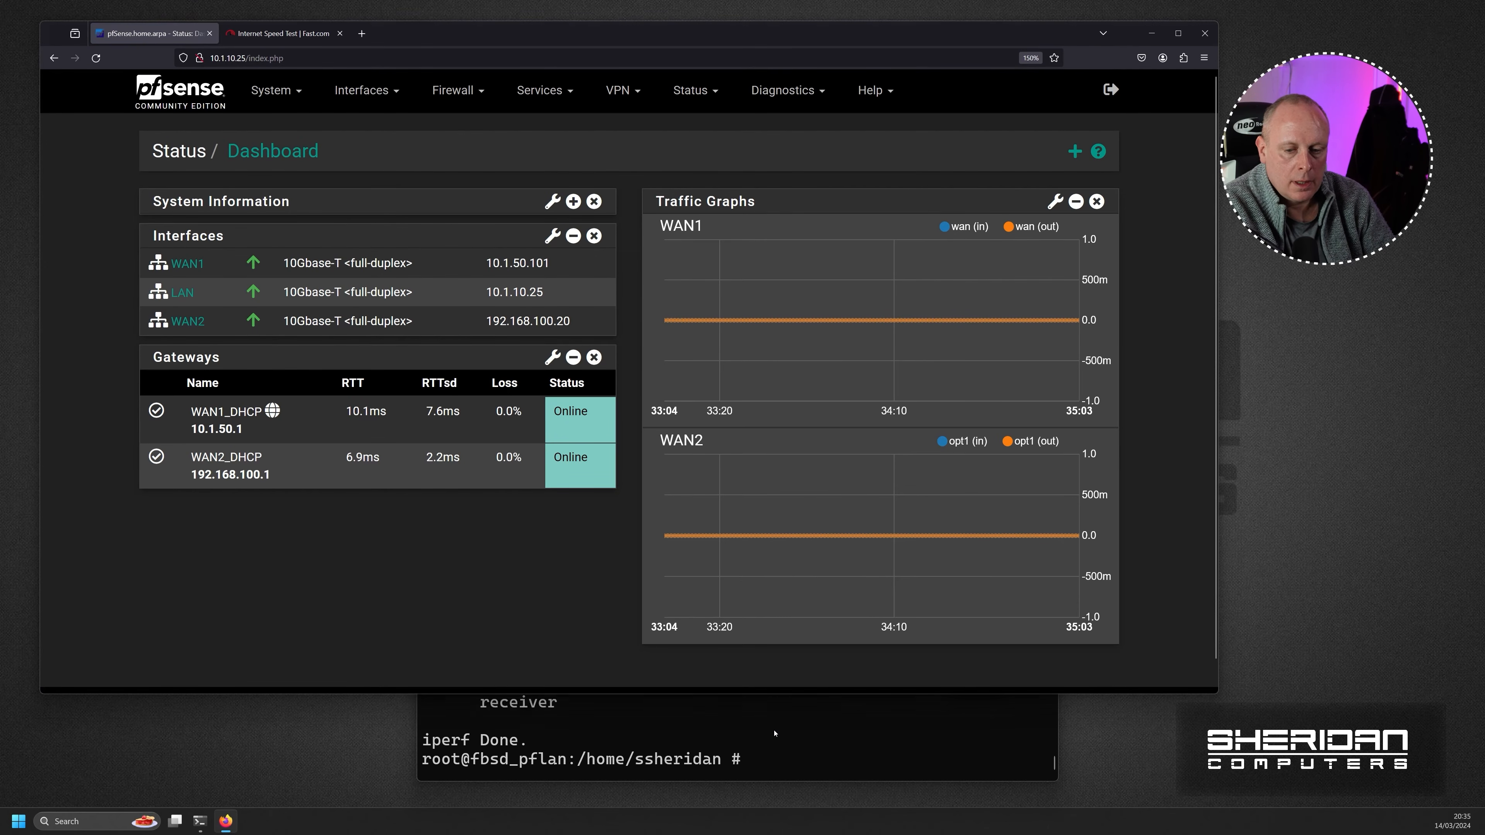
click(774, 733)
key(Up)
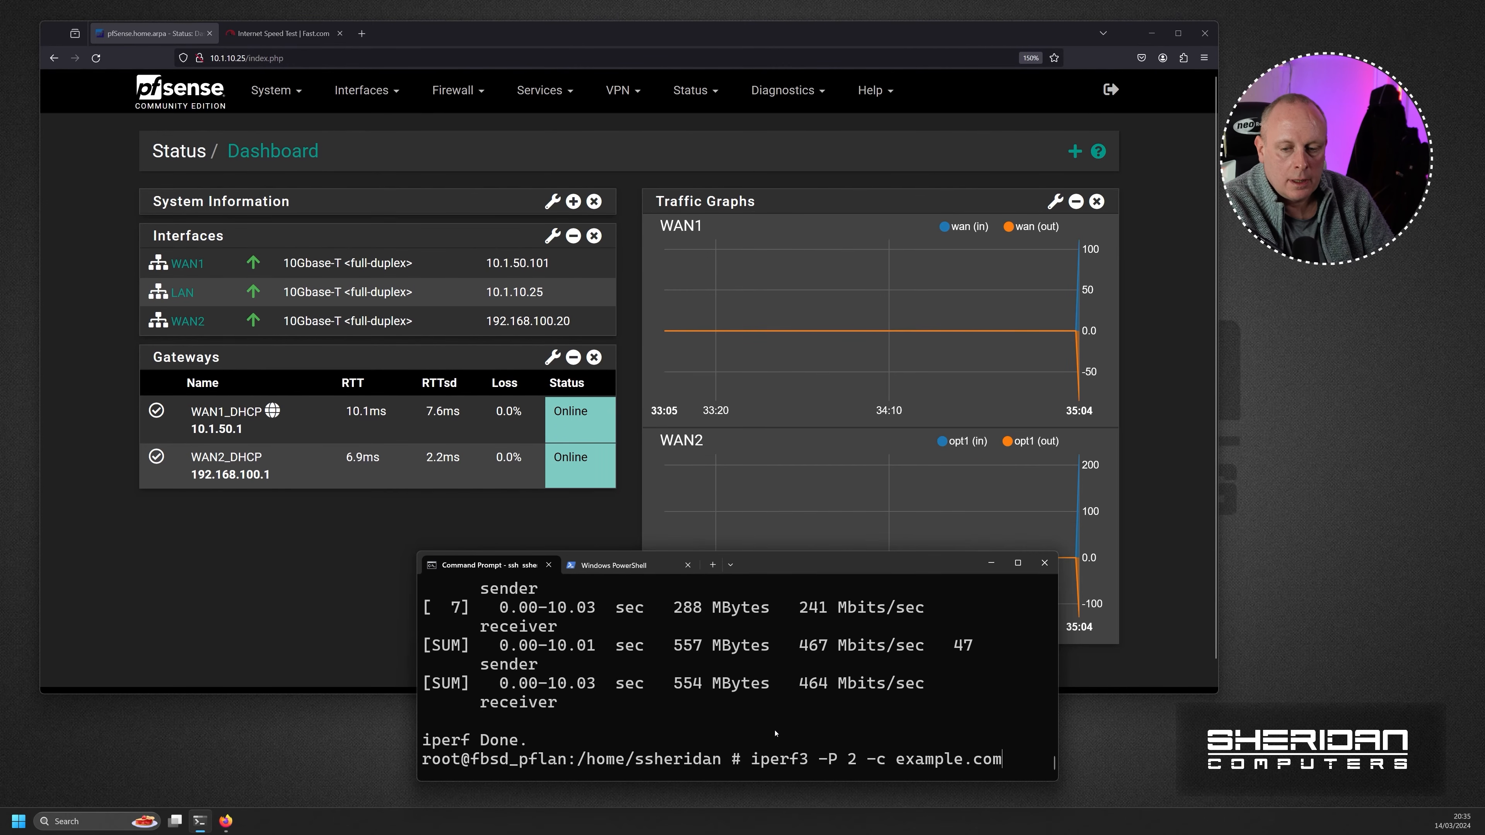
key(Return)
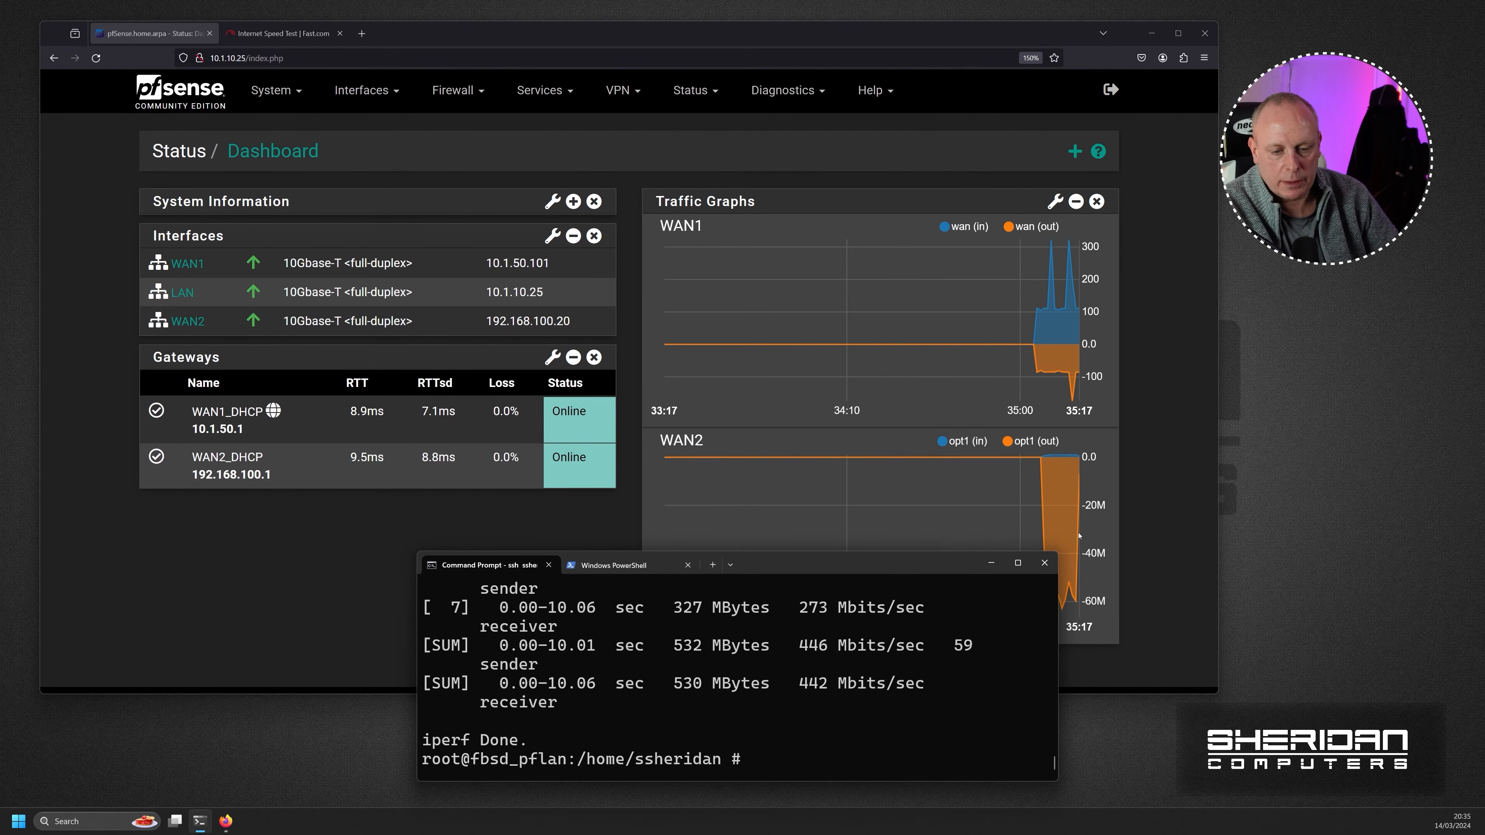
key(Up)
key(Return)
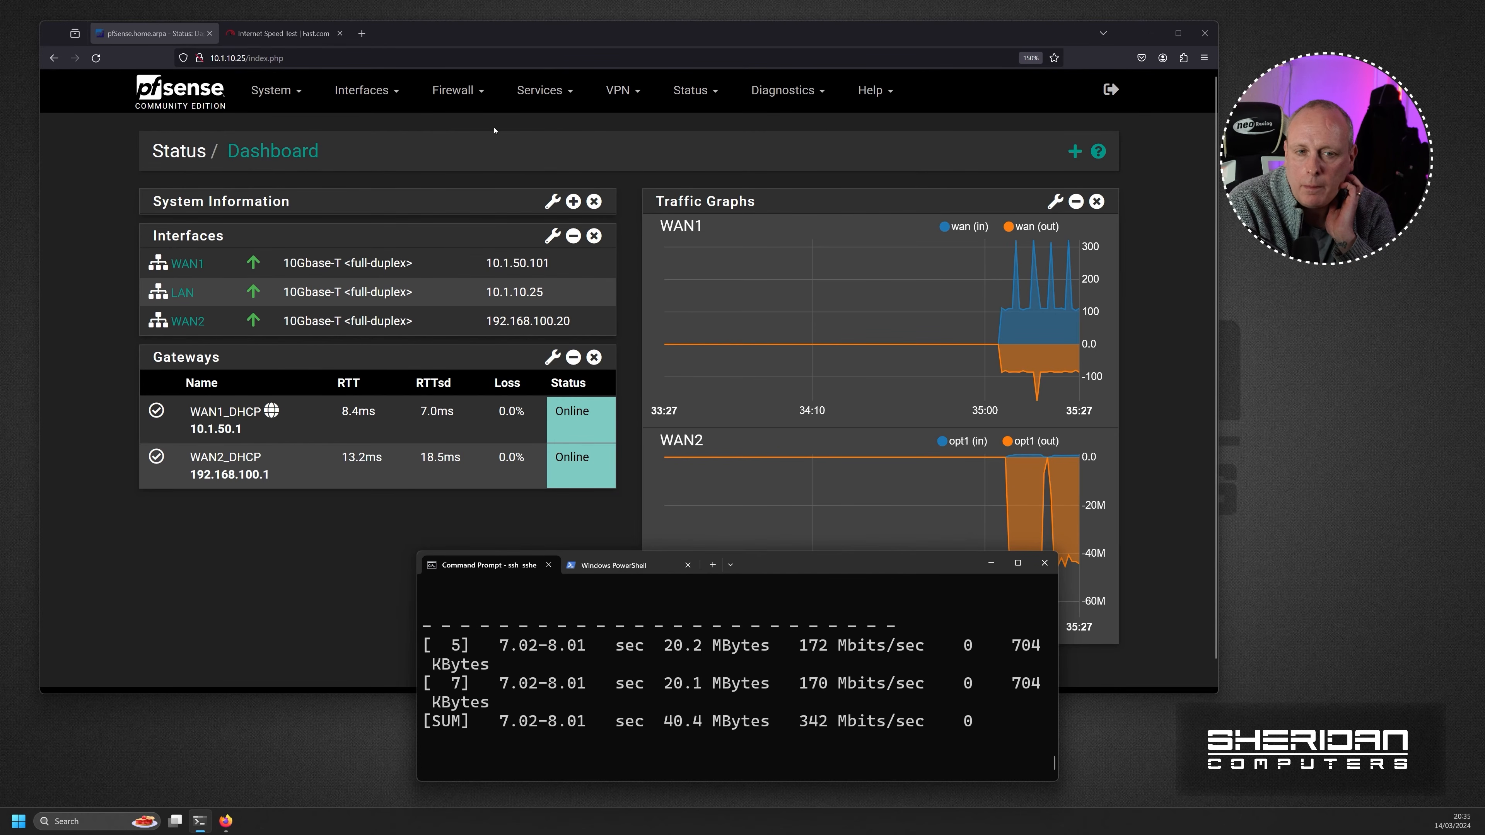
Open the LAN firewall rules and inspect the LoadBalancing gateway details of the IPv4 default allow rule.
click(468, 100)
click(471, 178)
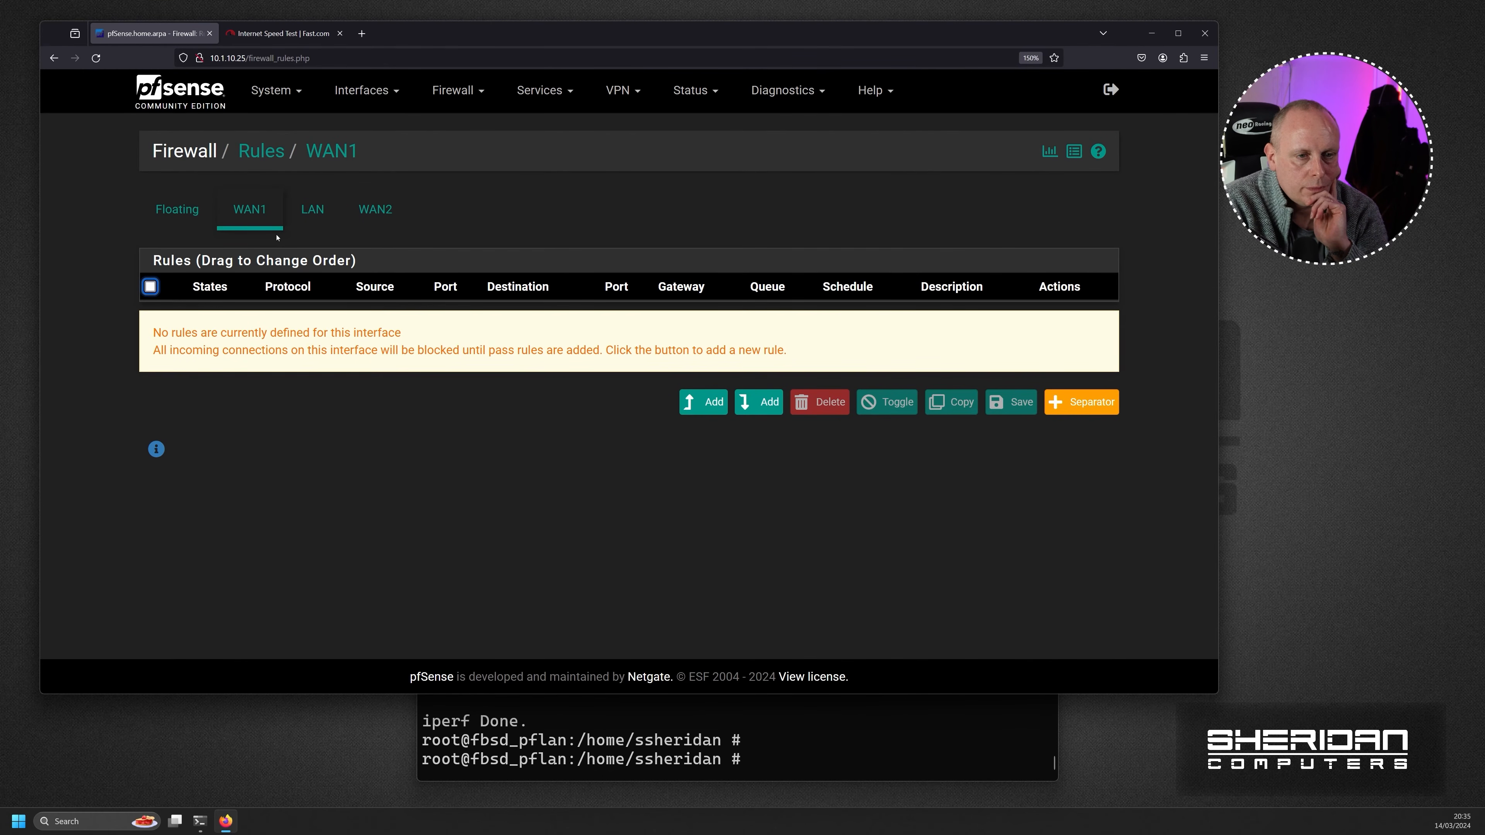
click(312, 210)
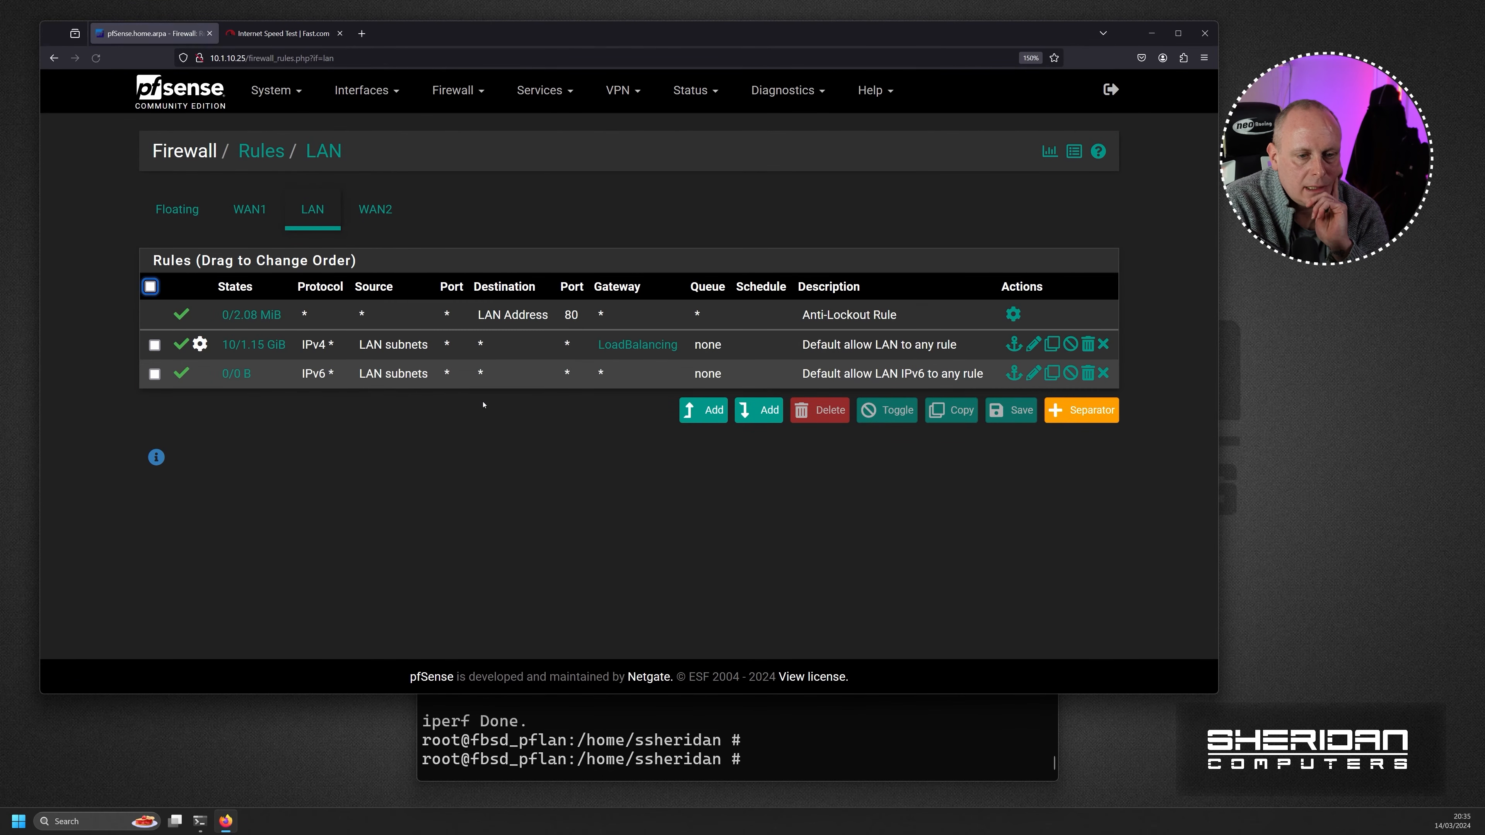
mouse_move(636, 347)
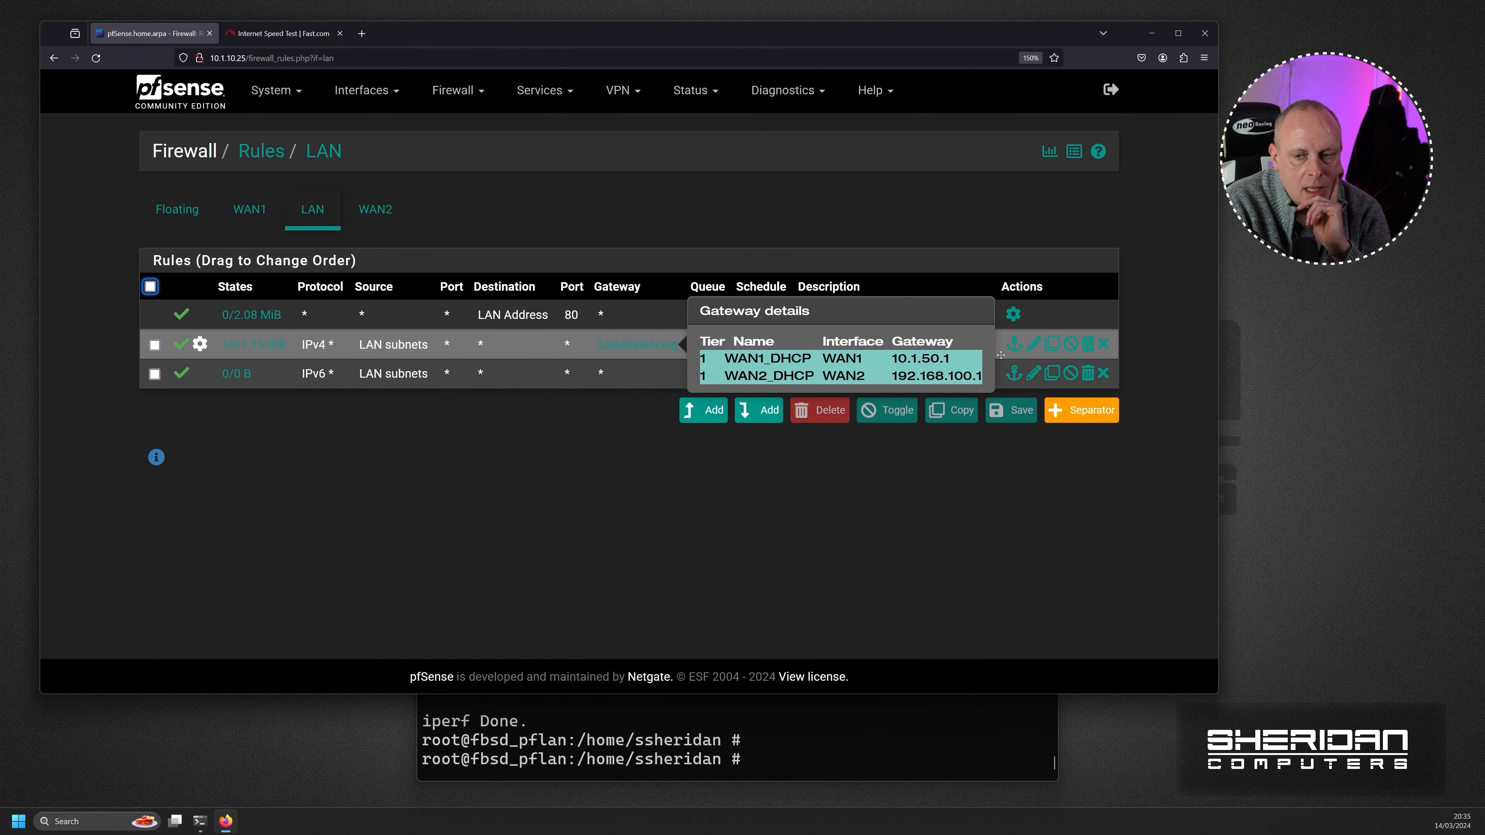
Open the "Default allow LAN to any rule" for editing and review the gateway choices in its advanced options.
double_click(646, 348)
scroll(642, 431, down, 3)
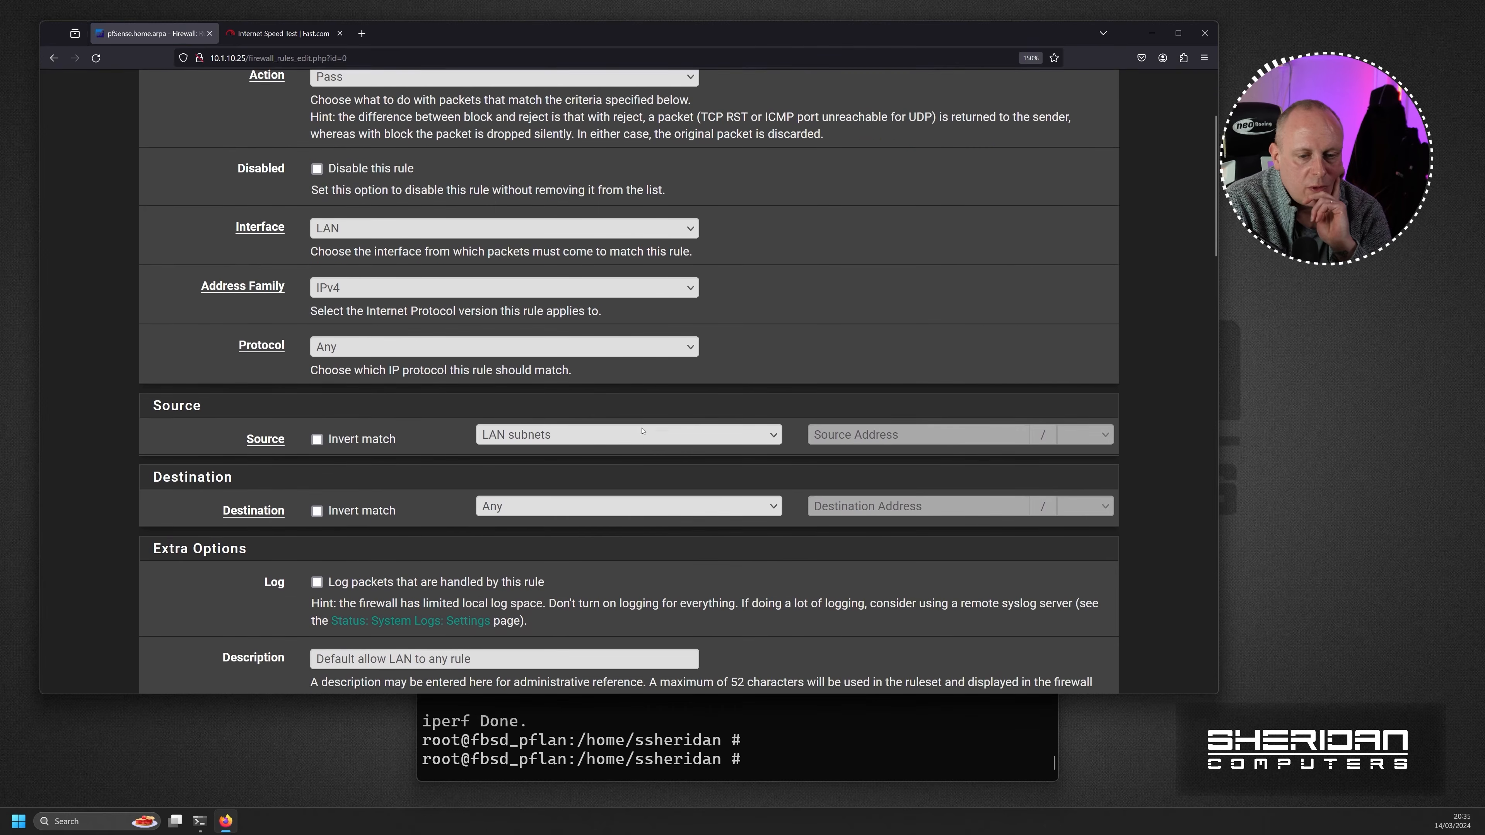
scroll(638, 429, down, 8)
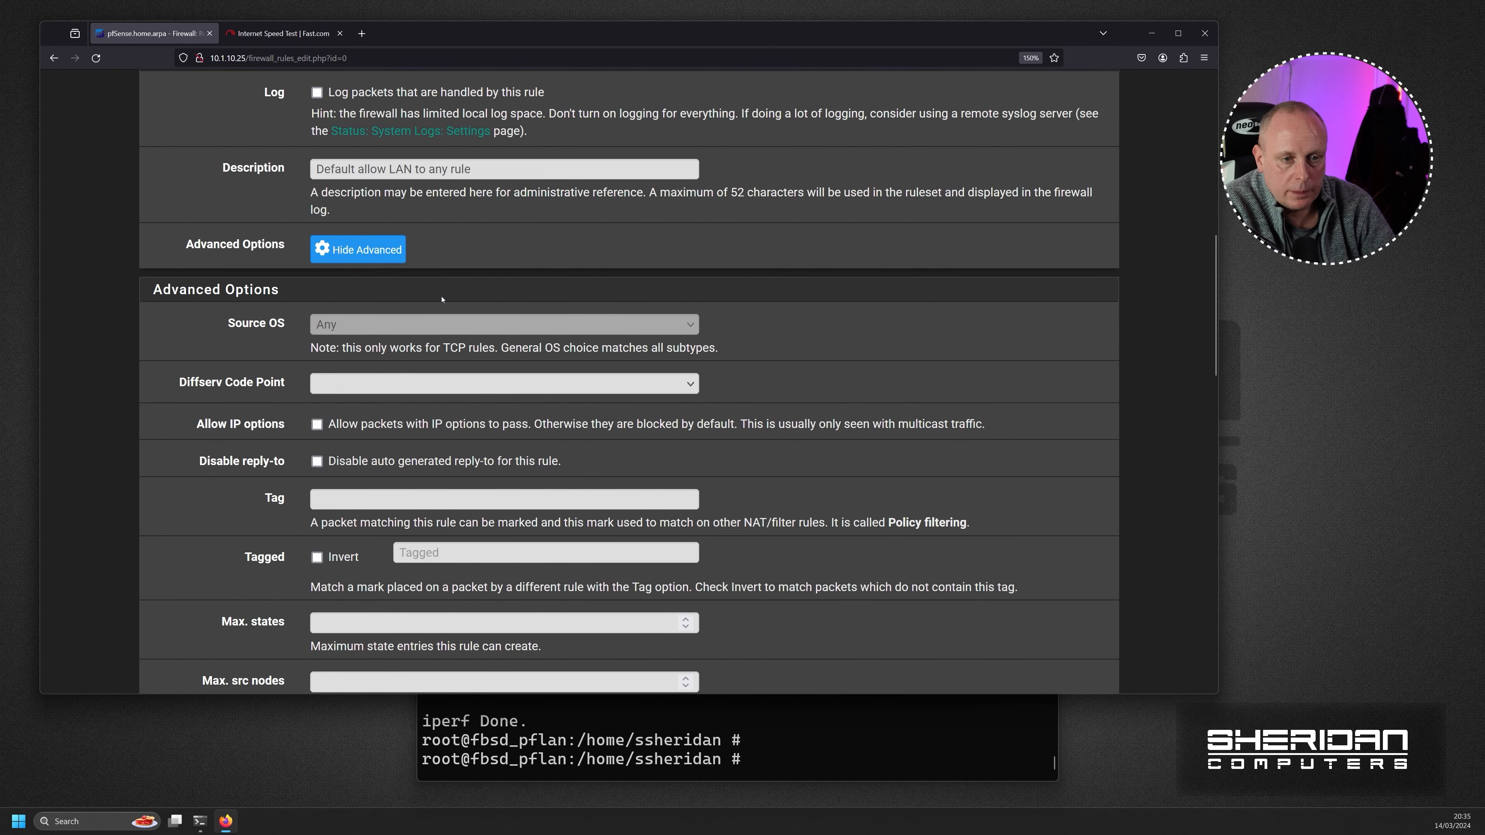
scroll(422, 325, down, 14)
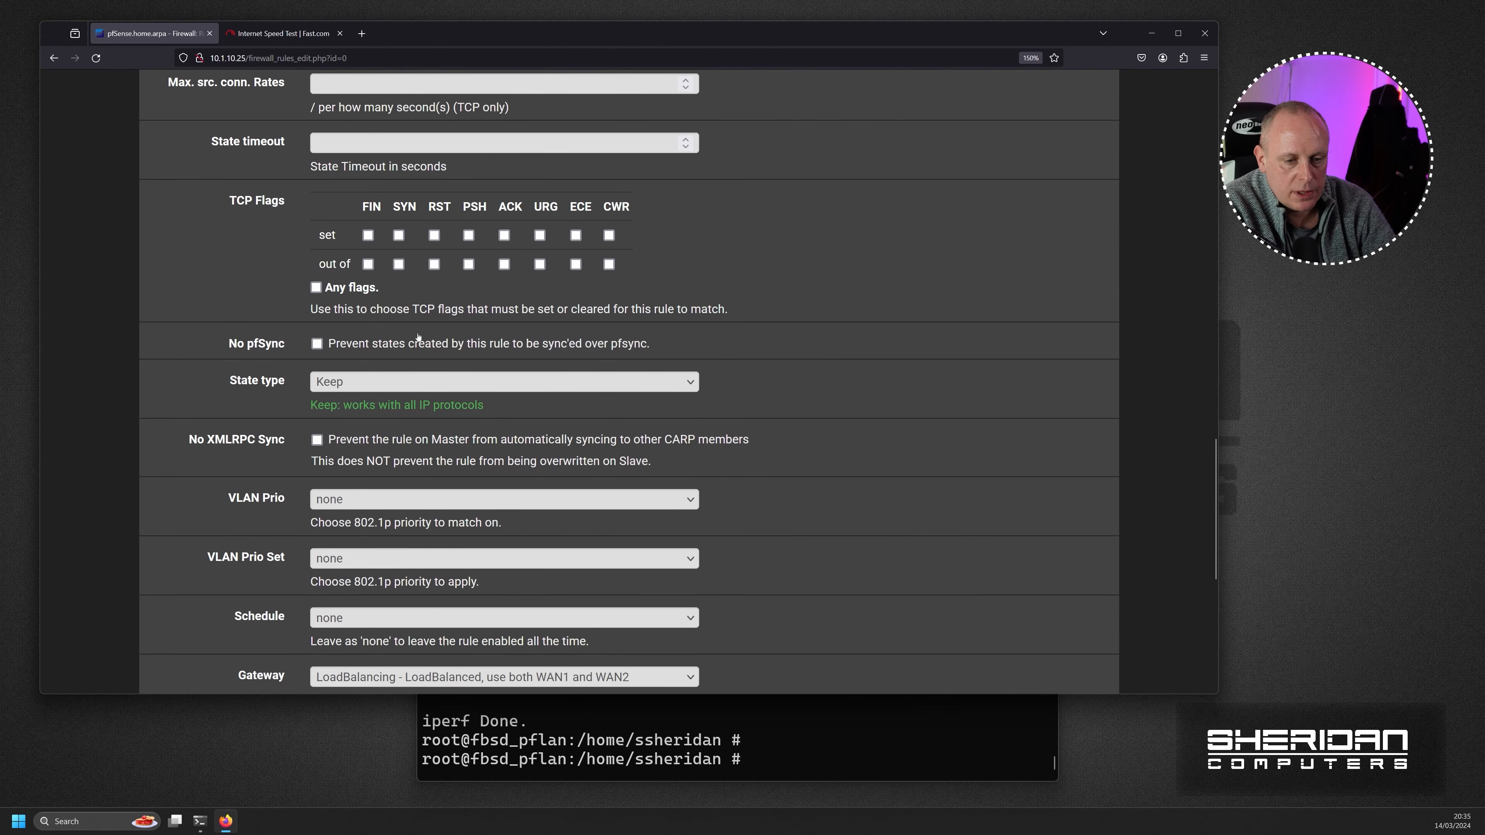
scroll(423, 344, down, 5)
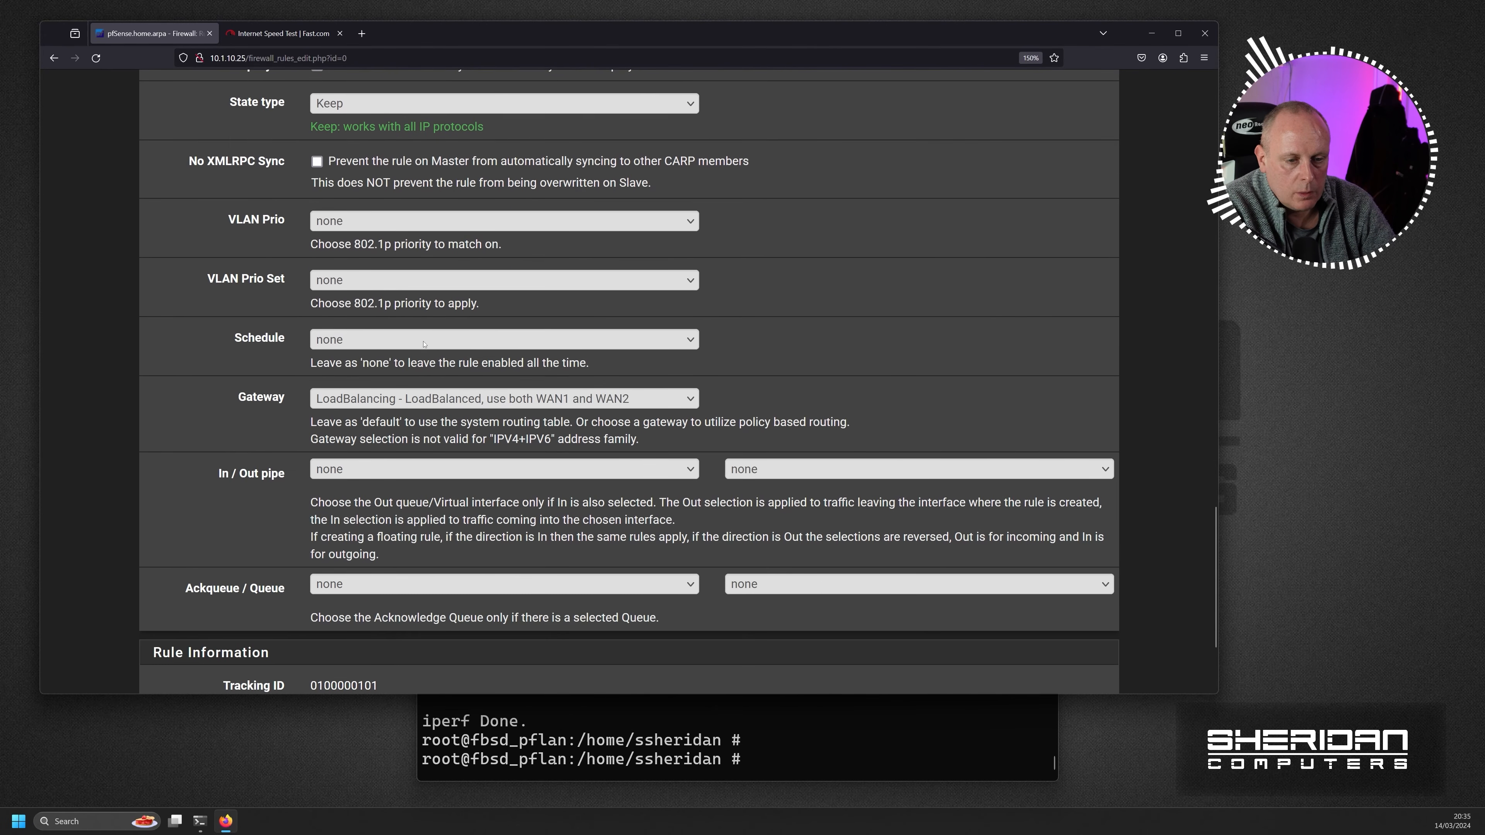
click(477, 399)
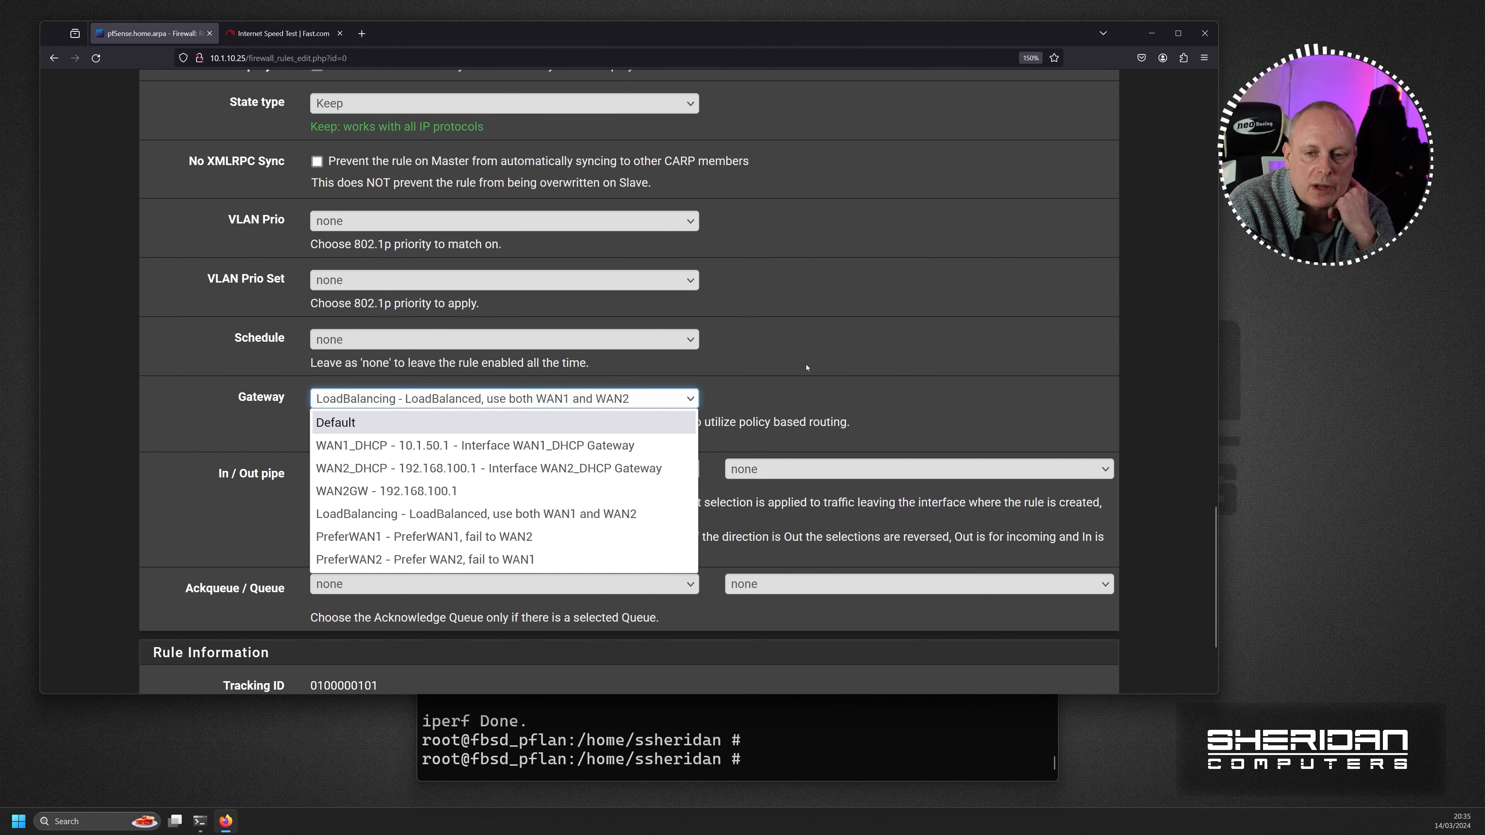
click(1122, 352)
scroll(935, 375, up, 15)
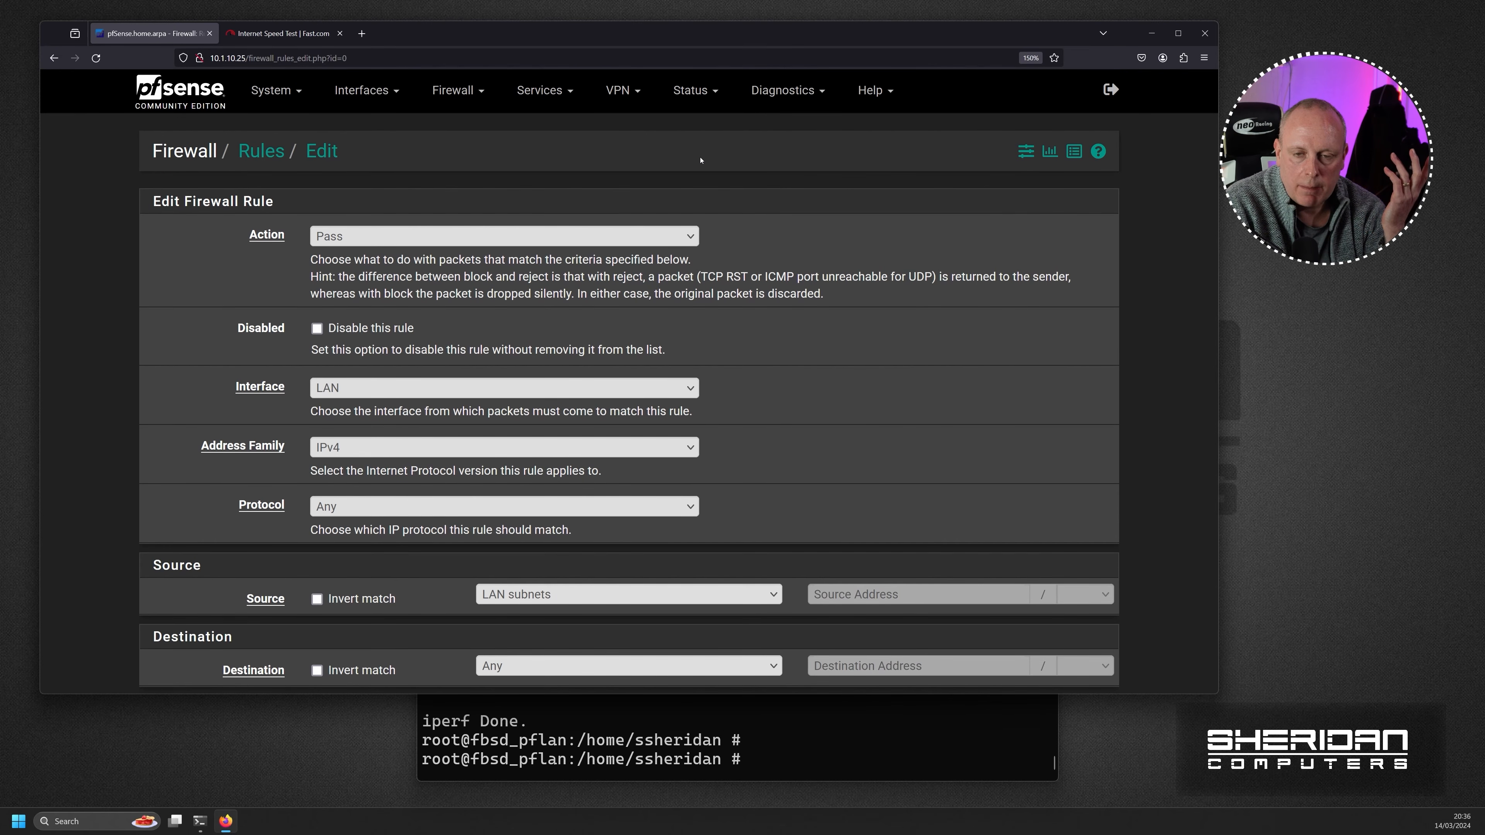
Leave the firewall rule unsaved and return to the dashboard with the WAN1 and WAN2 traffic graphs.
click(686, 105)
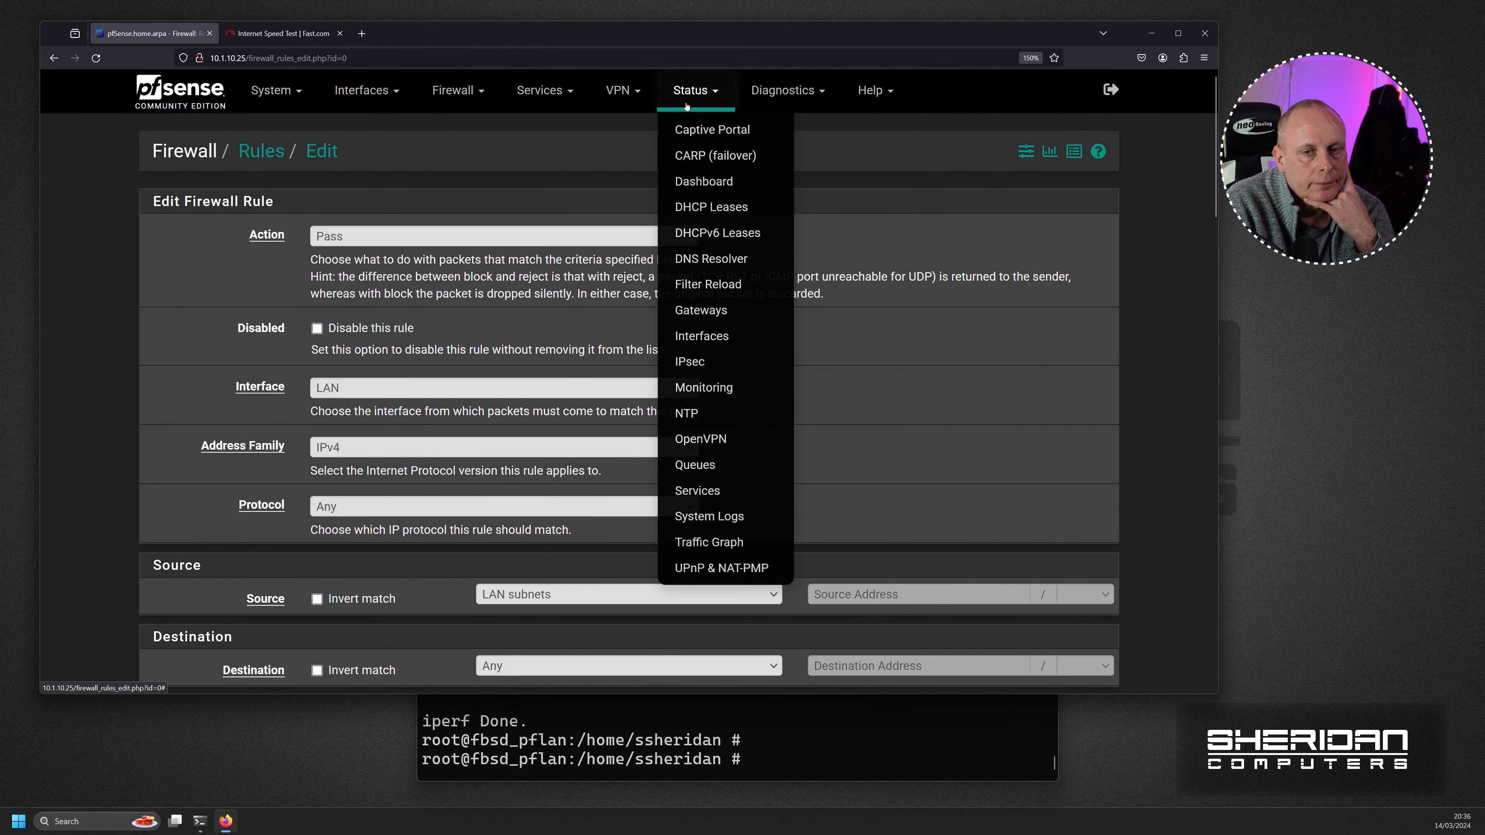
click(703, 181)
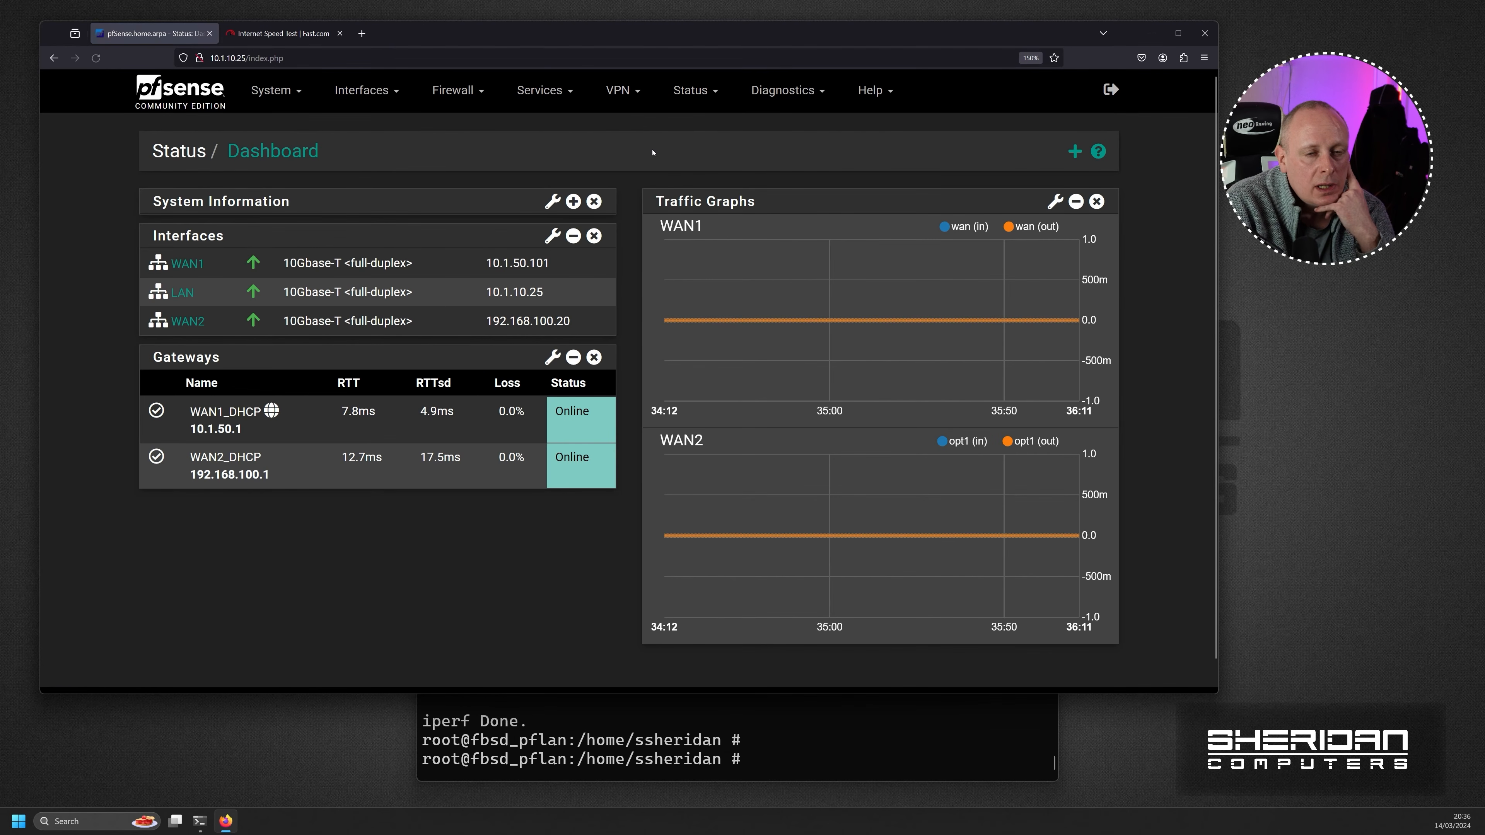